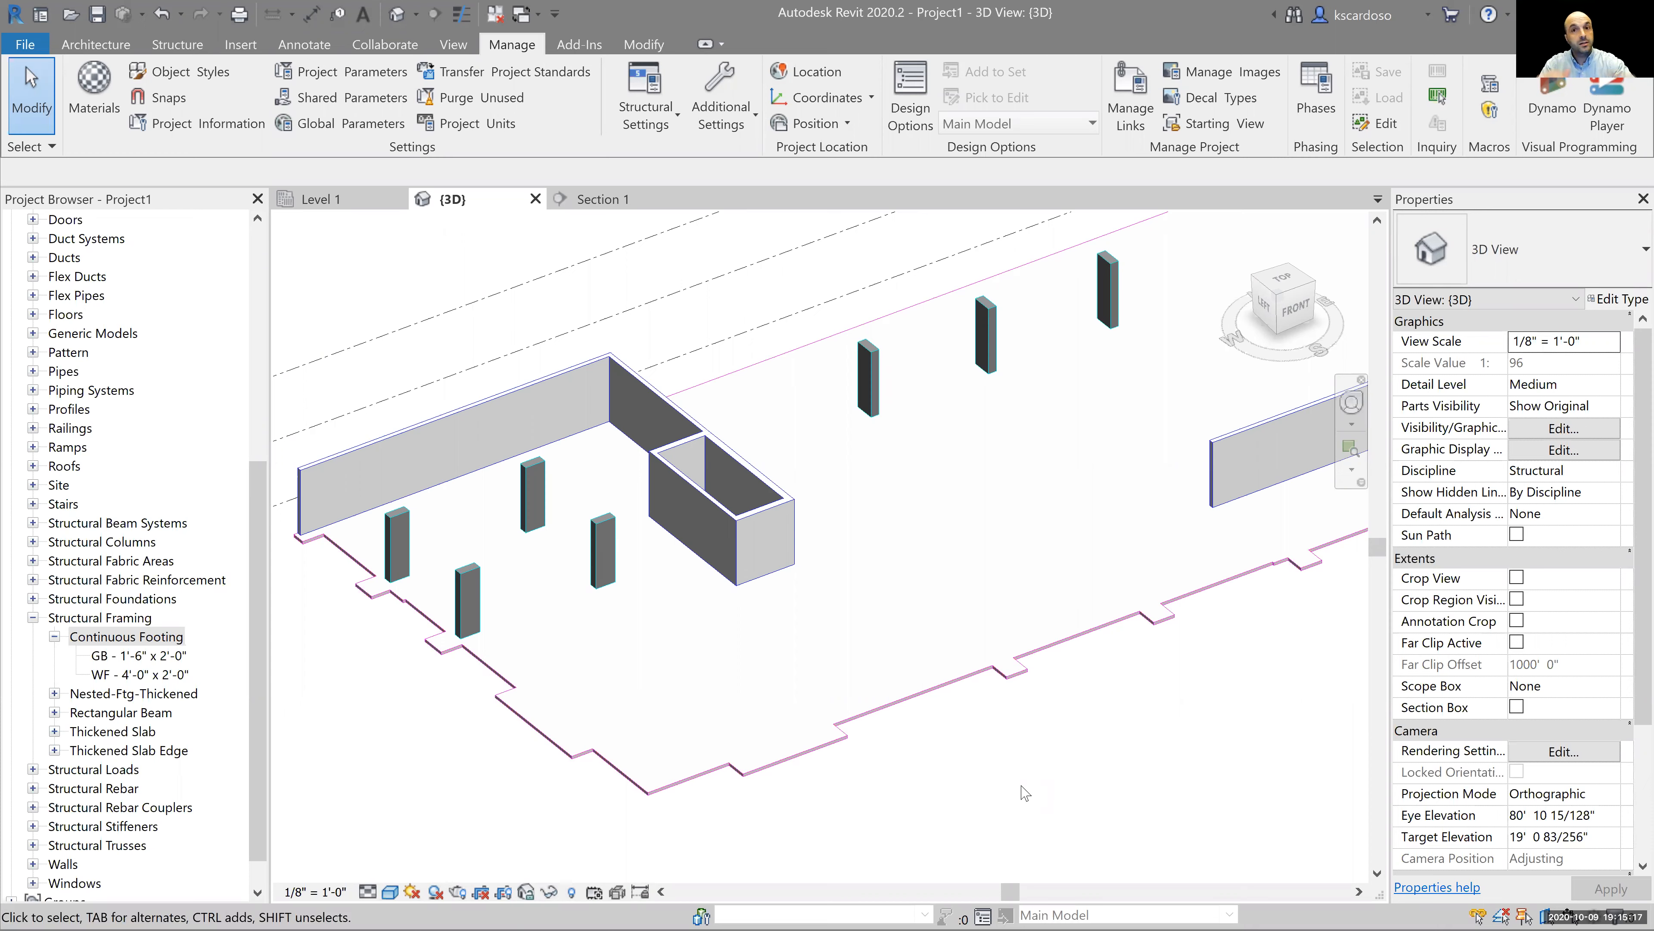
# Override the Floors category's surface transparency to 50% in the 3D view's visibility/graphics settings.
pyautogui.press('v')
pyautogui.press('g')
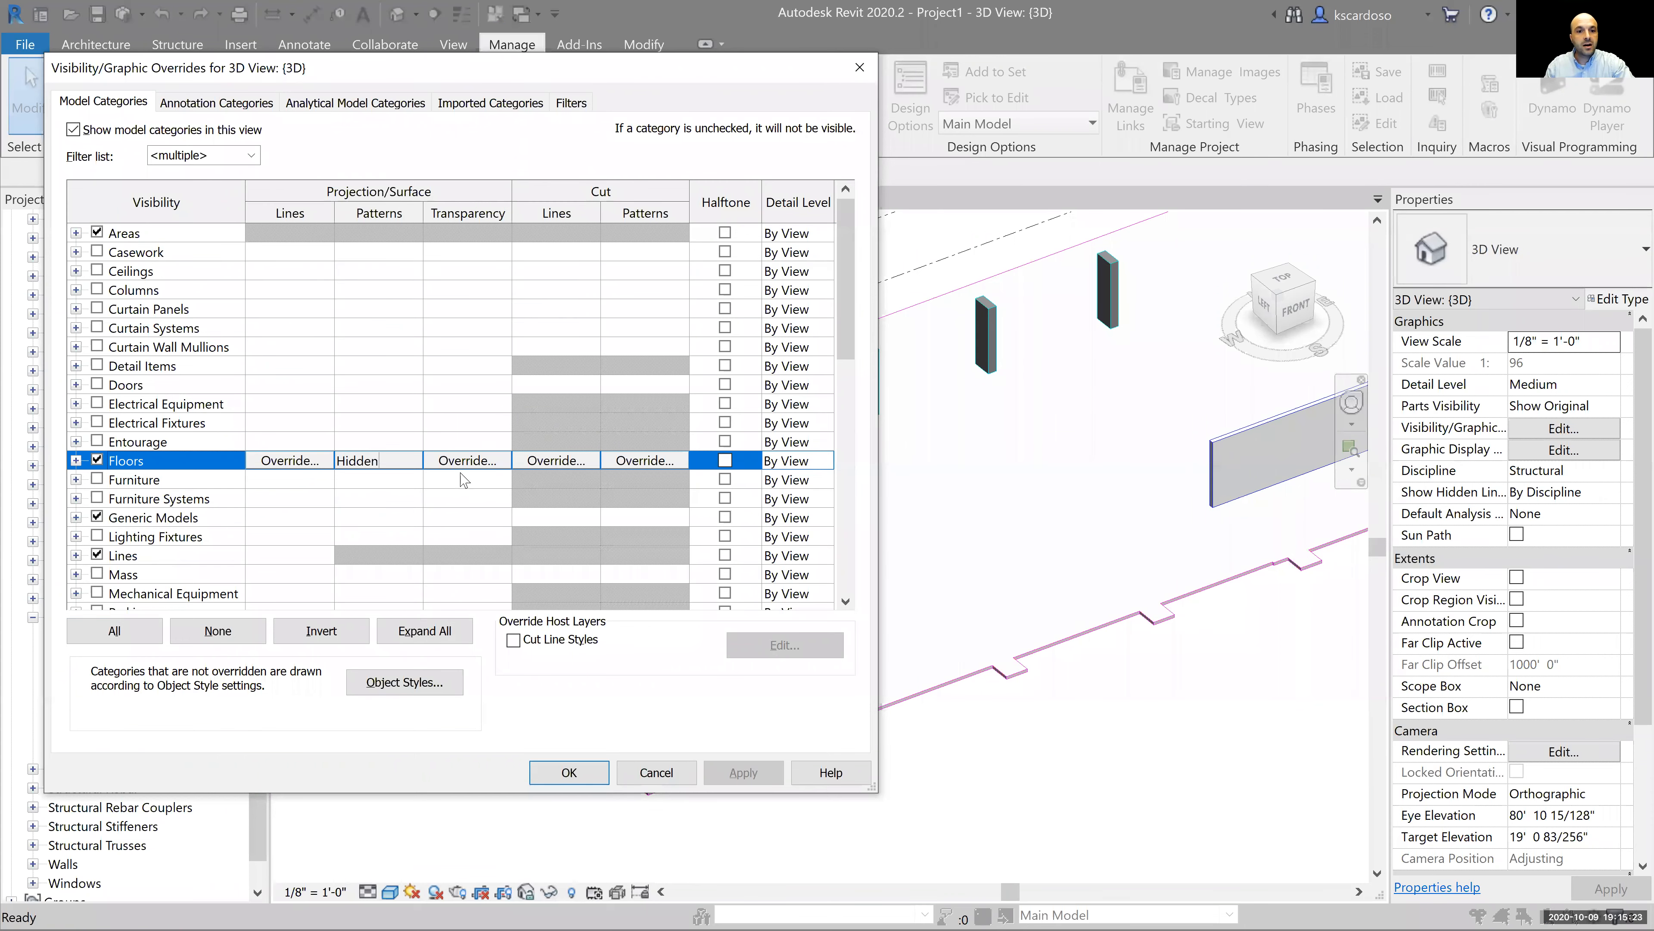
pyautogui.click(485, 464)
pyautogui.doubleClick(585, 425)
pyautogui.write('50')
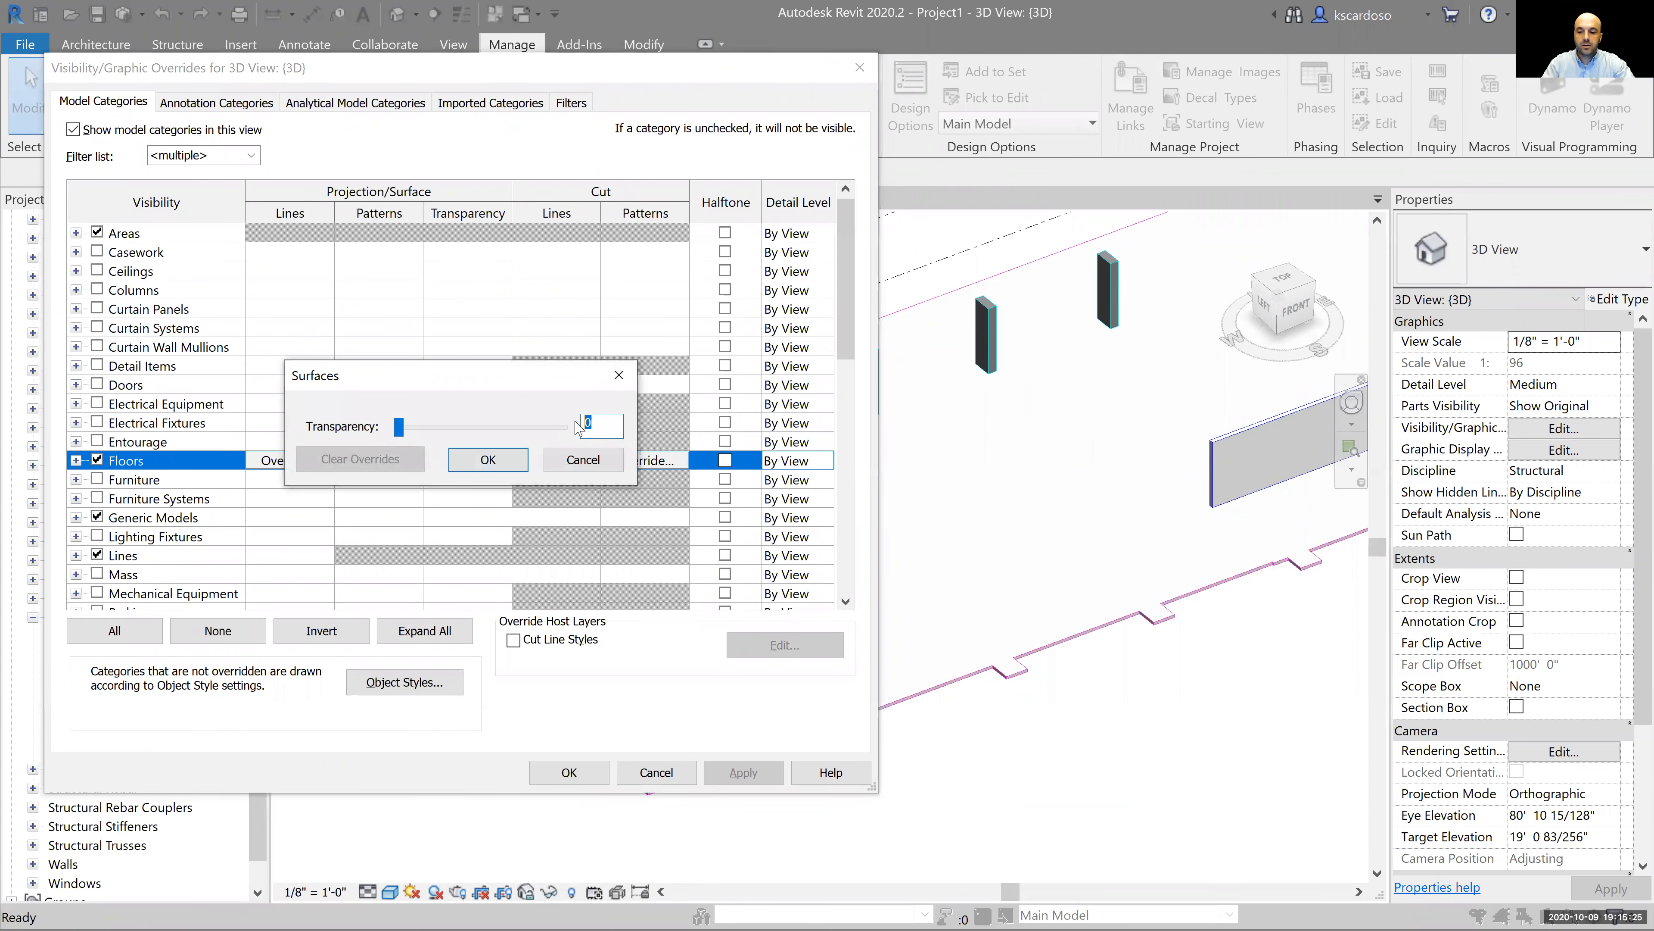
pyautogui.press('Return')
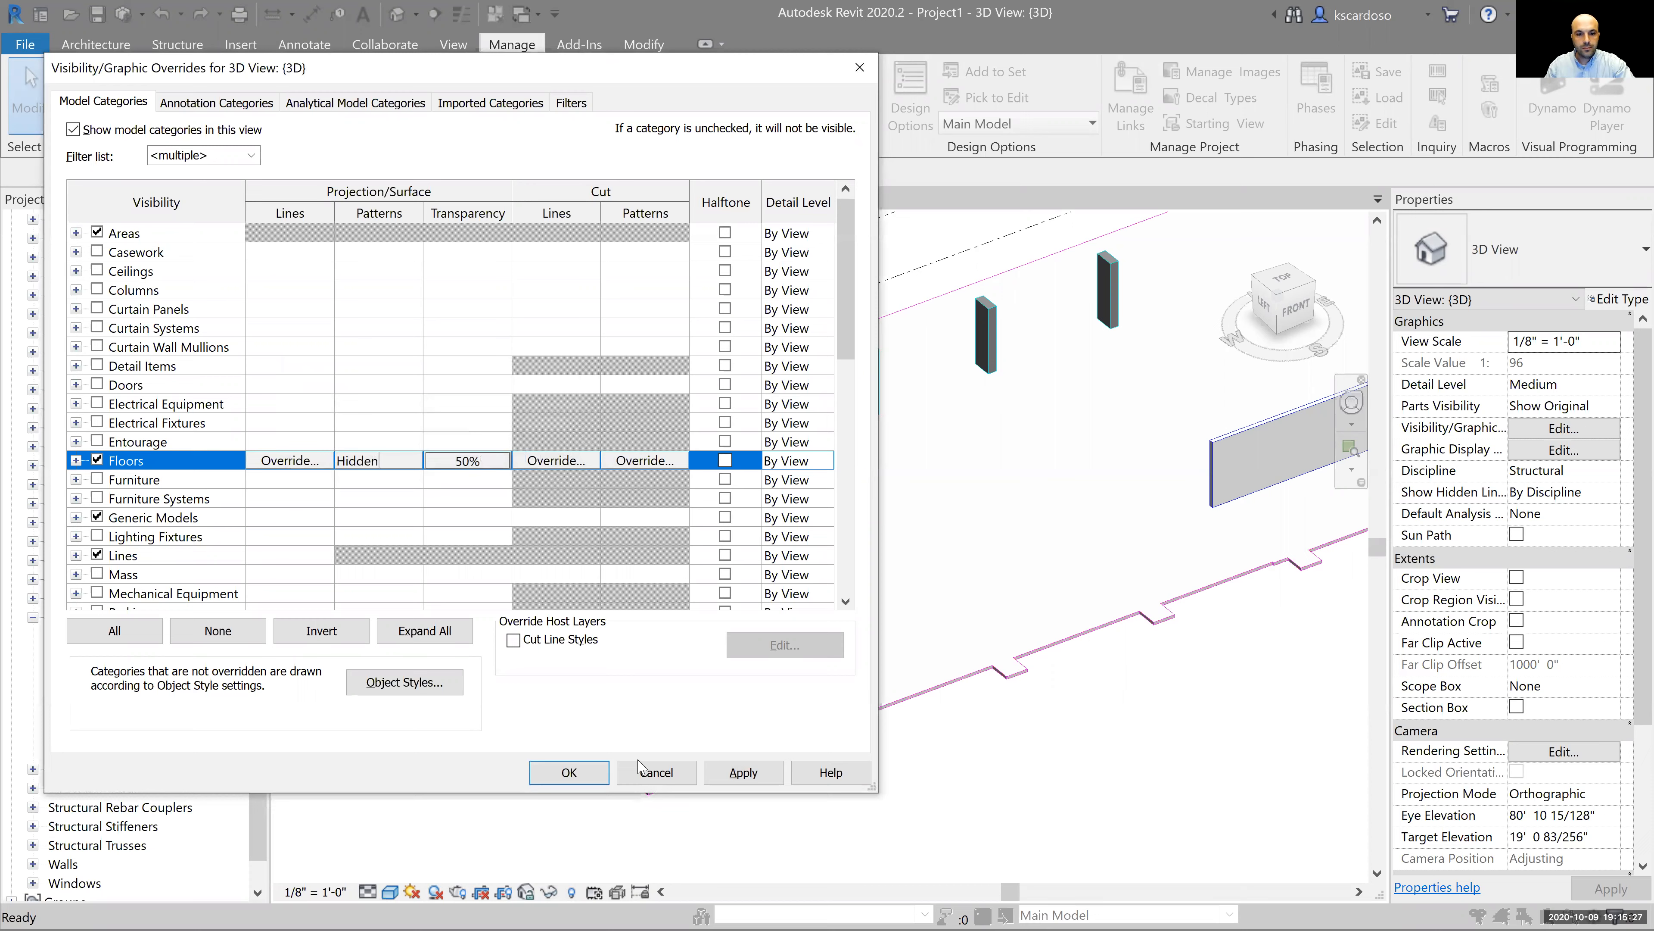
pyautogui.press('Return')
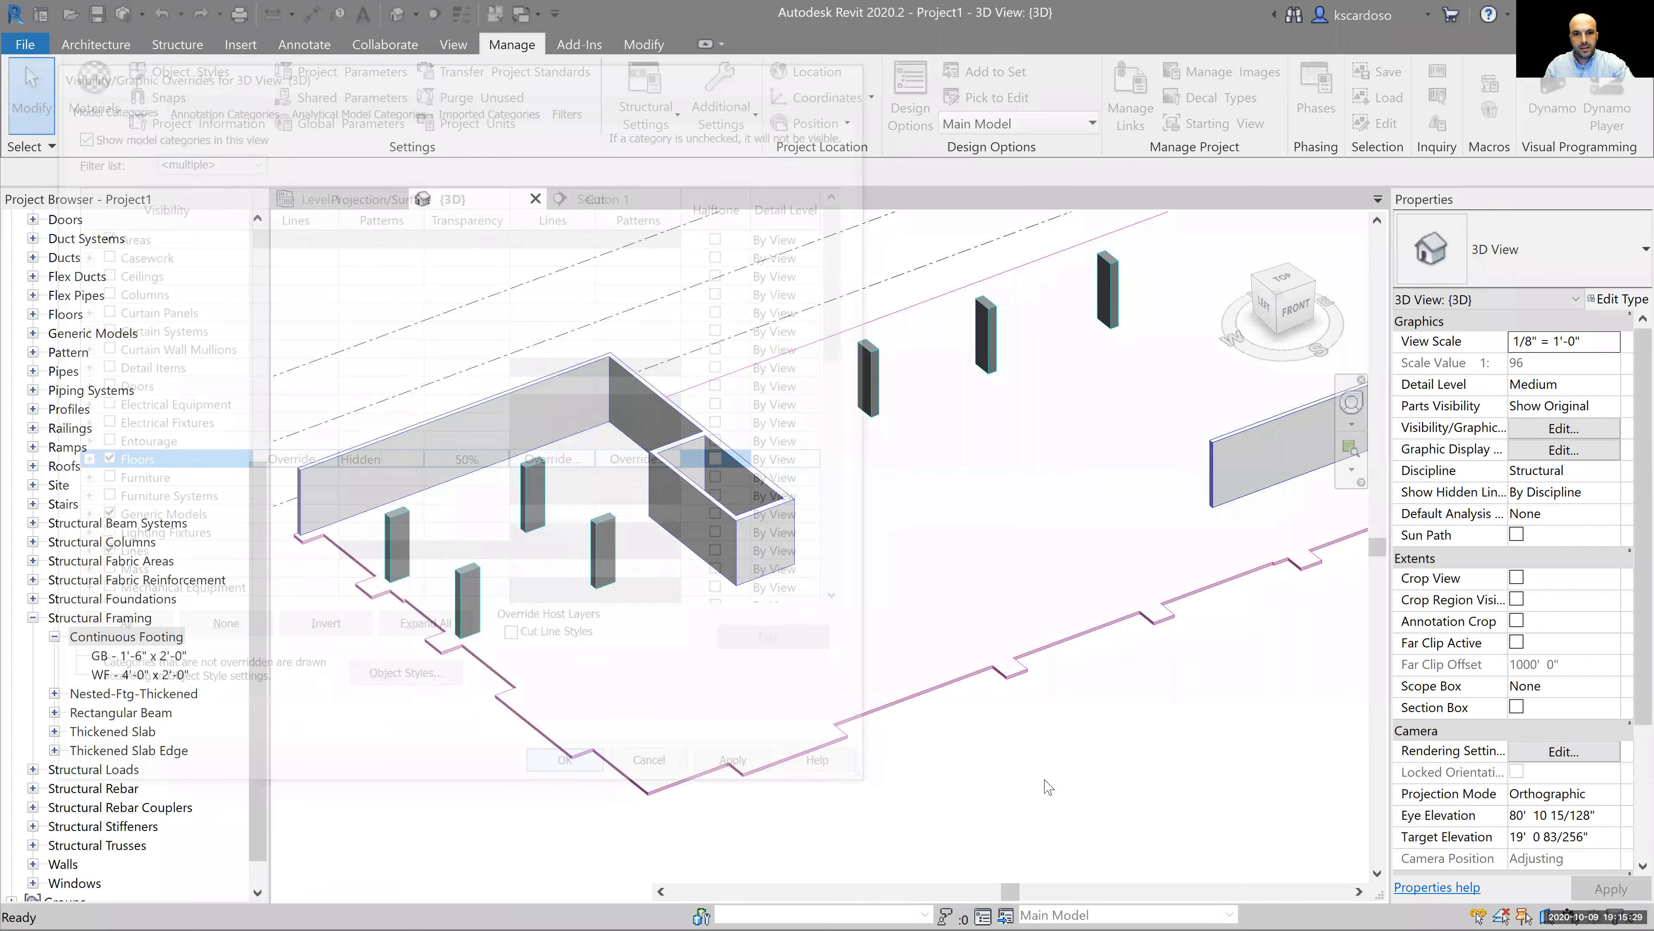
# Change the drawing area's background colour to black in the Graphics options.
pyautogui.click(26, 44)
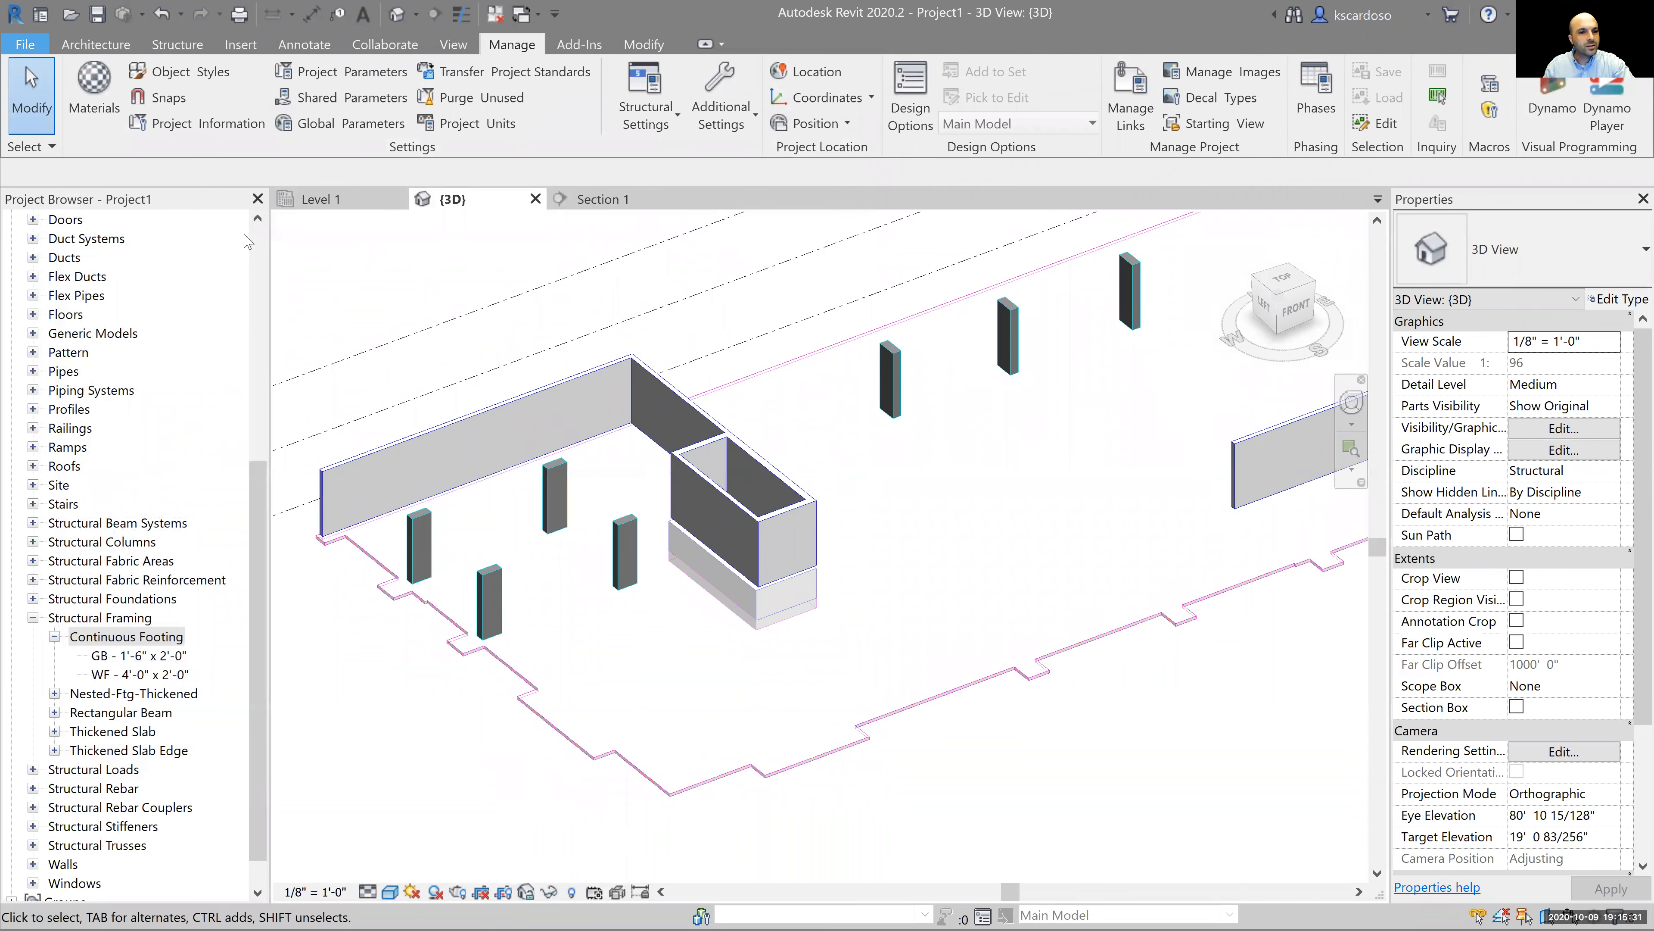
pyautogui.click(328, 580)
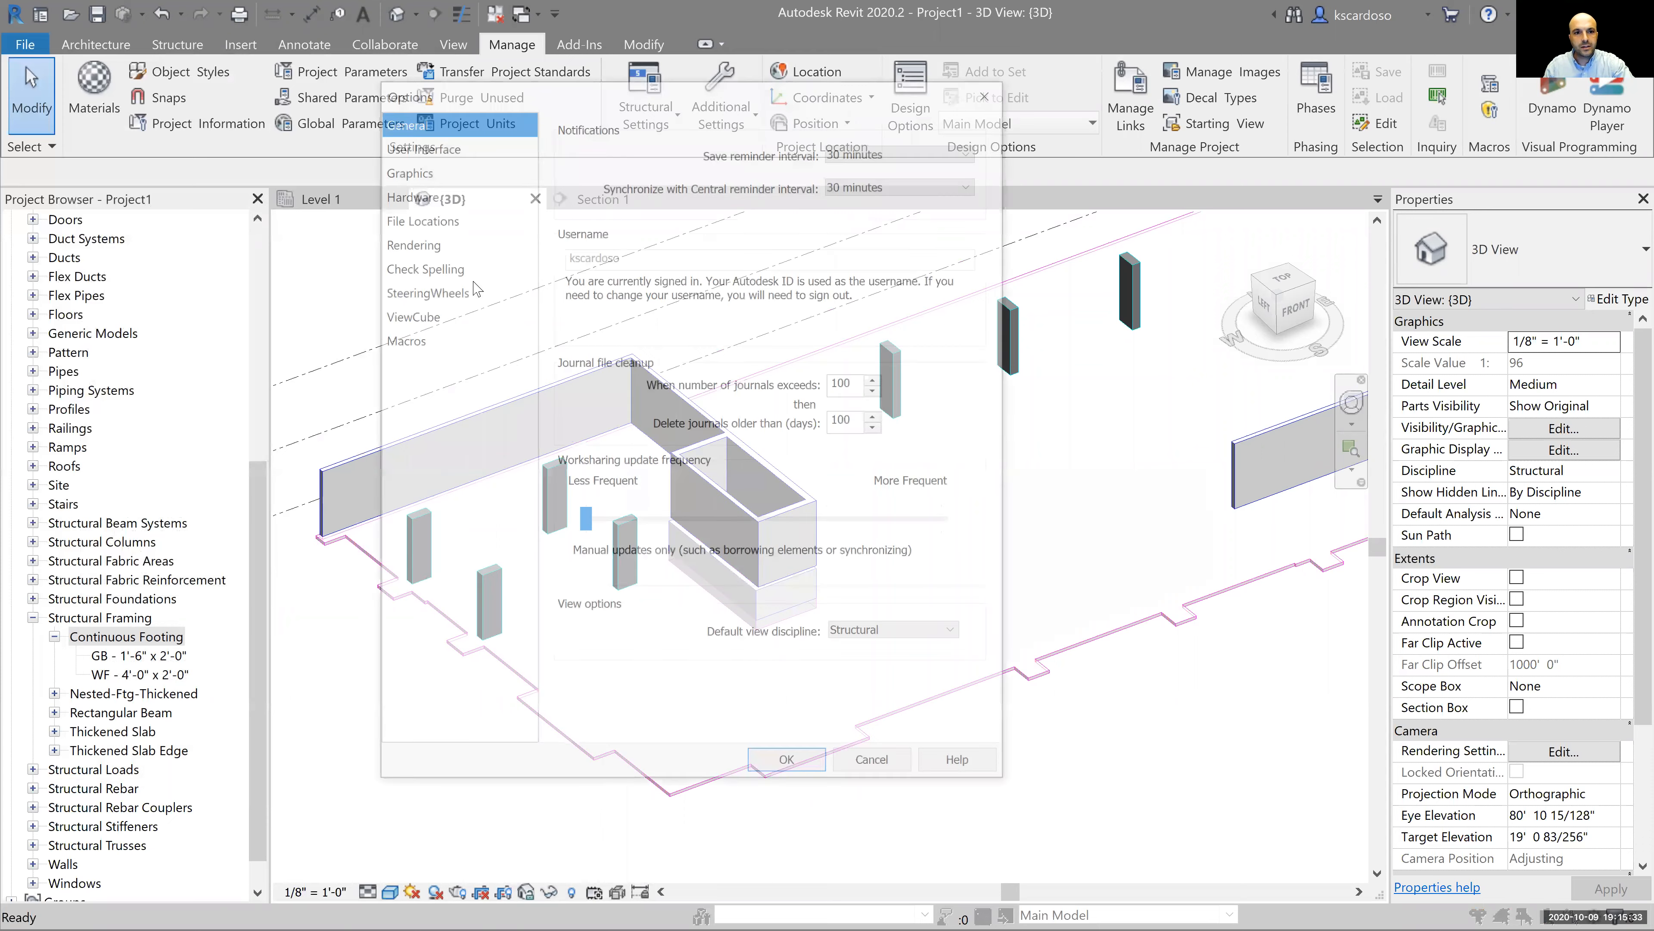
pyautogui.click(403, 167)
pyautogui.click(691, 554)
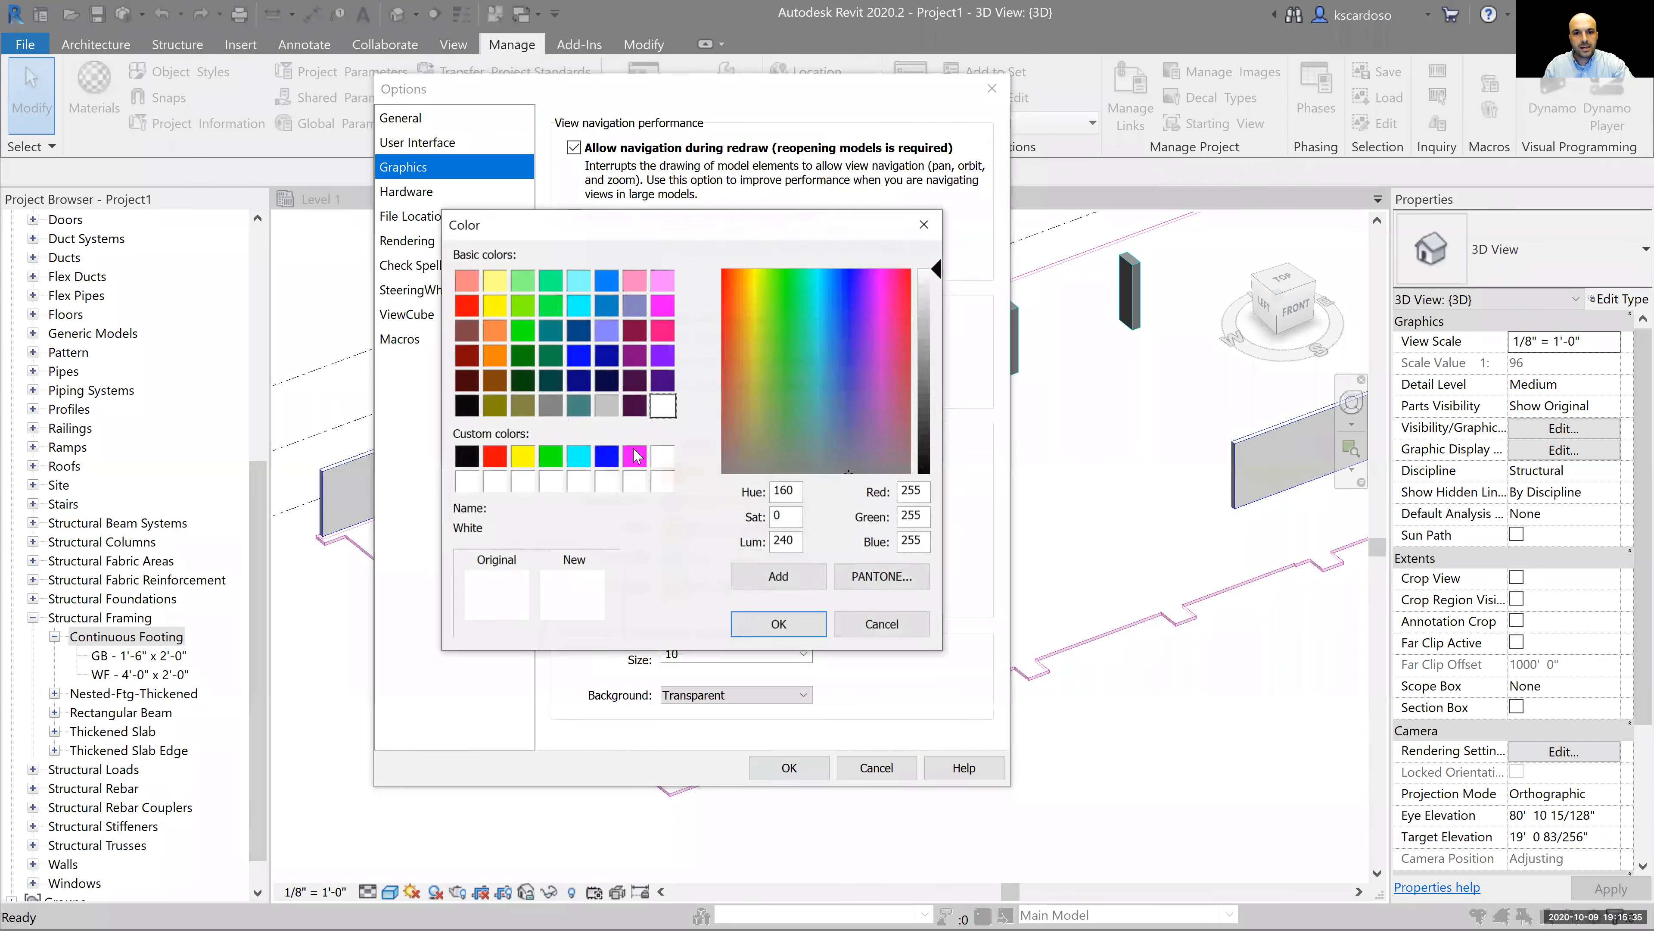
pyautogui.click(466, 456)
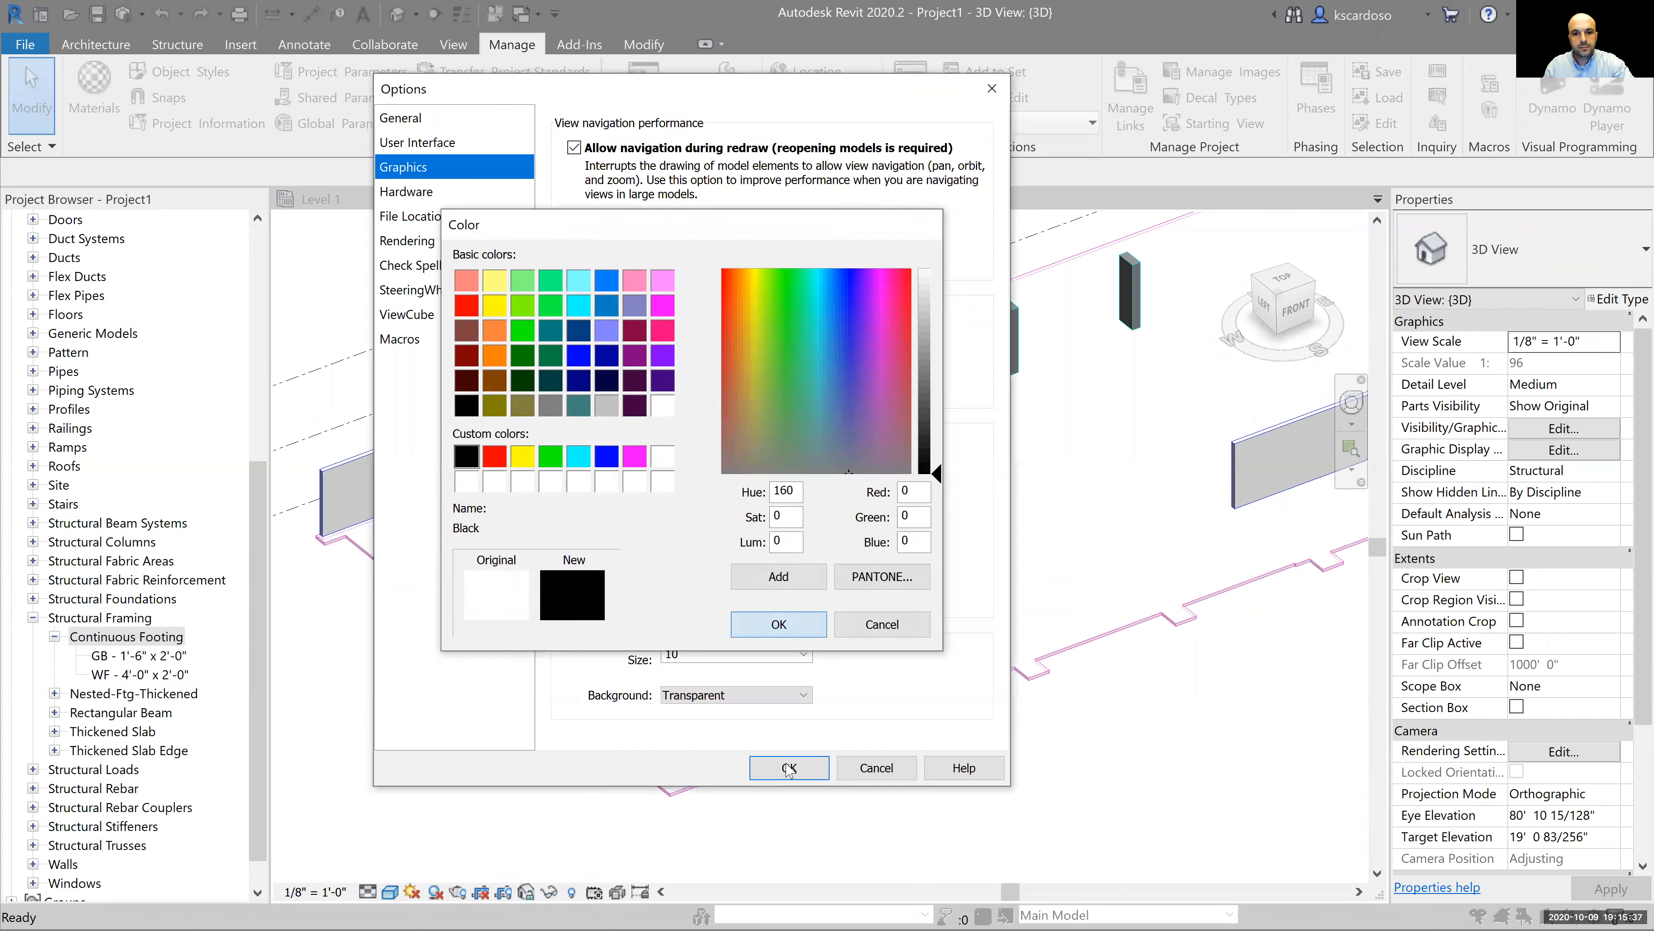
pyautogui.click(779, 624)
pyautogui.press('Return')
pyautogui.moveTo(934, 803); pyautogui.dragTo(1006, 809, button='middle')
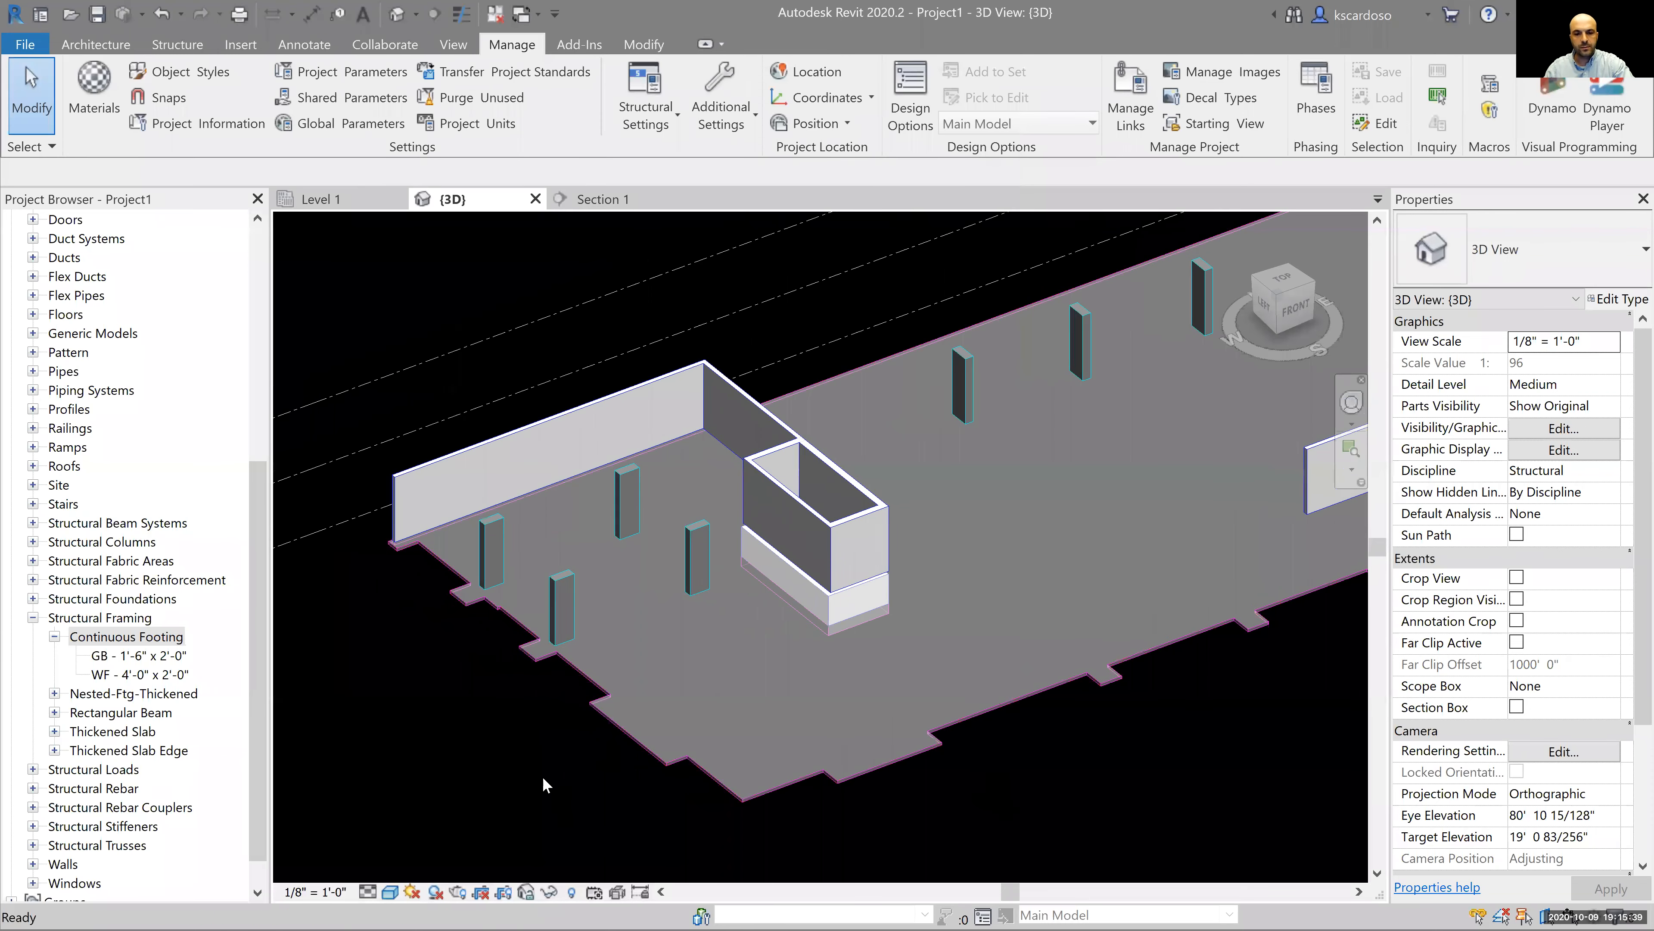
pyautogui.moveTo(567, 776); pyautogui.dragTo(488, 783, button='middle')
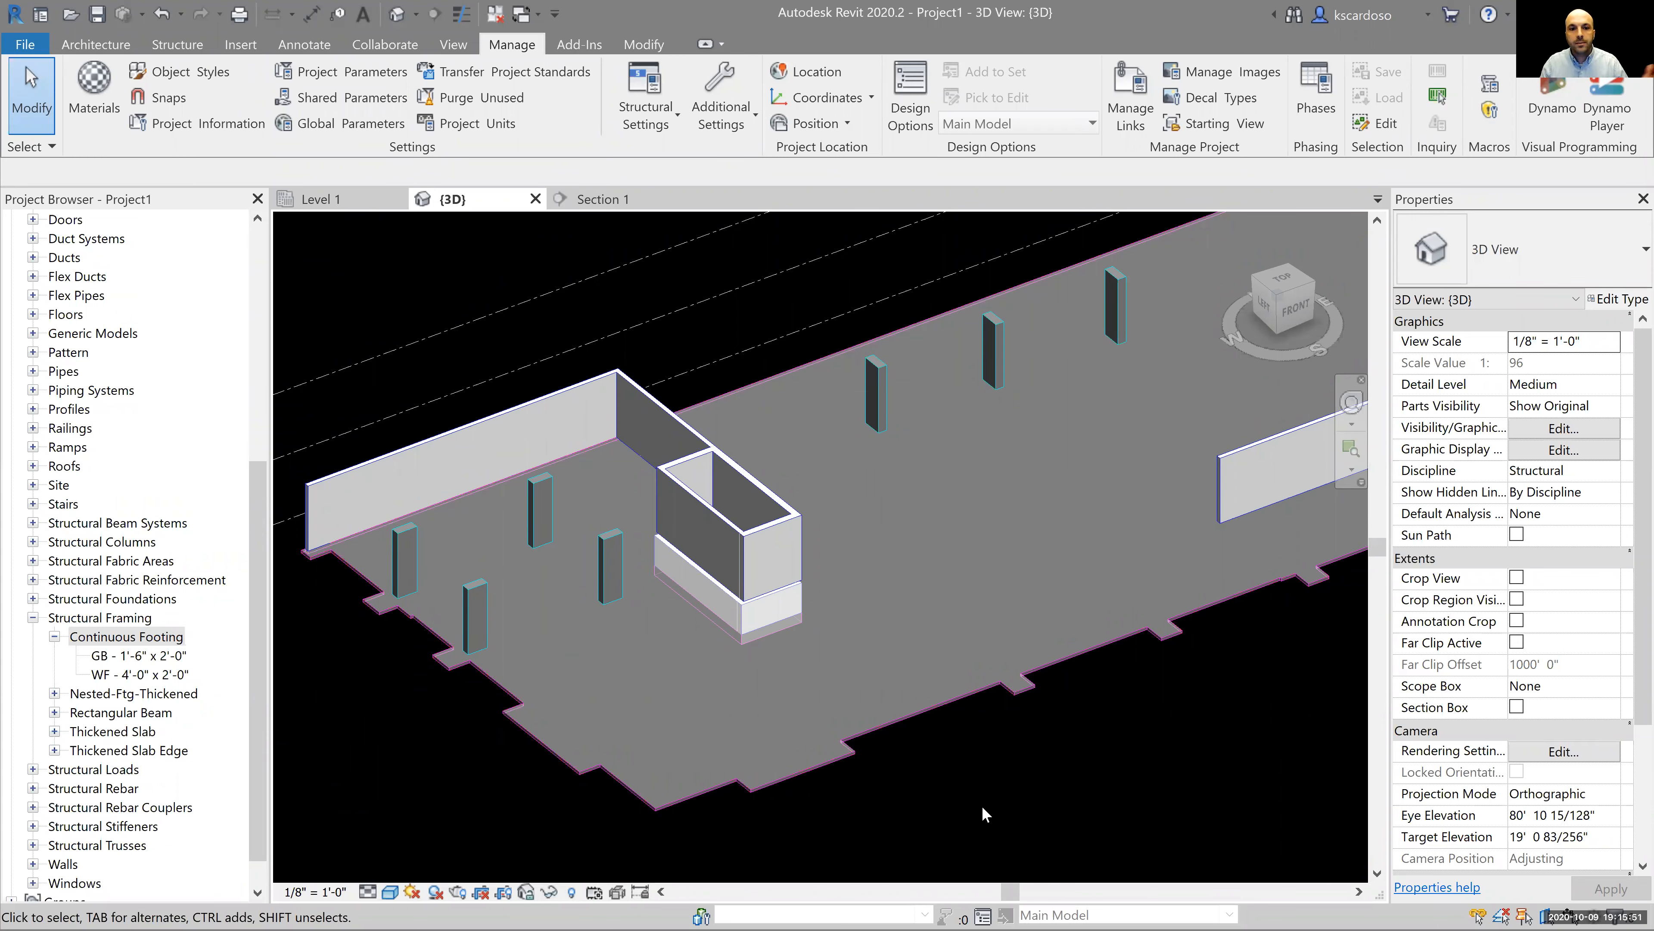
# Select all instances of the 15 x 36 concrete rectangular column and set their base offset to -1' 0".
pyautogui.click(838, 280)
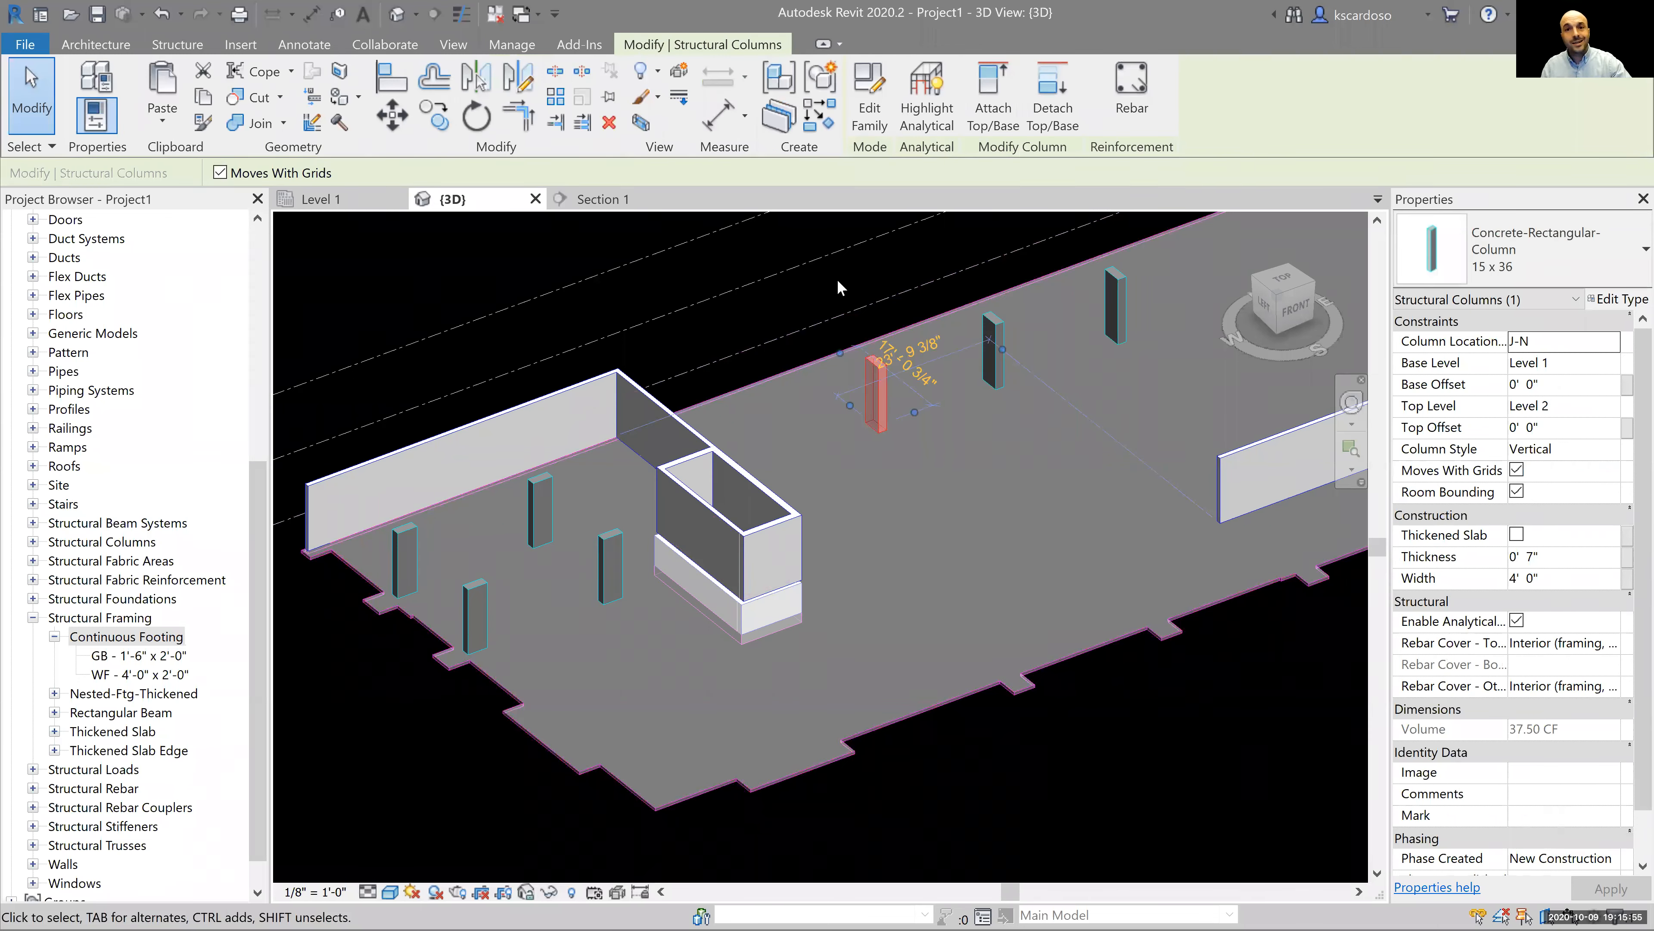
pyautogui.press('s')
pyautogui.press('a')
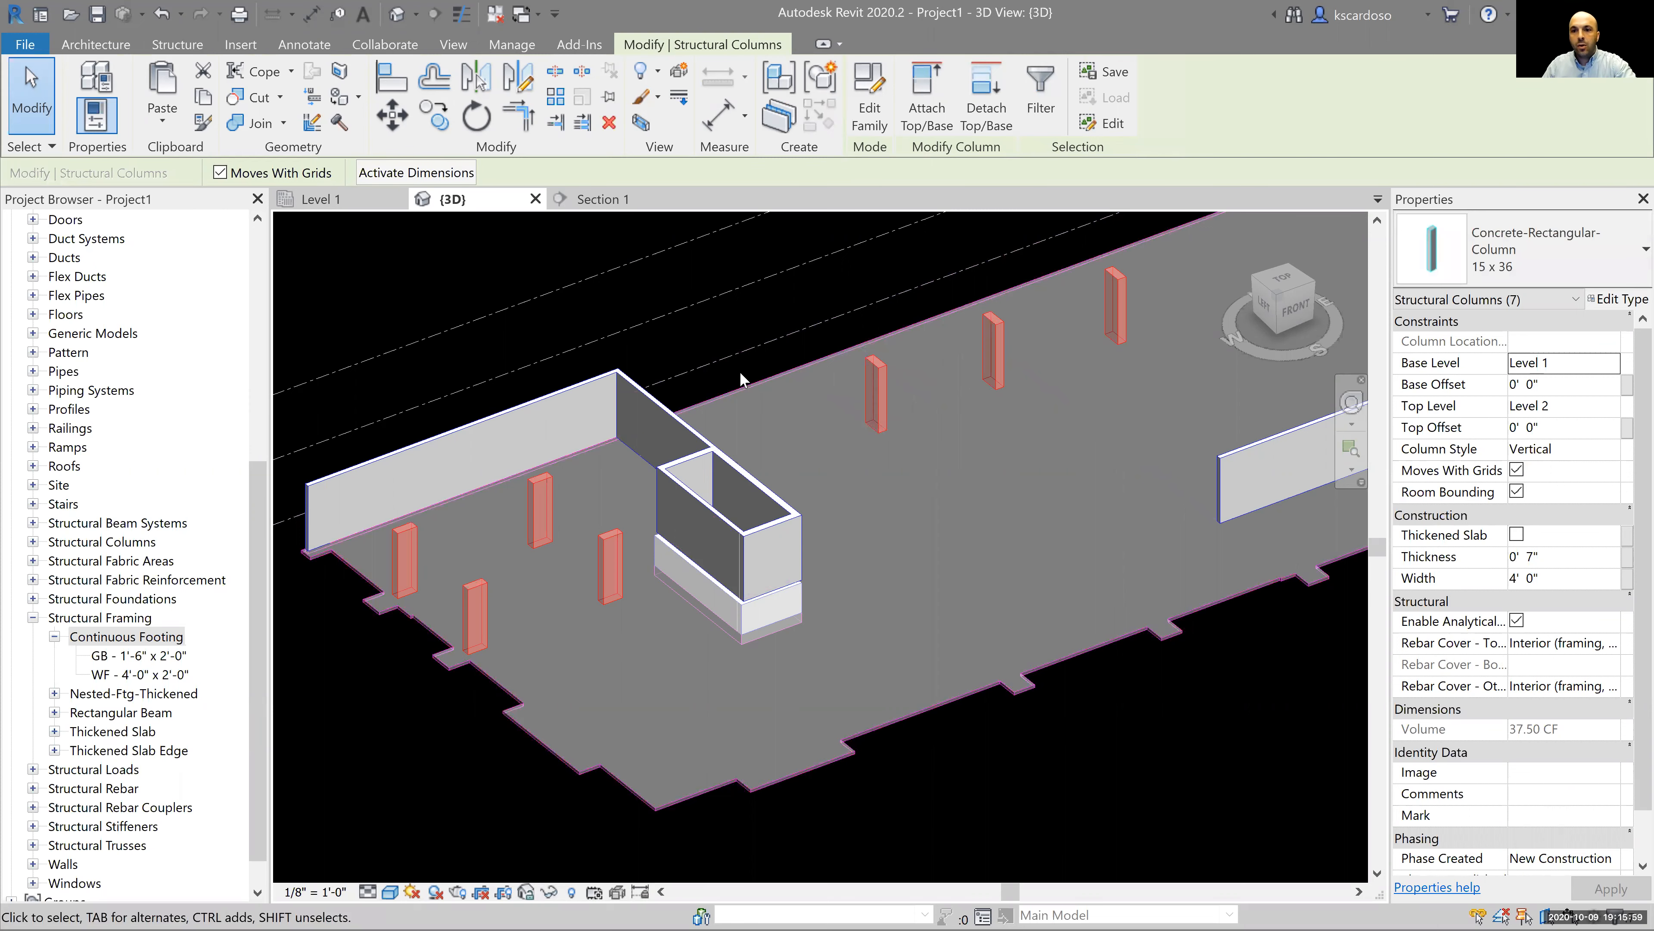
pyautogui.scroll(-3, 739, 371)
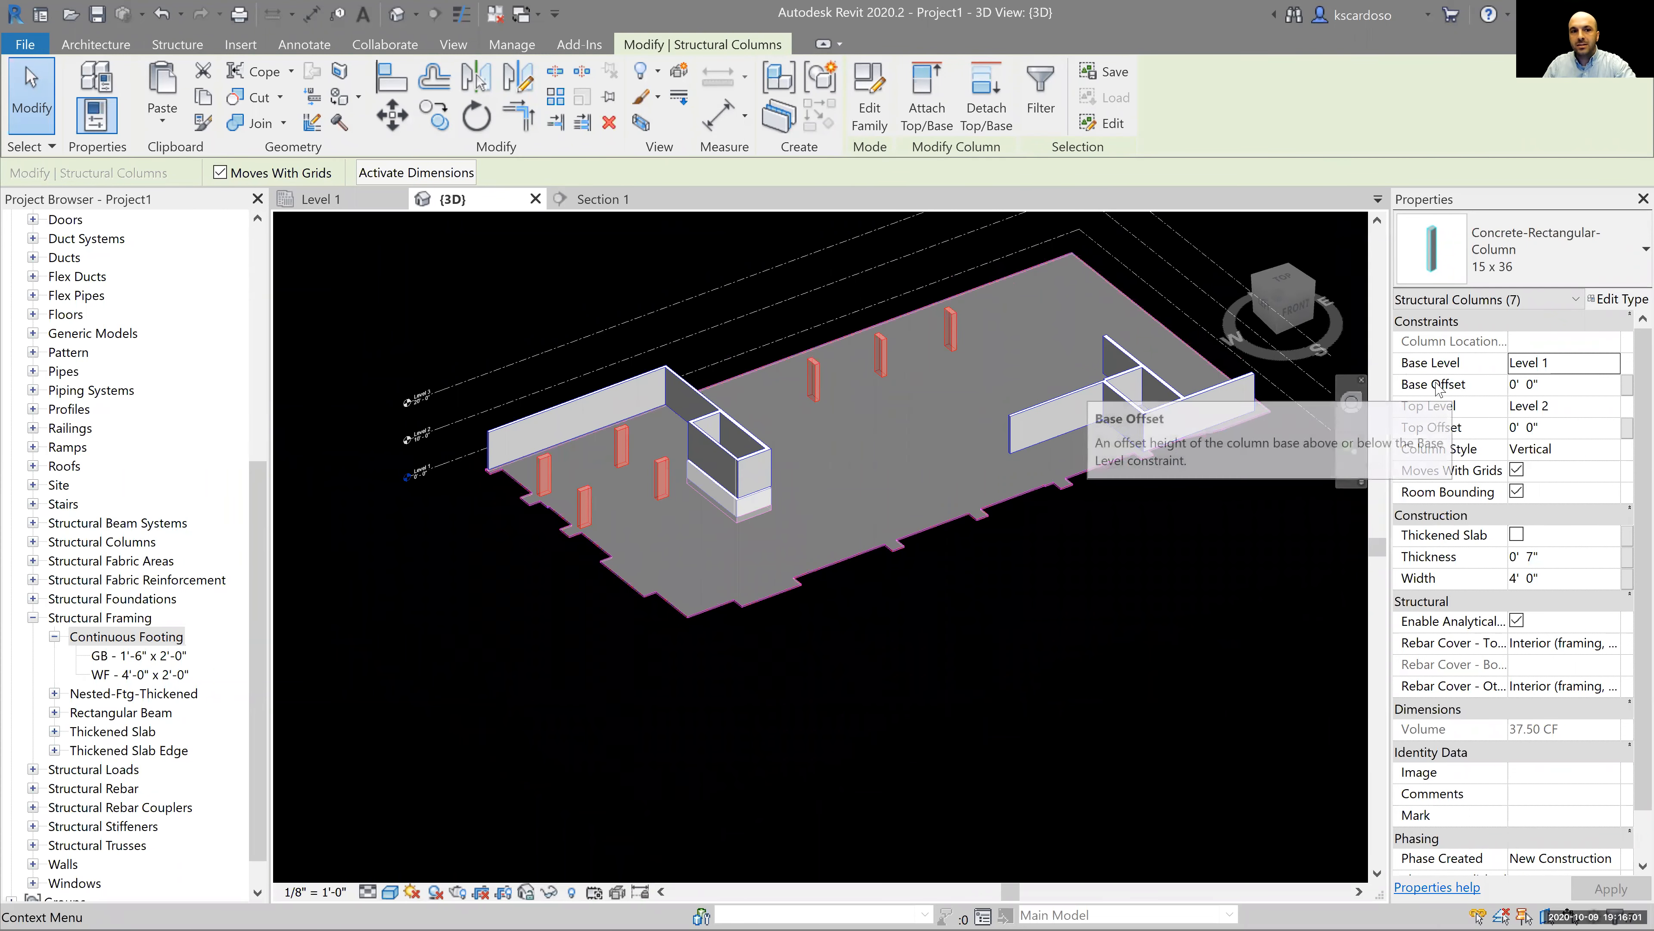
pyautogui.click(1566, 385)
pyautogui.write('-1')
pyautogui.press('Return')
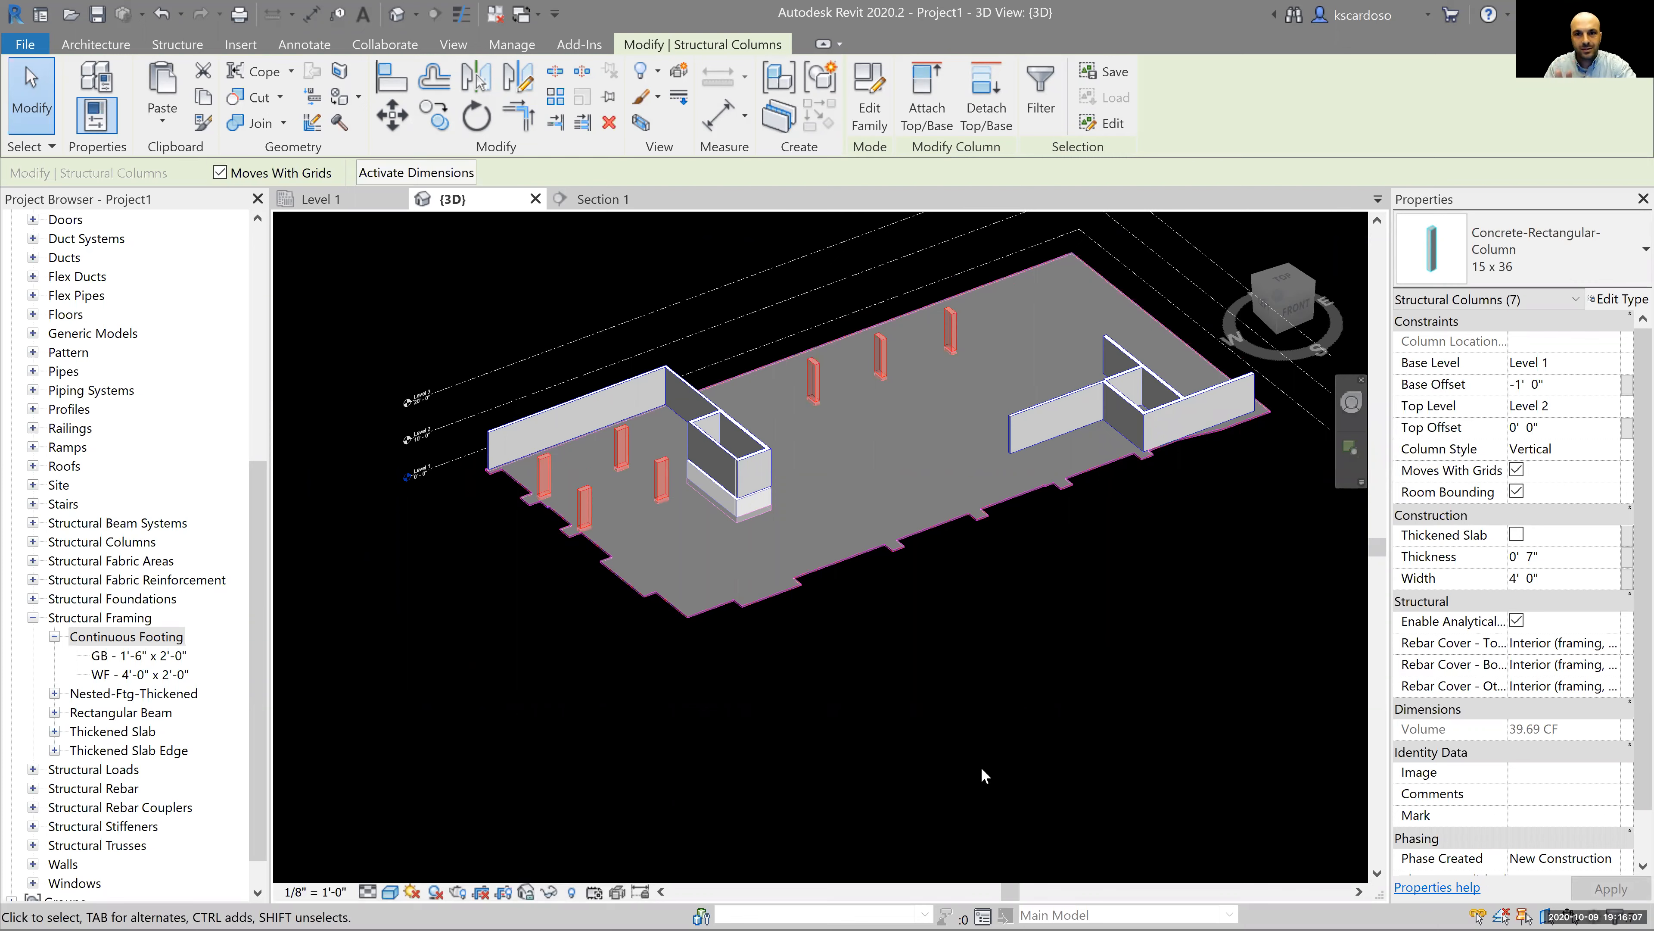
pyautogui.scroll(5, 1036, 736)
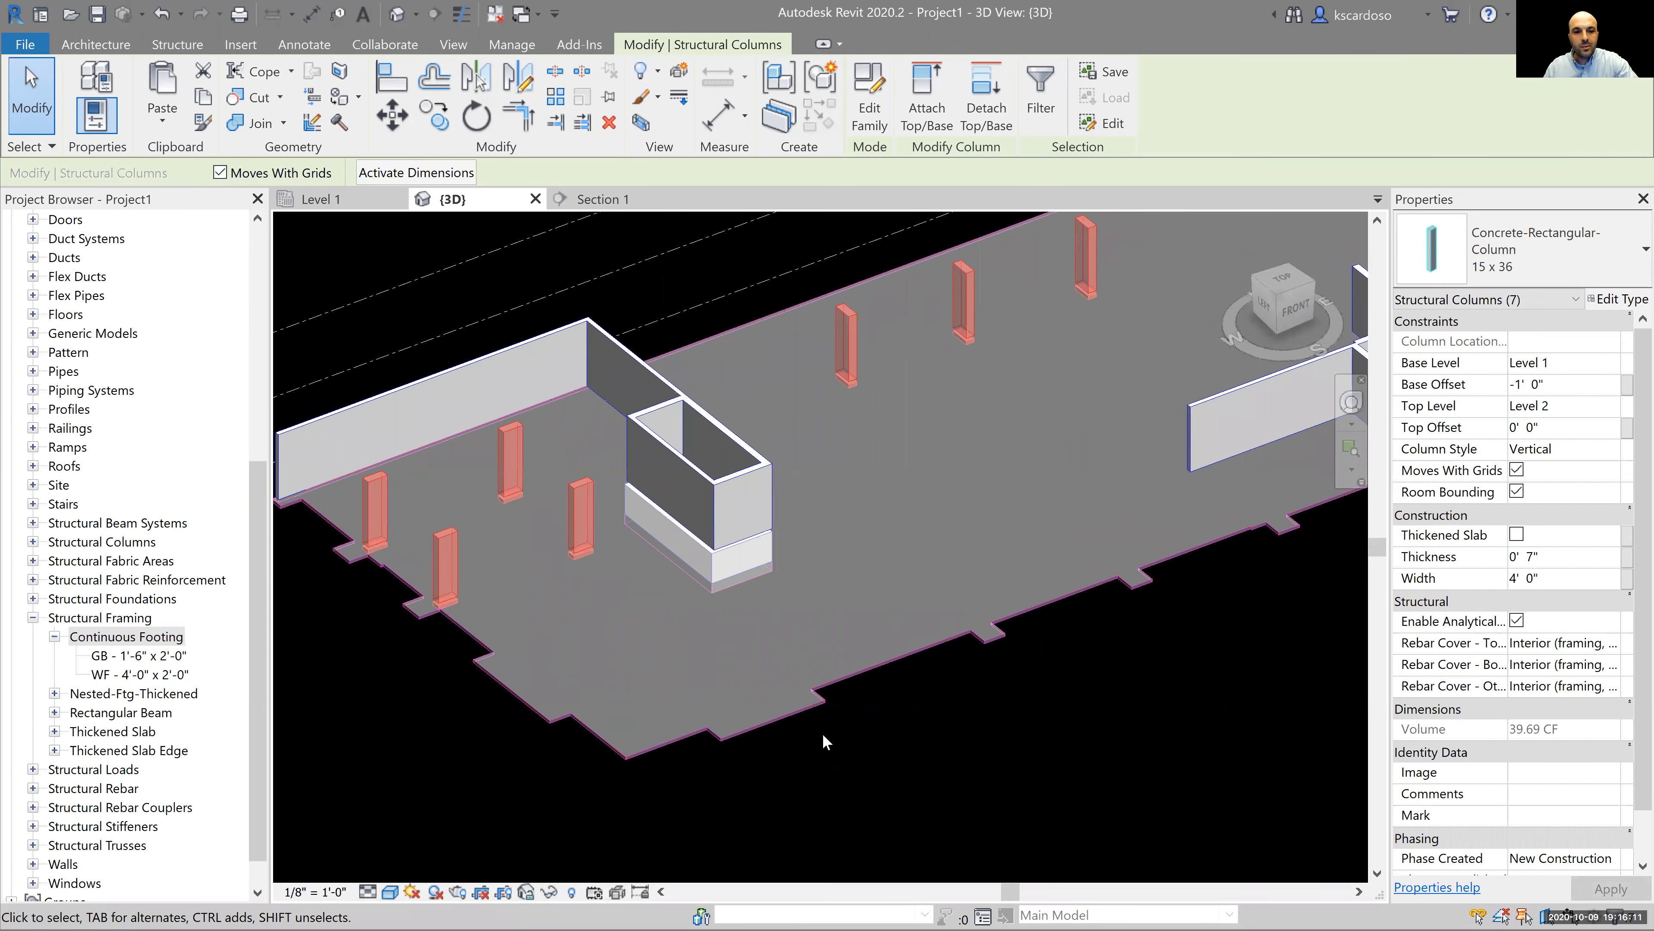
pyautogui.click(343, 581)
pyautogui.scroll(4, 478, 648)
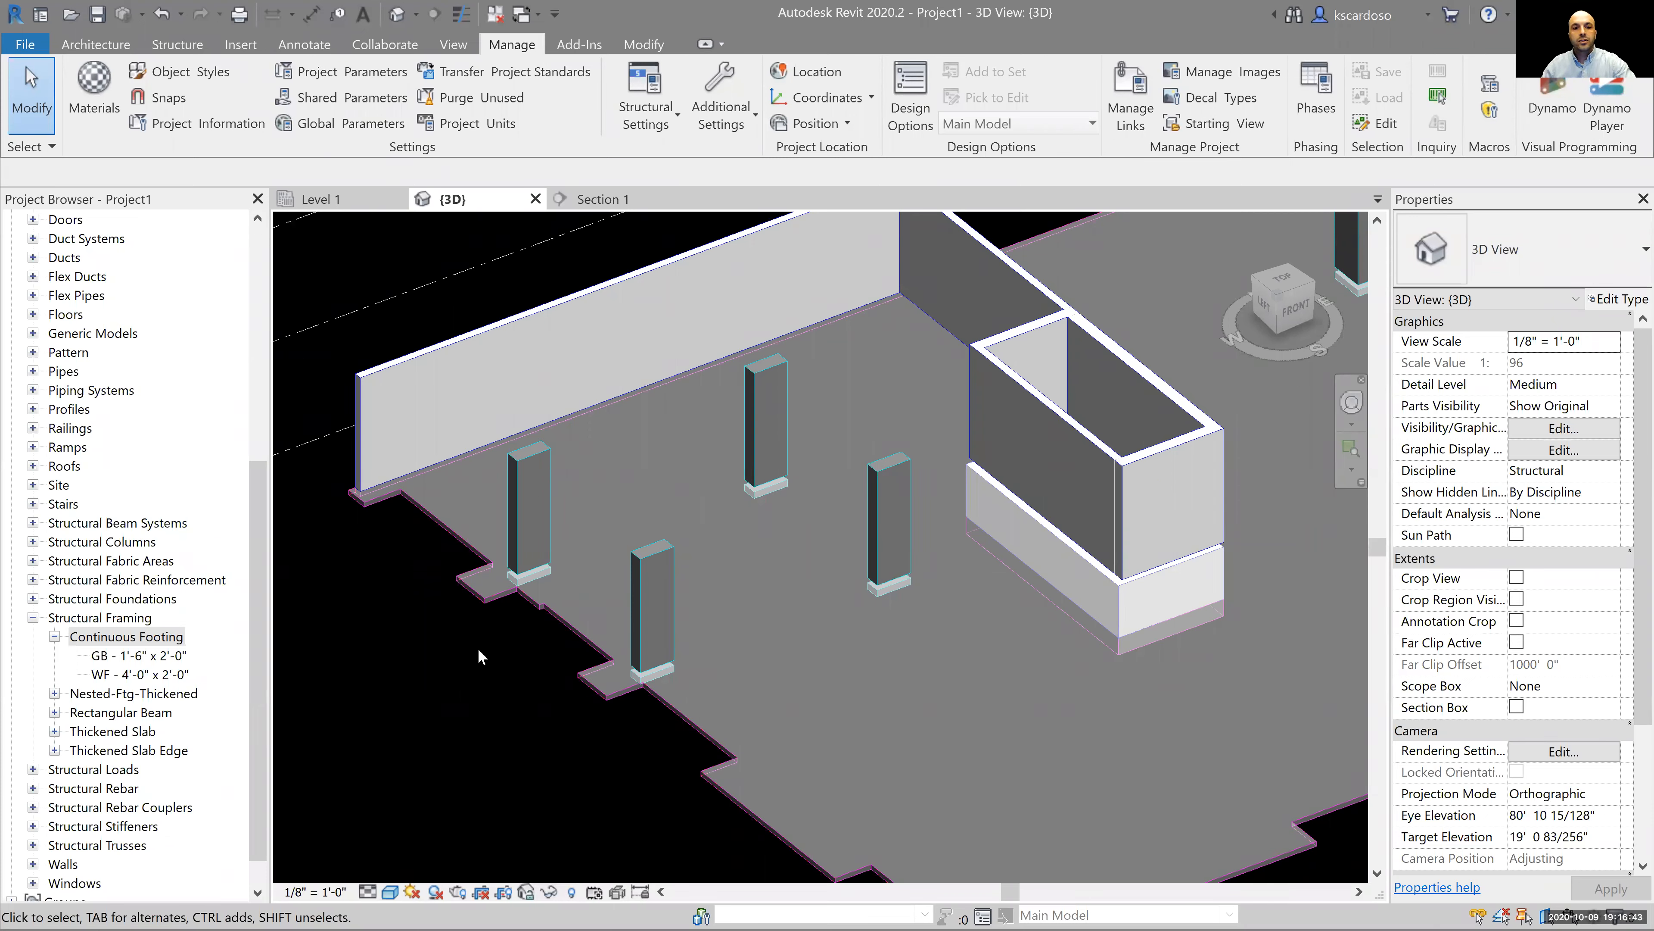
# Temporarily isolate the structural column and floor categories in the 3D view, using one column and the slab on grade.
pyautogui.scroll(-4, 464, 654)
pyautogui.moveTo(1227, 800); pyautogui.dragTo(1111, 800, button='middle')
pyautogui.scroll(-1, 1111, 798)
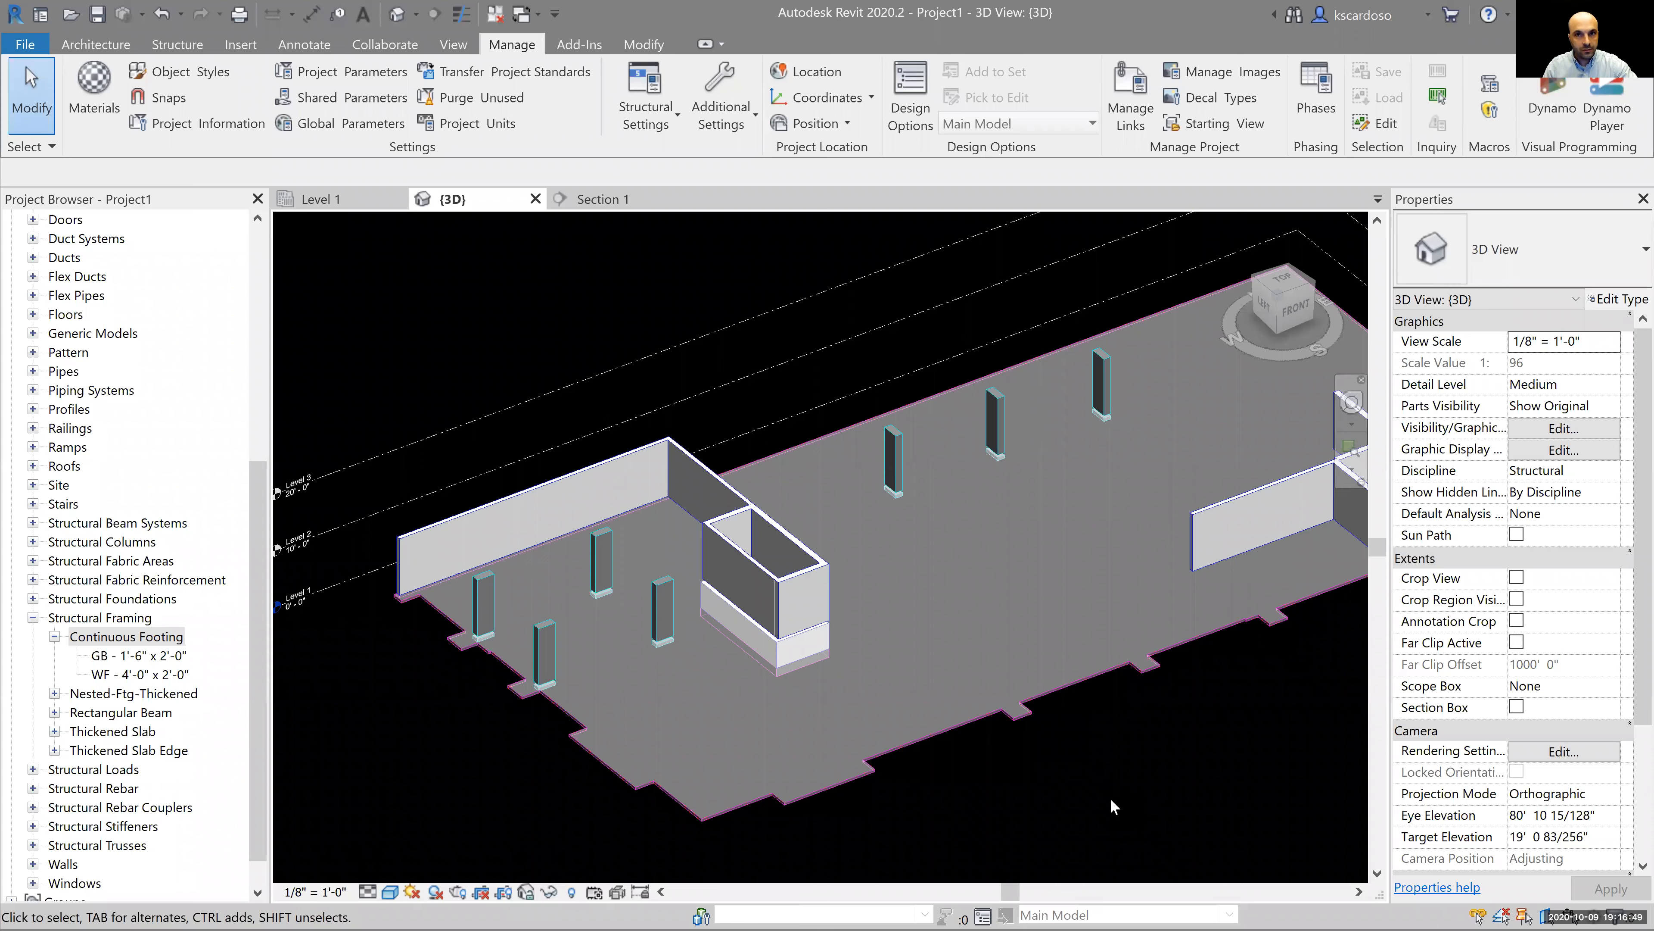
pyautogui.click(1101, 384)
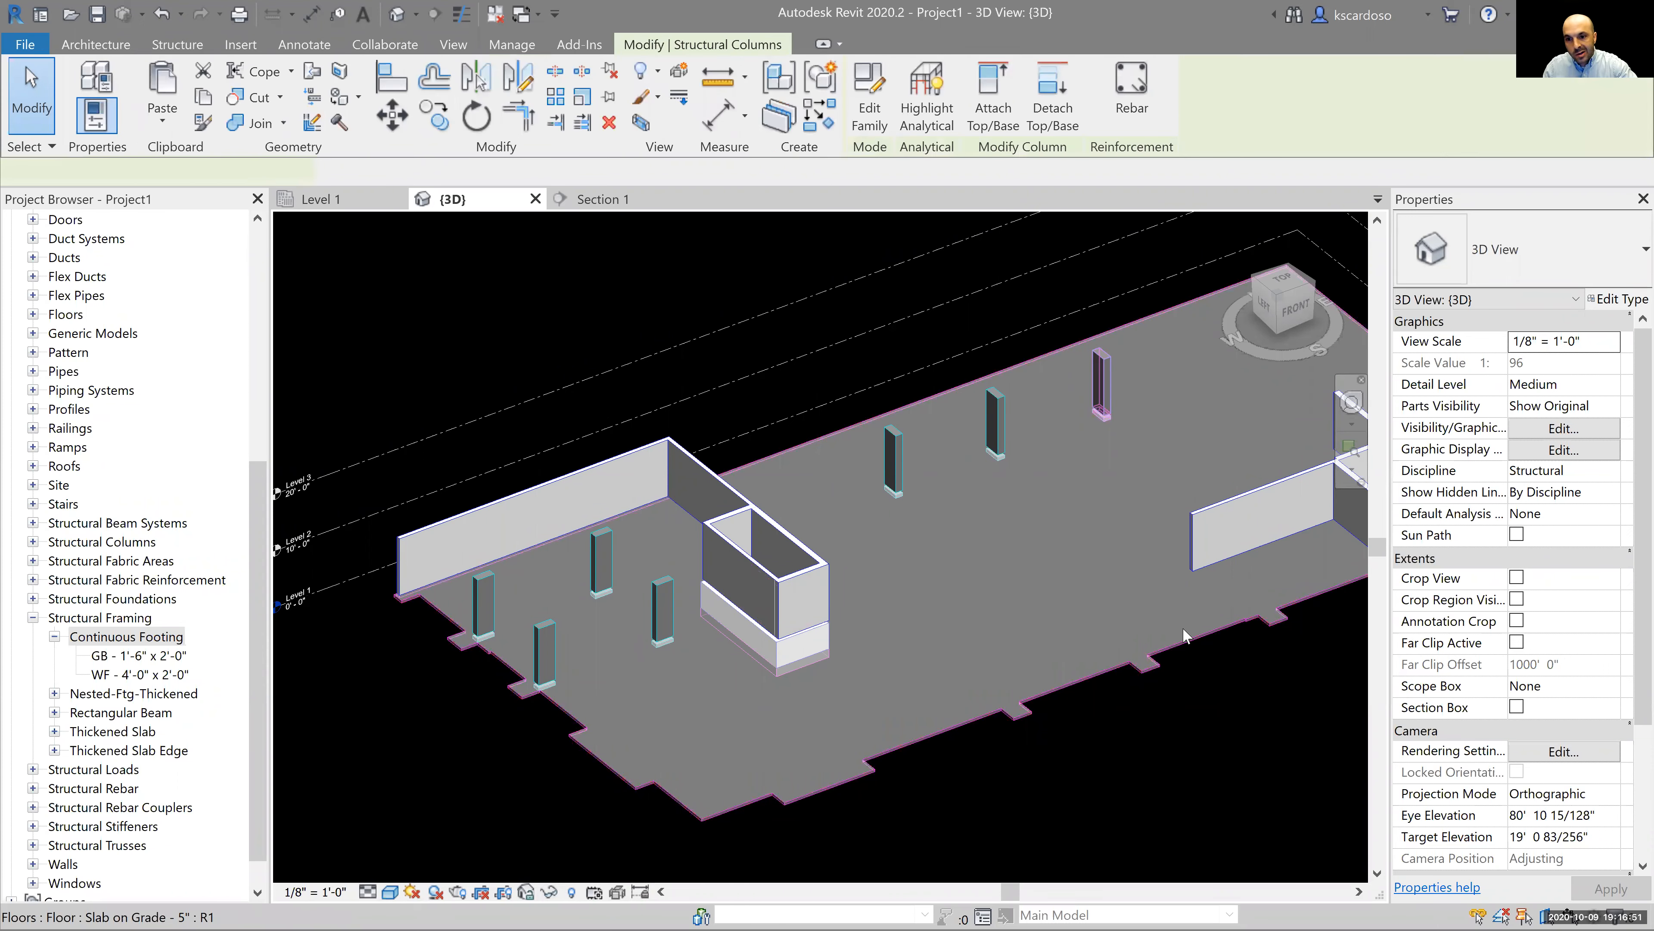
pyautogui.keyDown('ctrl'); pyautogui.click(1184, 636); pyautogui.keyUp('ctrl')
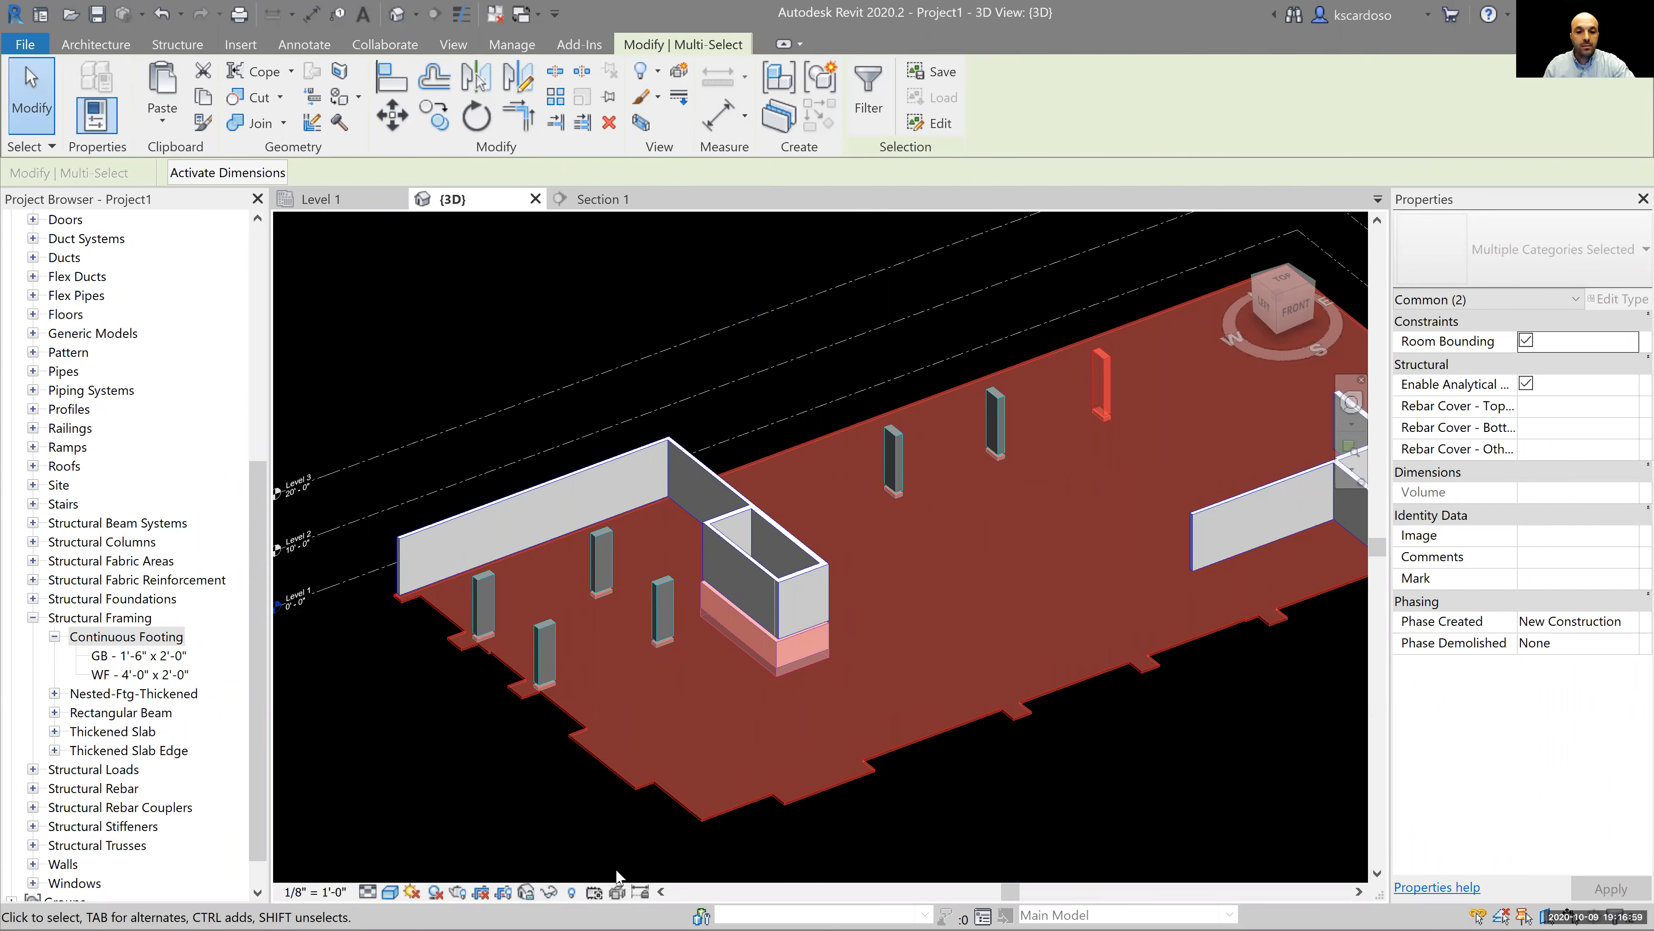
pyautogui.click(550, 892)
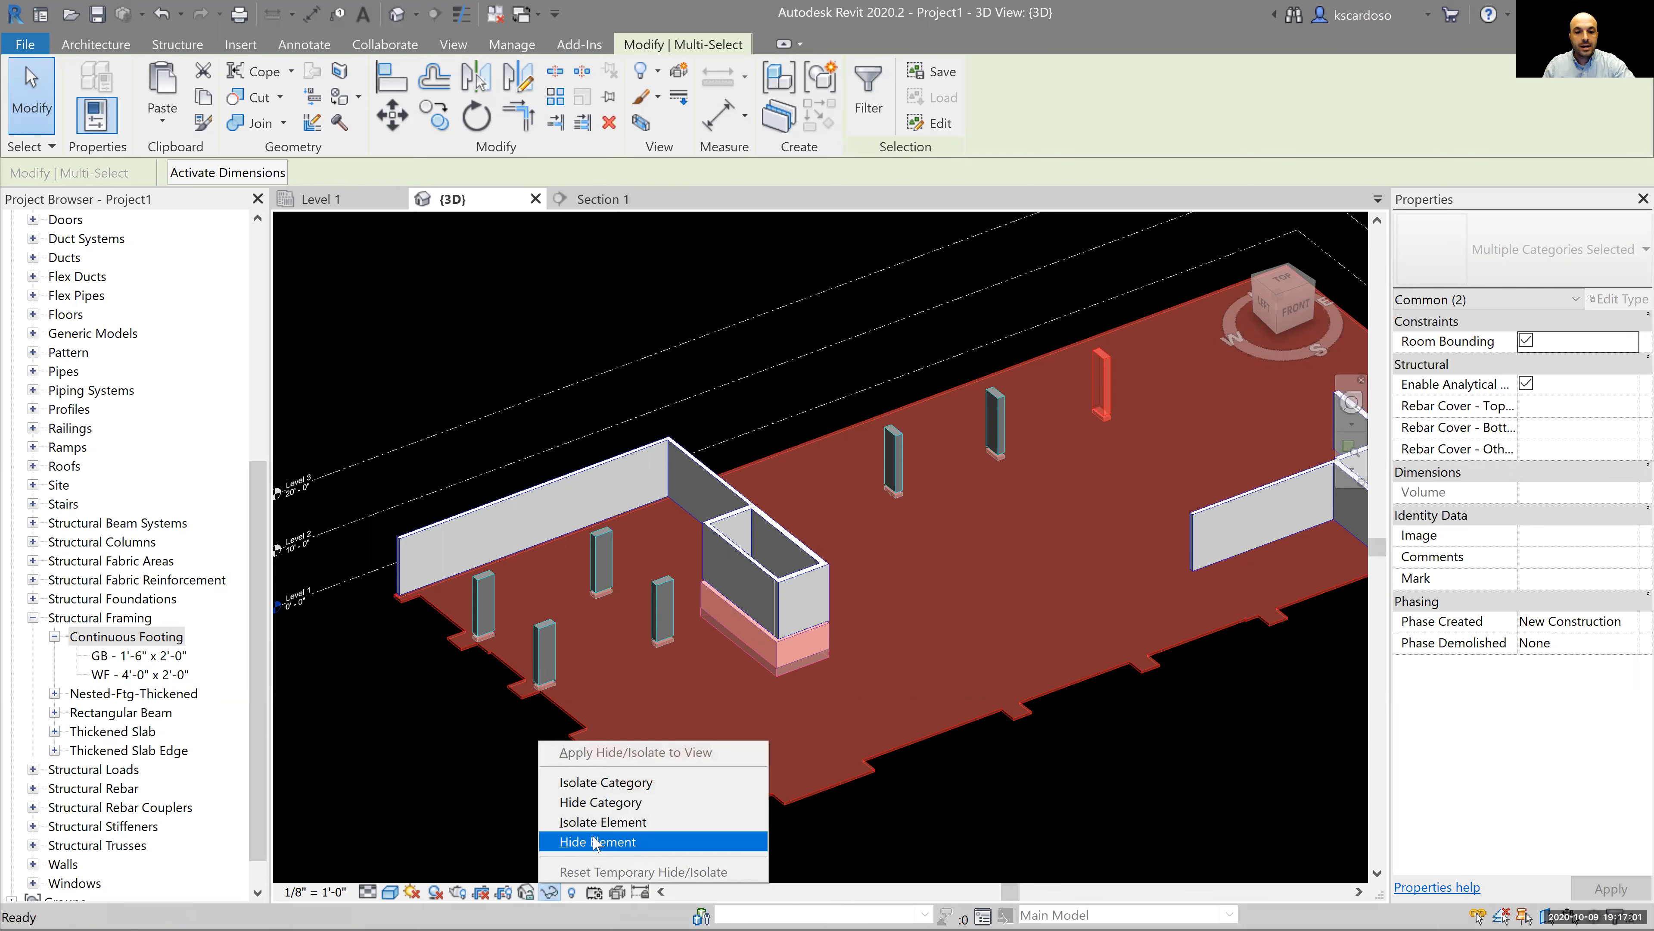
pyautogui.click(612, 785)
pyautogui.moveTo(1060, 792); pyautogui.dragTo(1016, 783, button='middle')
pyautogui.click(1036, 772)
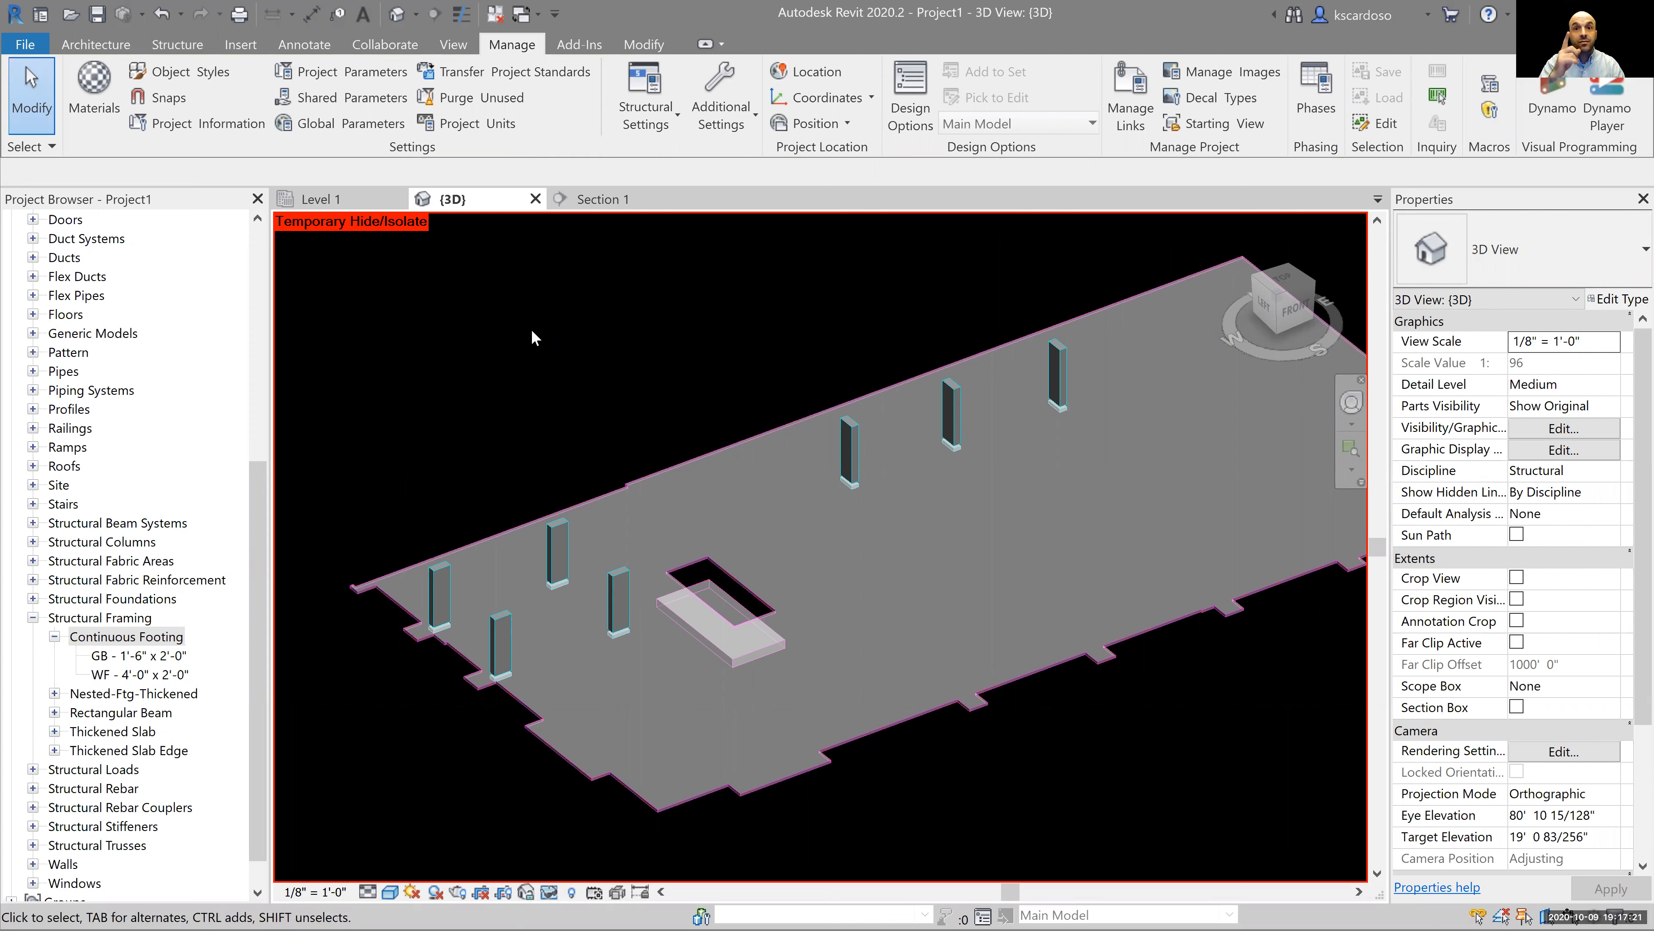
# Switch the join order between the slab on grade and all structural columns at once, with Multiple Switch enabled.
pyautogui.click(646, 46)
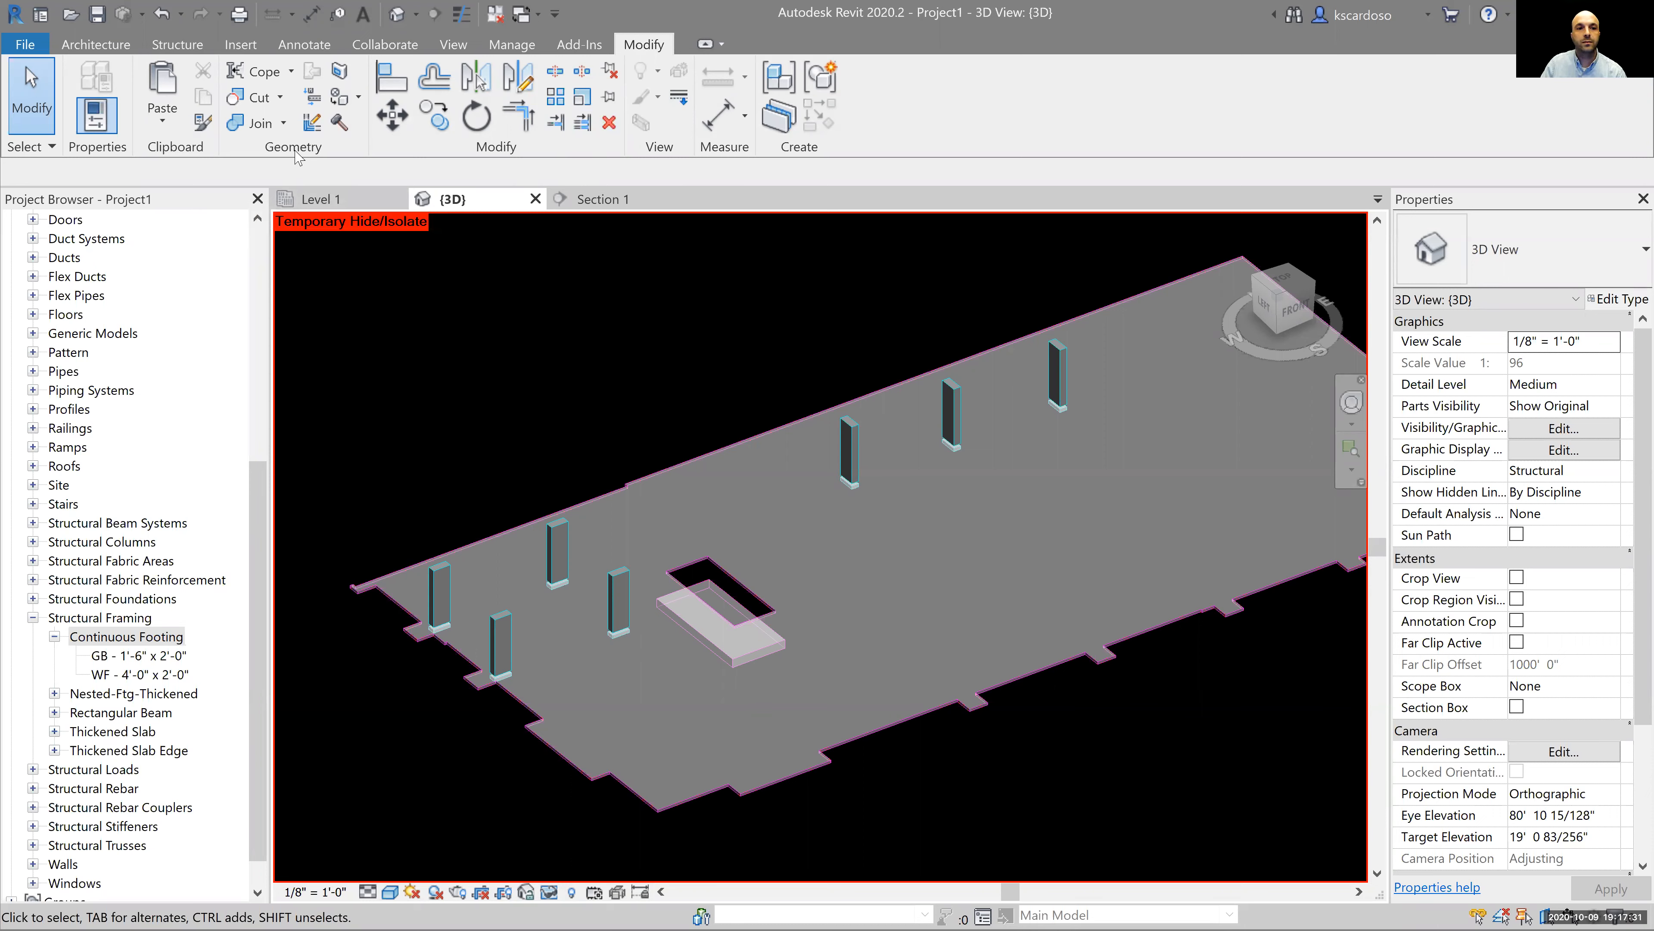
pyautogui.click(284, 122)
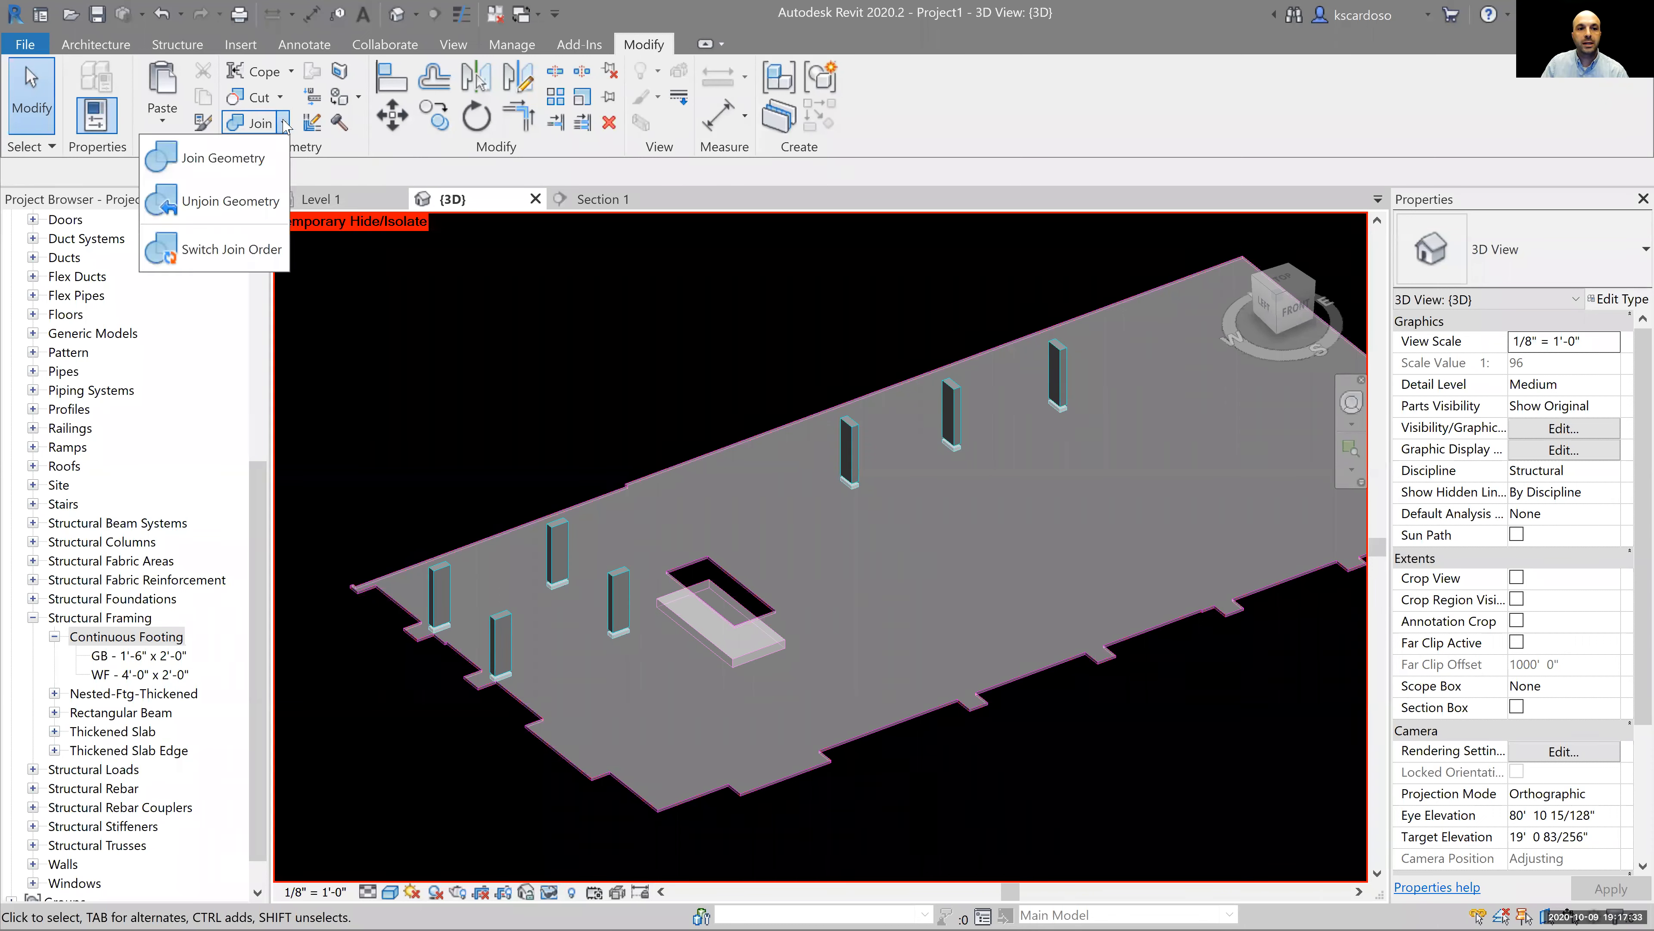
pyautogui.click(228, 248)
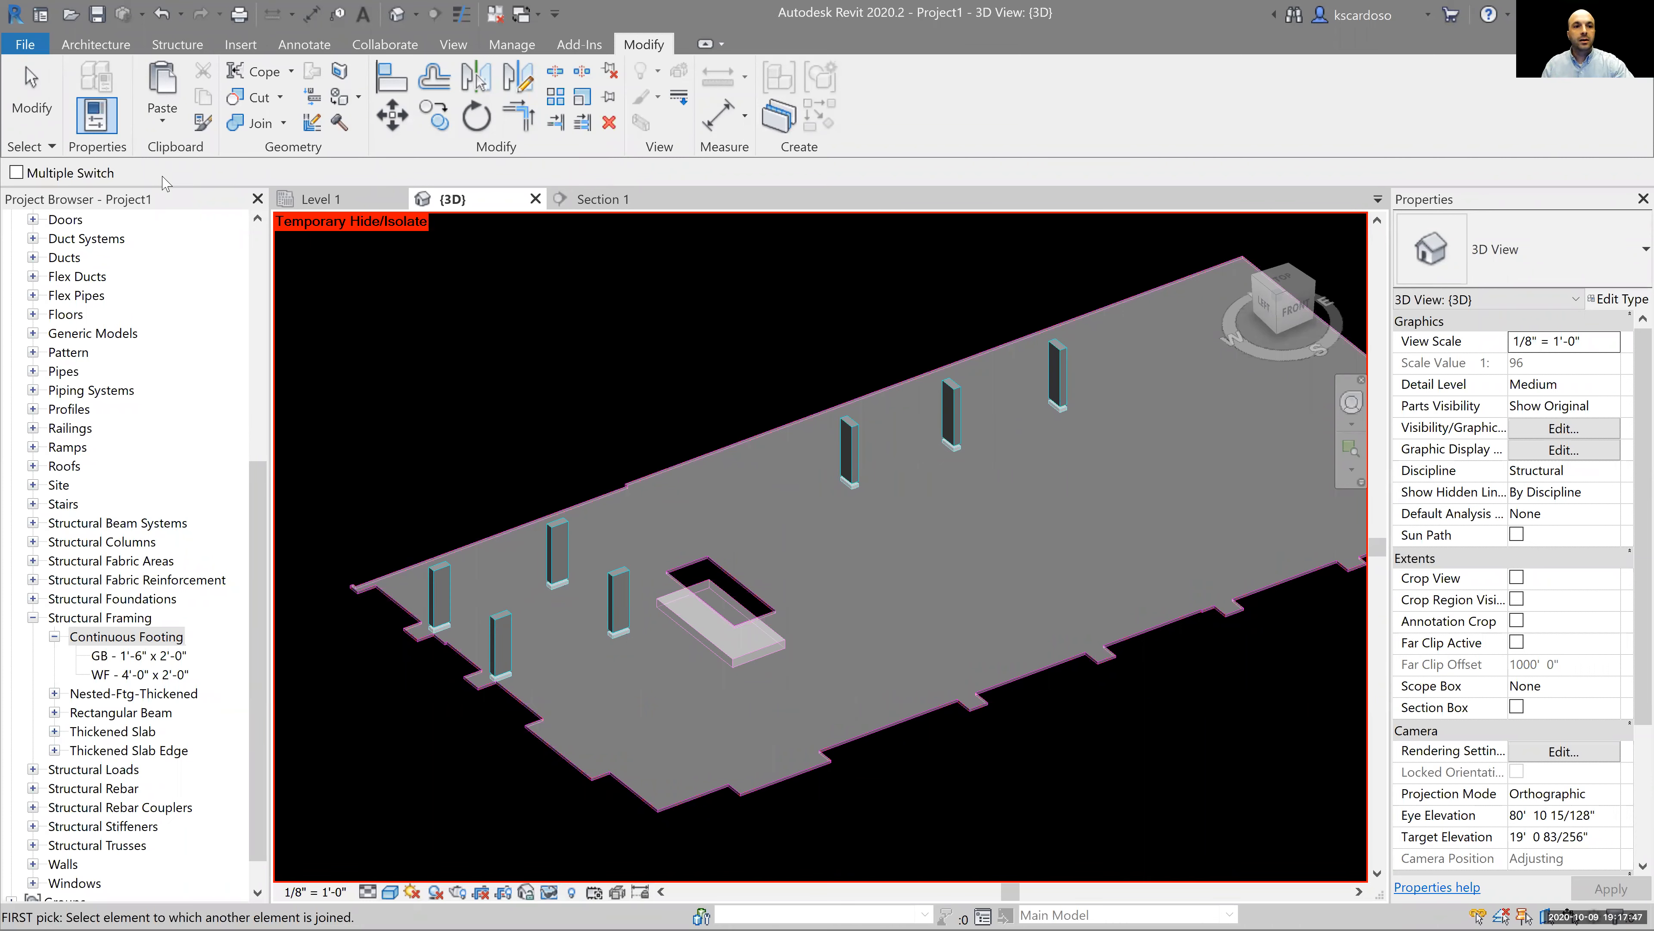
pyautogui.click(55, 175)
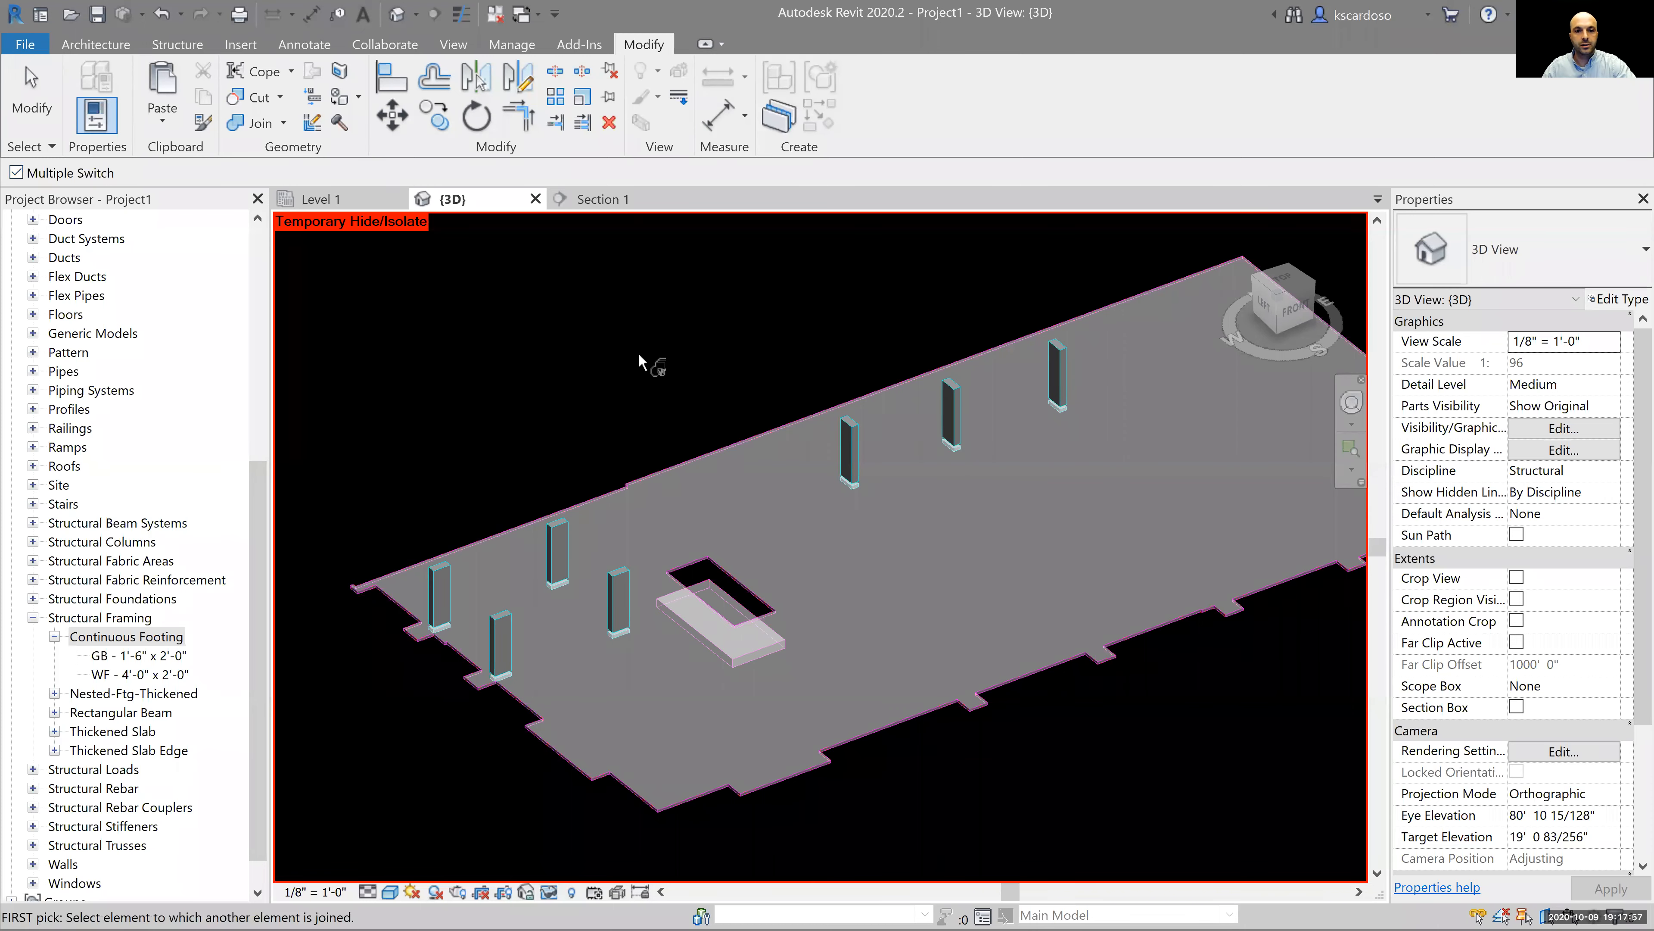
pyautogui.scroll(-2, 637, 353)
pyautogui.moveTo(1059, 715); pyautogui.dragTo(1026, 728, button='middle')
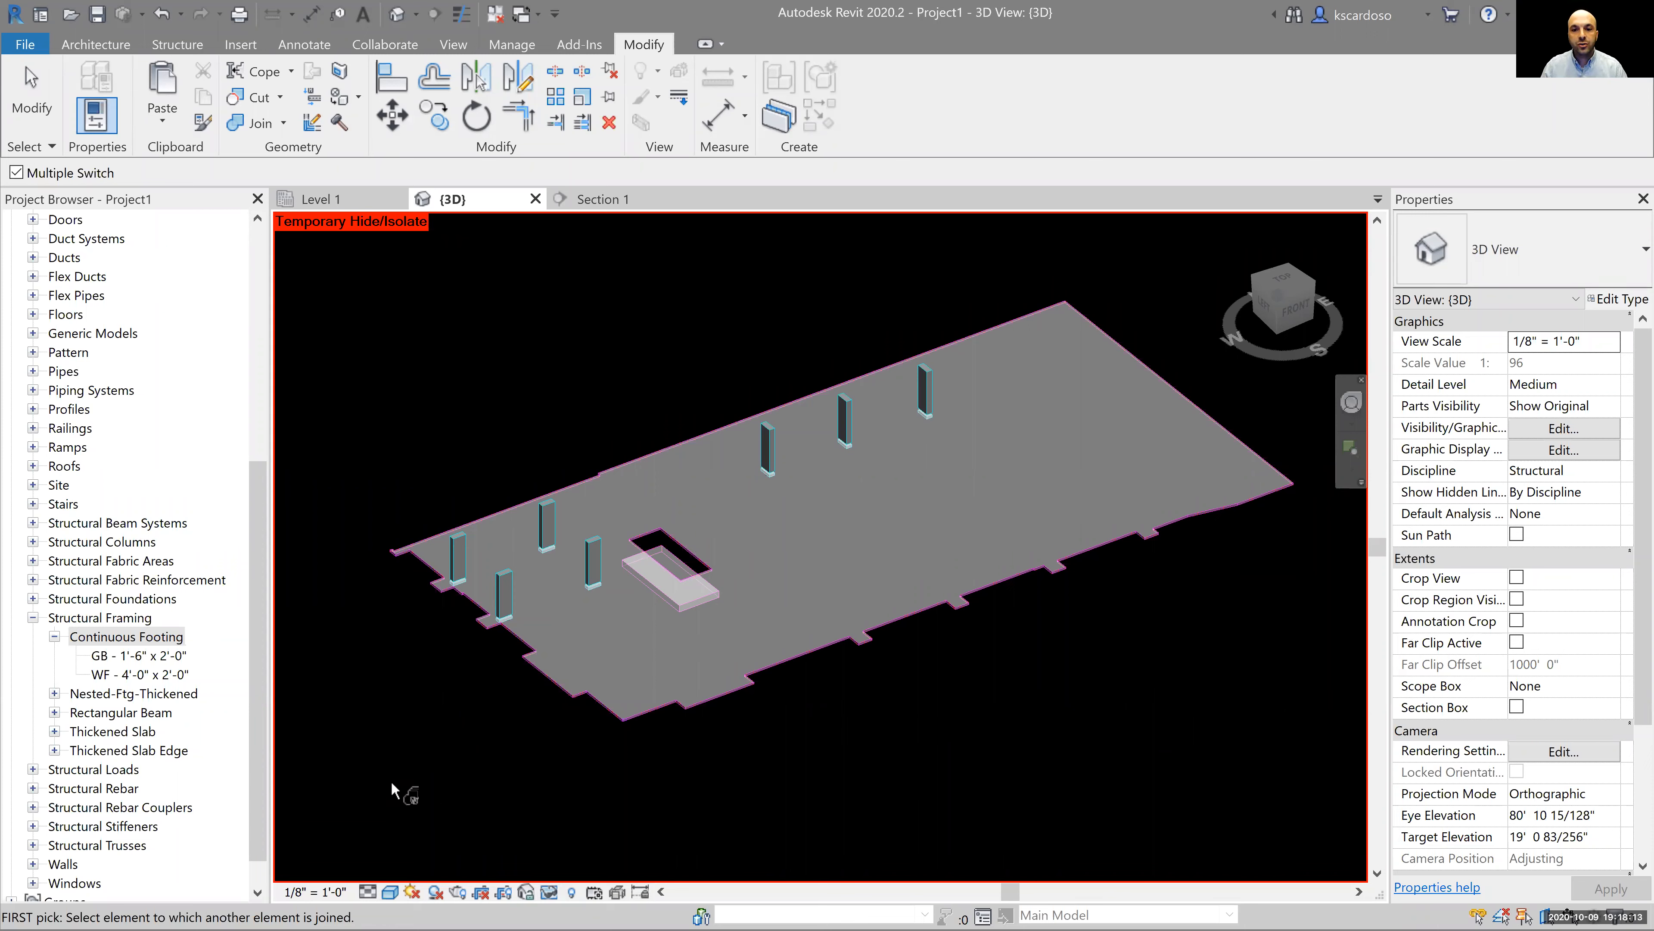
pyautogui.click(1000, 508)
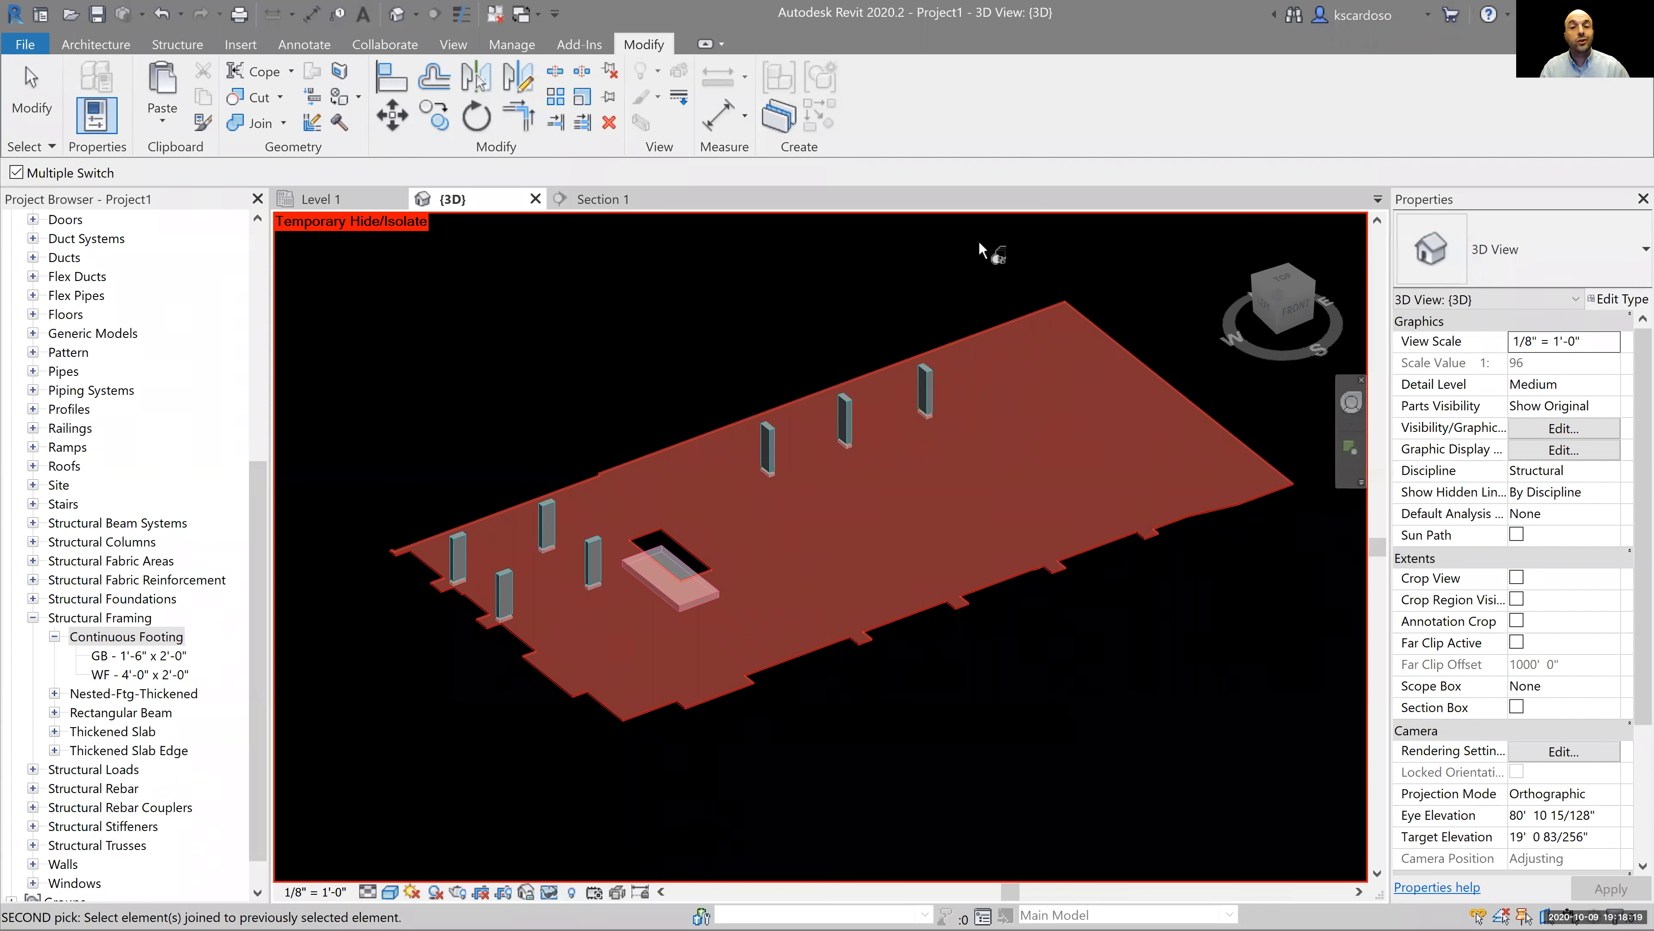
pyautogui.moveTo(982, 256); pyautogui.dragTo(635, 726)
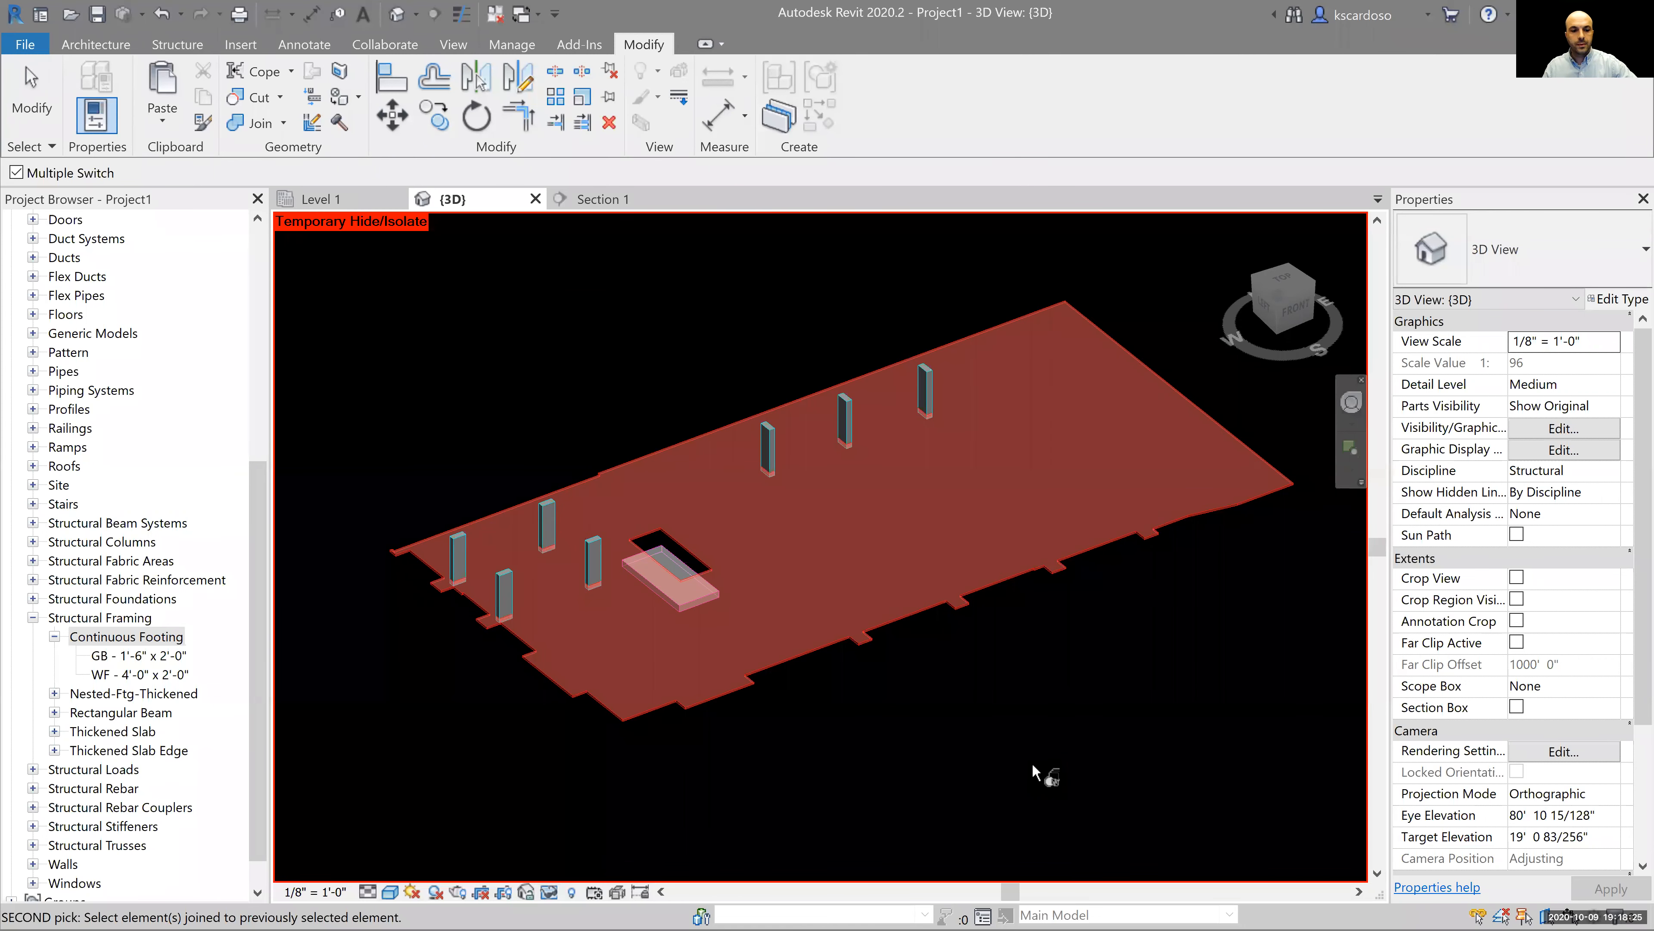
pyautogui.click(768, 765)
pyautogui.scroll(5, 474, 672)
pyautogui.scroll(3, 474, 673)
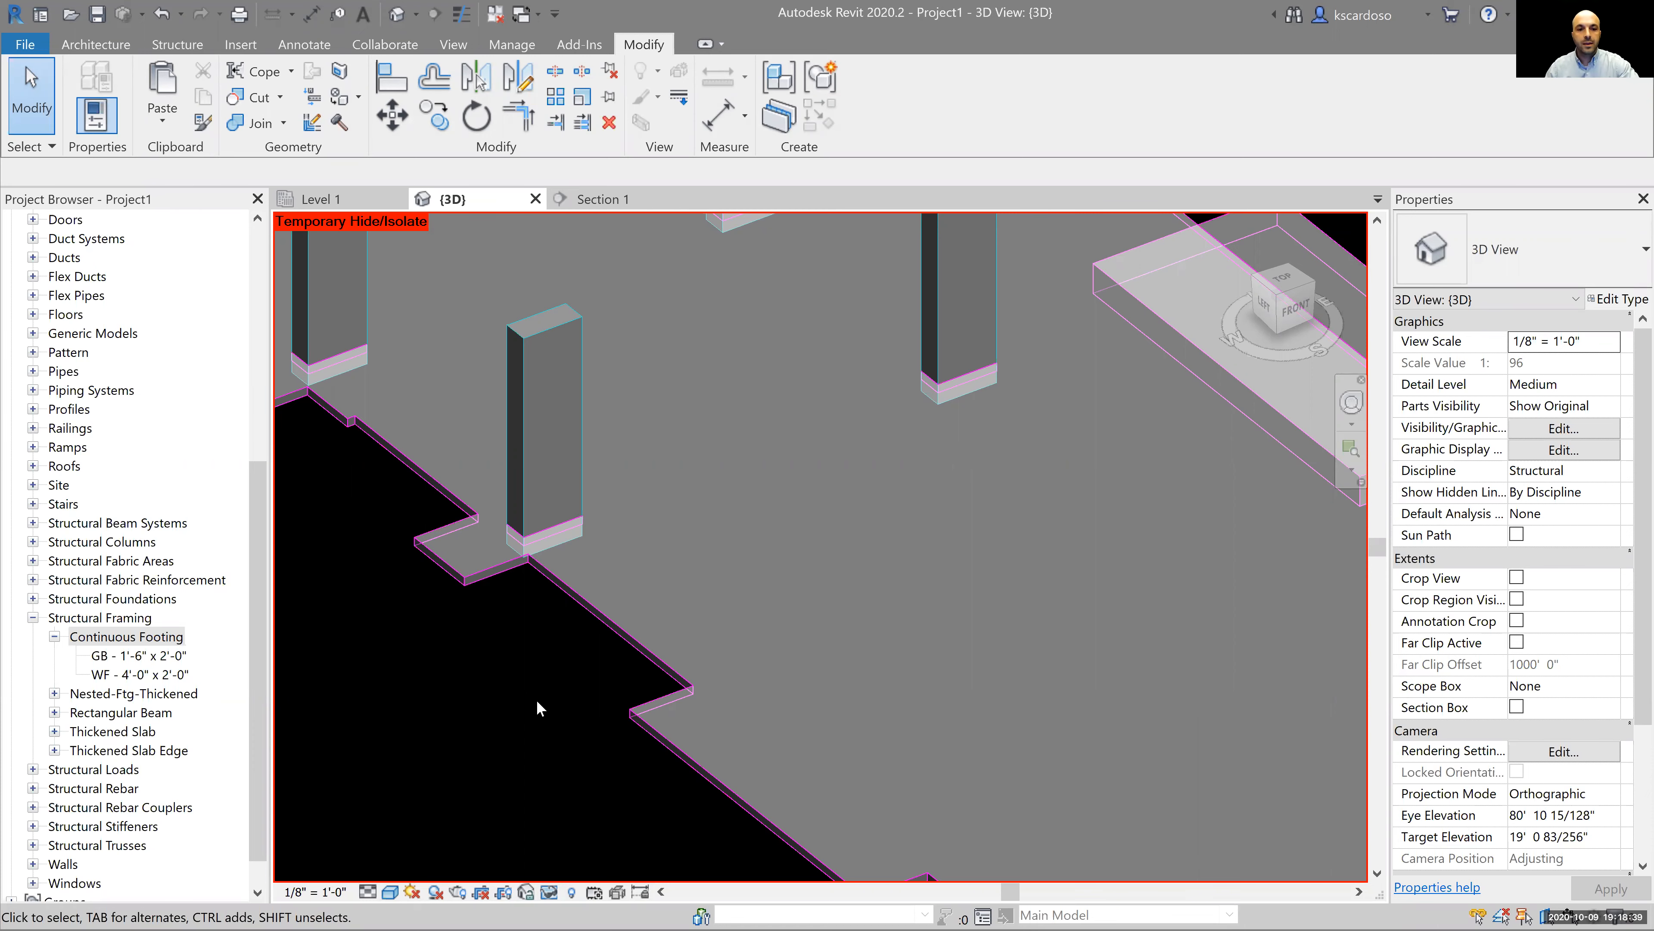
pyautogui.scroll(-3, 534, 717)
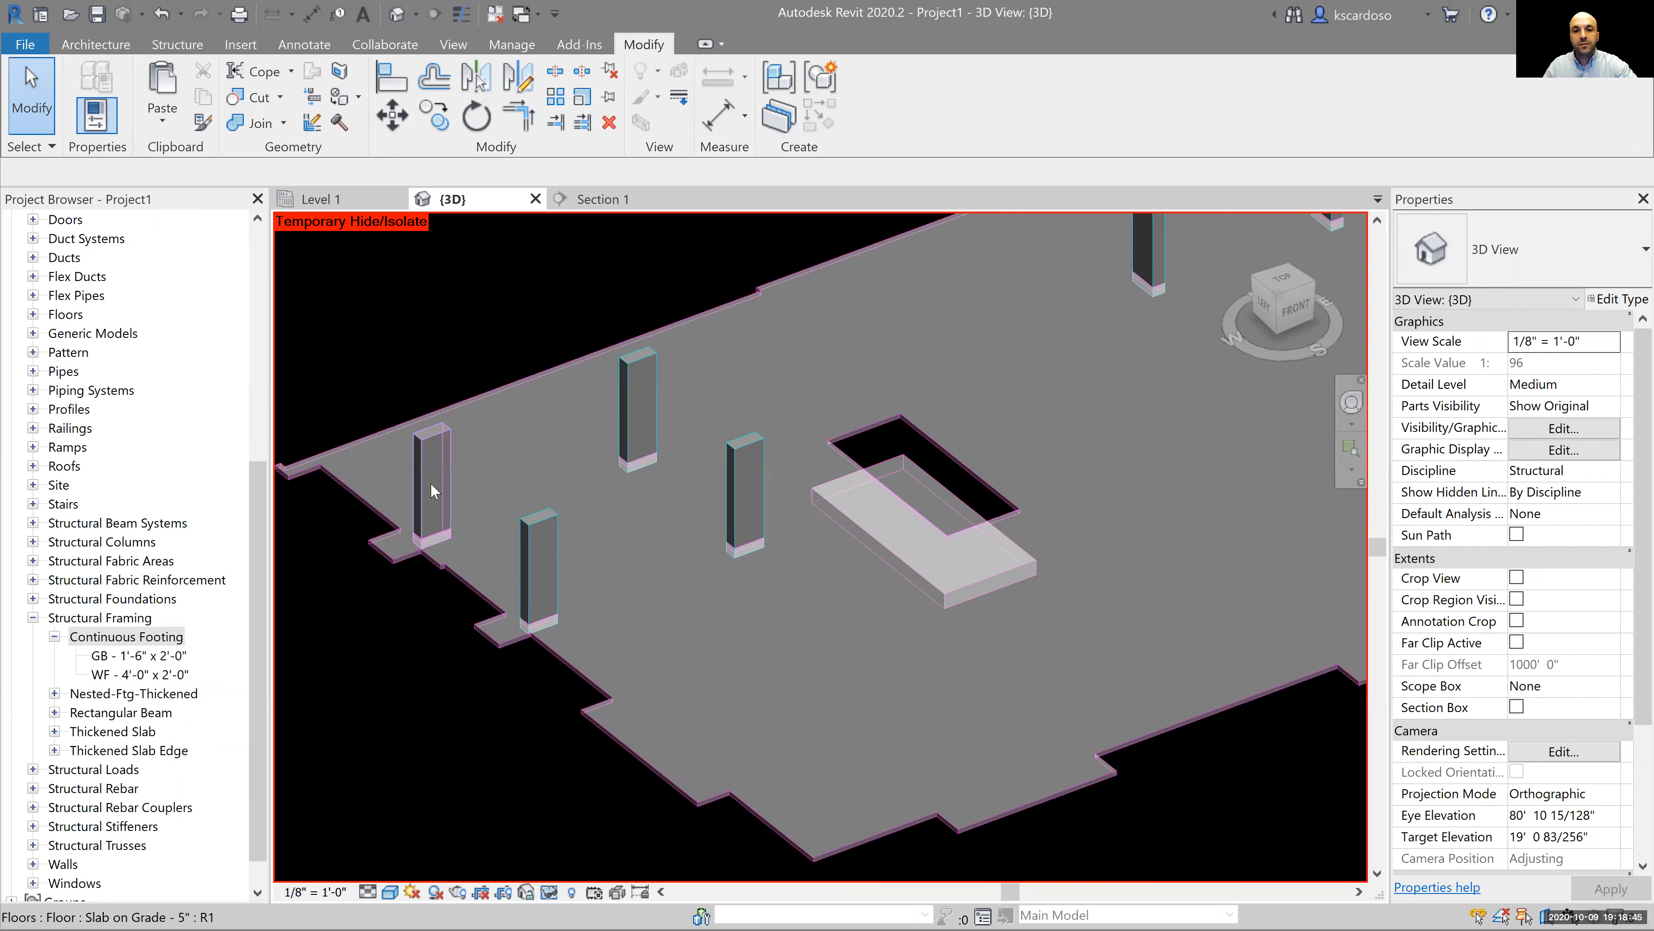
pyautogui.scroll(-3, 430, 482)
pyautogui.moveTo(988, 717); pyautogui.dragTo(961, 767, button='middle')
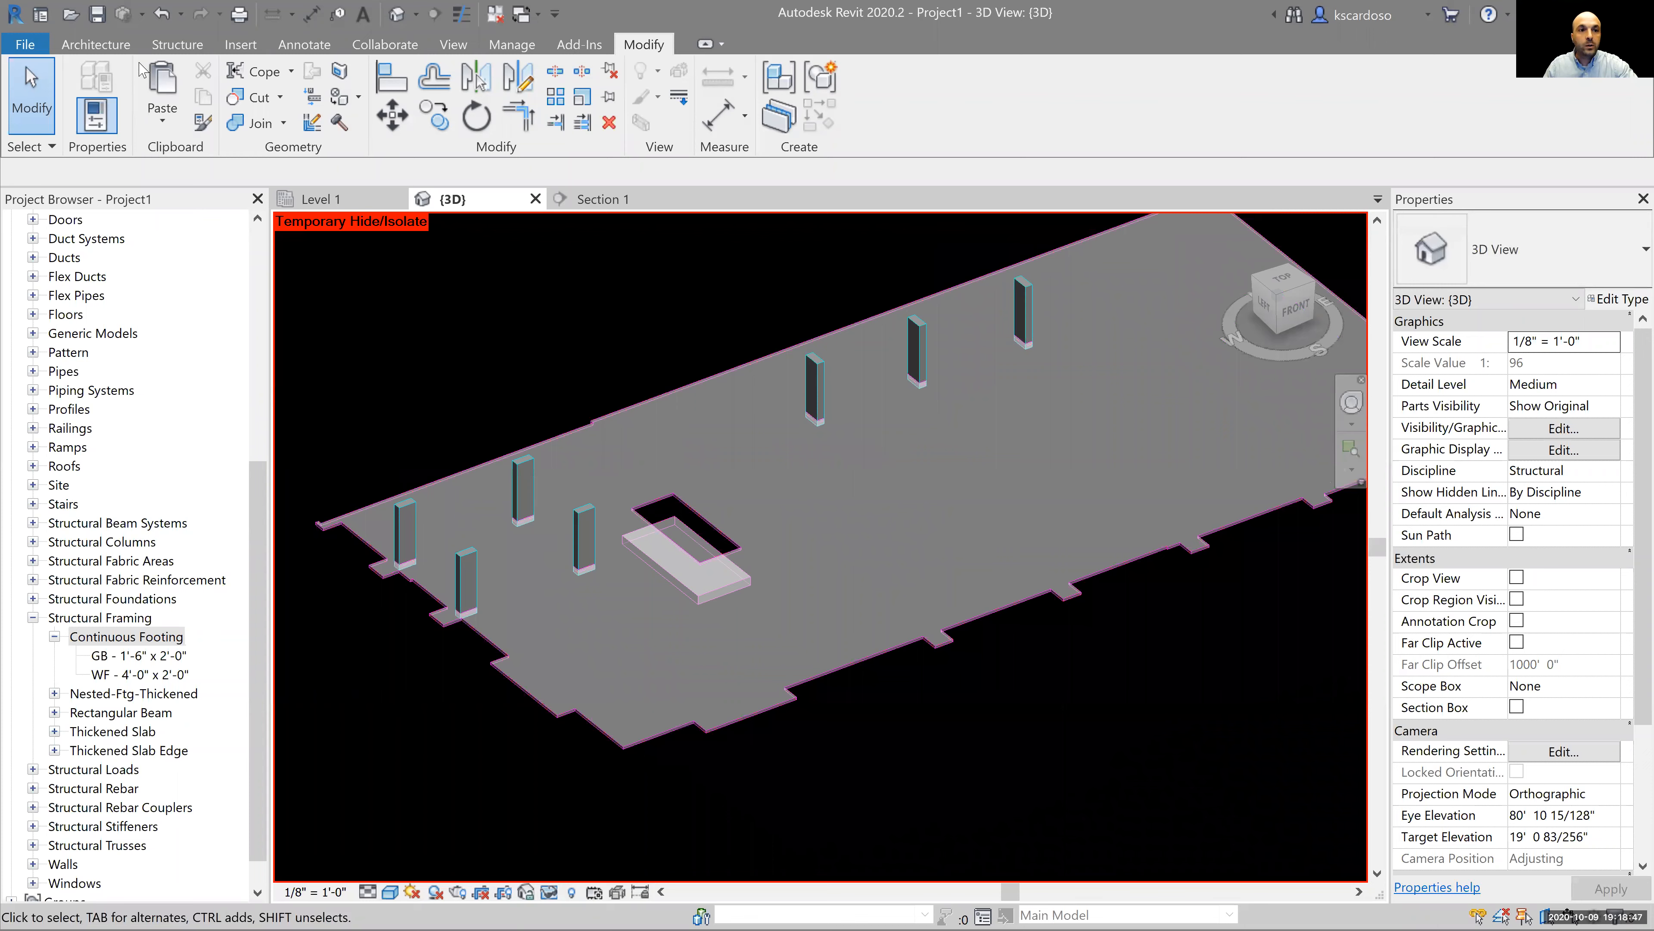
# Place Footing-Rectangular 72" x 72" x 24" isolated foundations at all seven structural columns in the isolated 3D view, using Level 1.
pyautogui.click(156, 49)
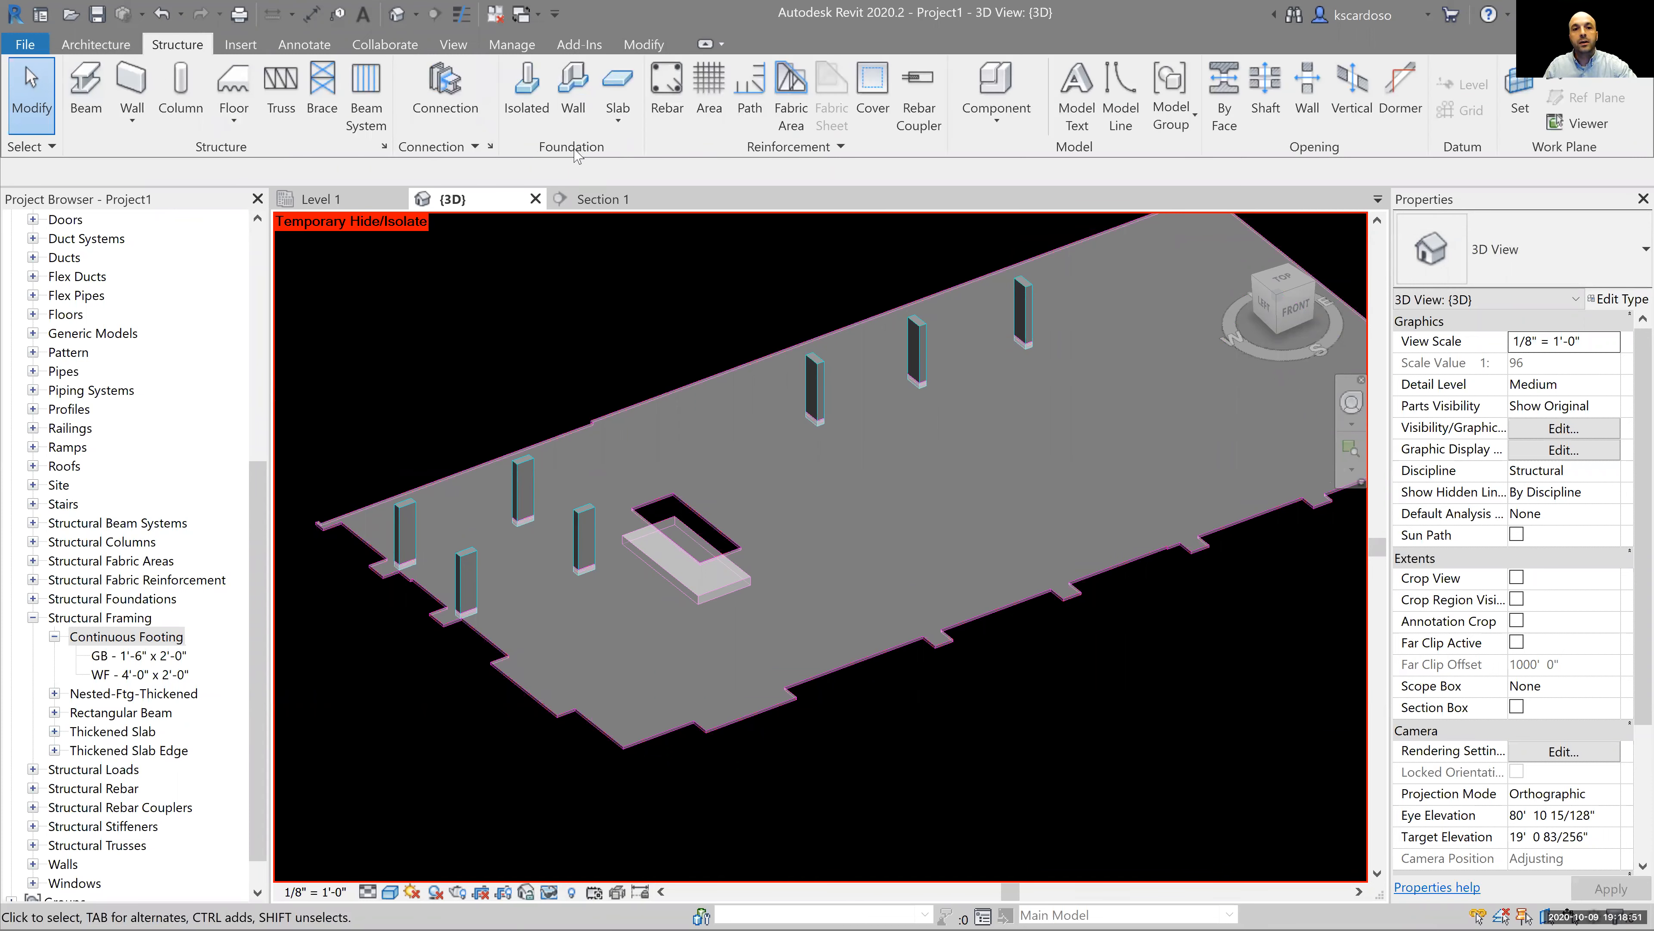
pyautogui.click(527, 88)
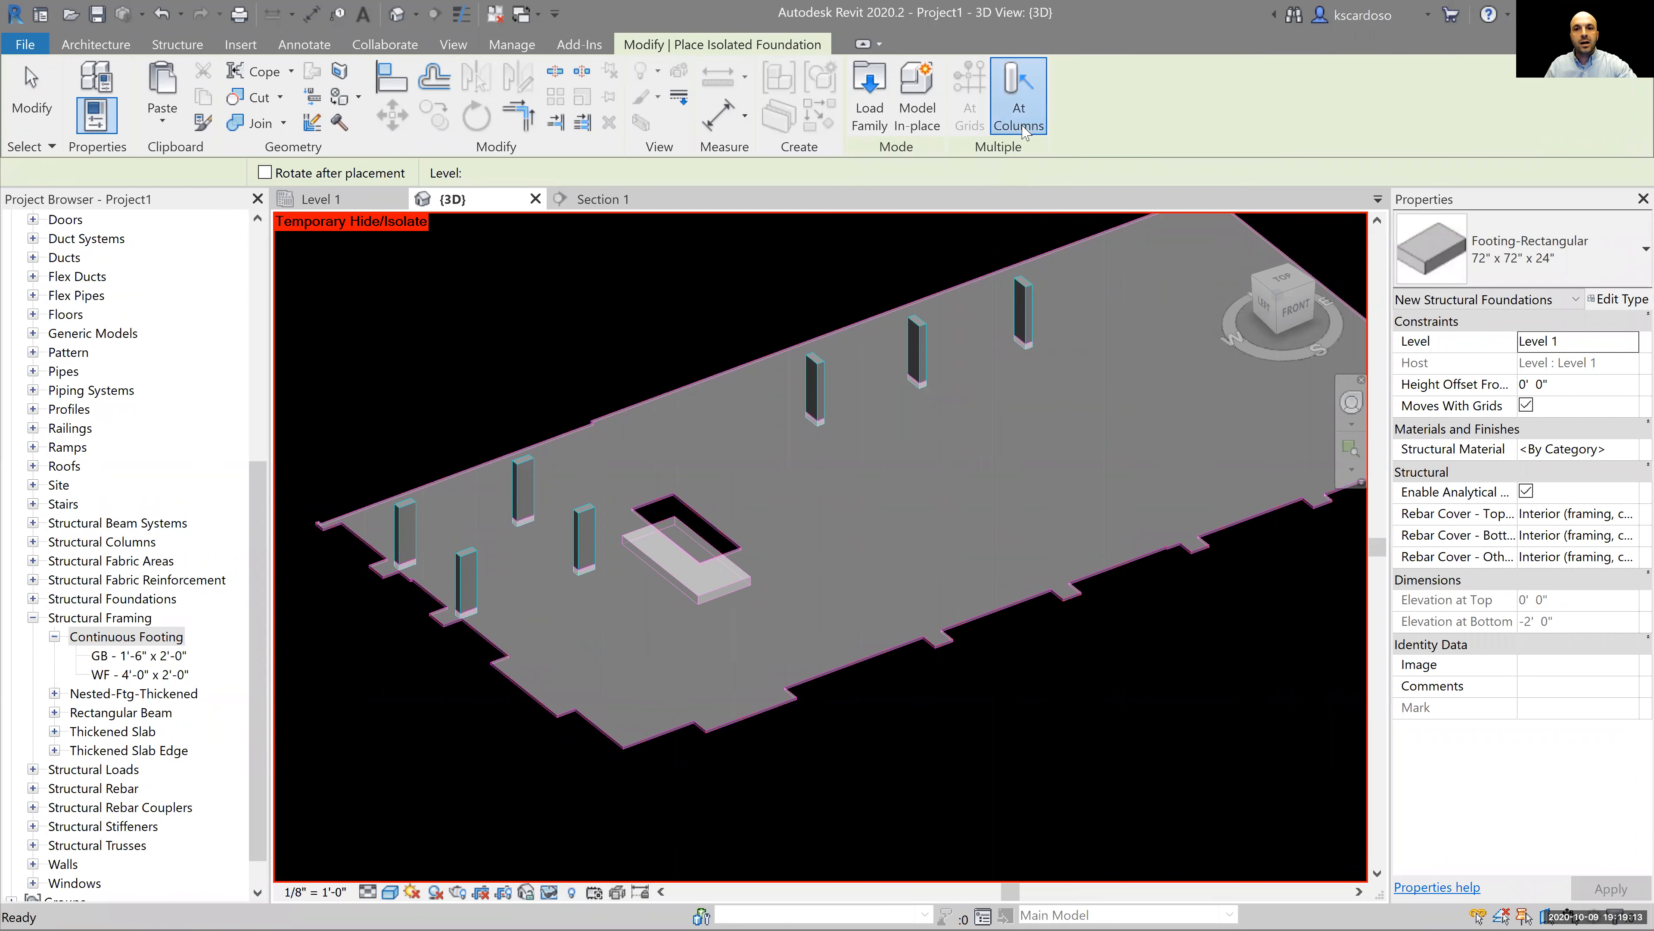
pyautogui.click(1019, 97)
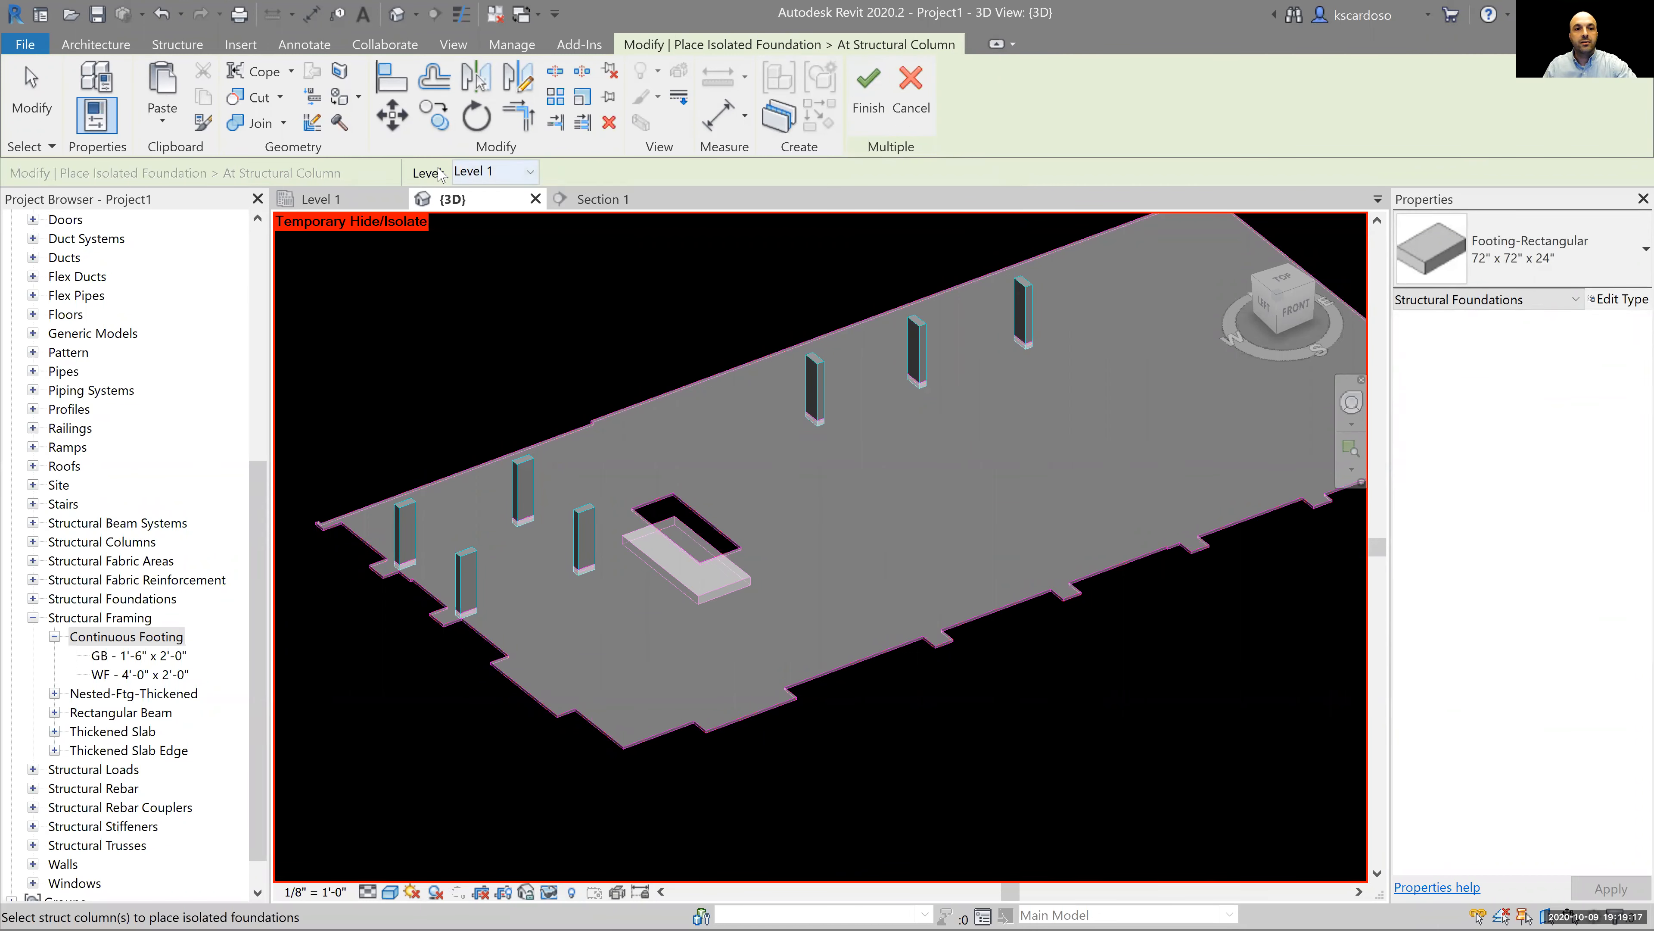
pyautogui.click(508, 173)
pyautogui.click(495, 195)
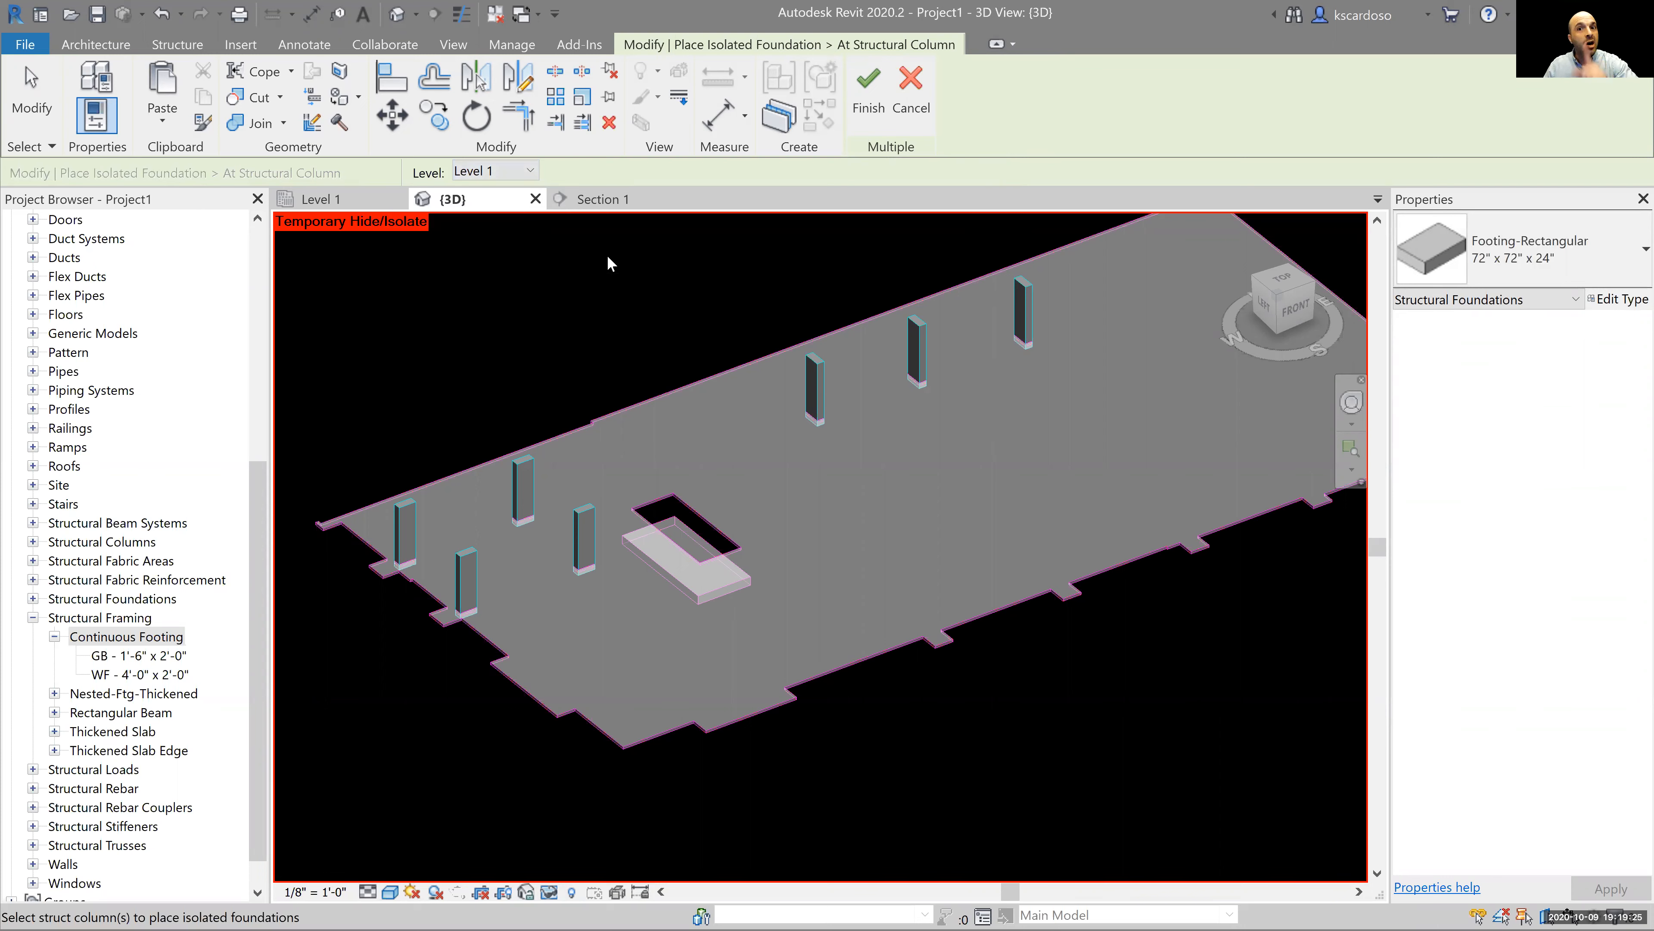
pyautogui.scroll(-5, 701, 277)
pyautogui.moveTo(710, 362); pyautogui.dragTo(703, 516, button='middle')
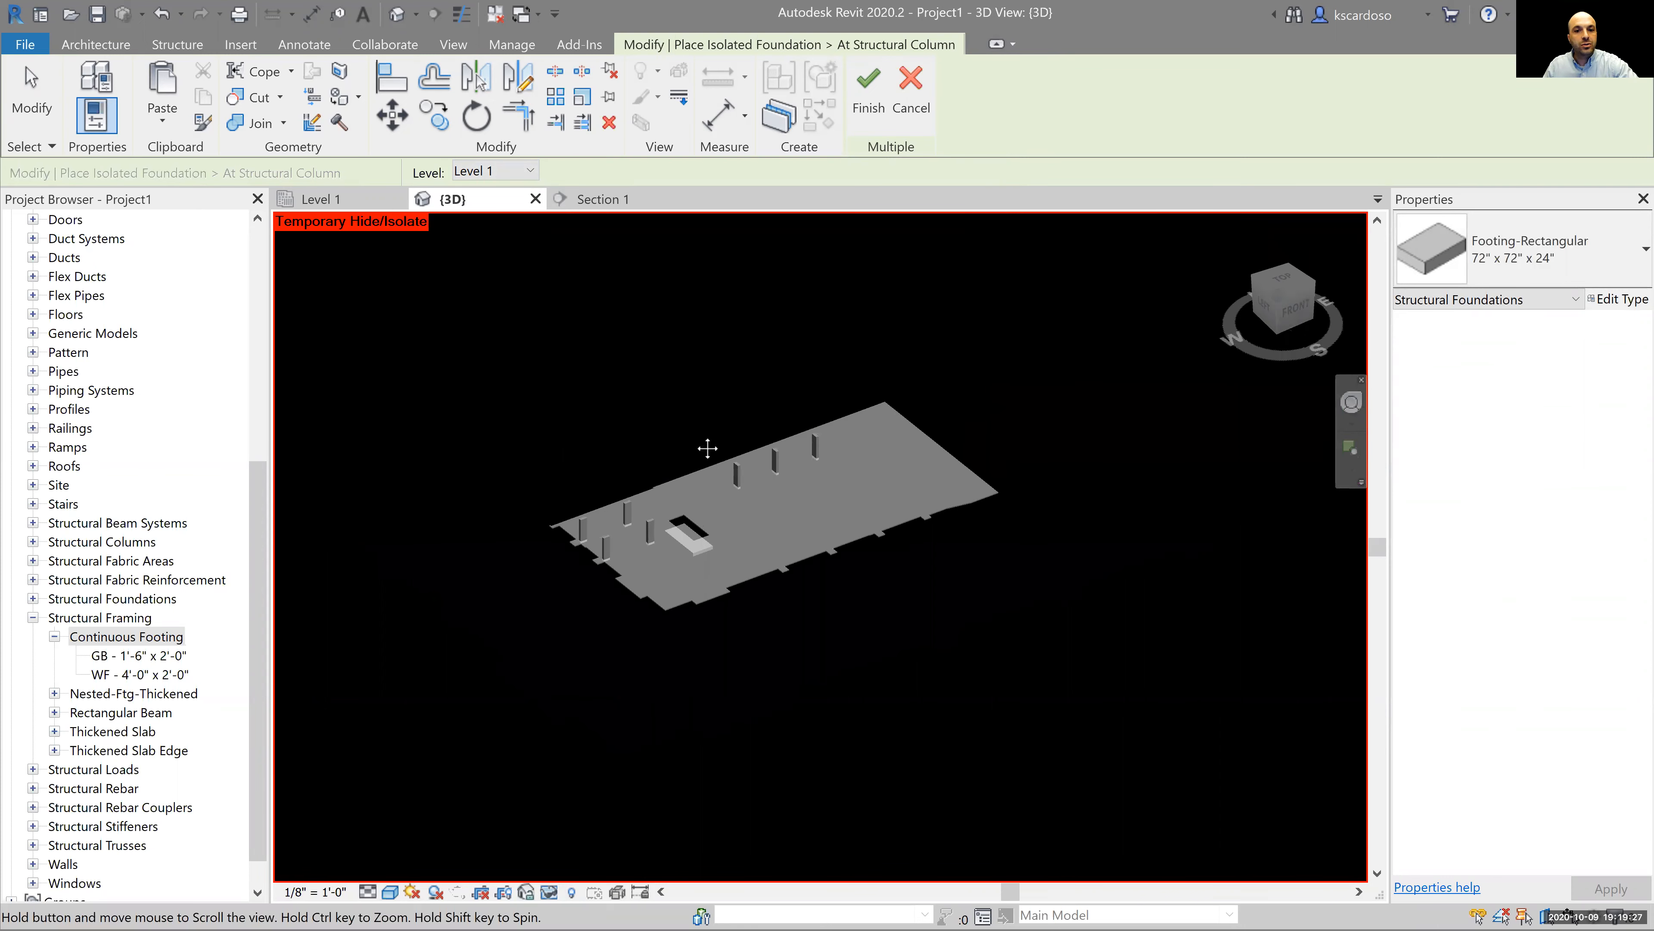
pyautogui.moveTo(538, 512); pyautogui.dragTo(519, 631)
pyautogui.scroll(2, 673, 565)
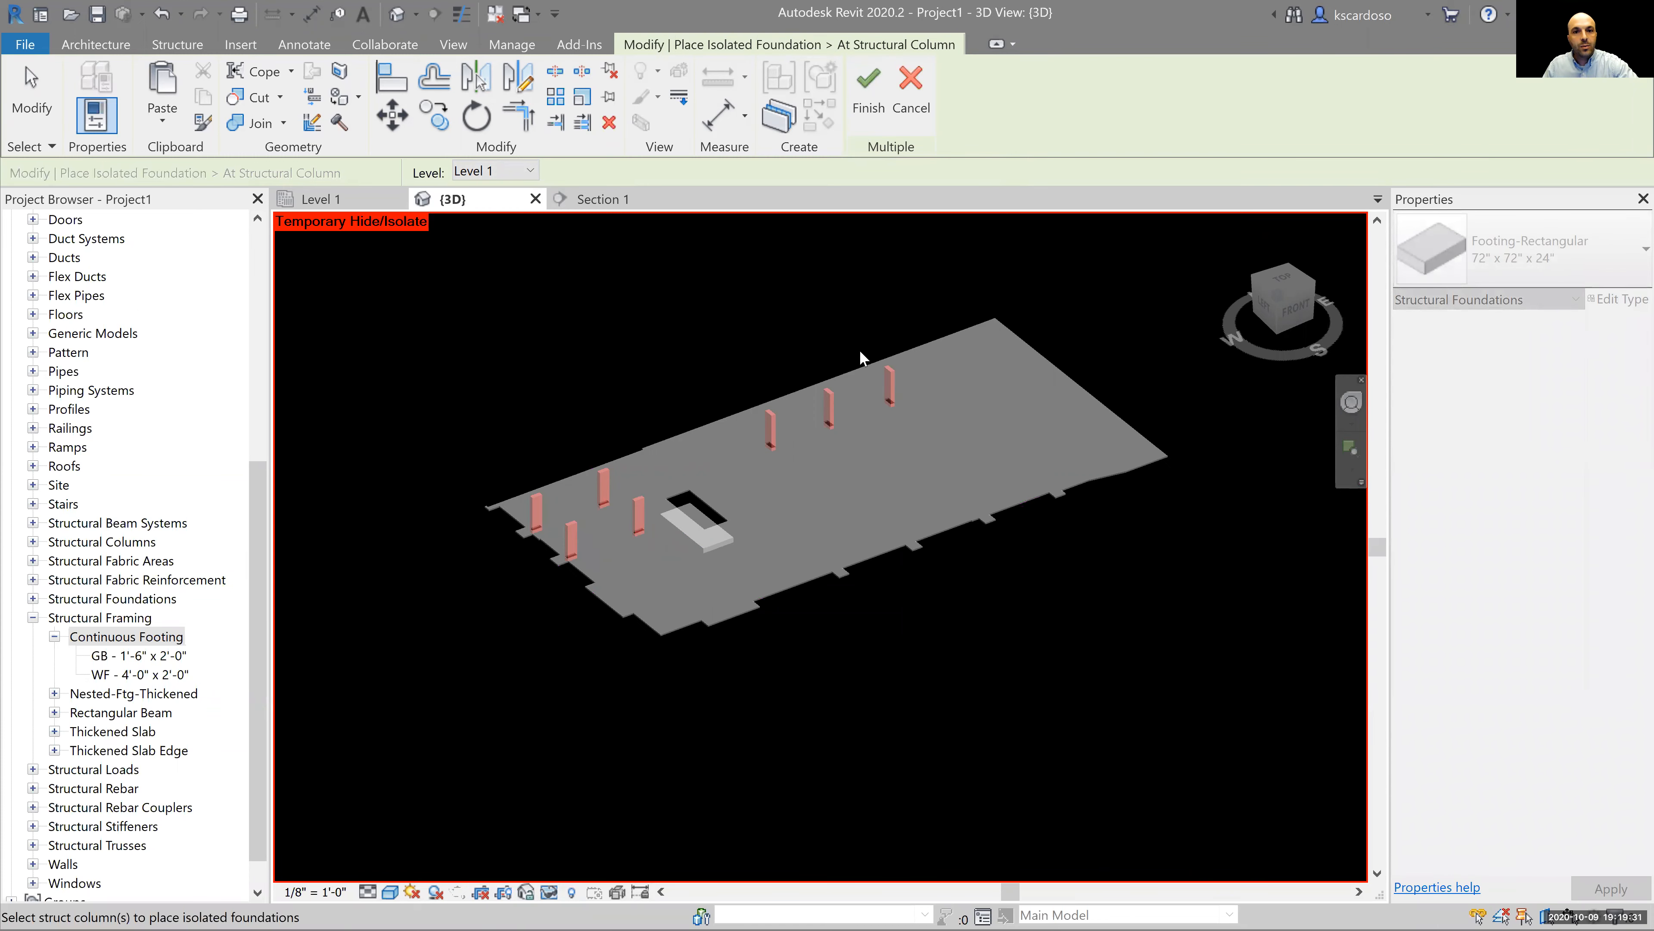
pyautogui.click(875, 101)
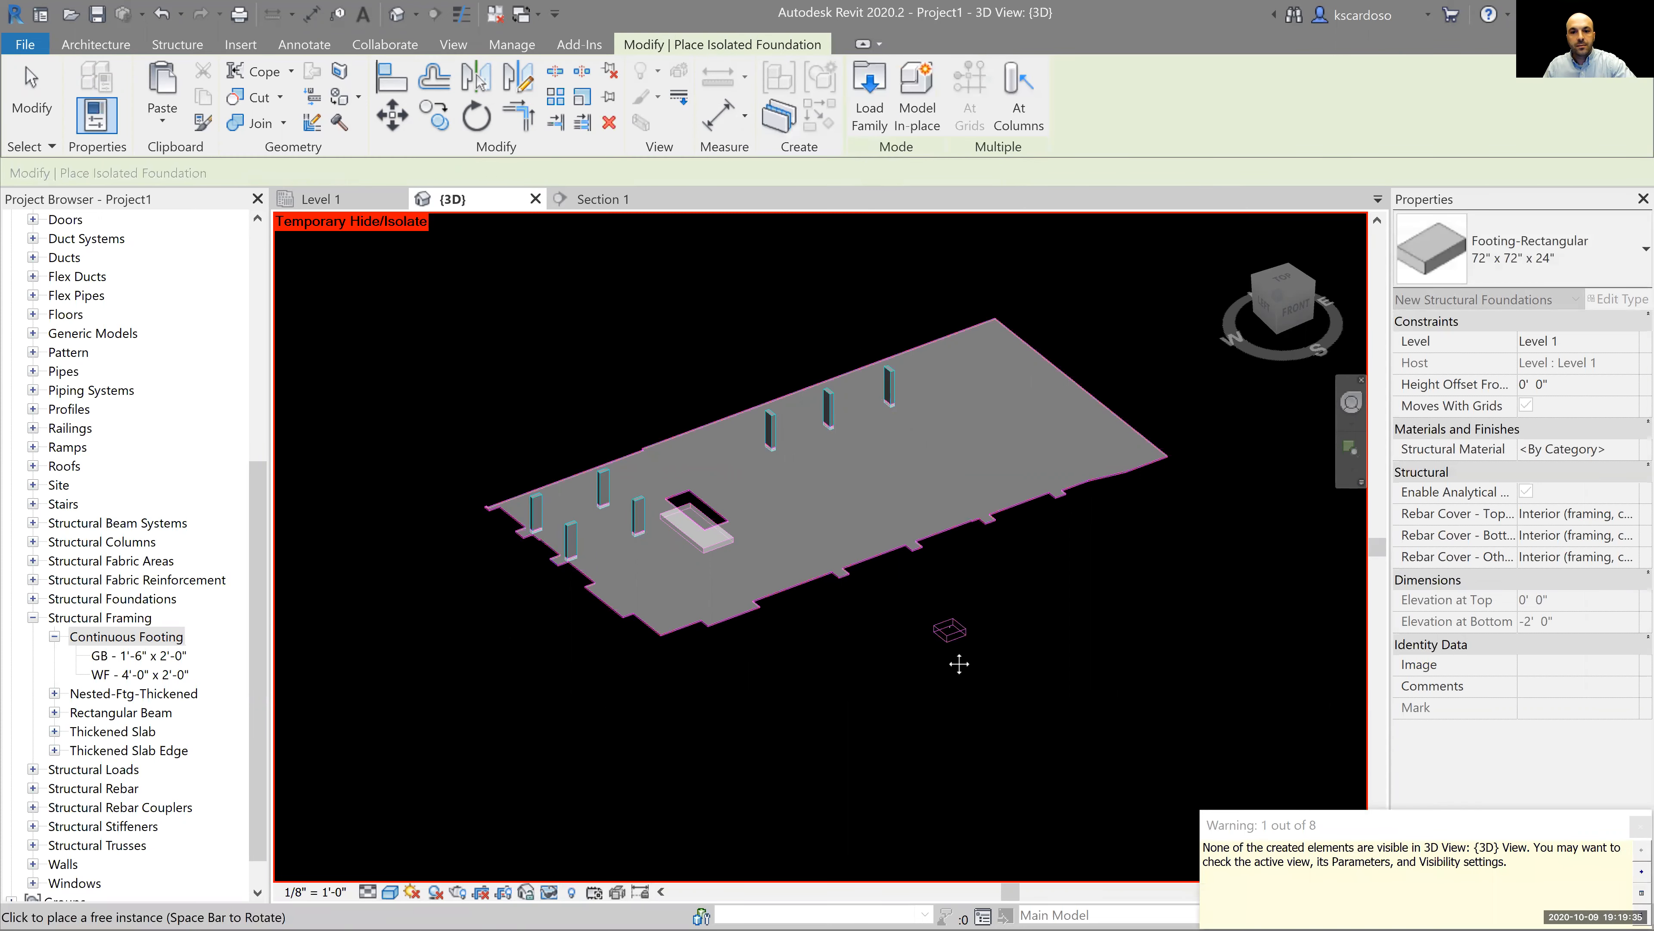
pyautogui.scroll(2, 867, 488)
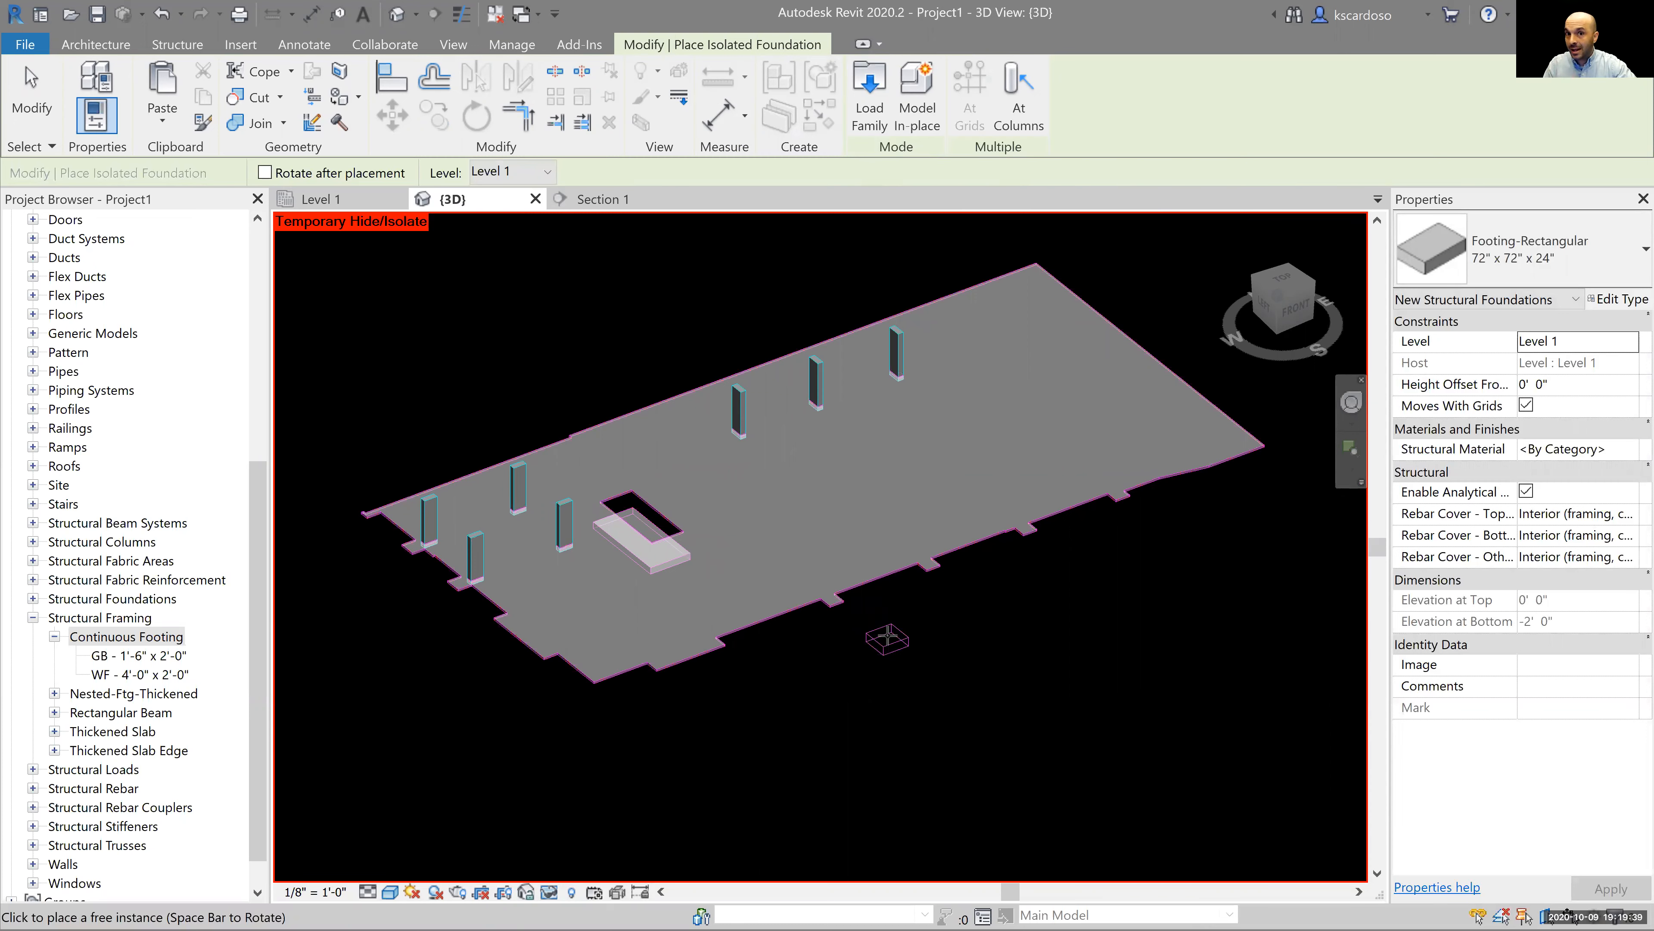
pyautogui.press('Escape')
pyautogui.press('Escape')
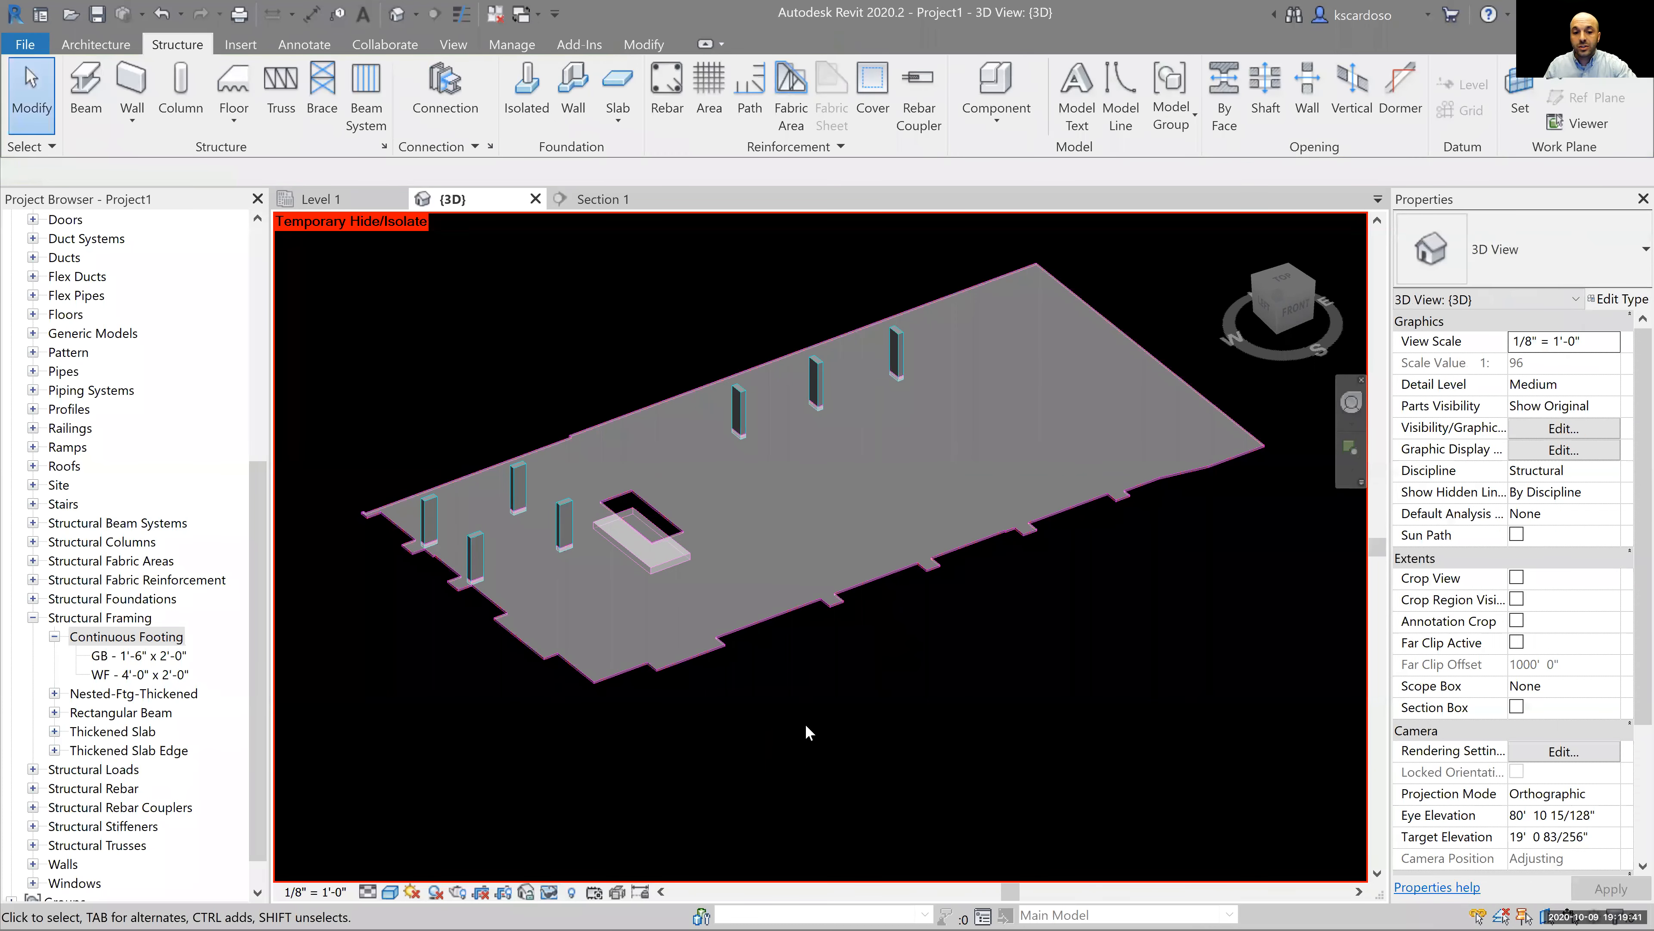
# Reset the temporary hide/isolate in the 3D view.
pyautogui.click(549, 891)
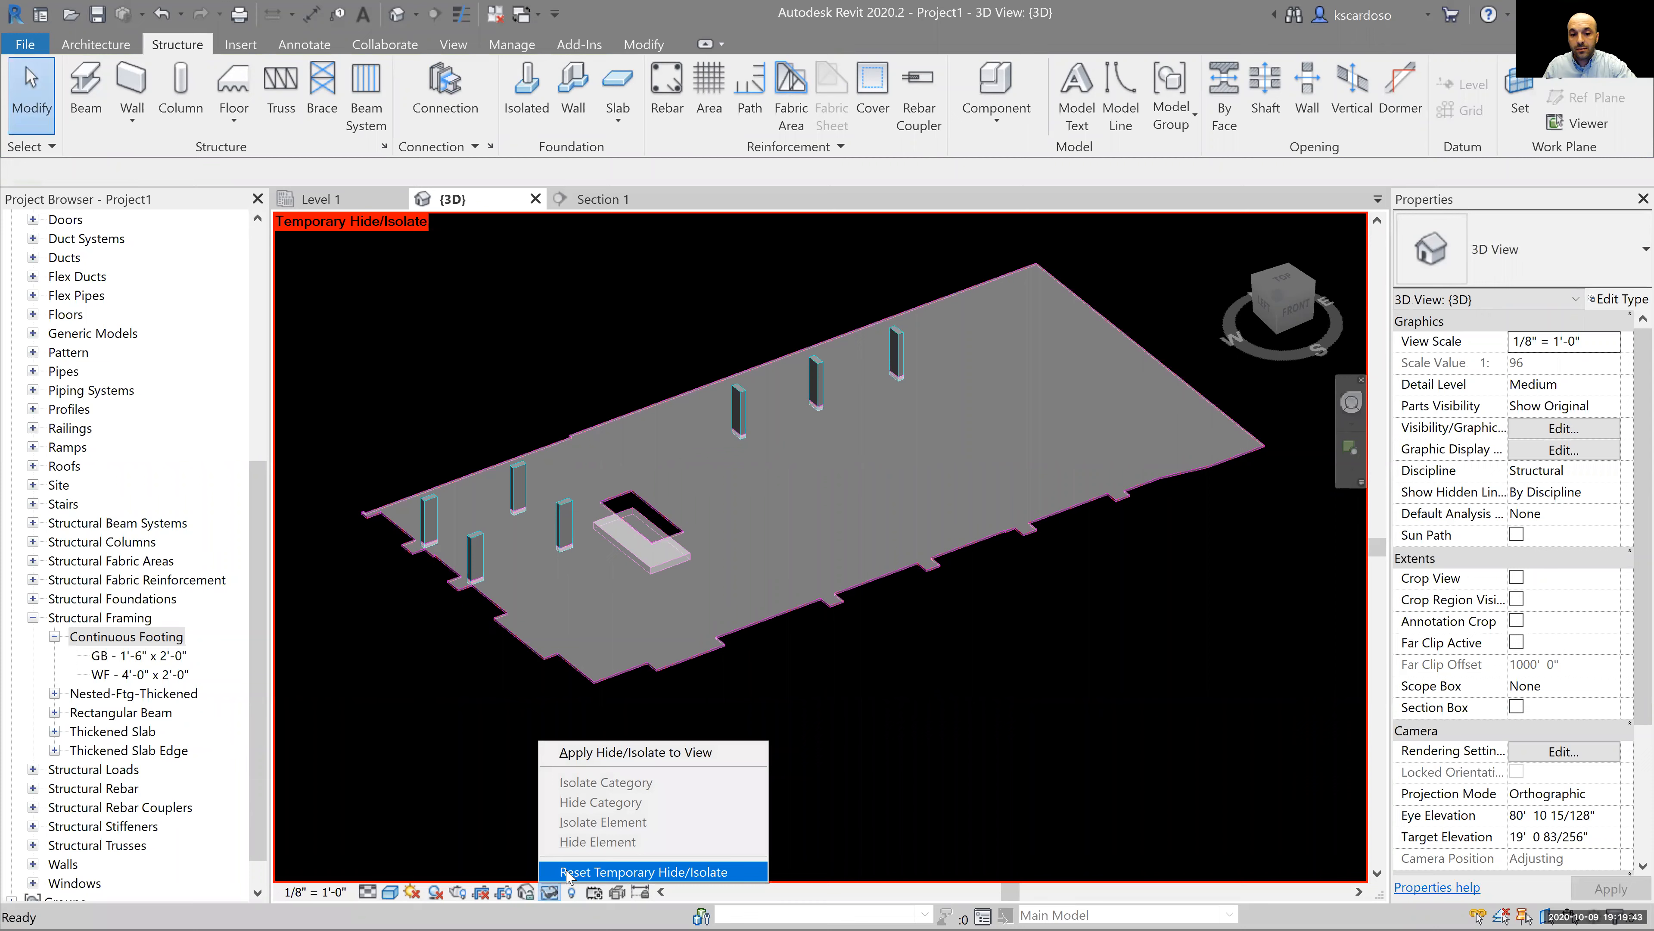
pyautogui.click(566, 872)
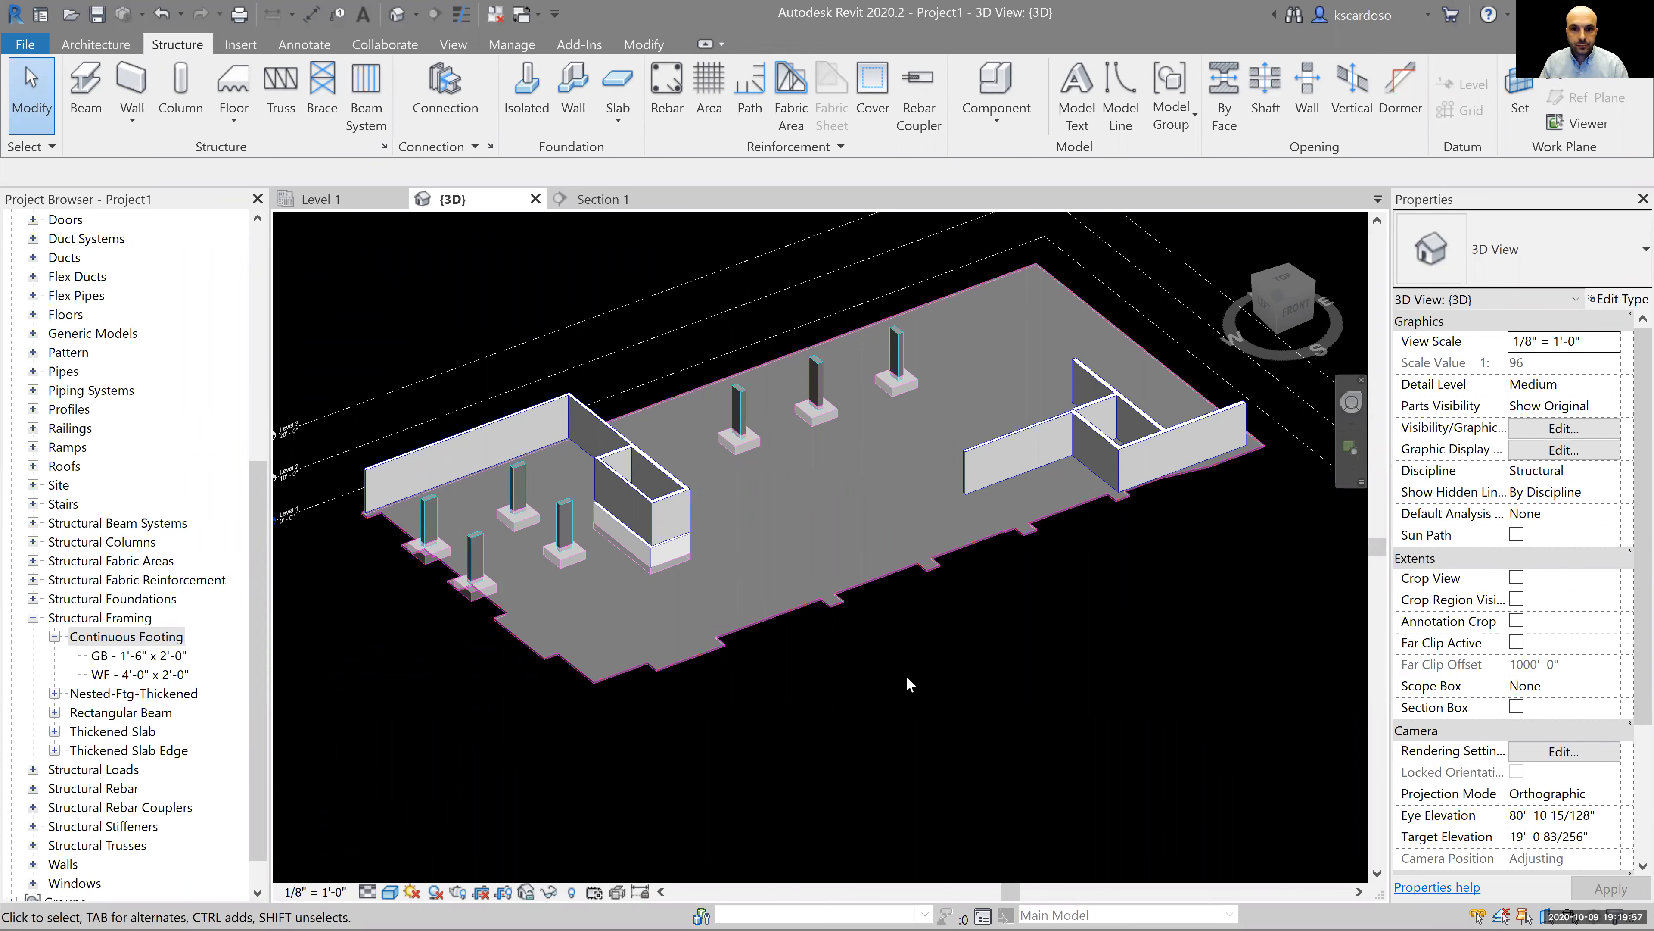
# Select all instances of the 72" x 72" x 24" rectangular footing and delete them.
pyautogui.click(895, 399)
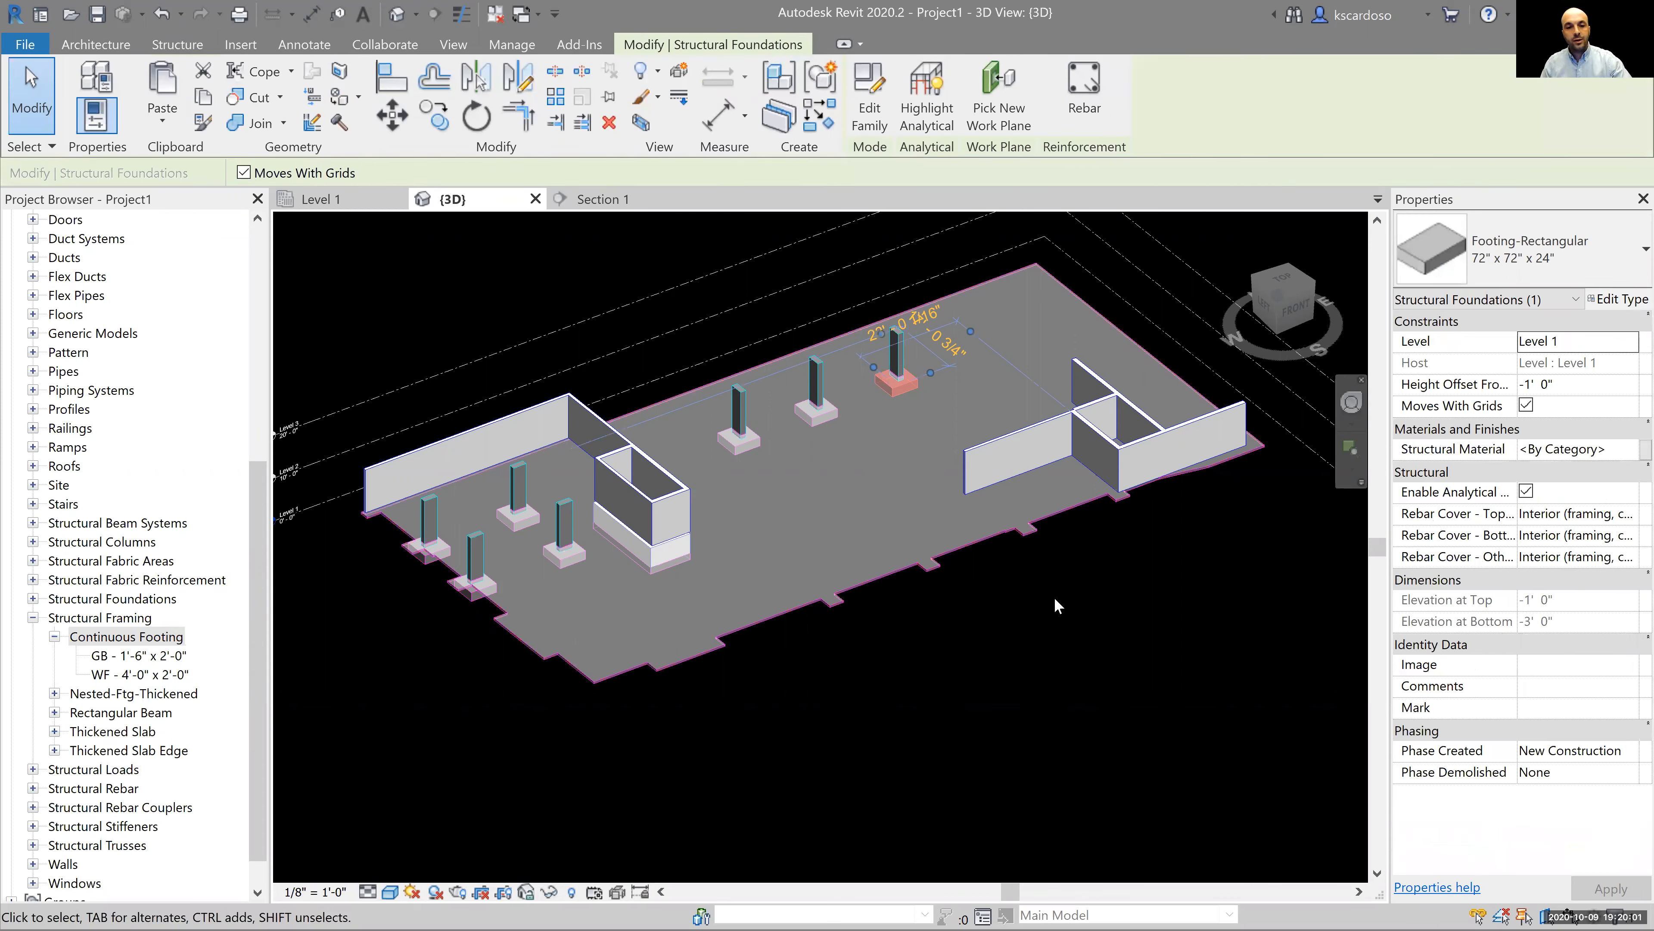
pyautogui.press('s')
pyautogui.press('a')
pyautogui.press('Delete')
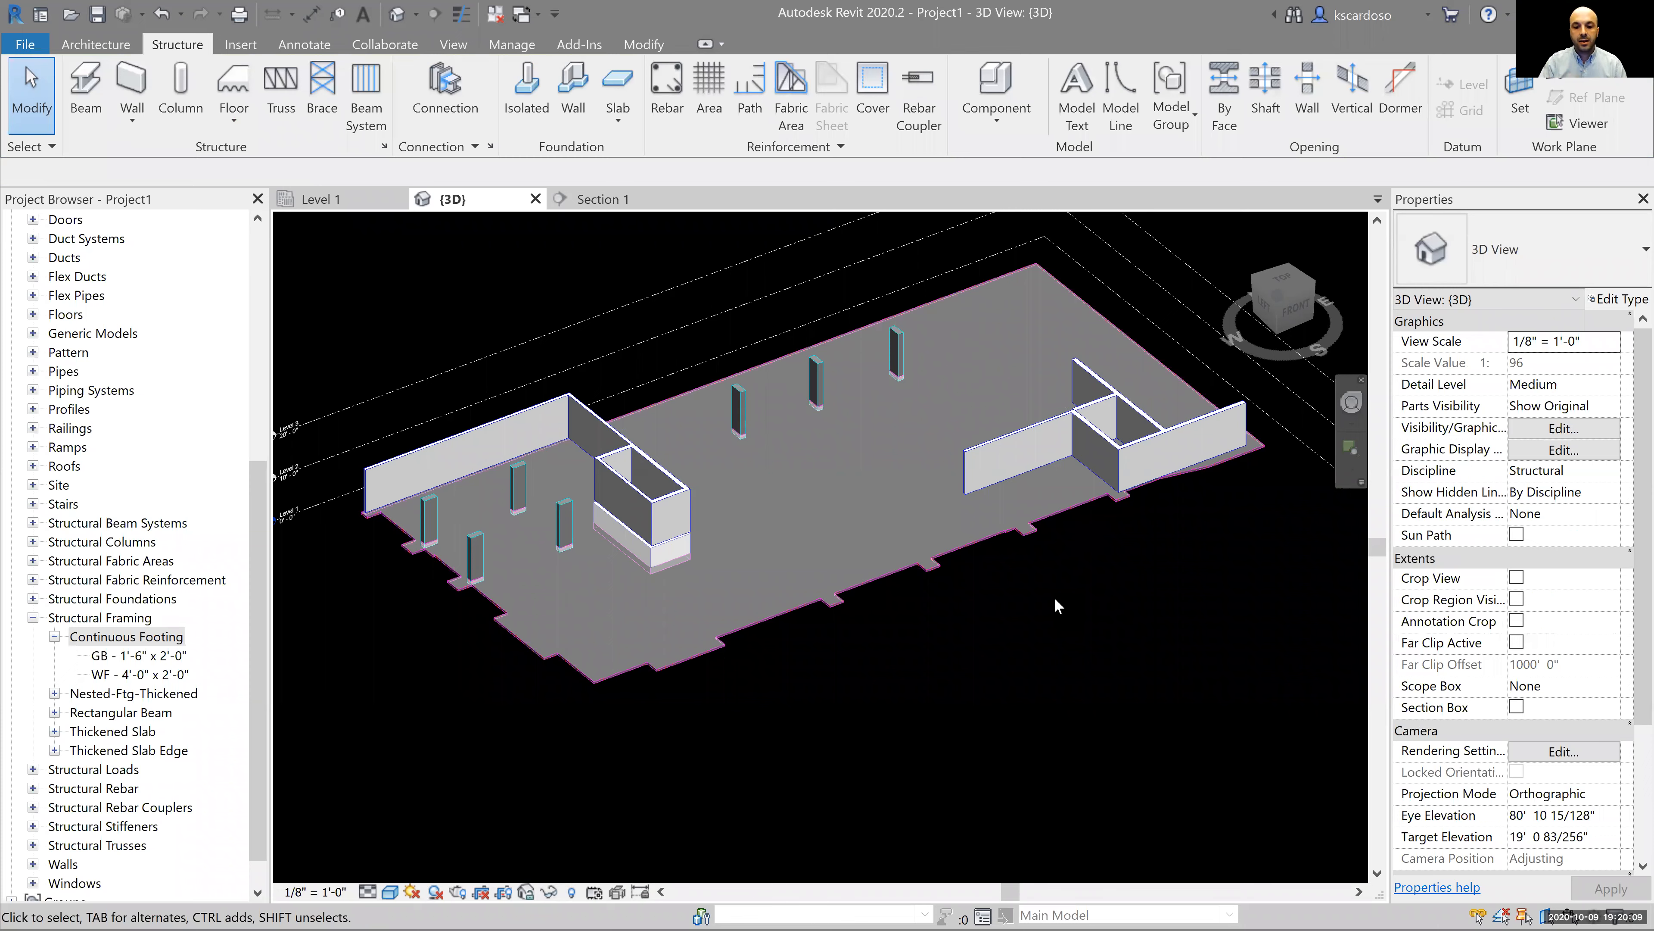
# Place Footing-Rectangular 72" x 72" x 24" under every structural column with At Columns, and dismiss the resulting warnings.
pyautogui.press('f')
pyautogui.press('t')
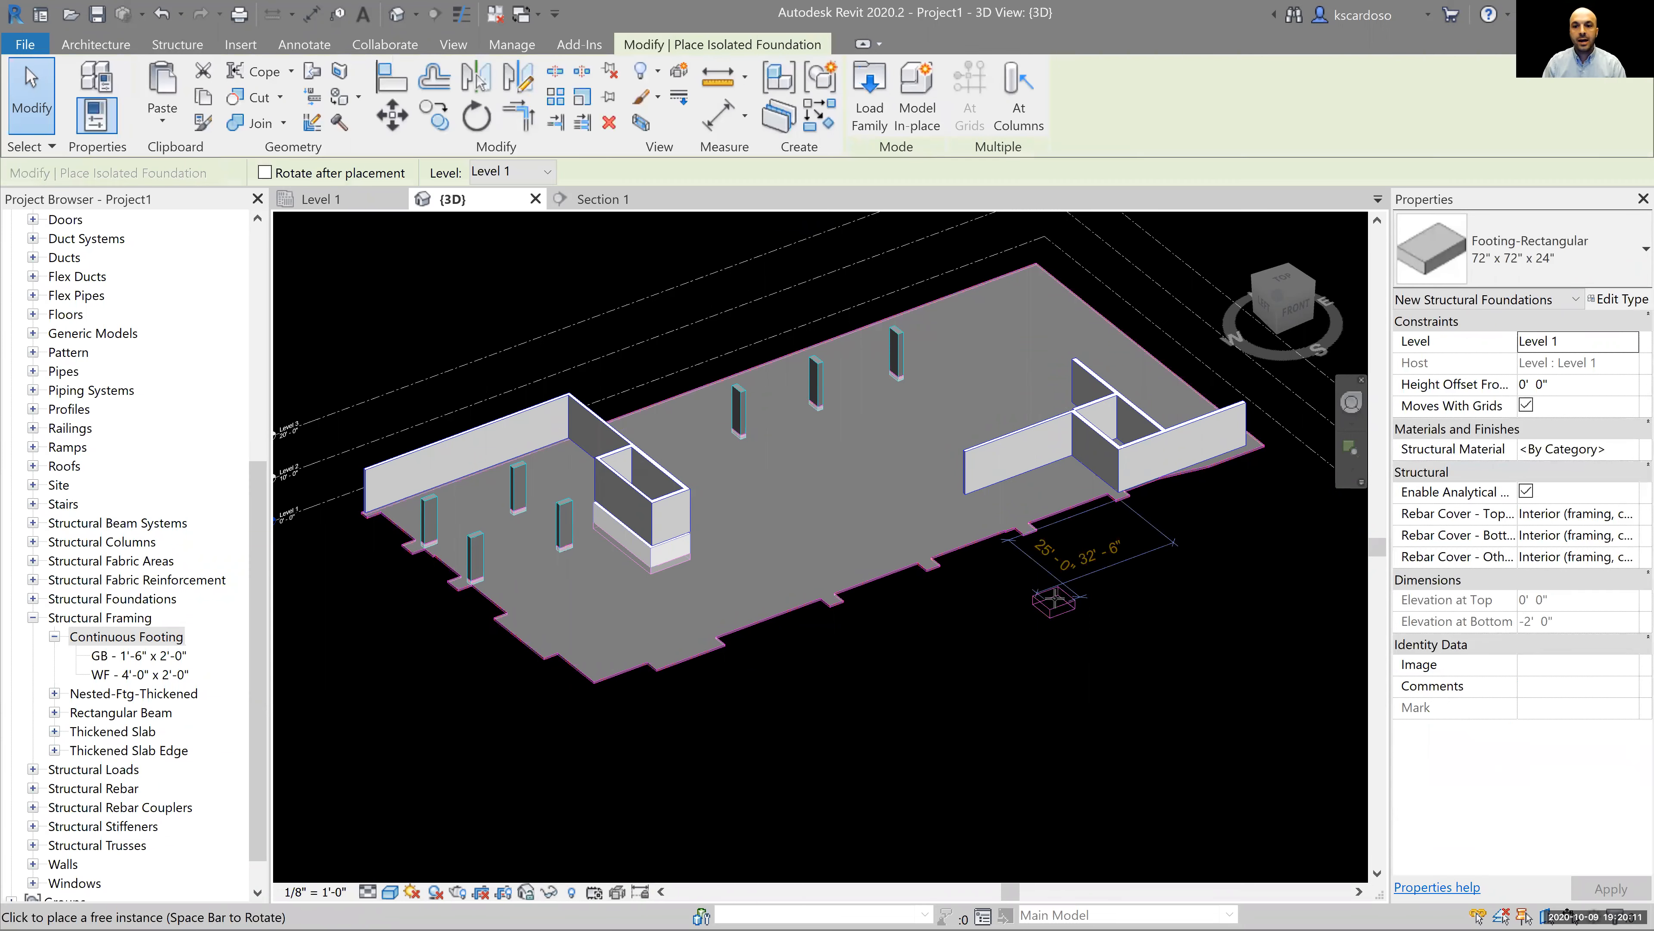
pyautogui.click(1019, 98)
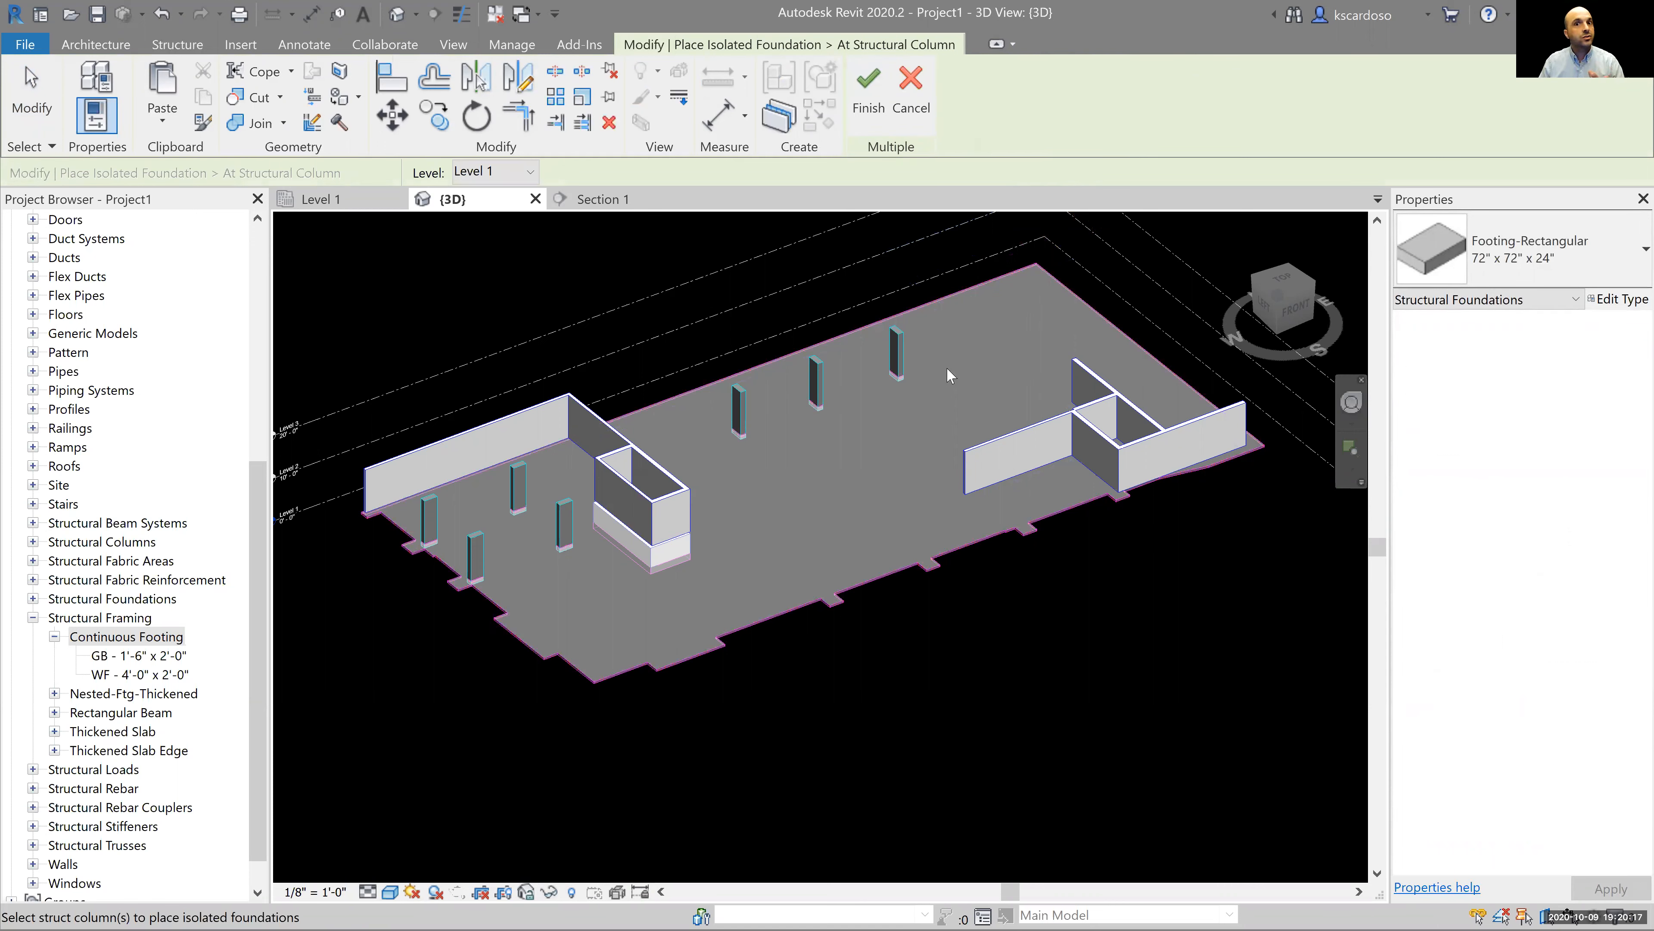
pyautogui.moveTo(1113, 730); pyautogui.dragTo(344, 287)
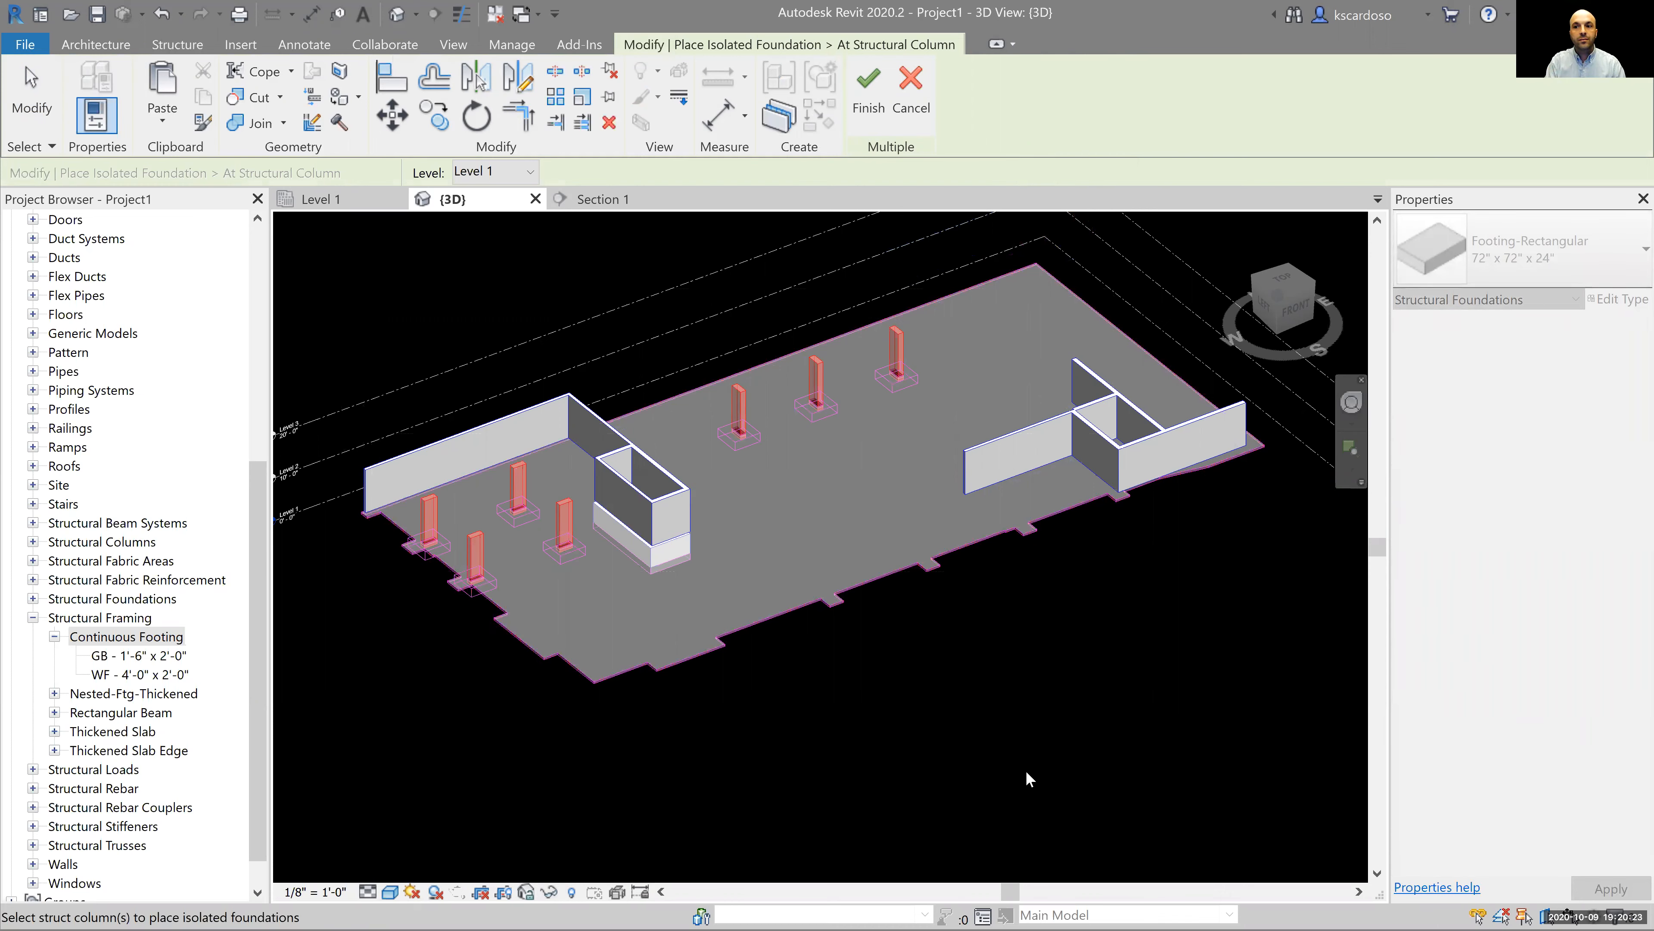
pyautogui.click(865, 98)
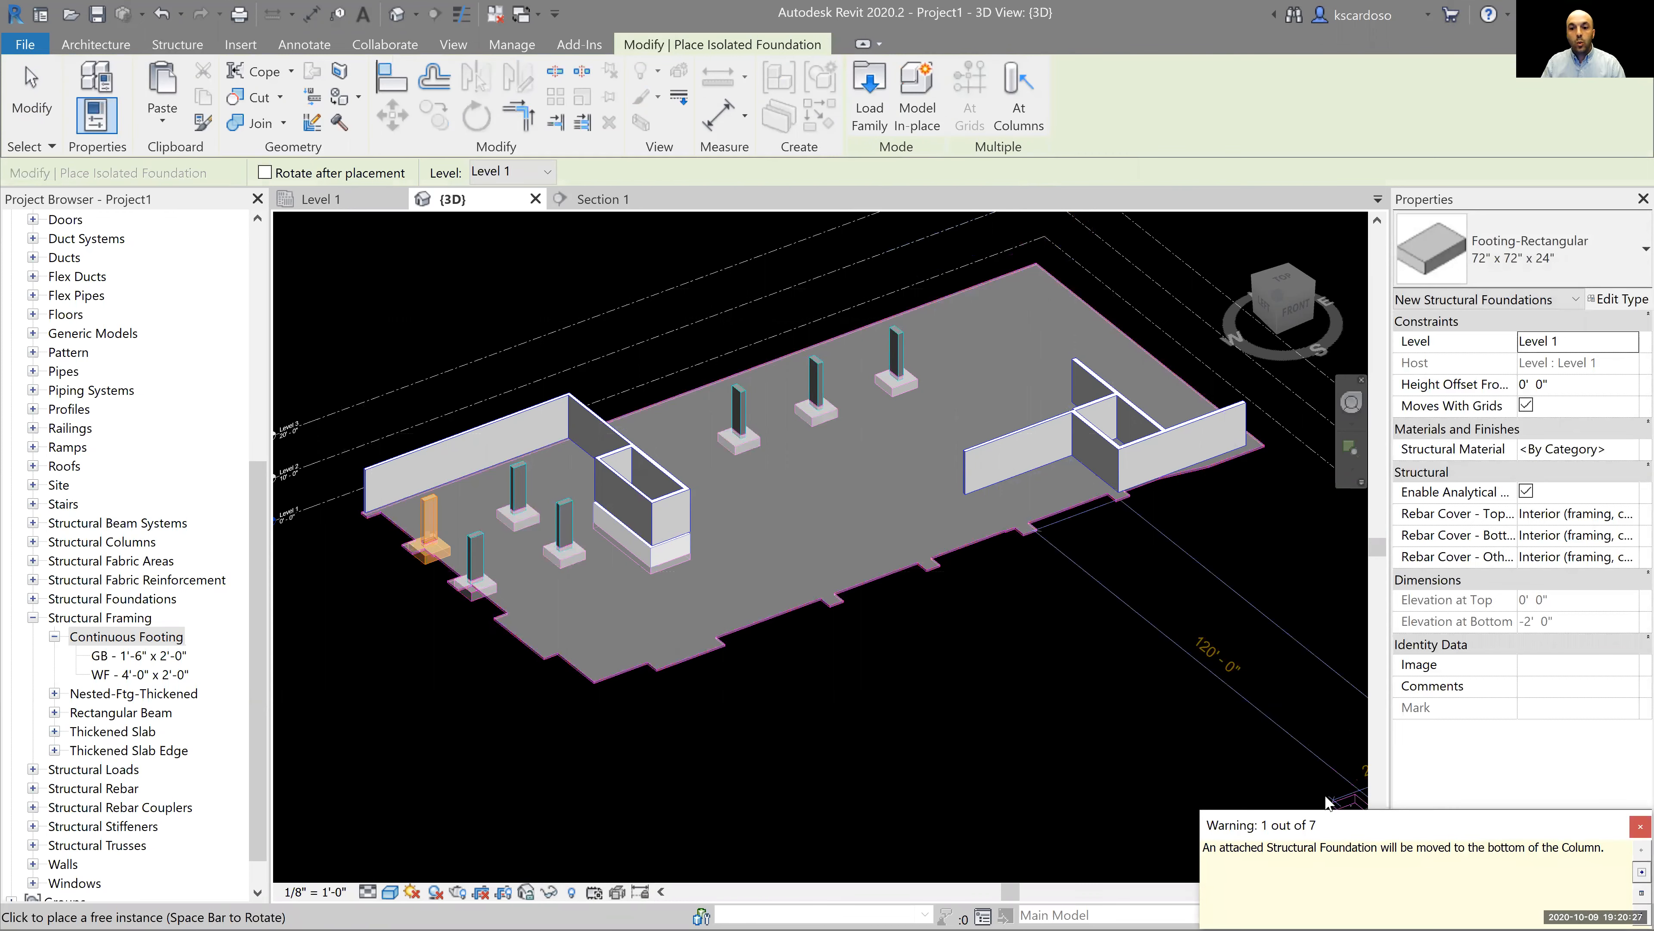
pyautogui.moveTo(1329, 822); pyautogui.dragTo(727, 368)
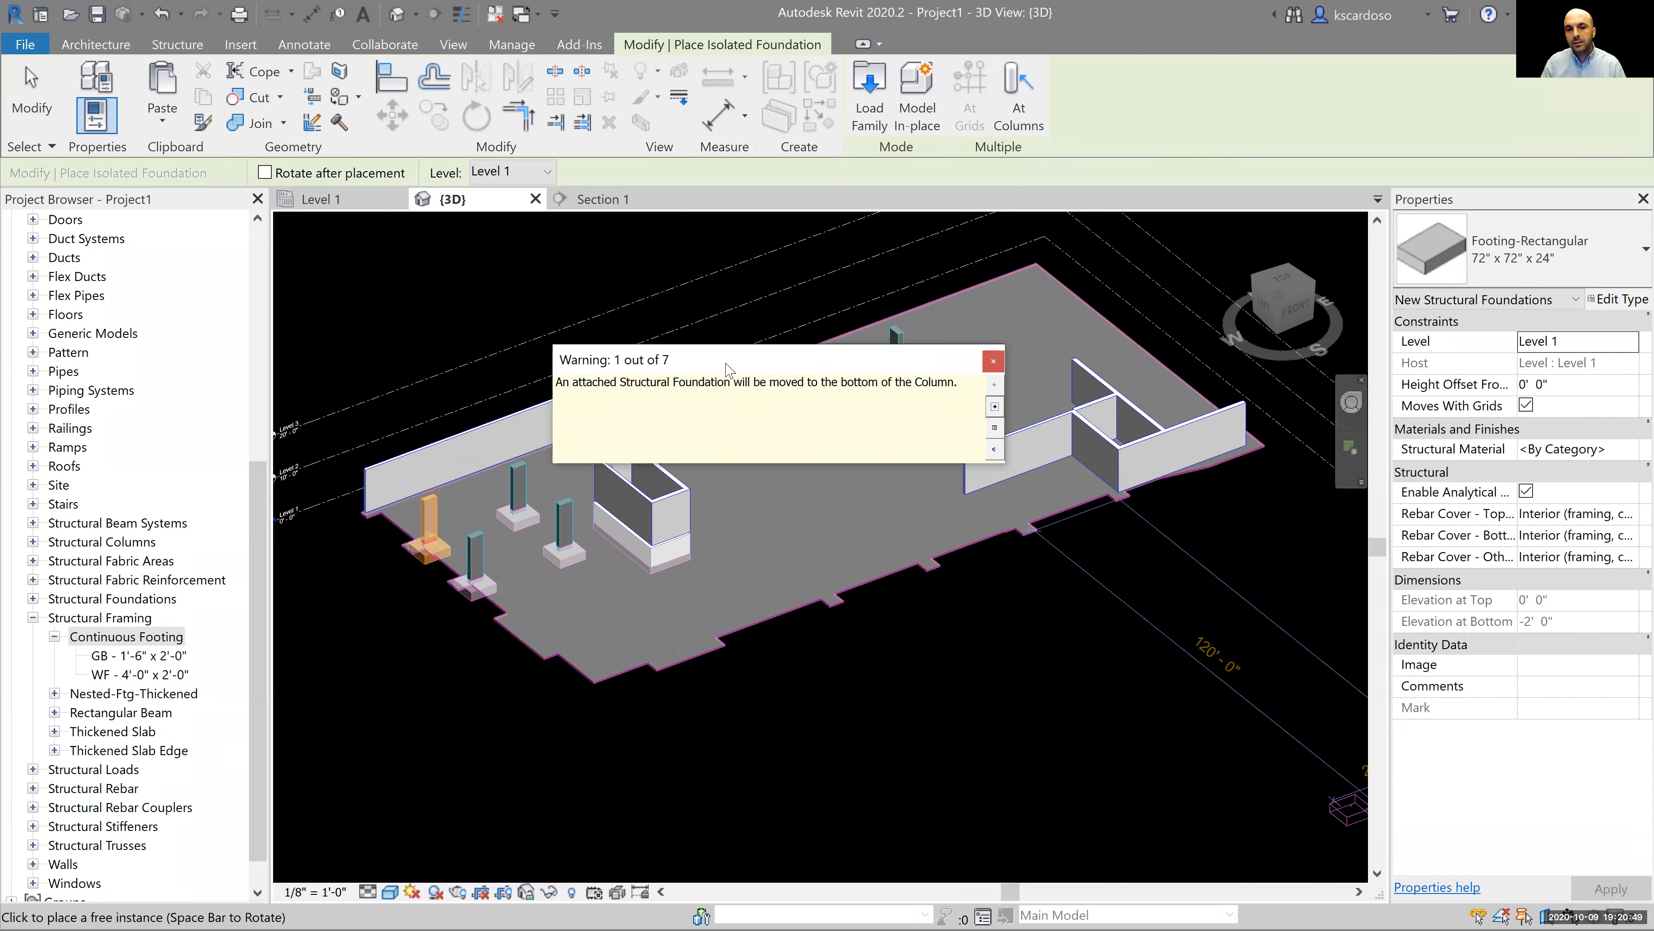
pyautogui.click(993, 365)
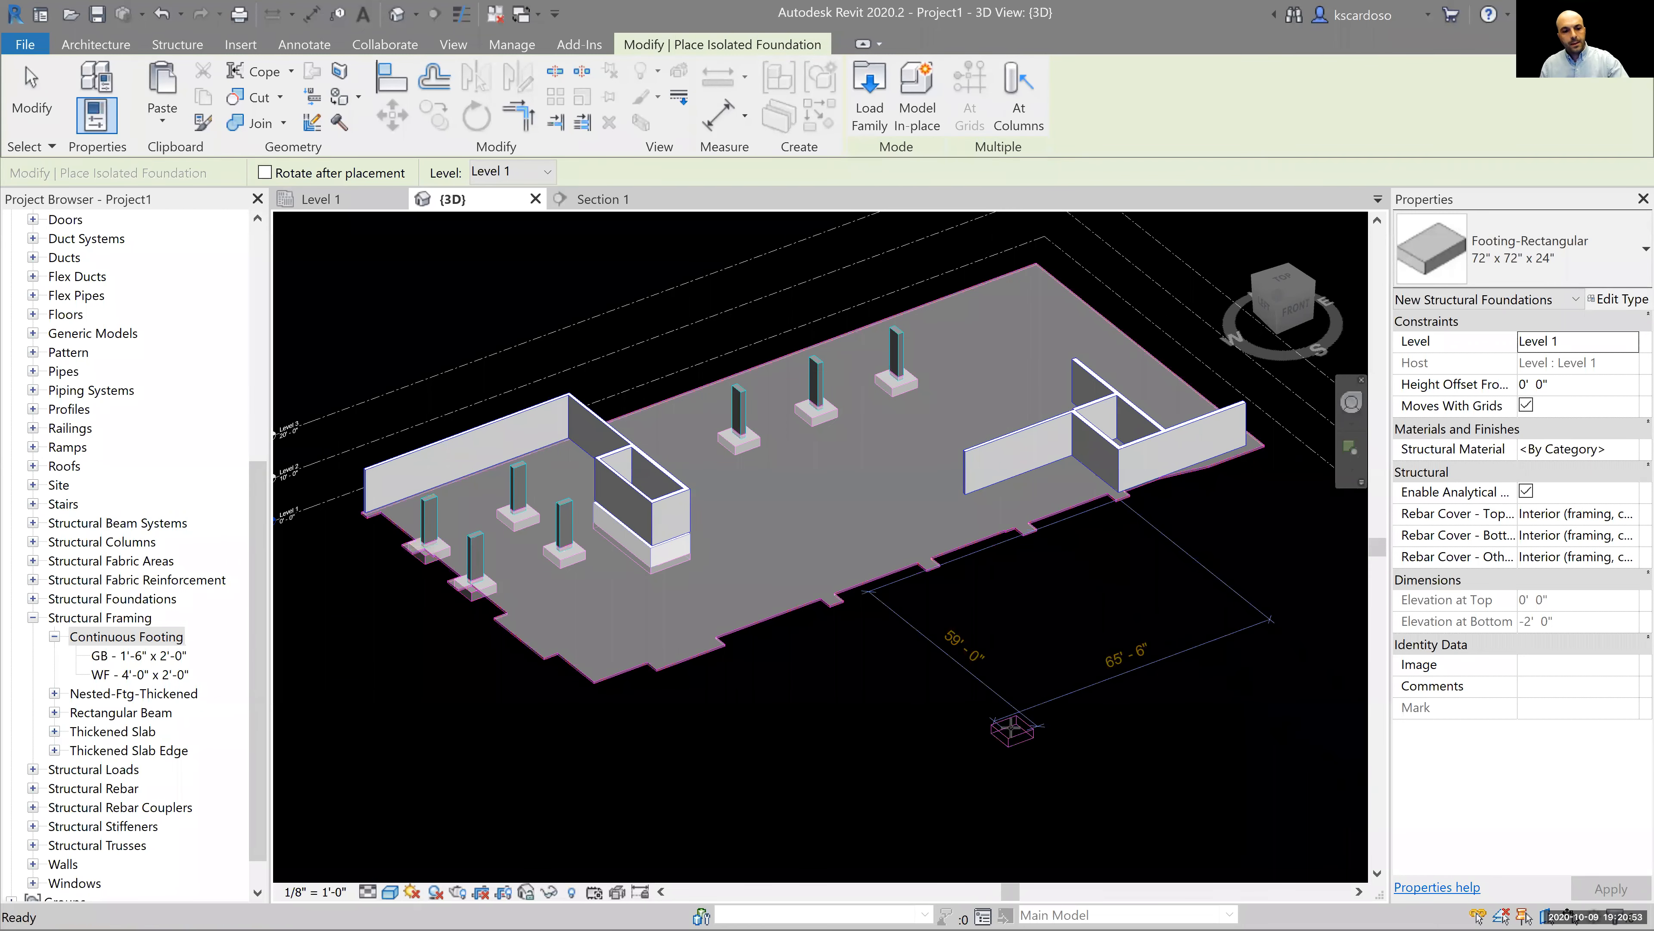
pyautogui.press('Escape')
pyautogui.press('Escape')
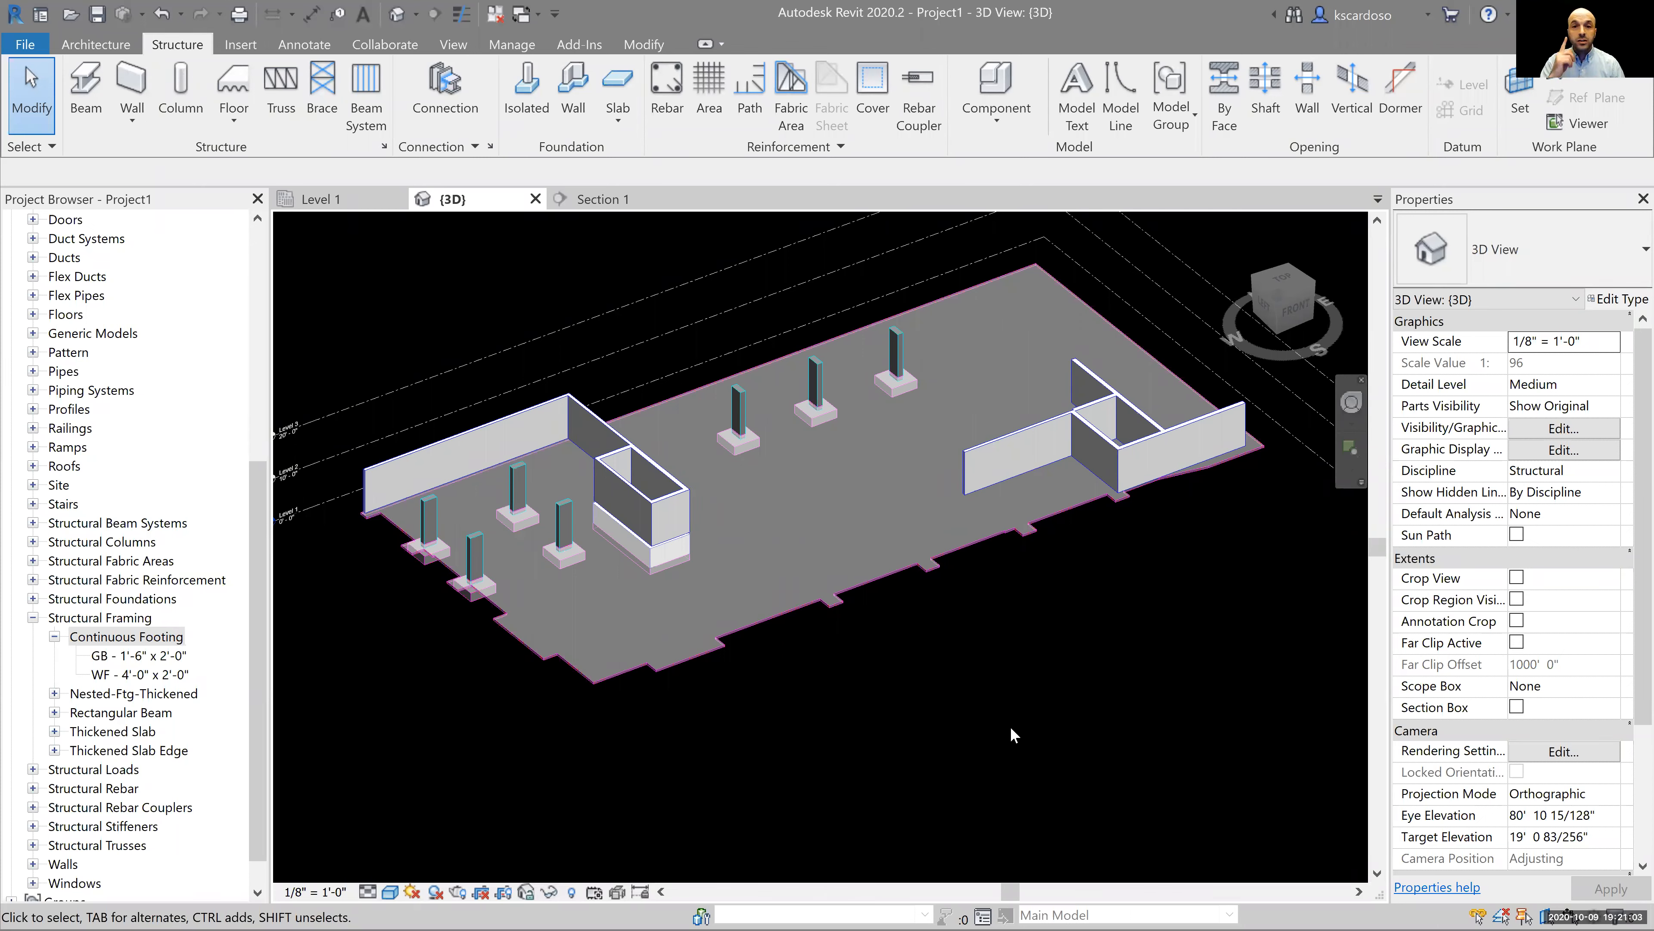
# Dismiss the project save reminder without saving.
pyautogui.click(513, 45)
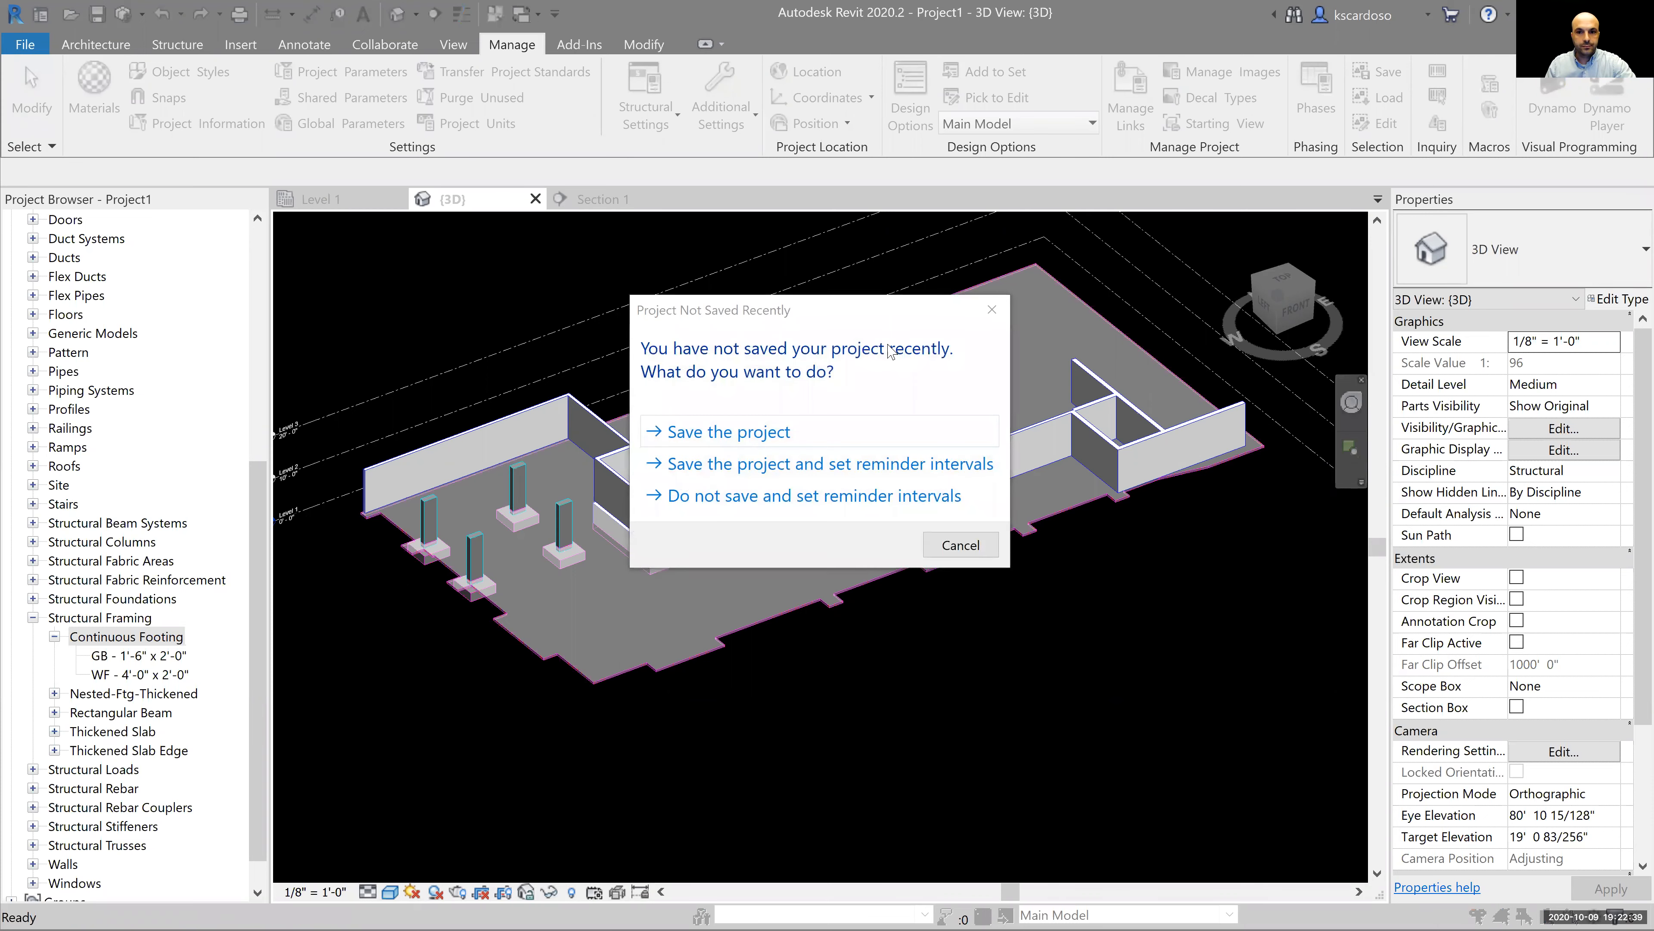
pyautogui.click(991, 311)
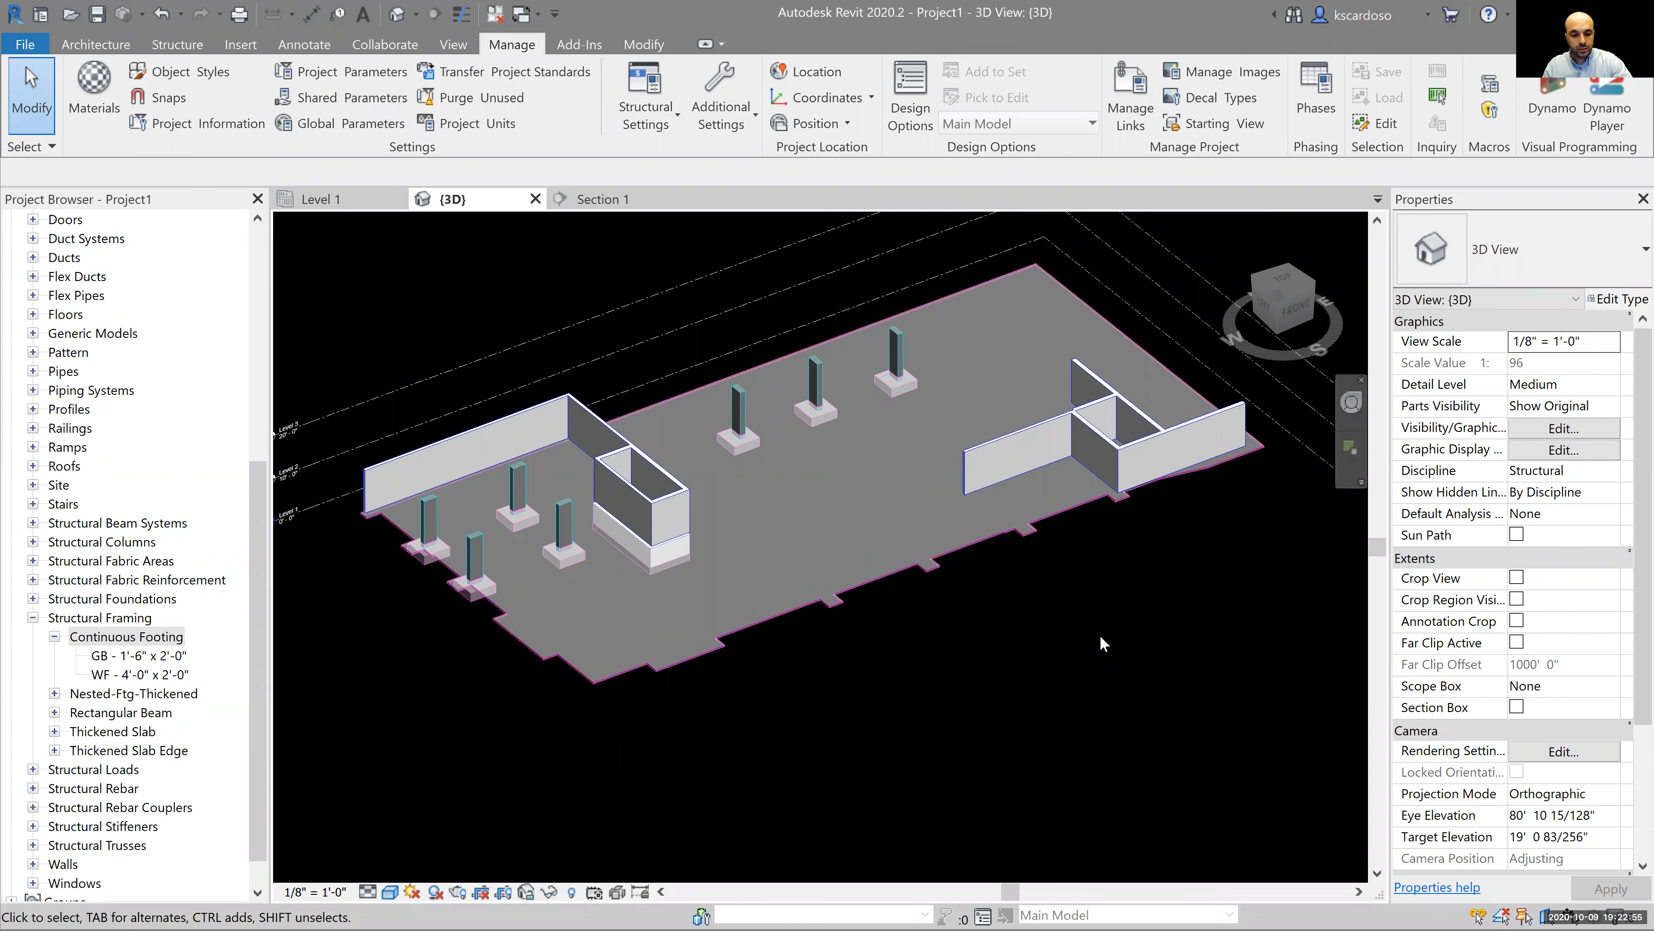
# Switch to File Explorer and open the Sample Structural Details folder within VDC in Revit.
pyautogui.press('super')
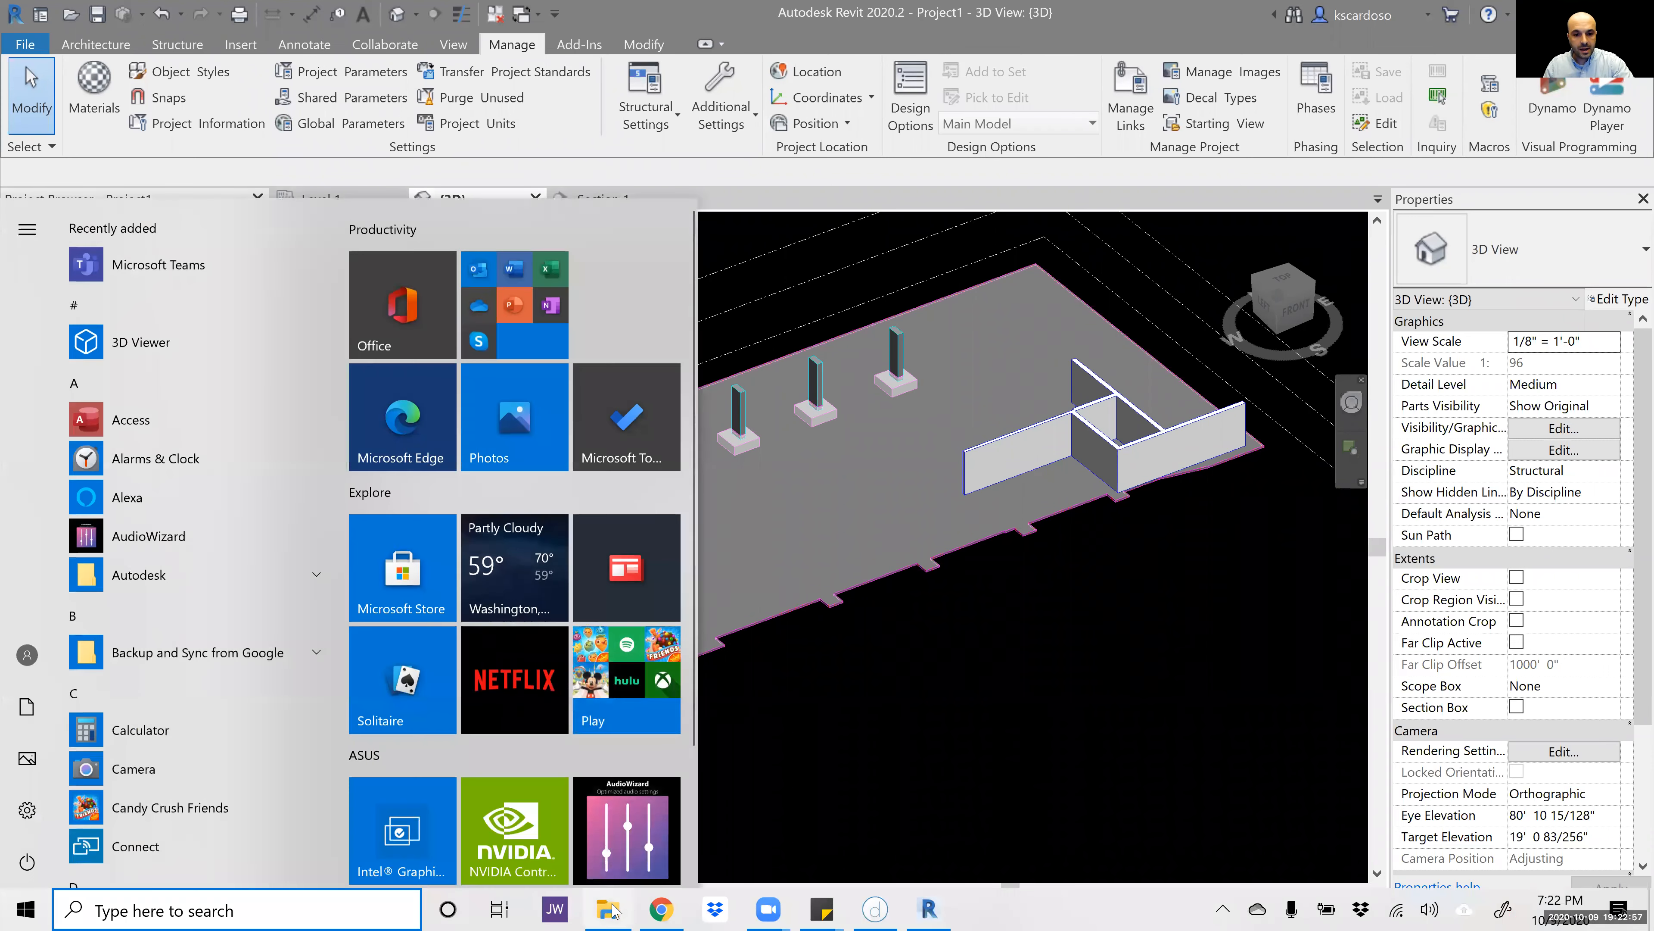
pyautogui.click(609, 909)
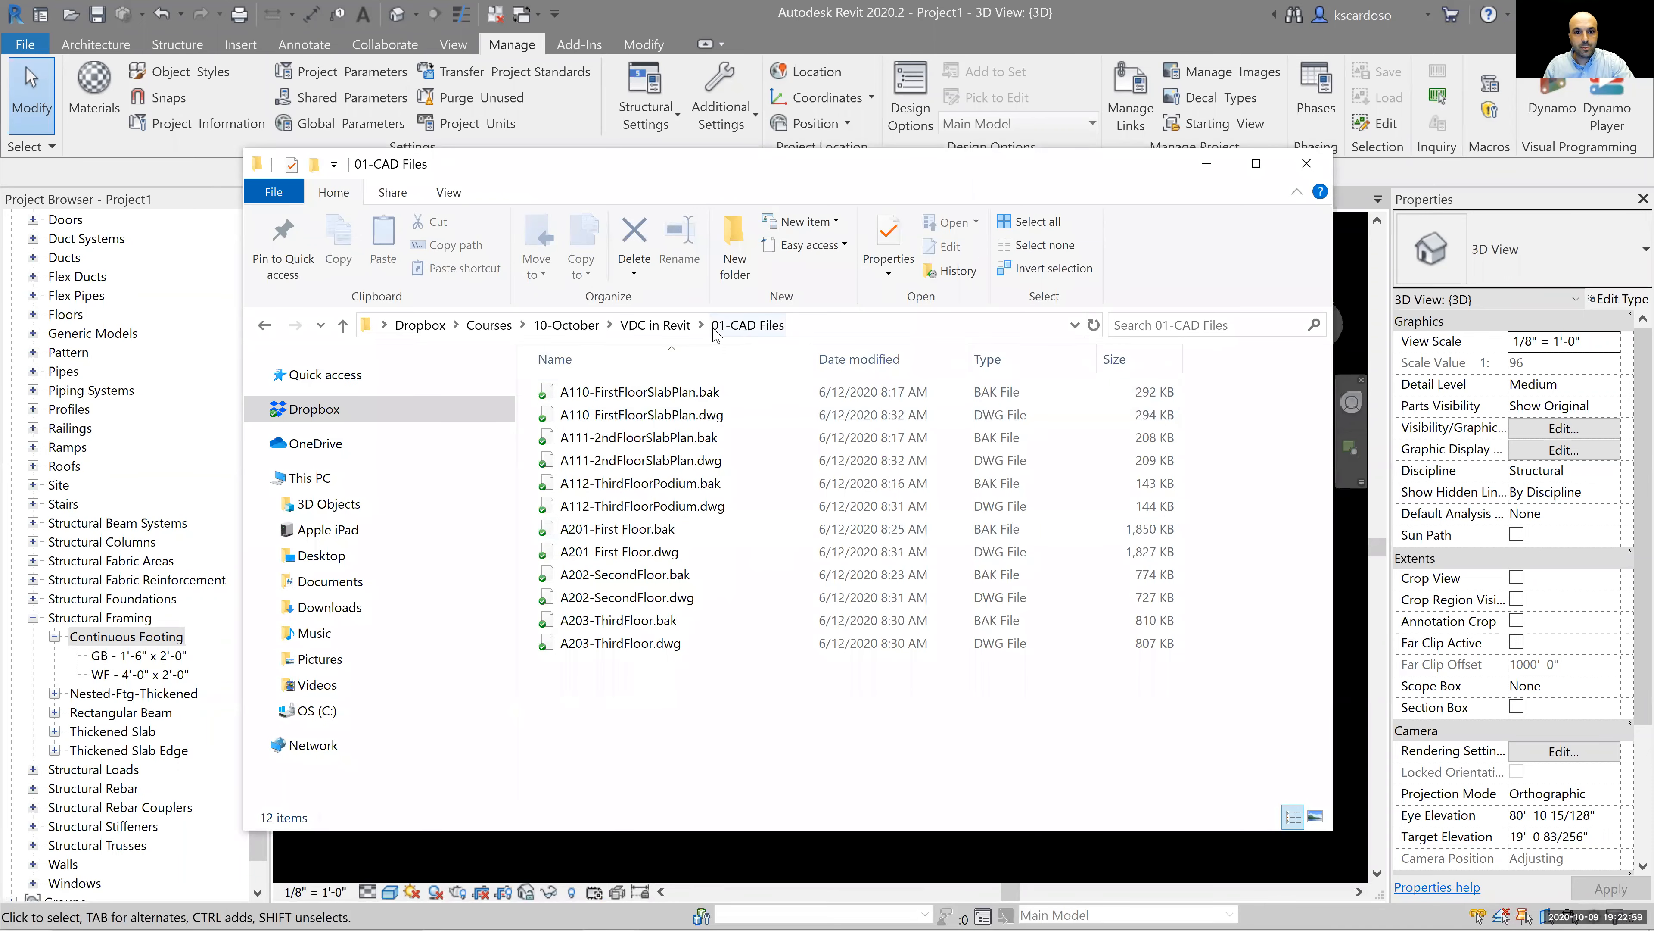
pyautogui.click(657, 325)
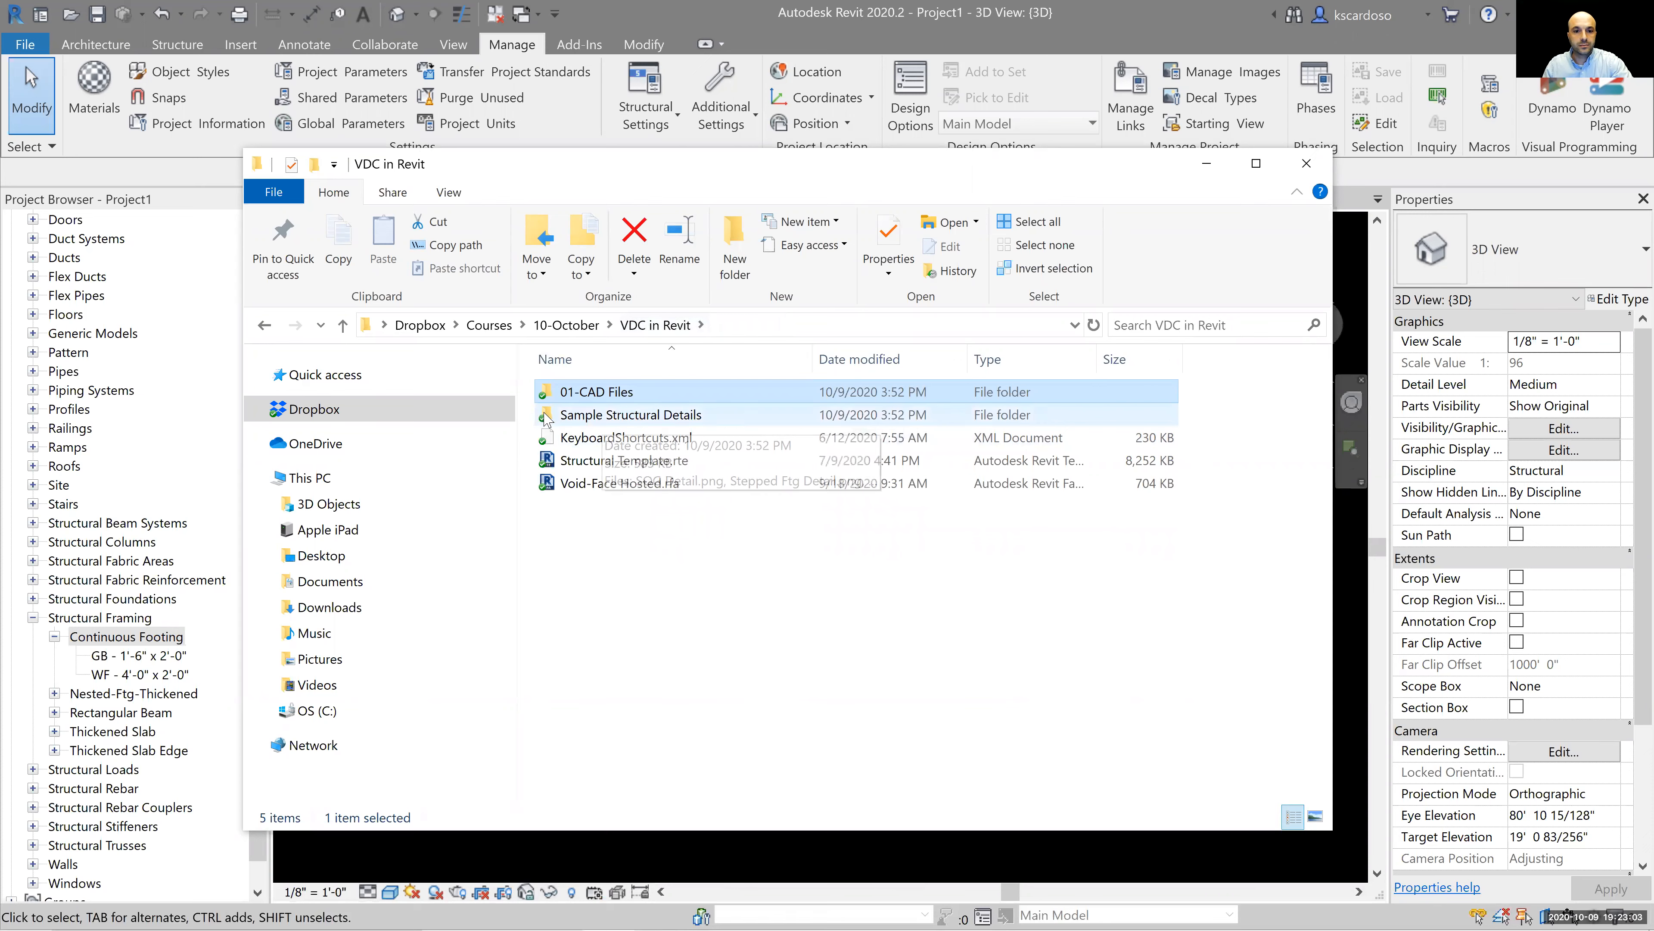
pyautogui.doubleClick(565, 421)
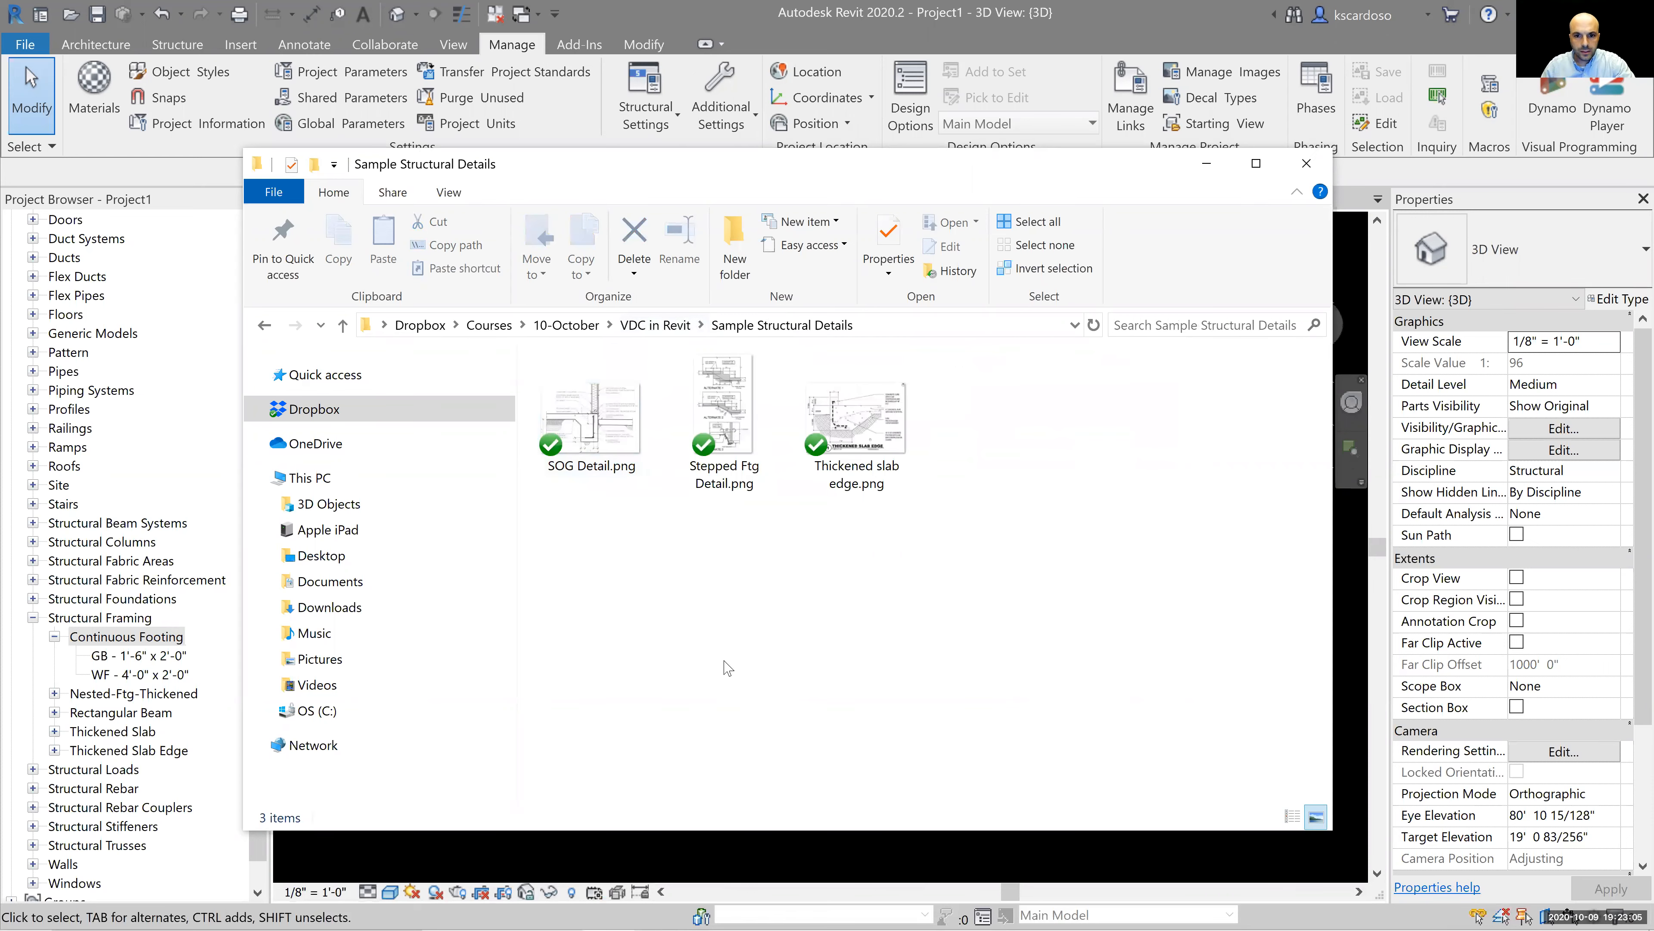
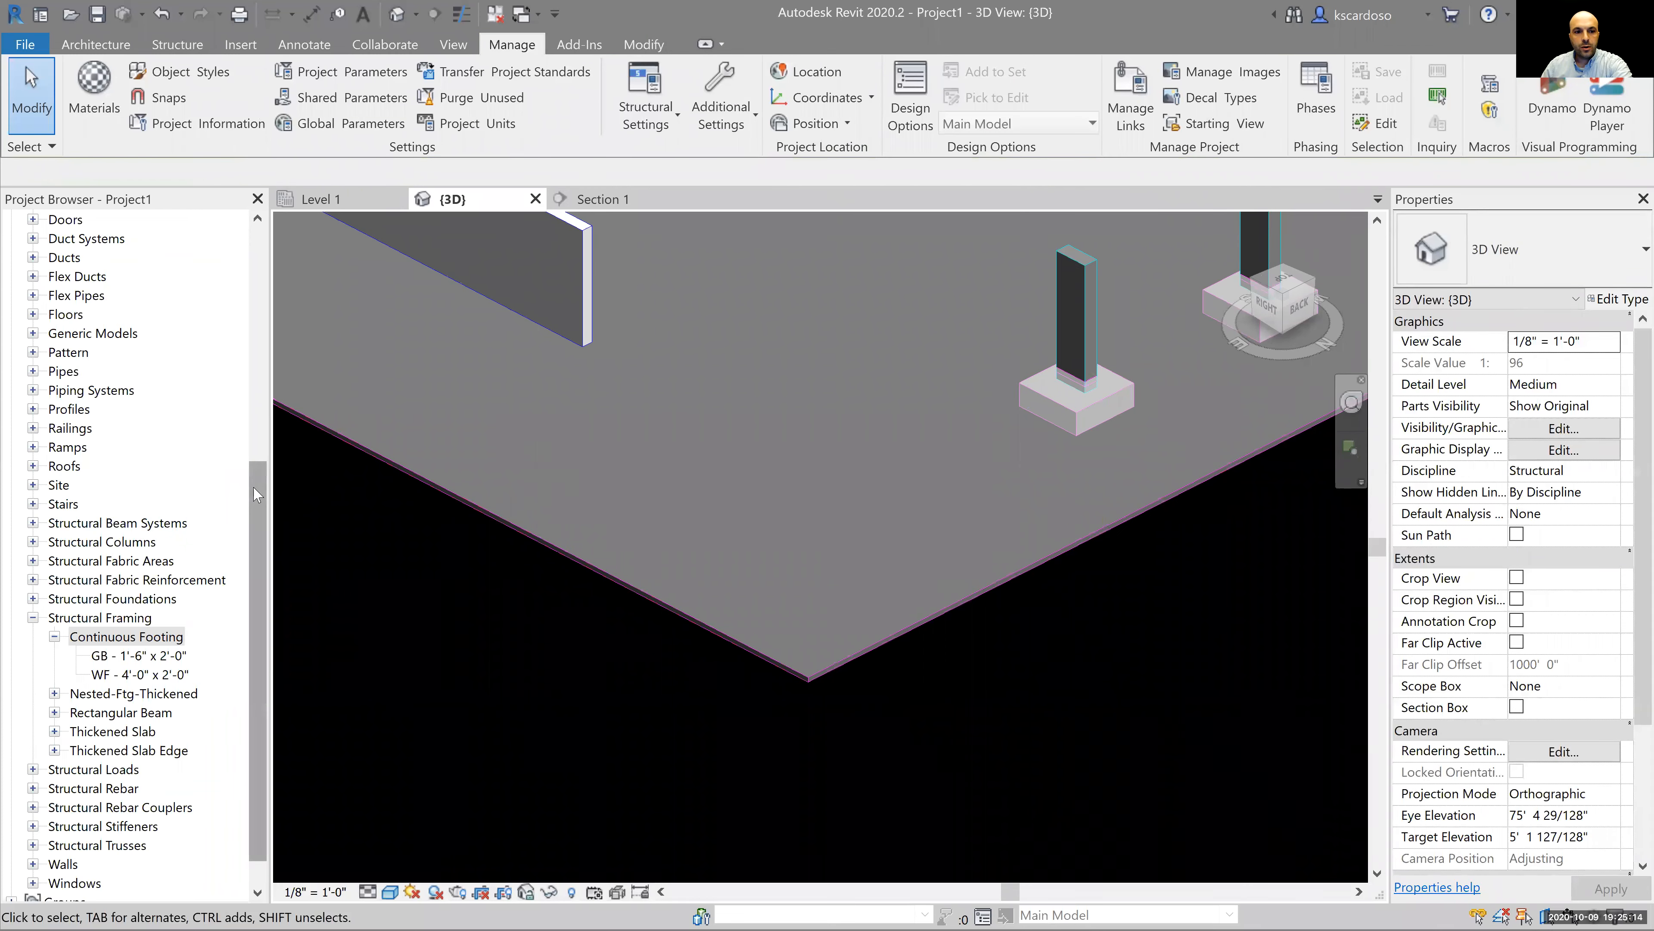
# Under the Structural Framing families, collapse Continuous Footing and expand Thickened Slab and Thickened Slab Edge to list their types.
pyautogui.moveTo(258, 496); pyautogui.dragTo(255, 243)
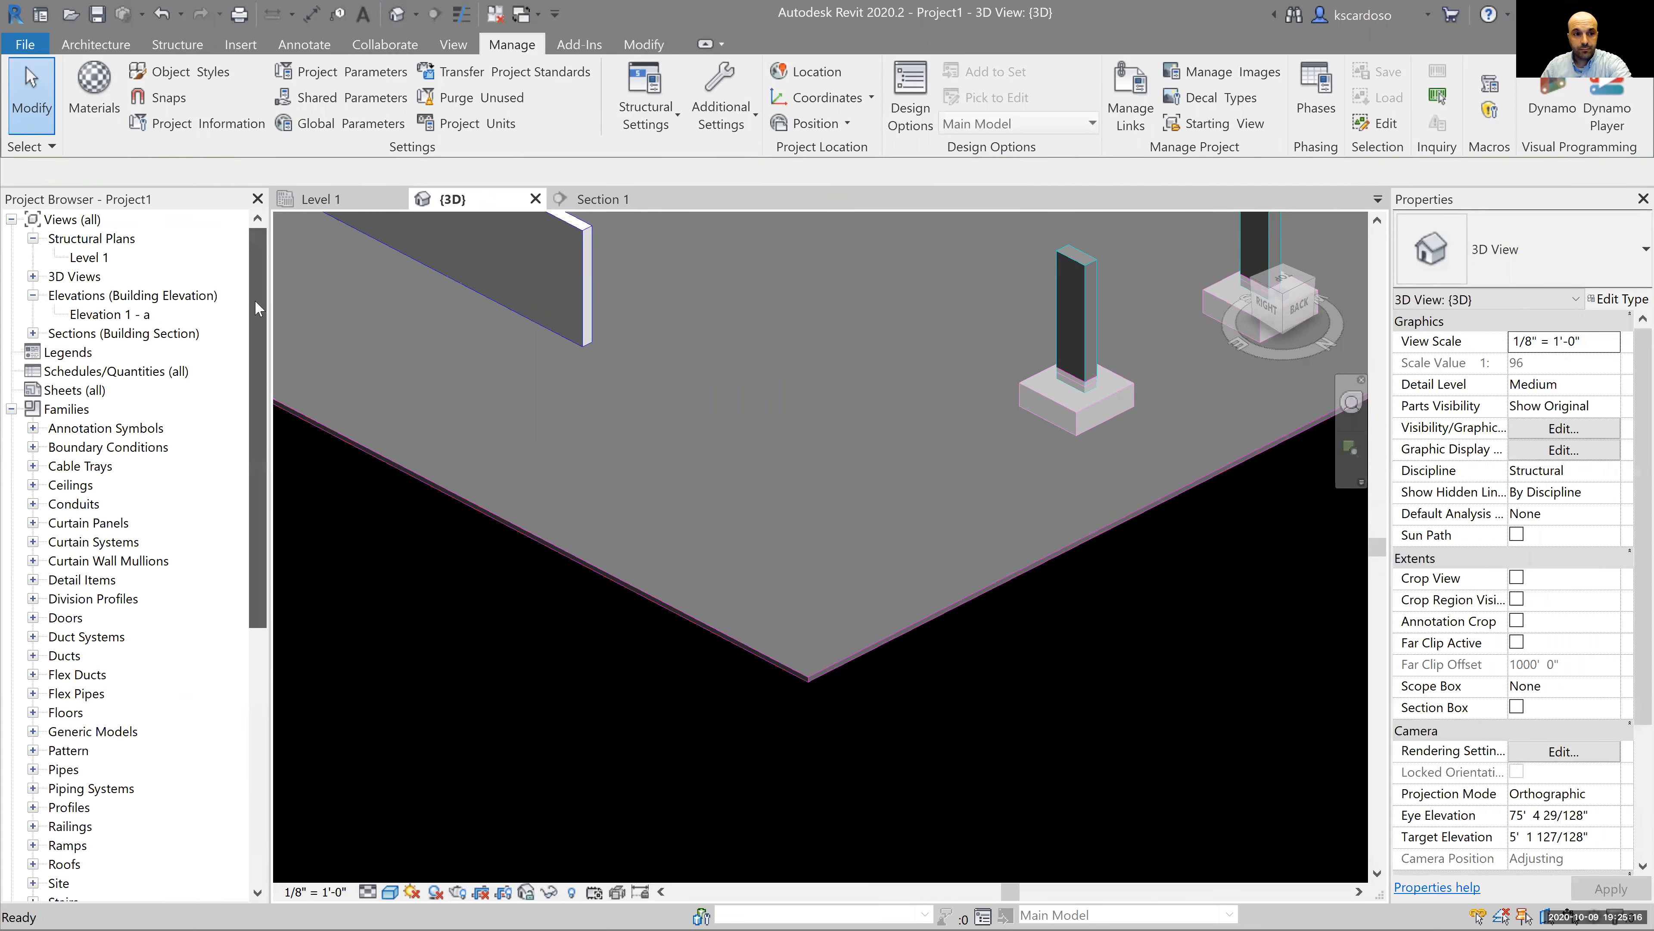
pyautogui.click(66, 408)
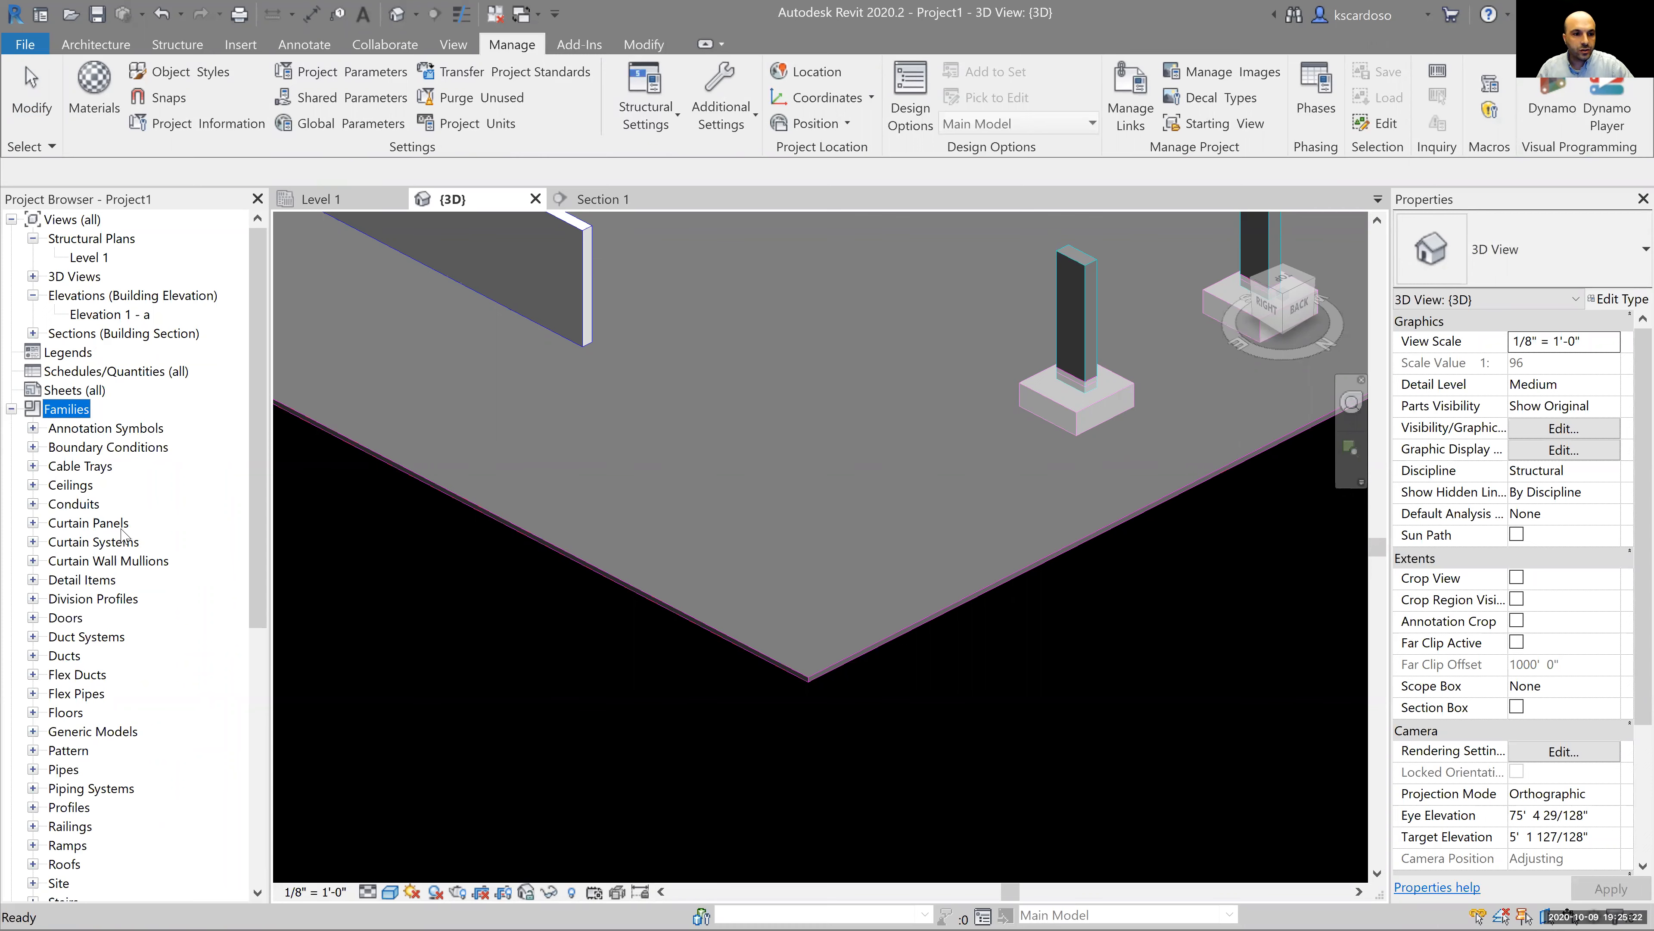
pyautogui.scroll(-8, 124, 521)
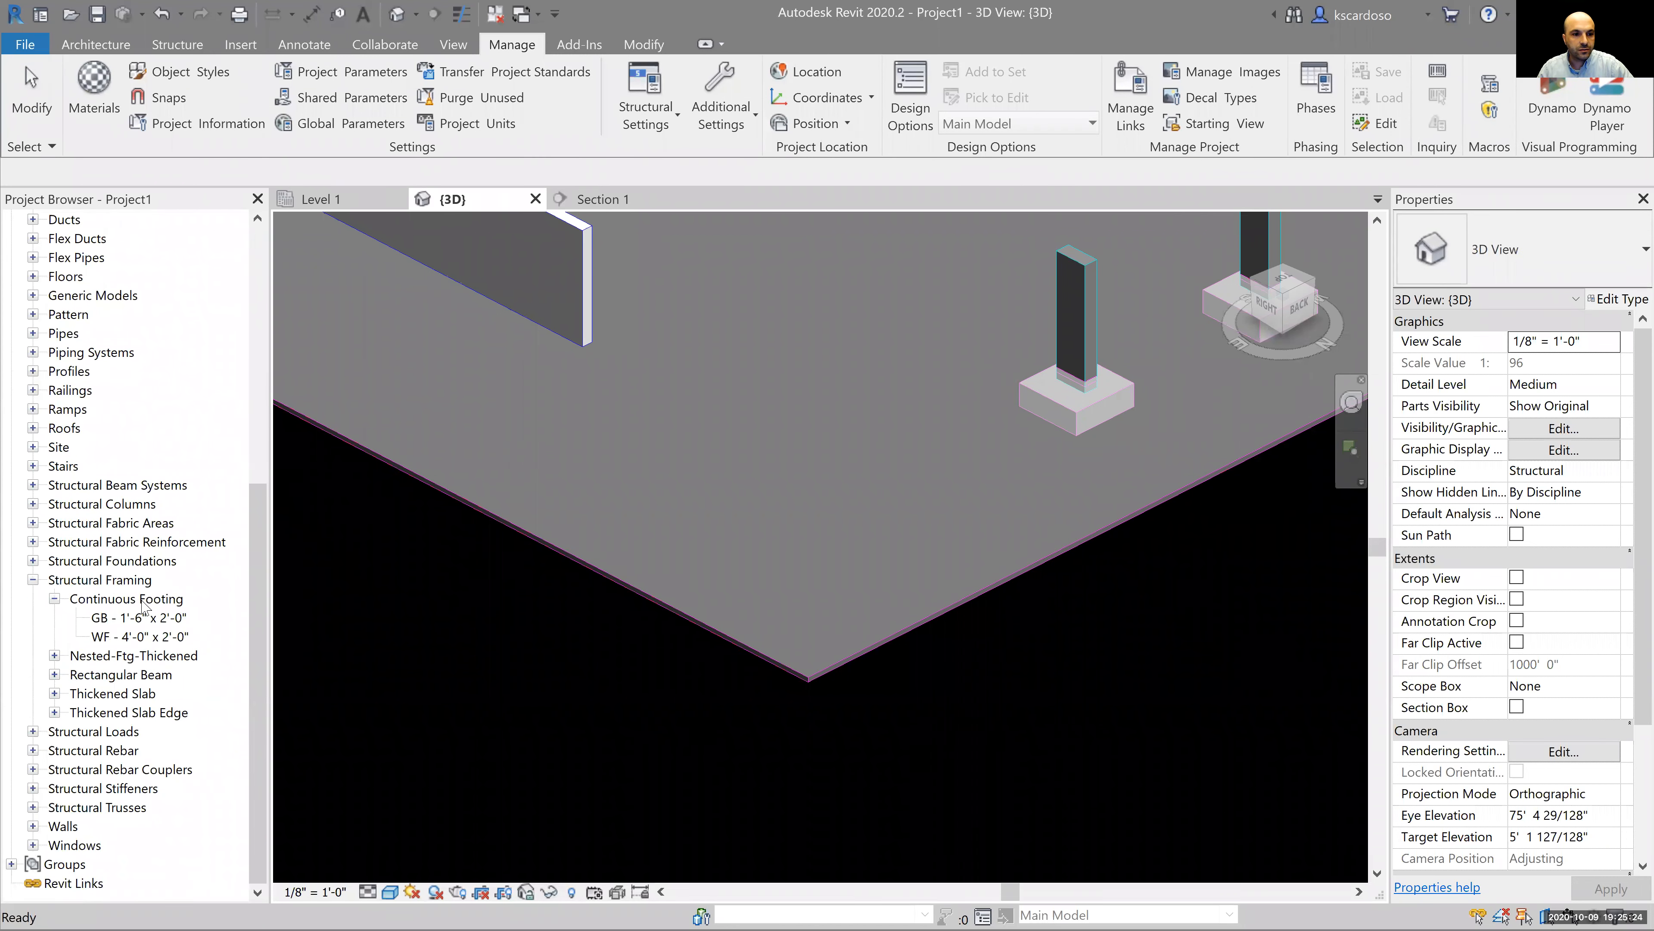
pyautogui.click(127, 601)
pyautogui.click(55, 599)
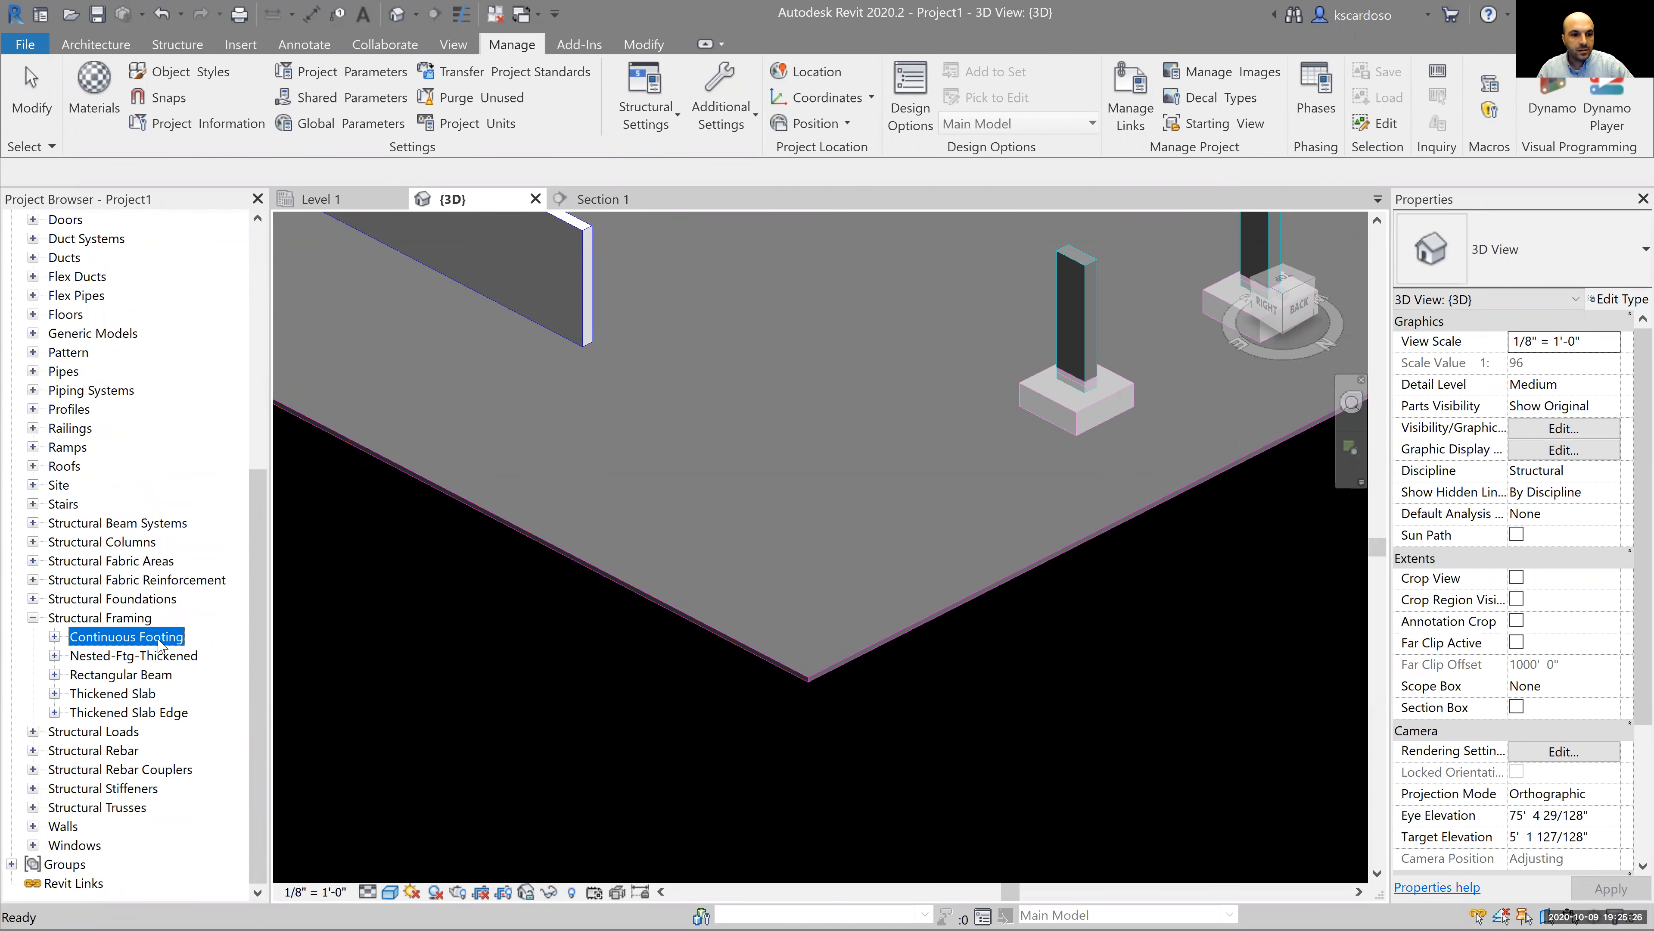
pyautogui.click(132, 713)
pyautogui.press('Up')
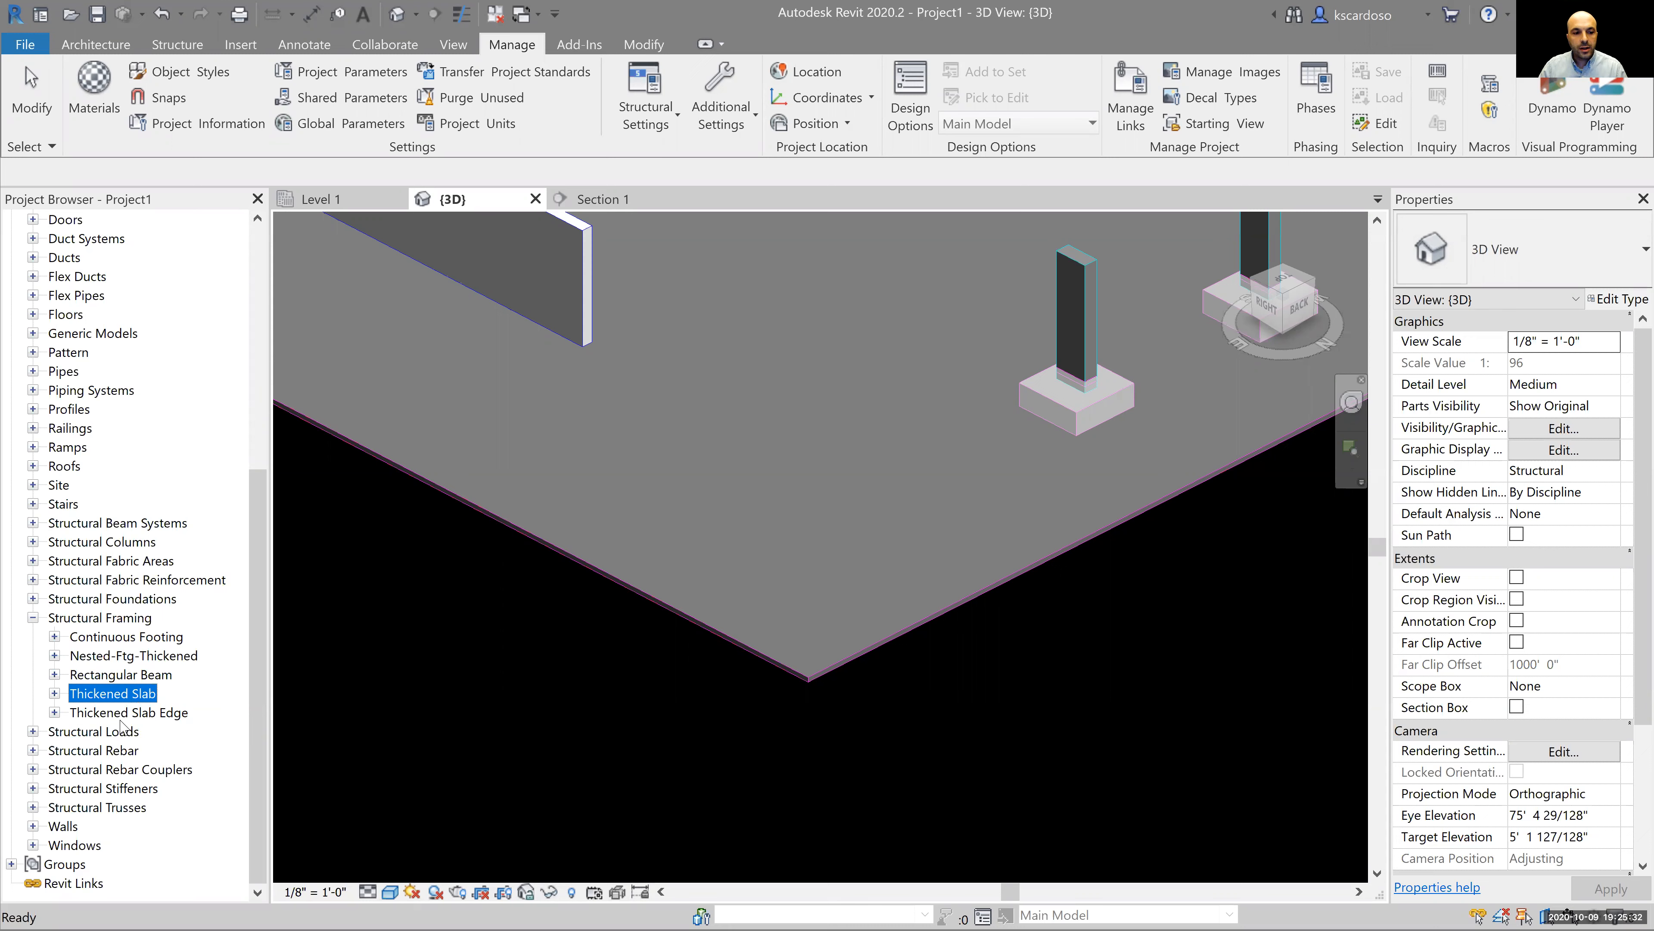
pyautogui.click(118, 715)
pyautogui.click(55, 693)
pyautogui.click(55, 769)
pyautogui.scroll(-2, 130, 730)
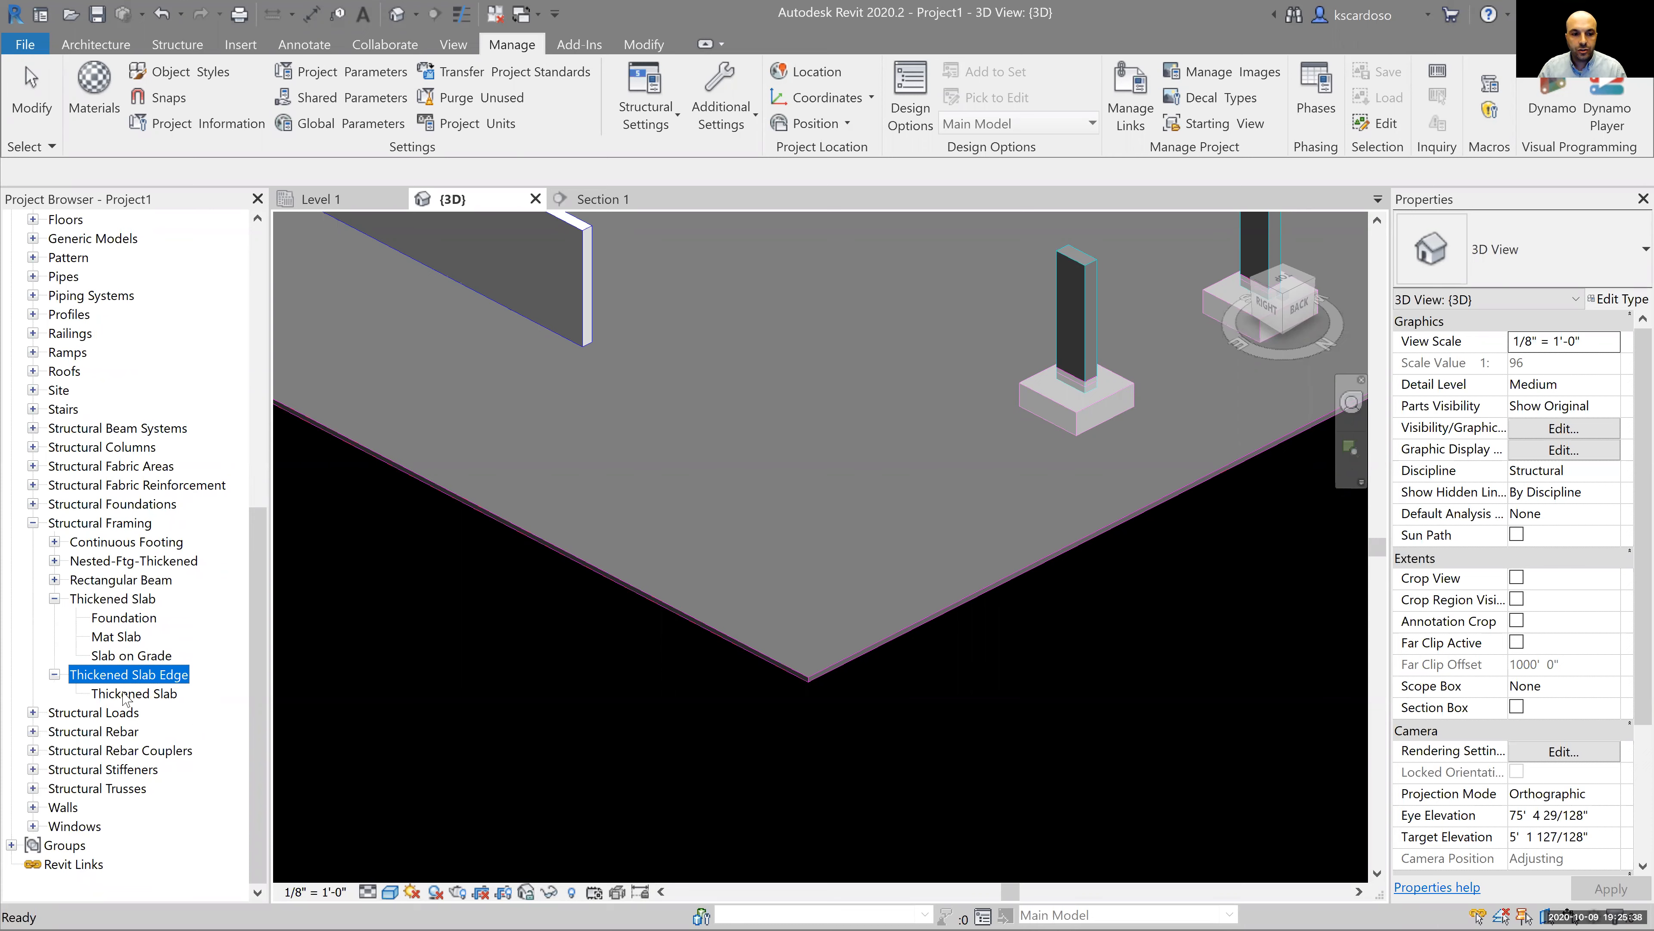
# Place a Thickened Slab Edge beam of type Thickened Slab along the back edge of the slab using Pick Lines with 3D Snapping enabled.
pyautogui.click(123, 695)
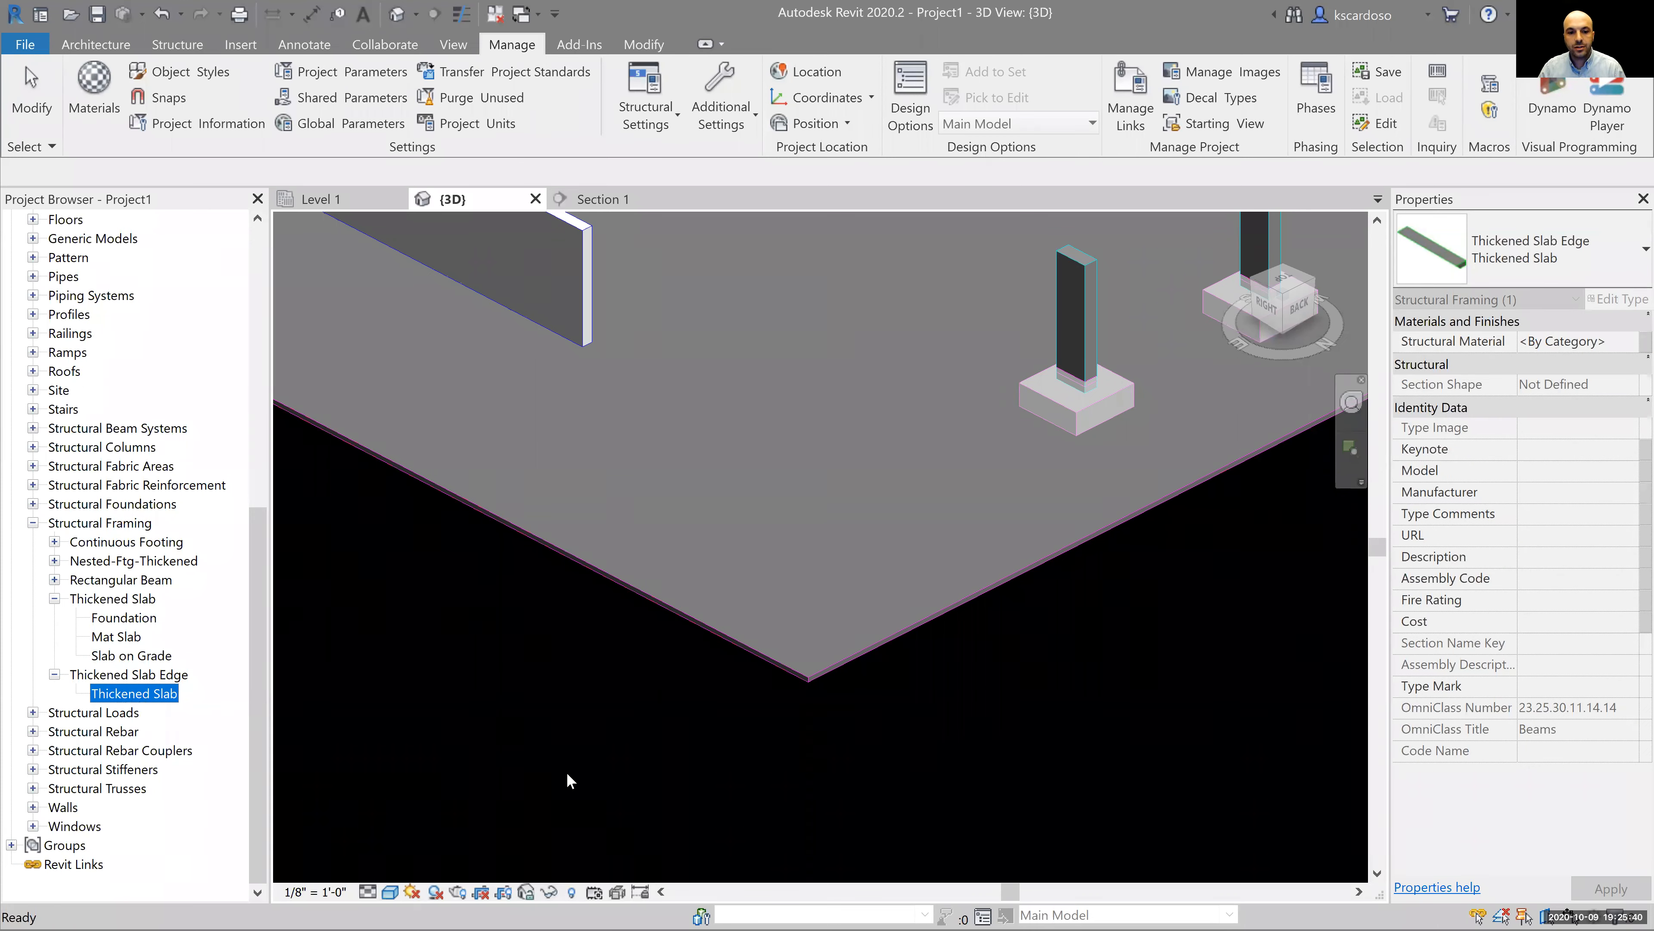
pyautogui.press('b')
pyautogui.press('m')
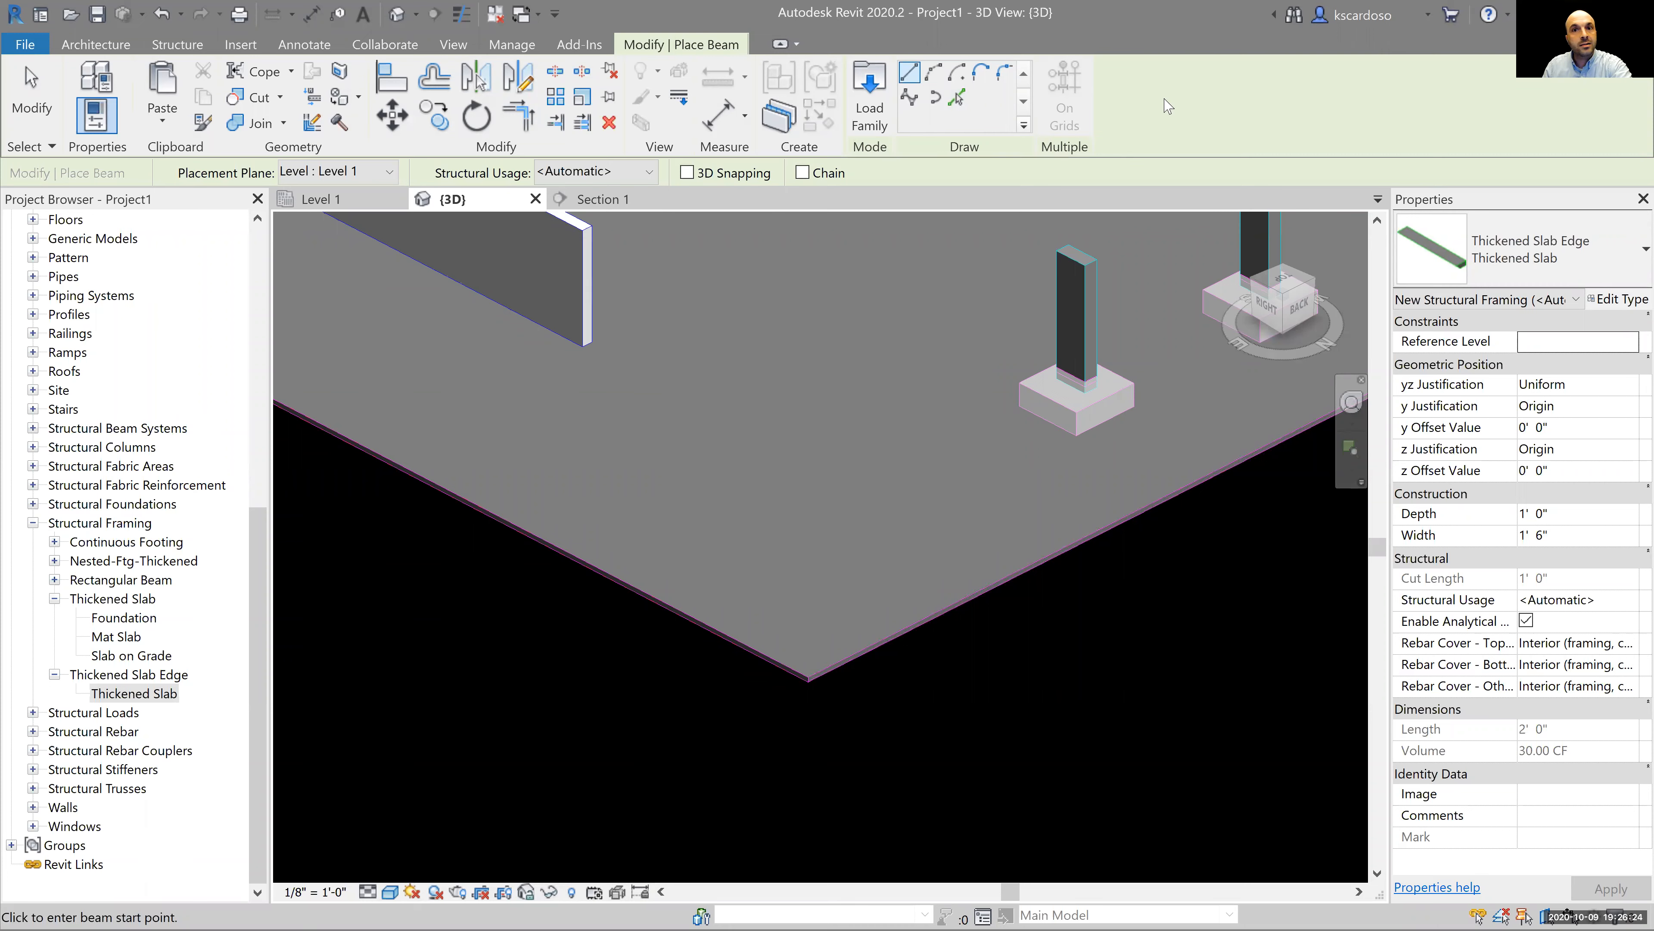
pyautogui.click(958, 98)
pyautogui.scroll(3, 811, 712)
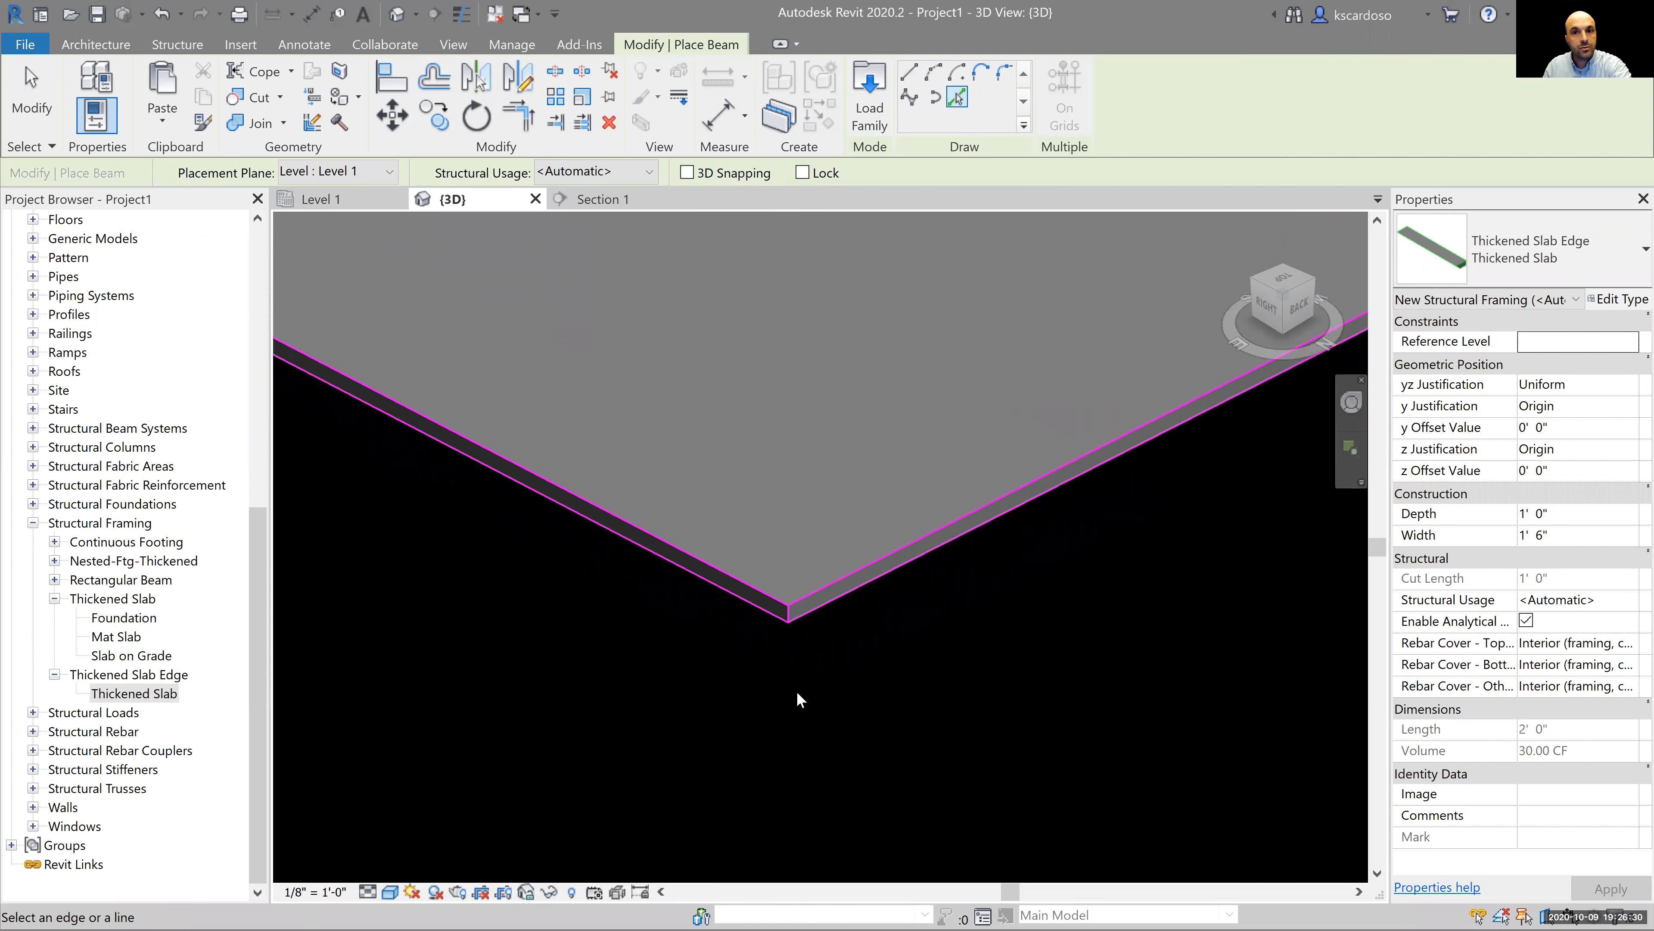
pyautogui.scroll(-3, 800, 699)
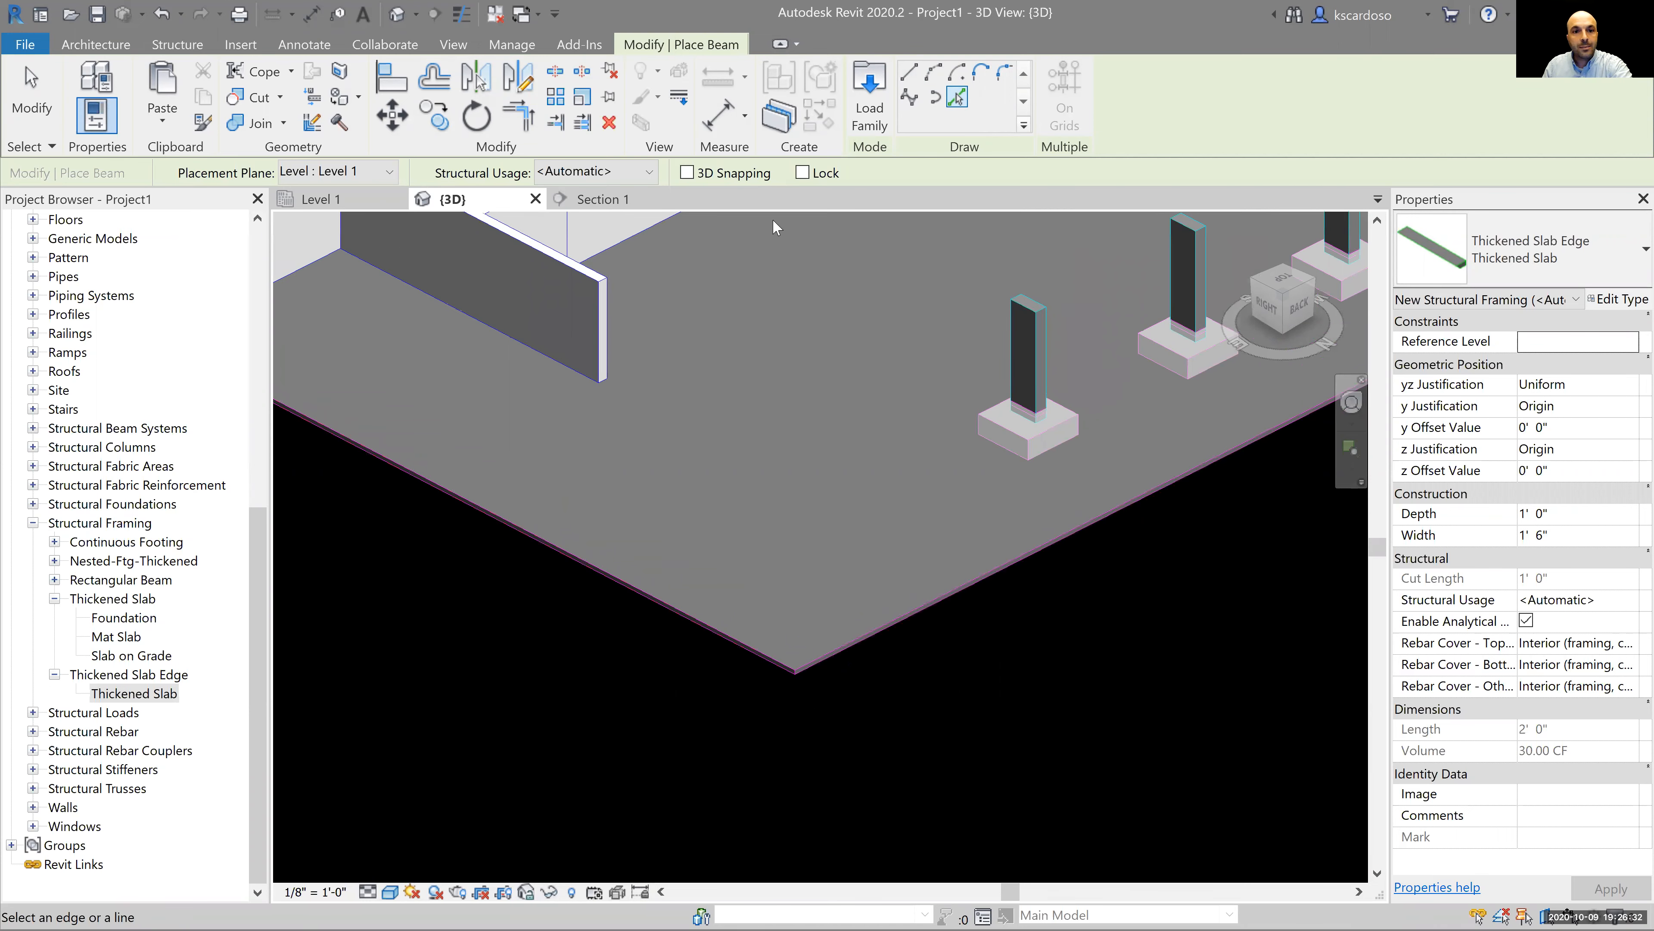
pyautogui.click(725, 184)
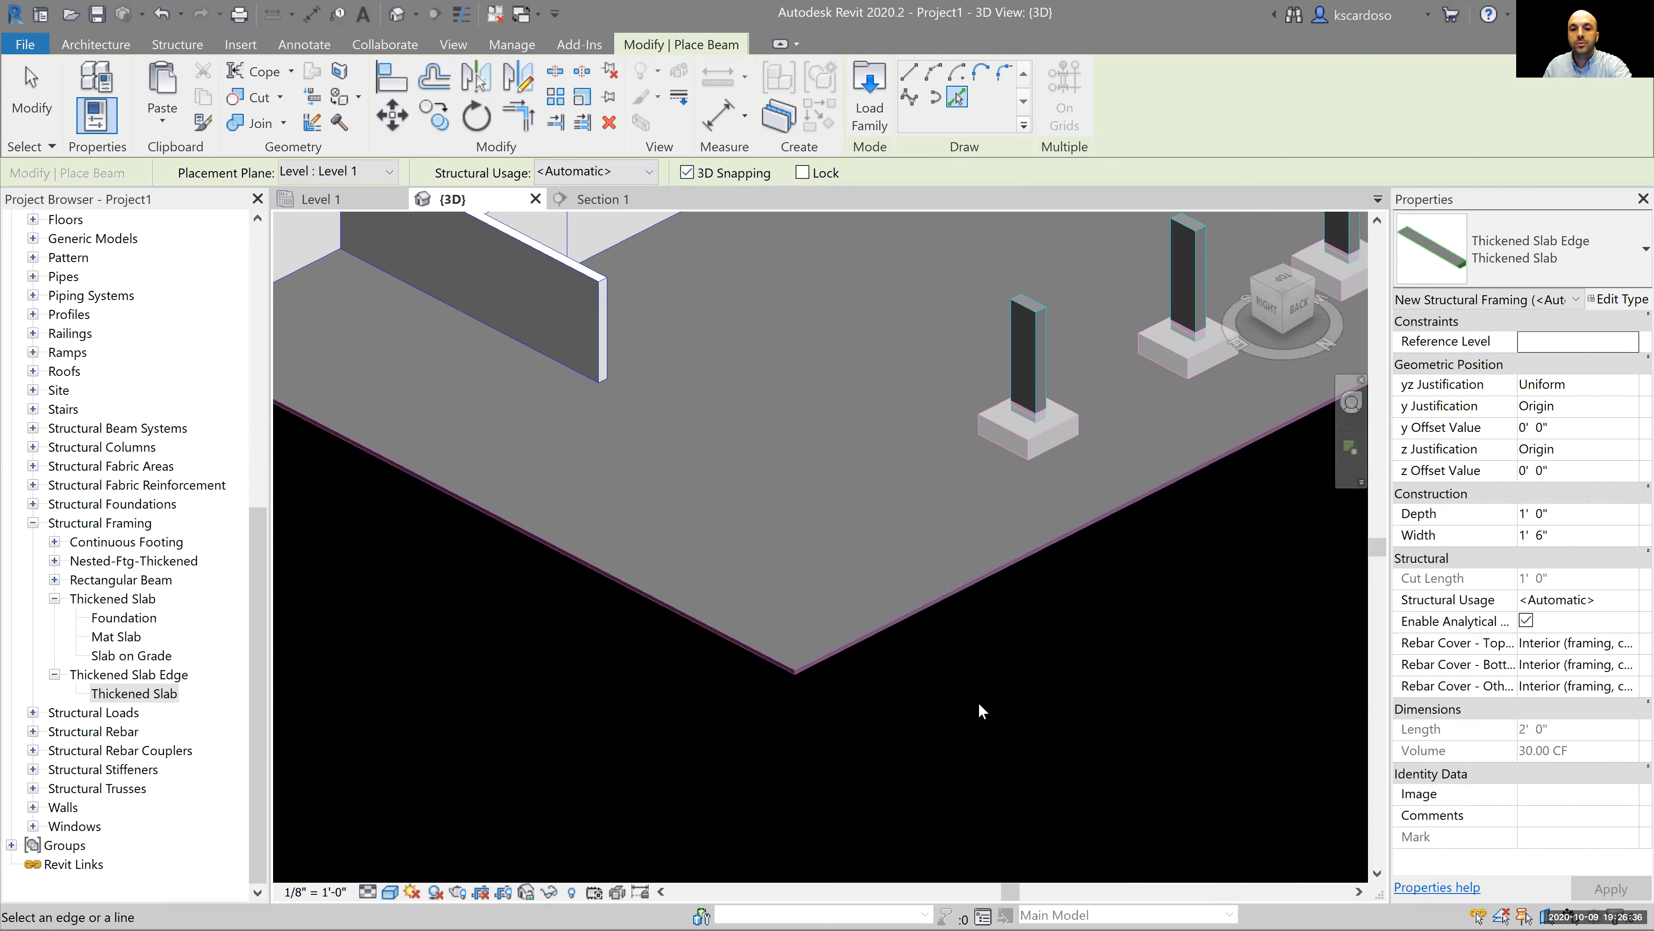
pyautogui.moveTo(982, 709); pyautogui.dragTo(847, 702, button='middle')
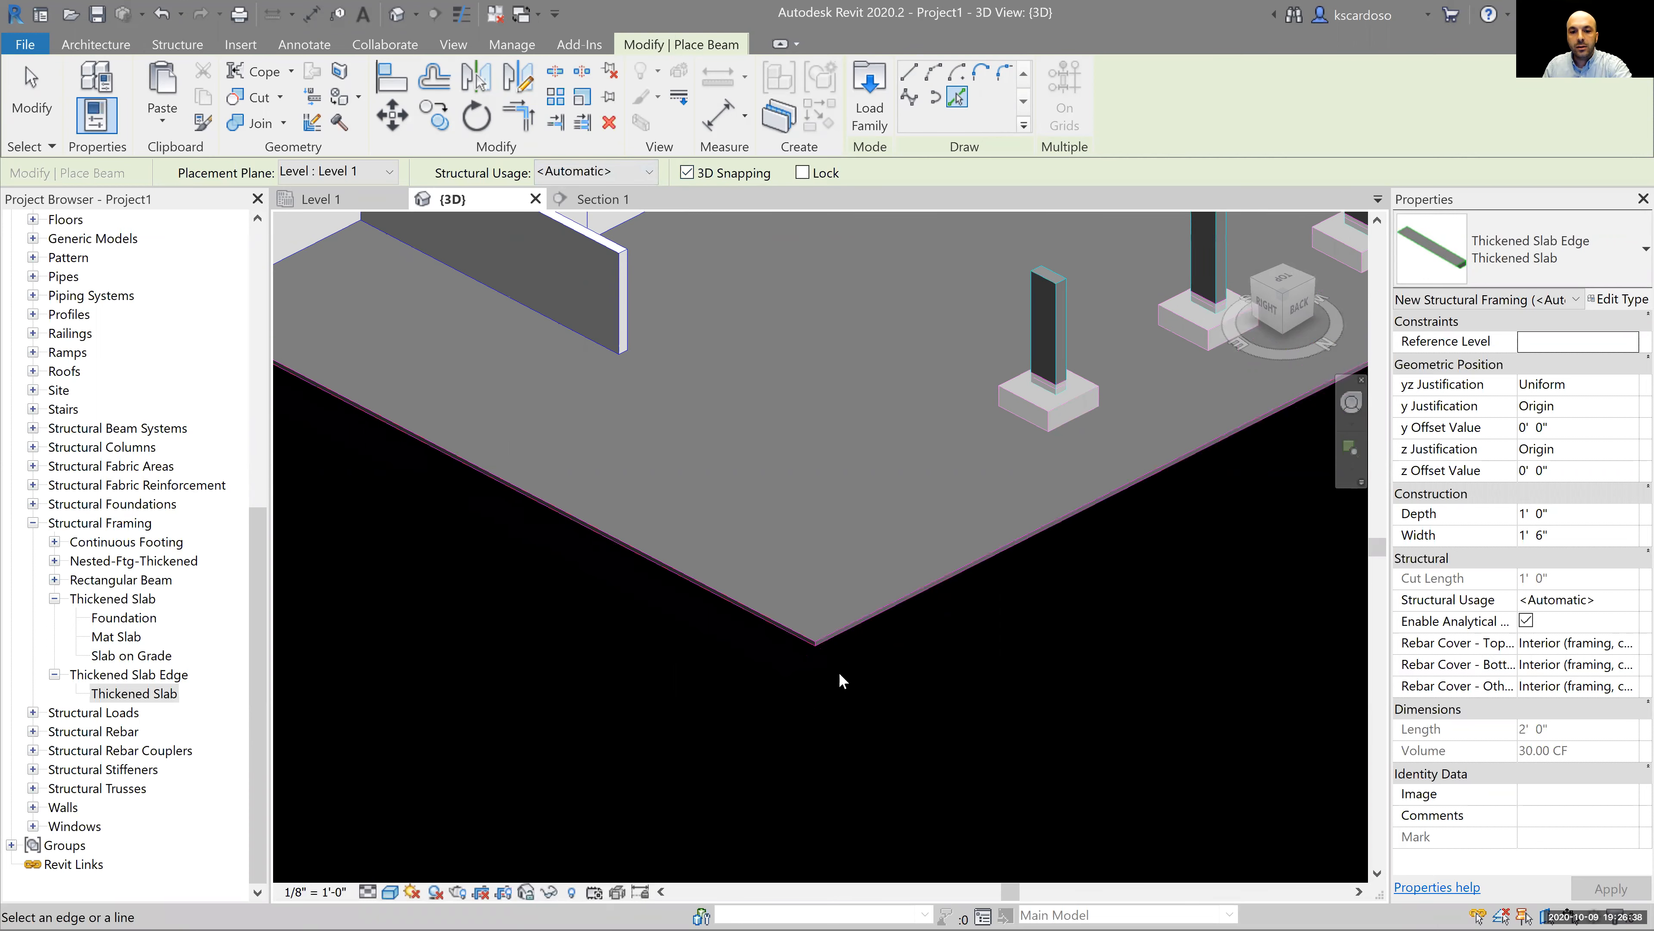
pyautogui.scroll(2, 839, 672)
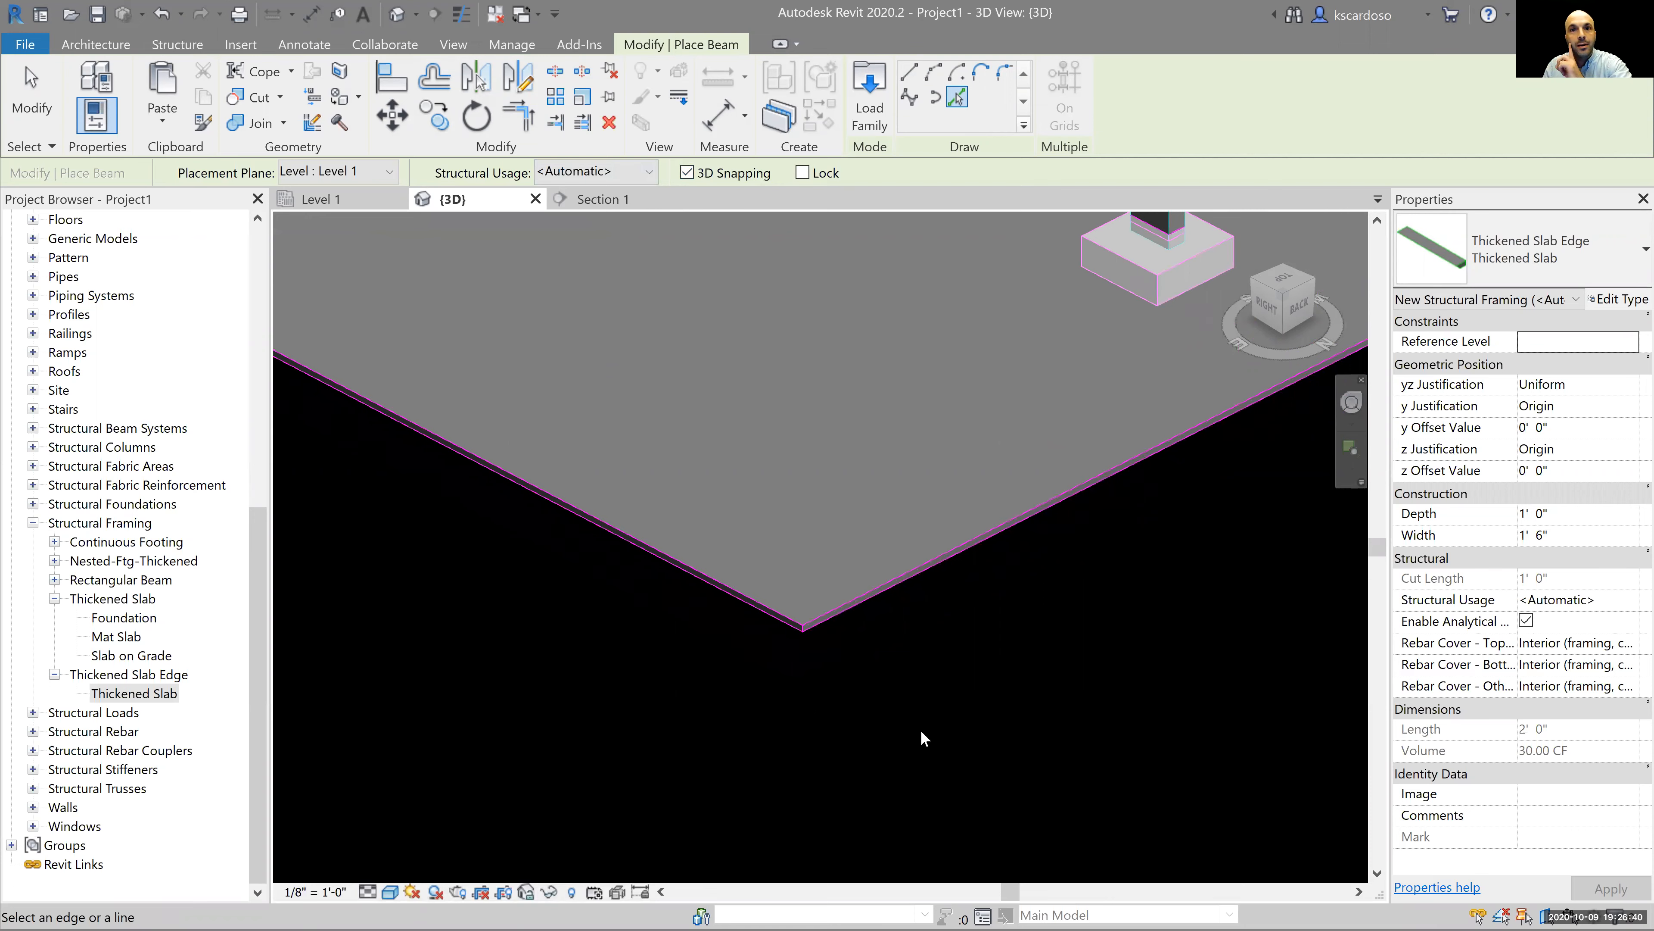
pyautogui.scroll(3, 834, 586)
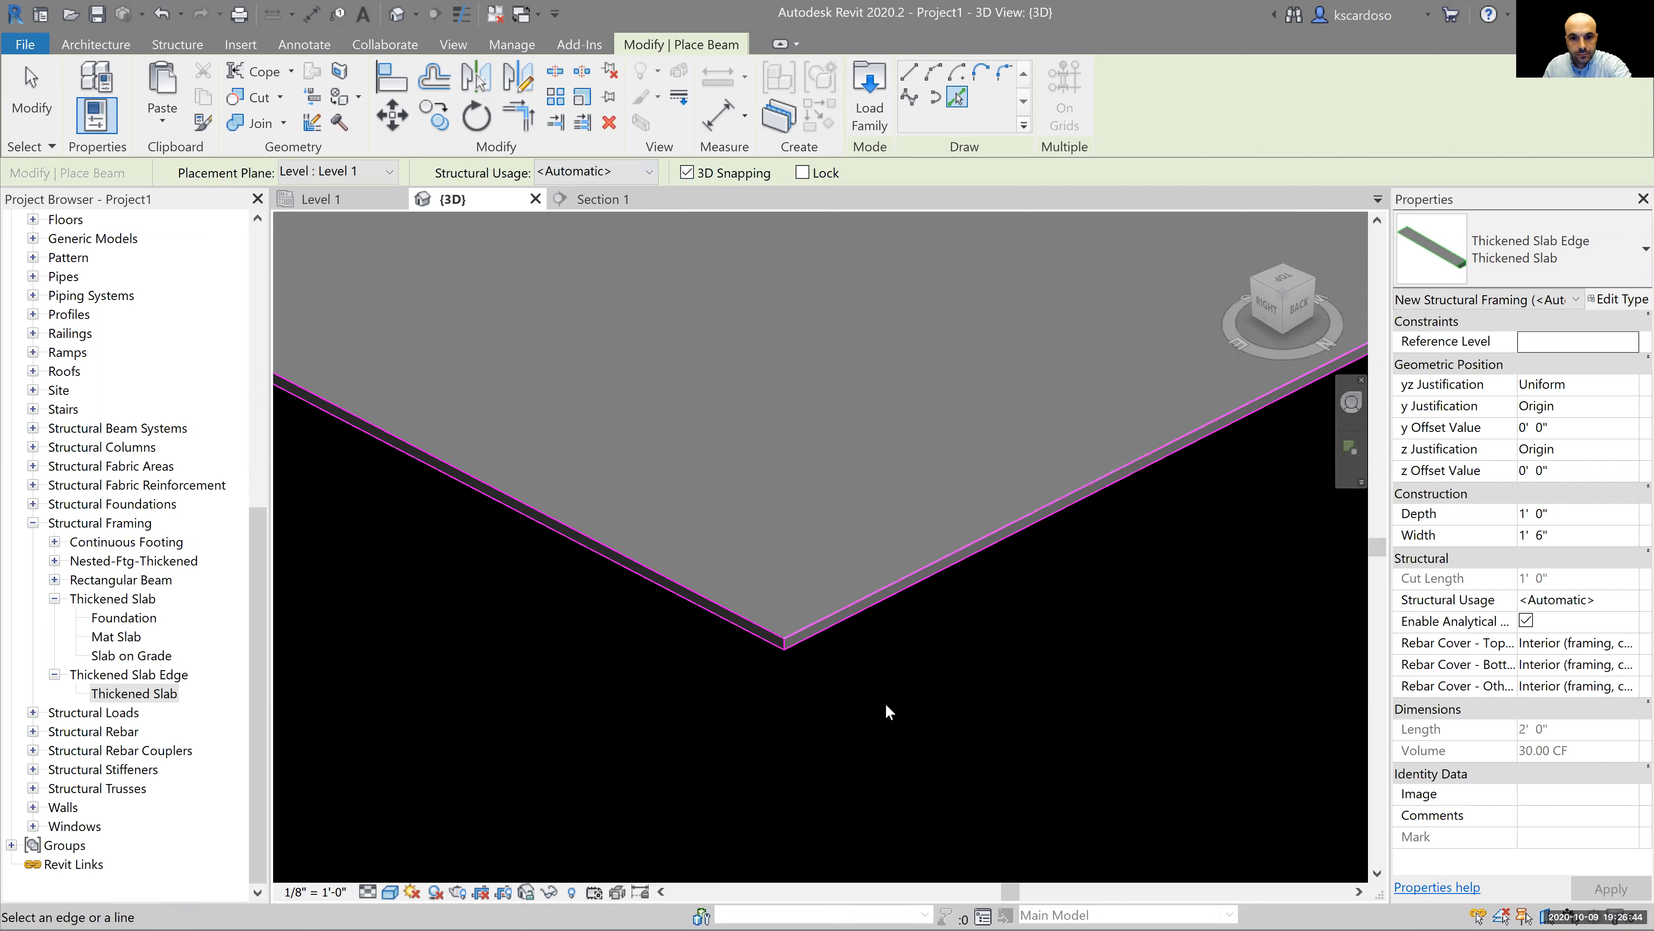
pyautogui.click(848, 606)
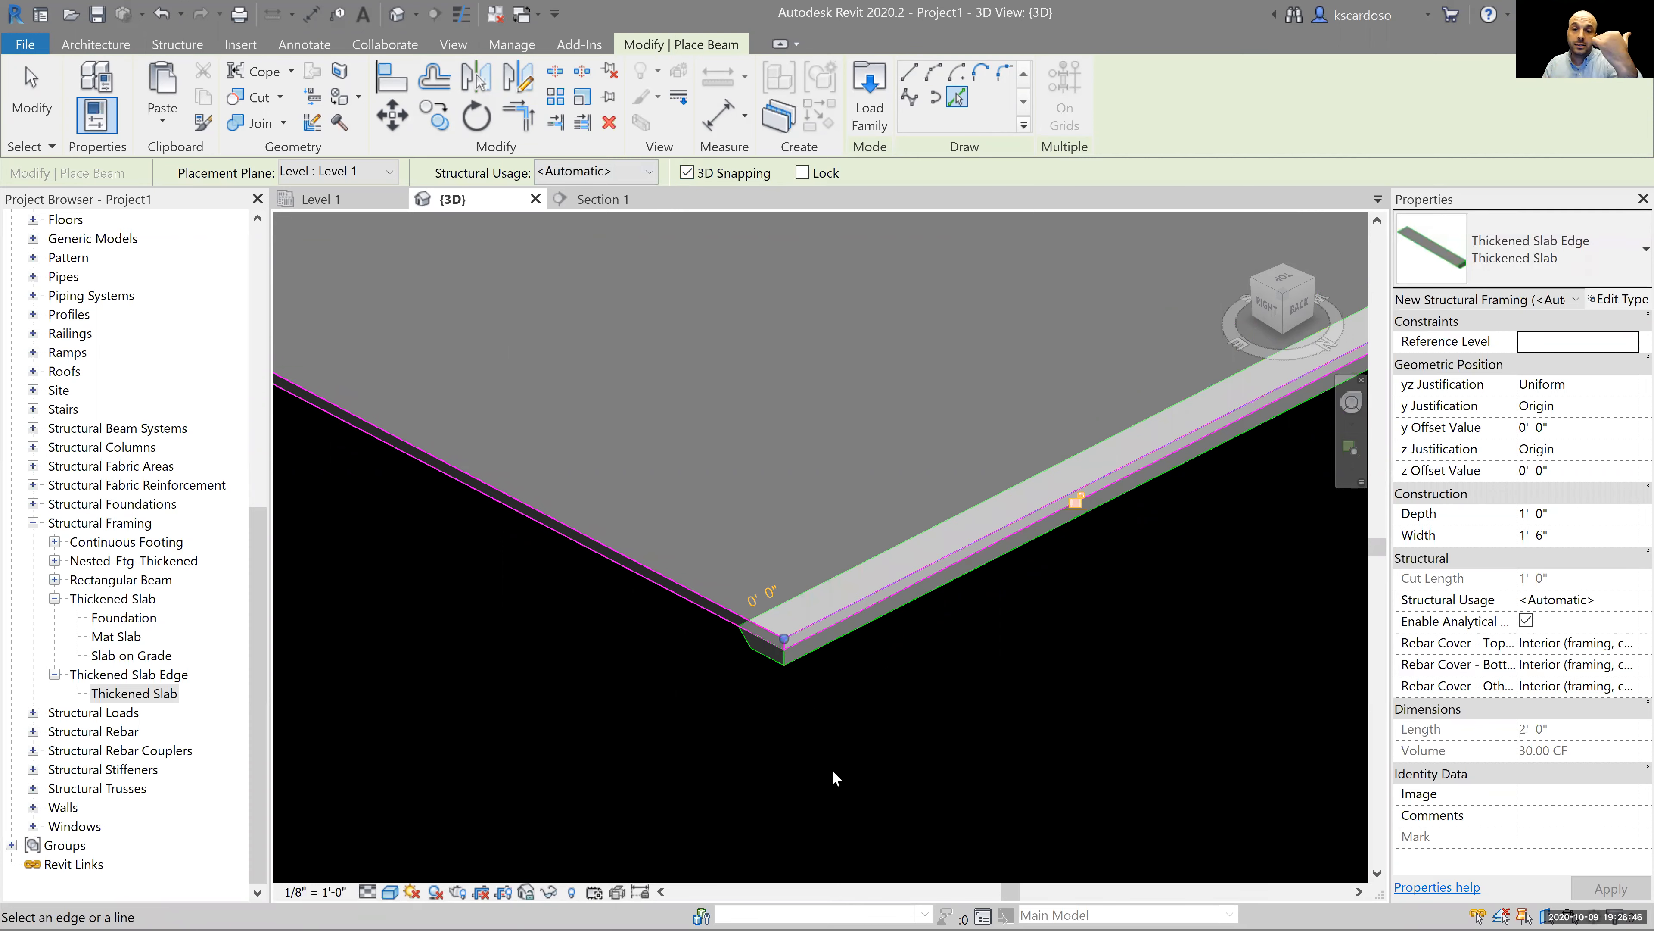
# Add a matching thickened slab edge along the adjoining slab edge on the model's right side, and finish placing.
pyautogui.click(571, 527)
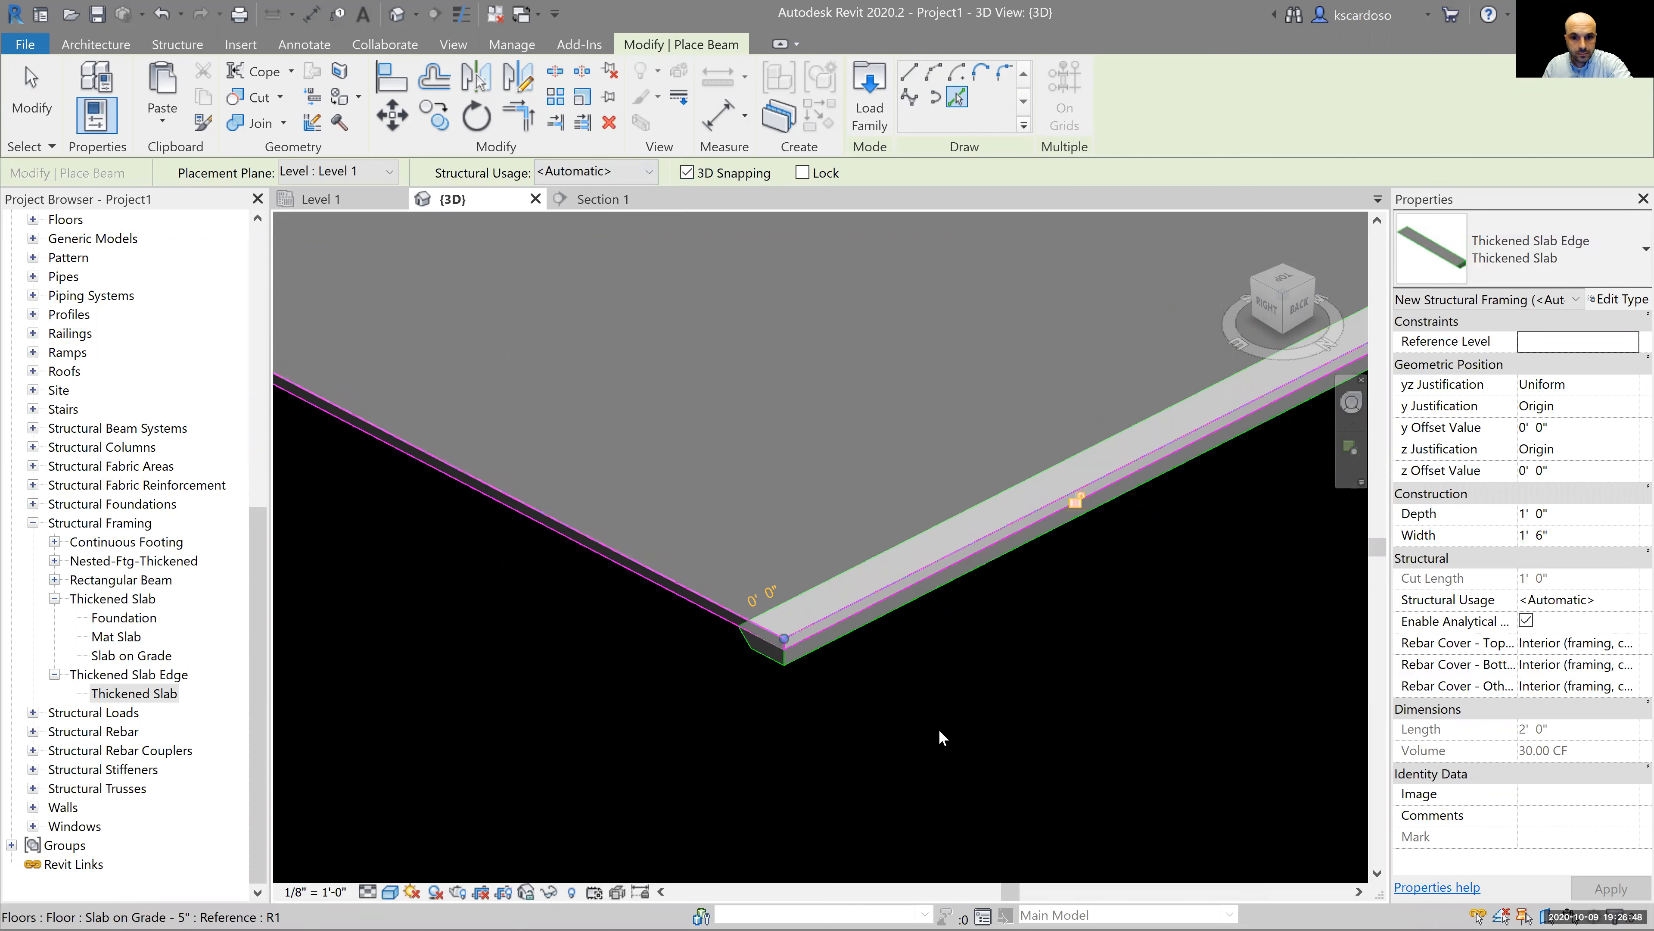
pyautogui.scroll(-1, 942, 732)
pyautogui.moveTo(951, 730); pyautogui.dragTo(873, 723, button='middle')
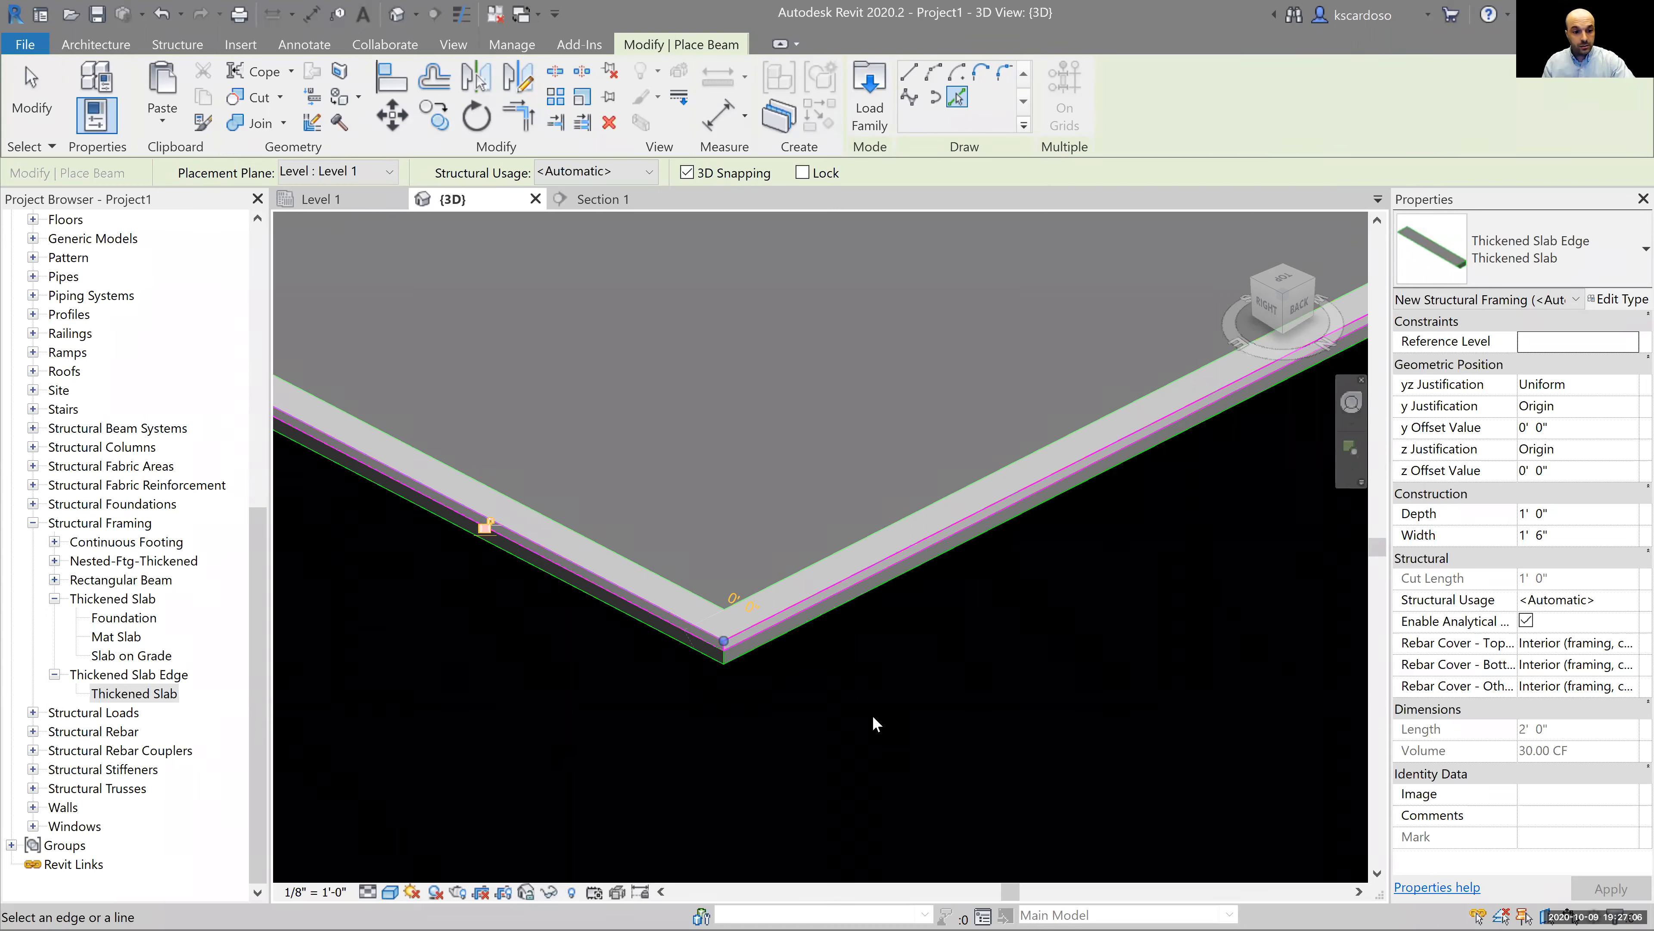
pyautogui.press('Escape')
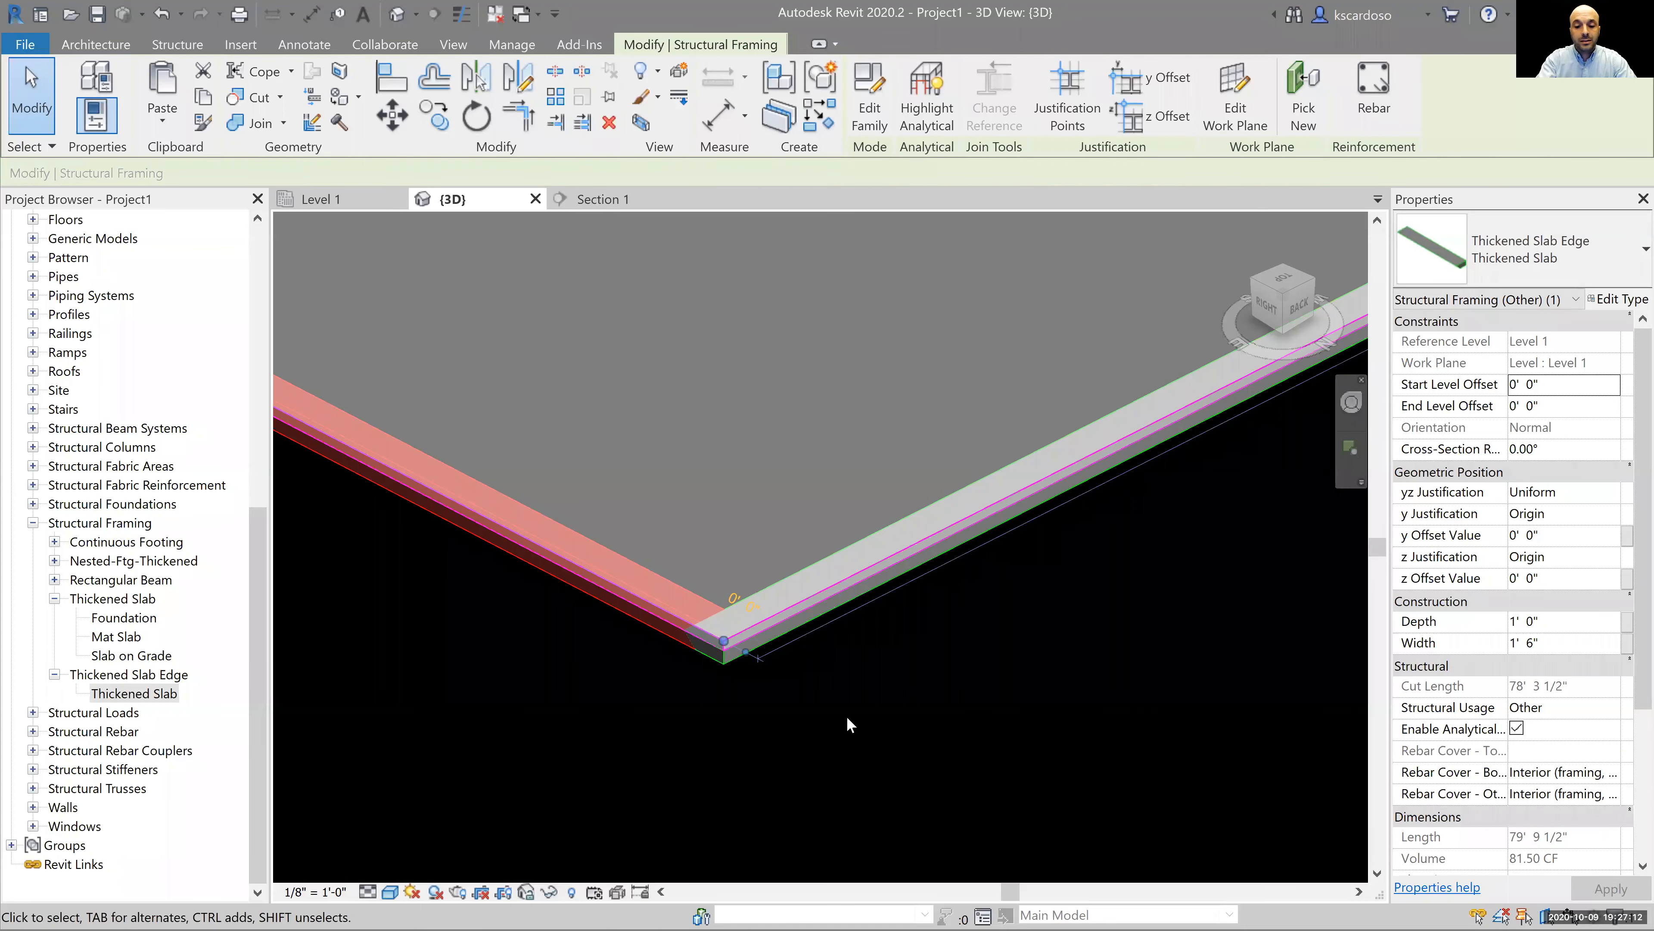
# Temporarily isolate the thickened slab edge on the model's right side to examine its profile, and restore the full view.
pyautogui.press('h')
pyautogui.press('i')
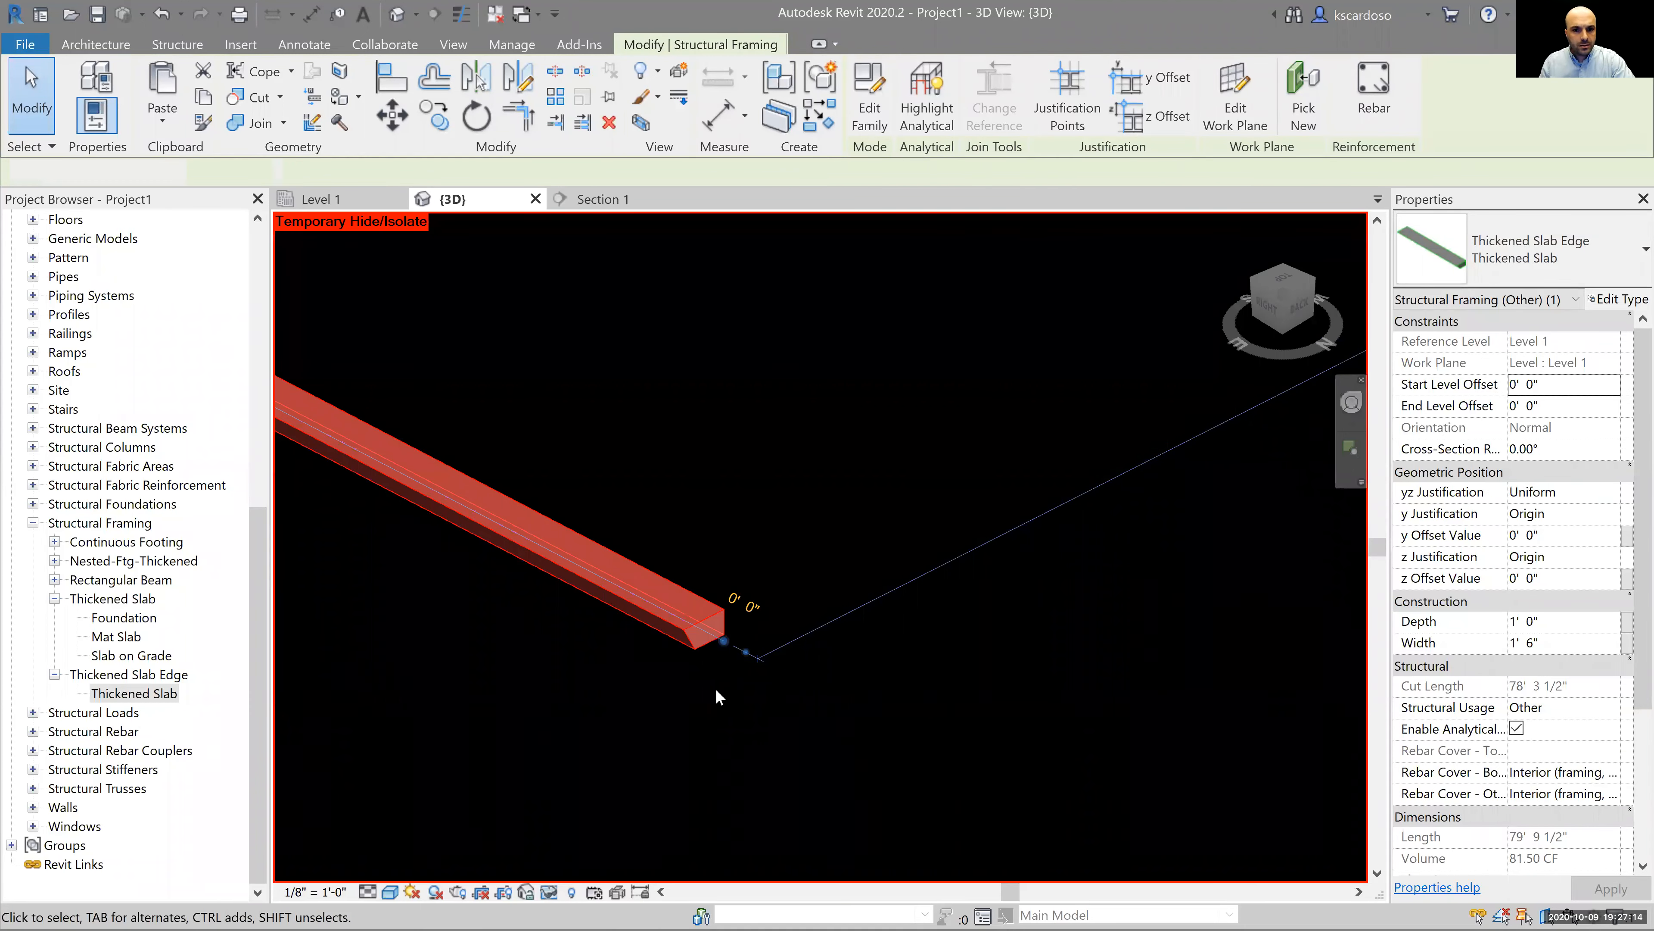
pyautogui.click(716, 696)
pyautogui.keyDown('shift'); pyautogui.moveTo(834, 657); pyautogui.dragTo(802, 677, button='middle'); pyautogui.keyUp('shift')
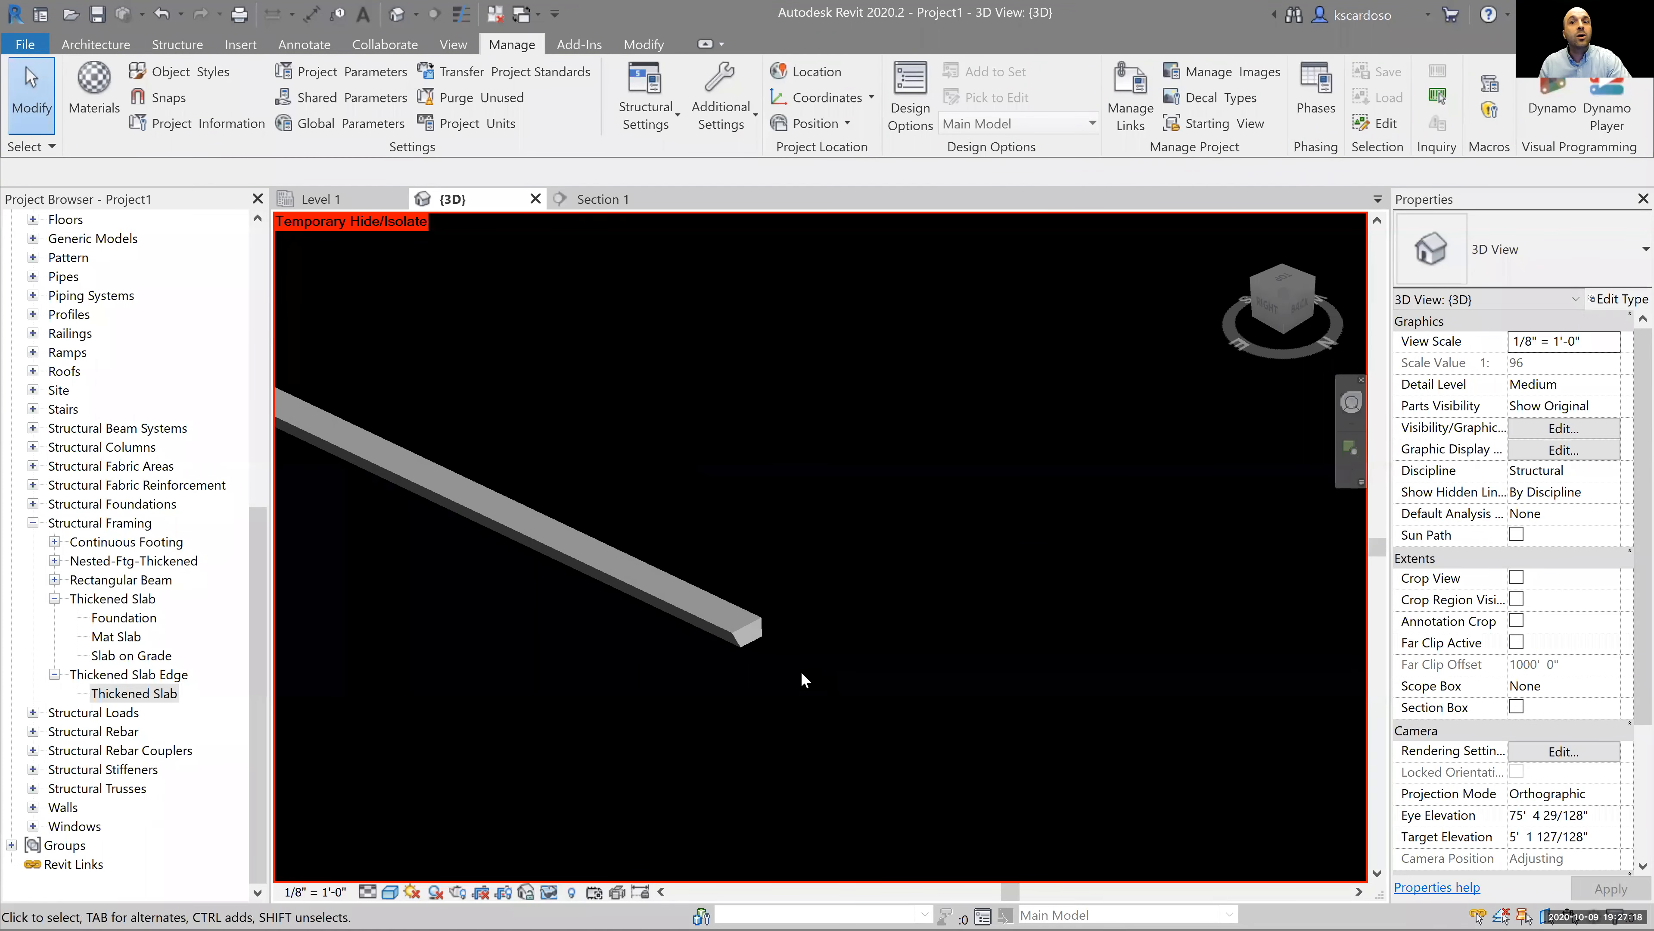
pyautogui.press('h')
pyautogui.press('r')
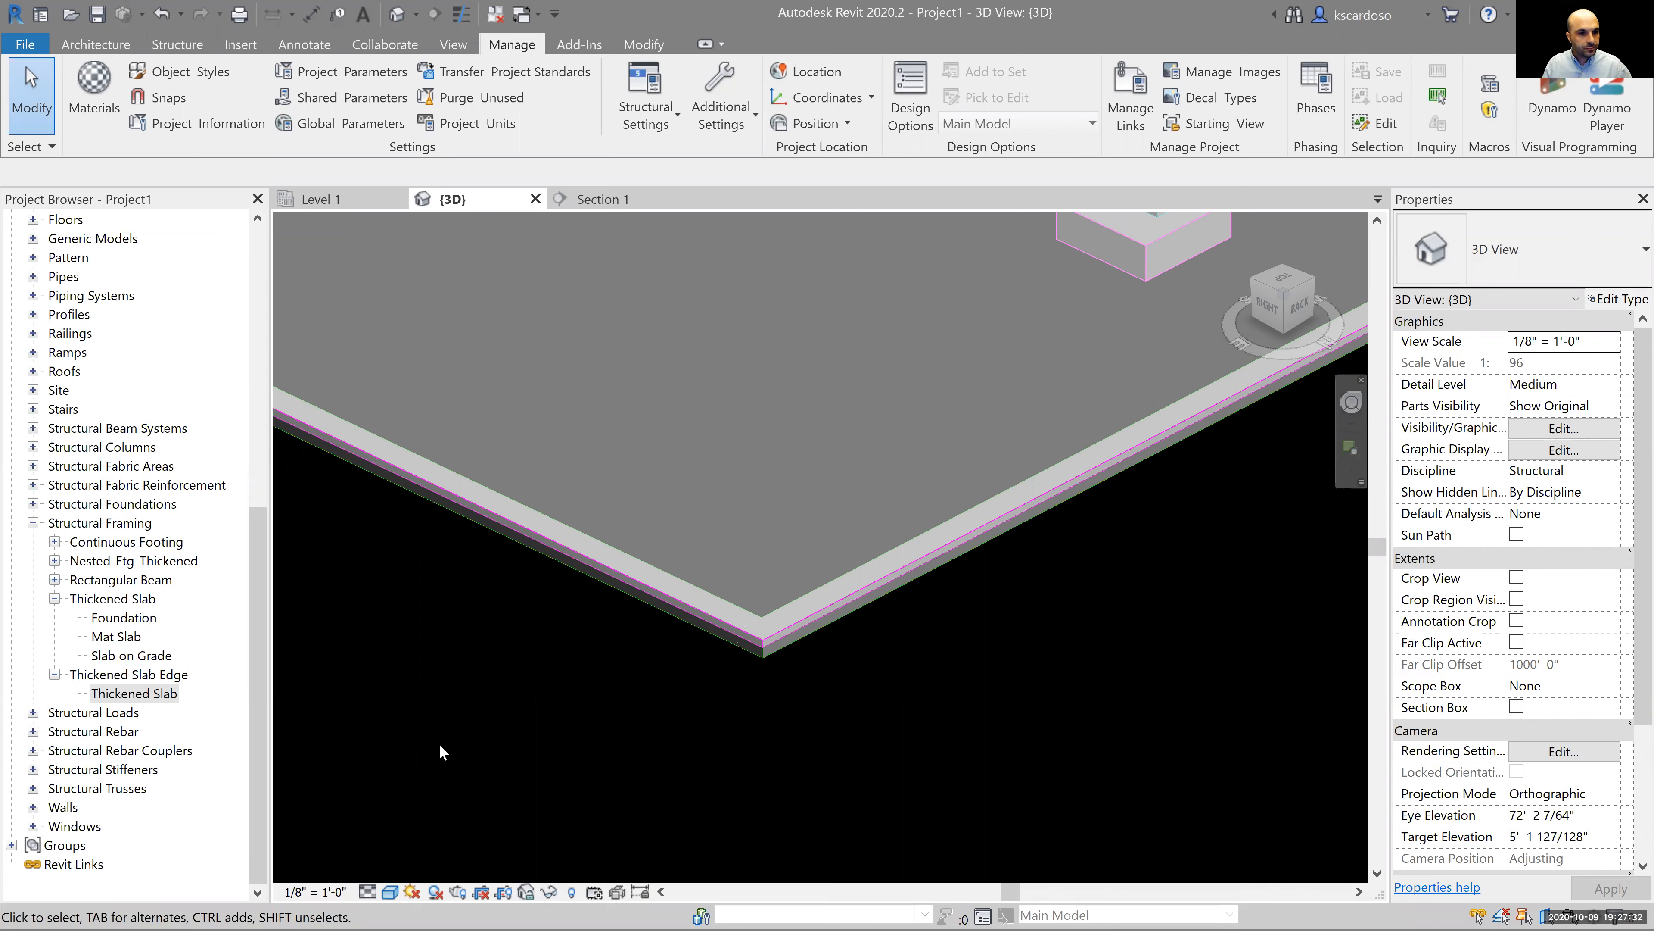
# Place Continuous Footing GB - 1'-6" x 2'-0" beneath both thickened slab edges with Pick Lines, consulting the SOG Detail image.
pyautogui.click(55, 598)
pyautogui.click(121, 619)
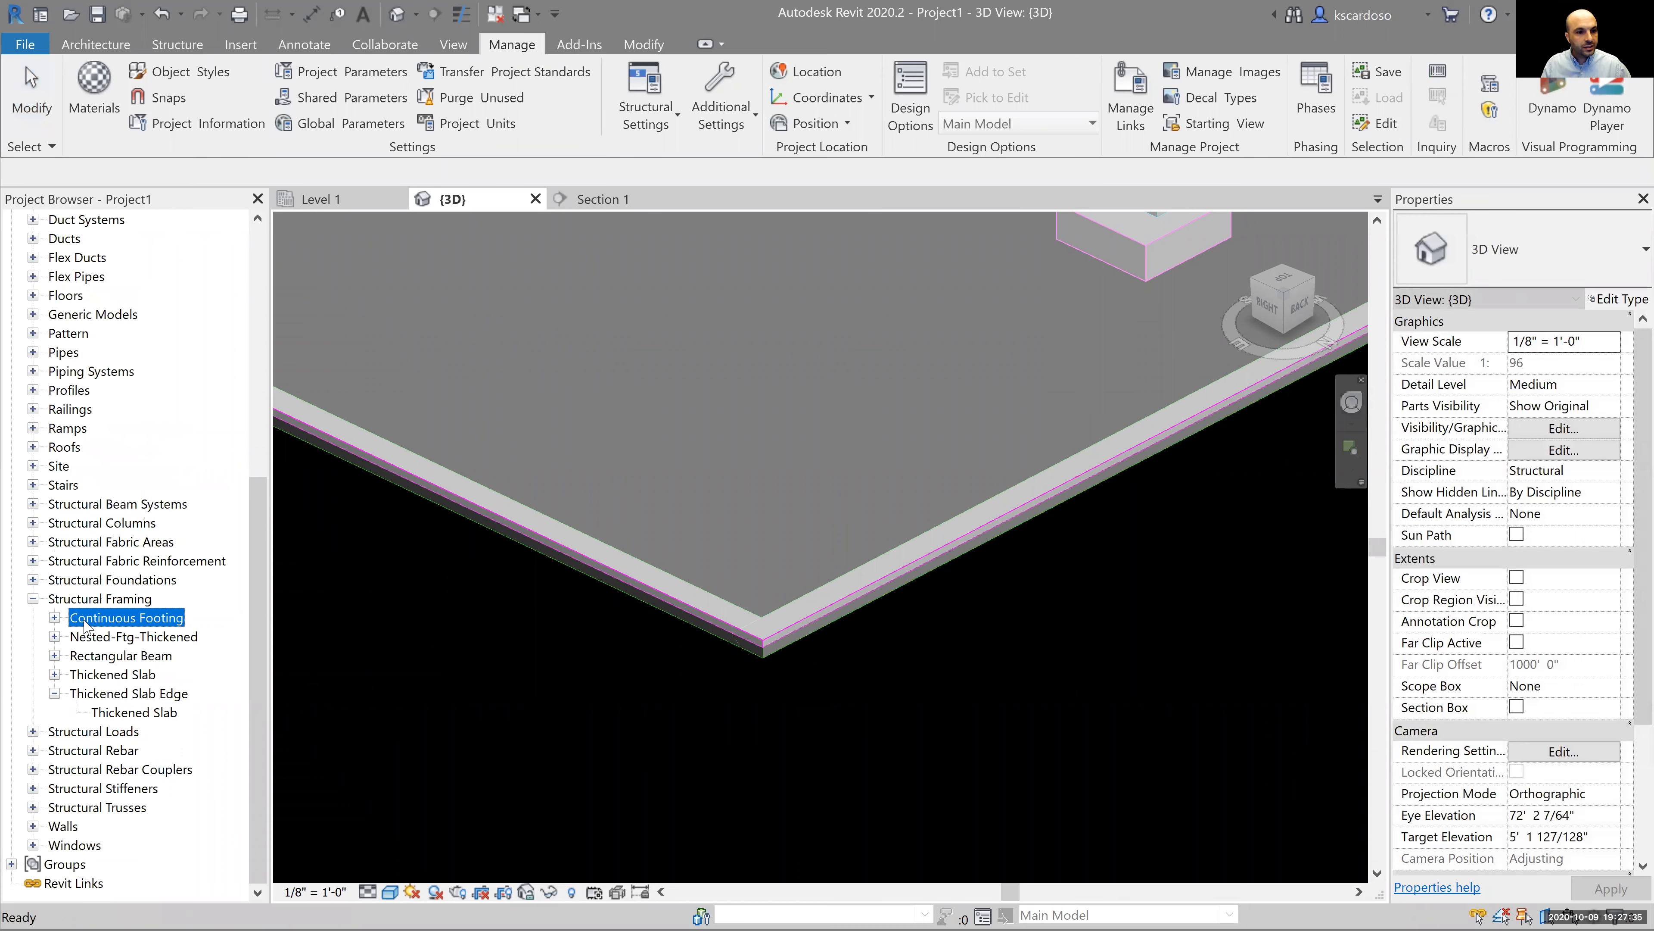
pyautogui.click(54, 618)
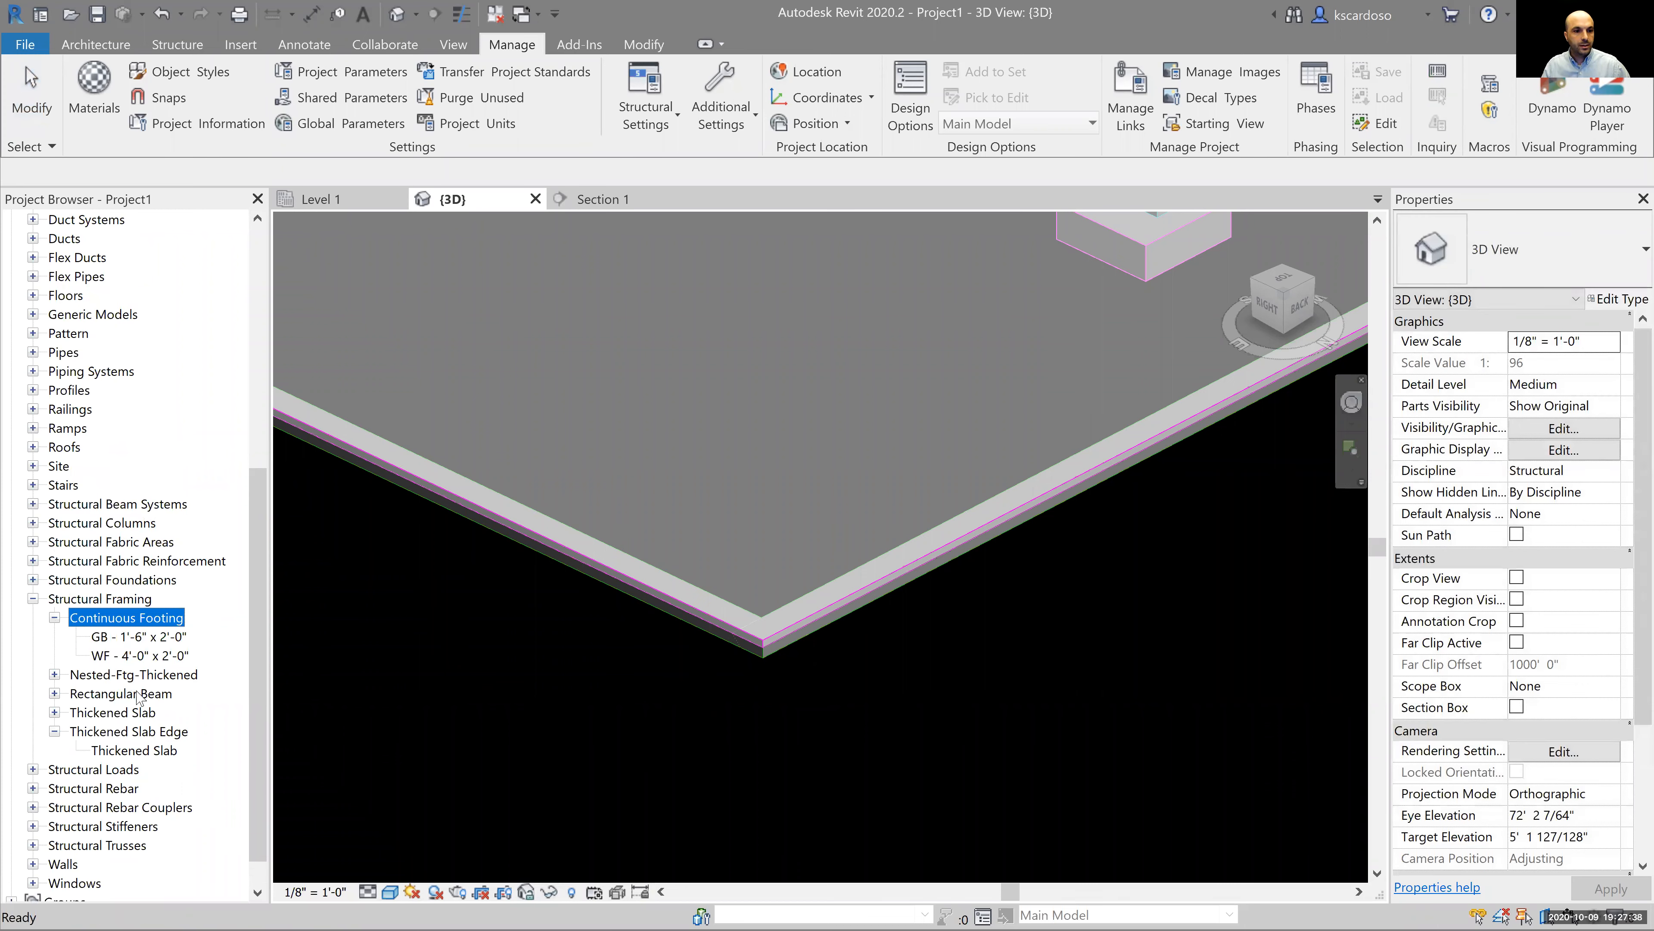
pyautogui.moveTo(134, 637); pyautogui.dragTo(903, 757)
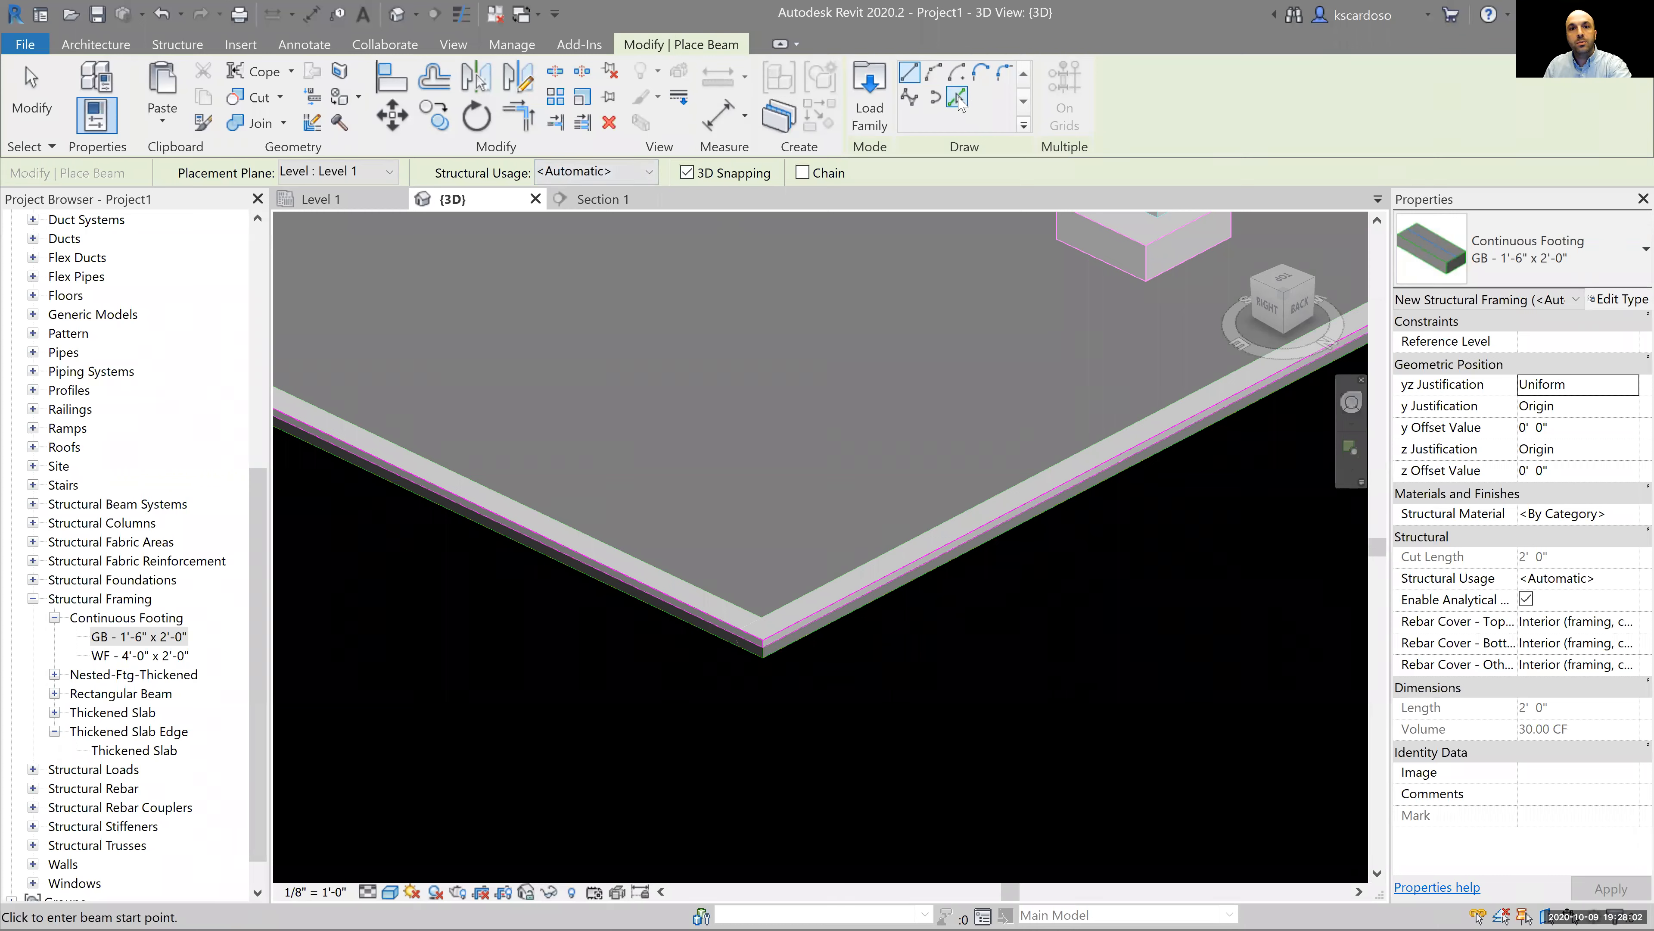
pyautogui.click(957, 98)
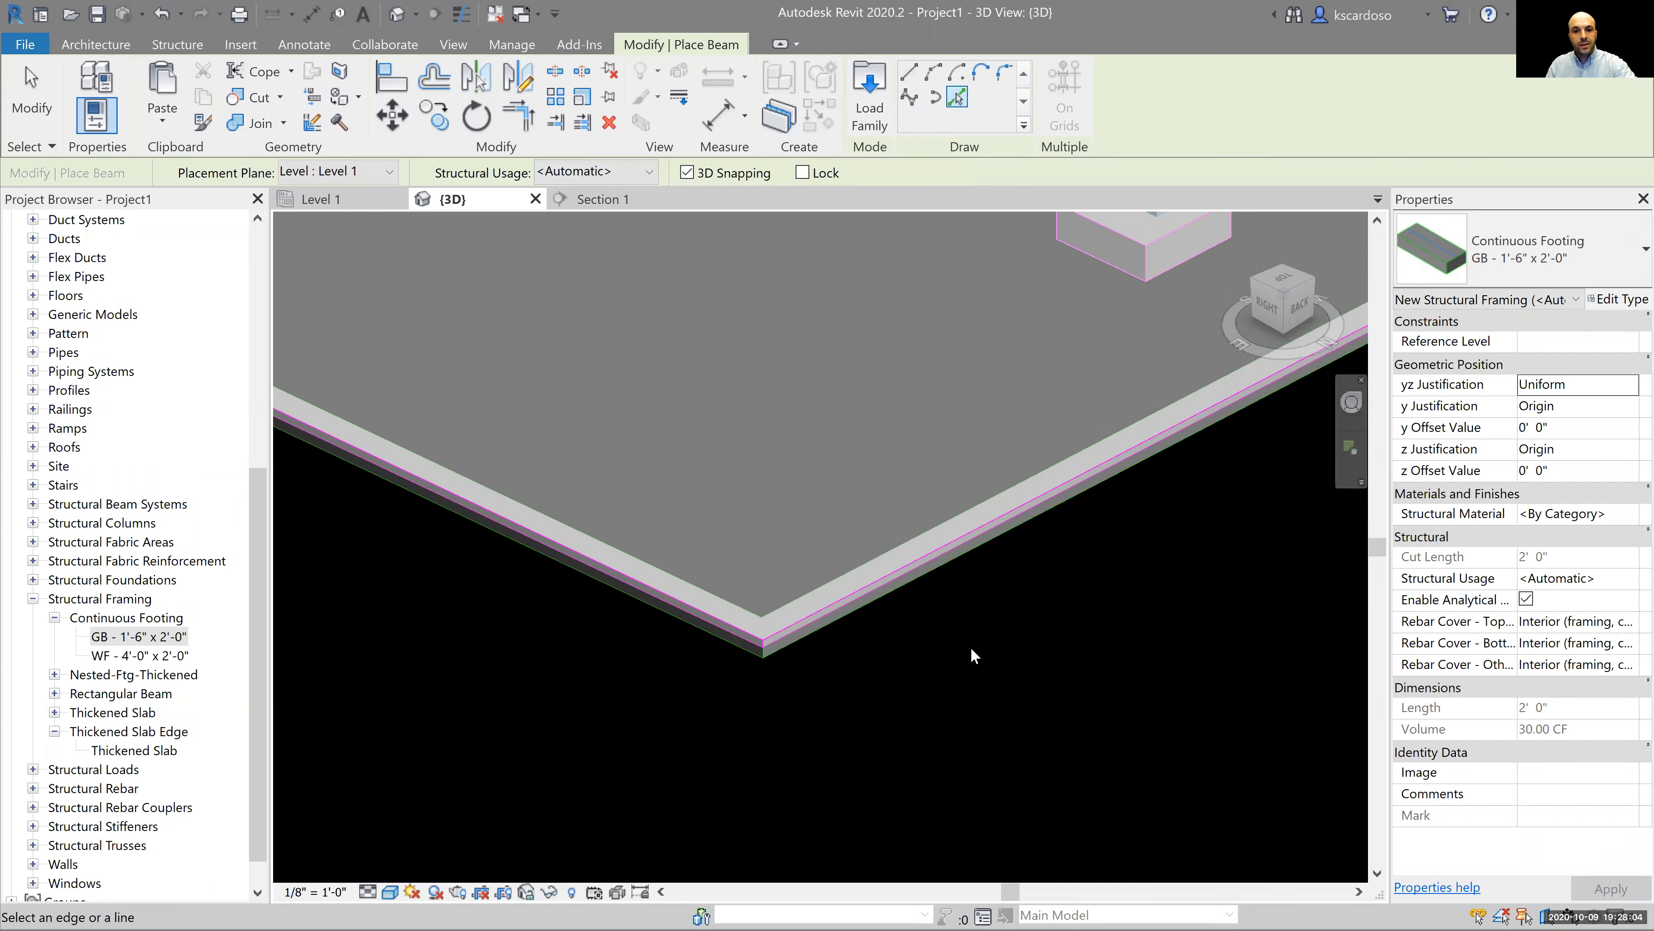
pyautogui.scroll(3, 789, 706)
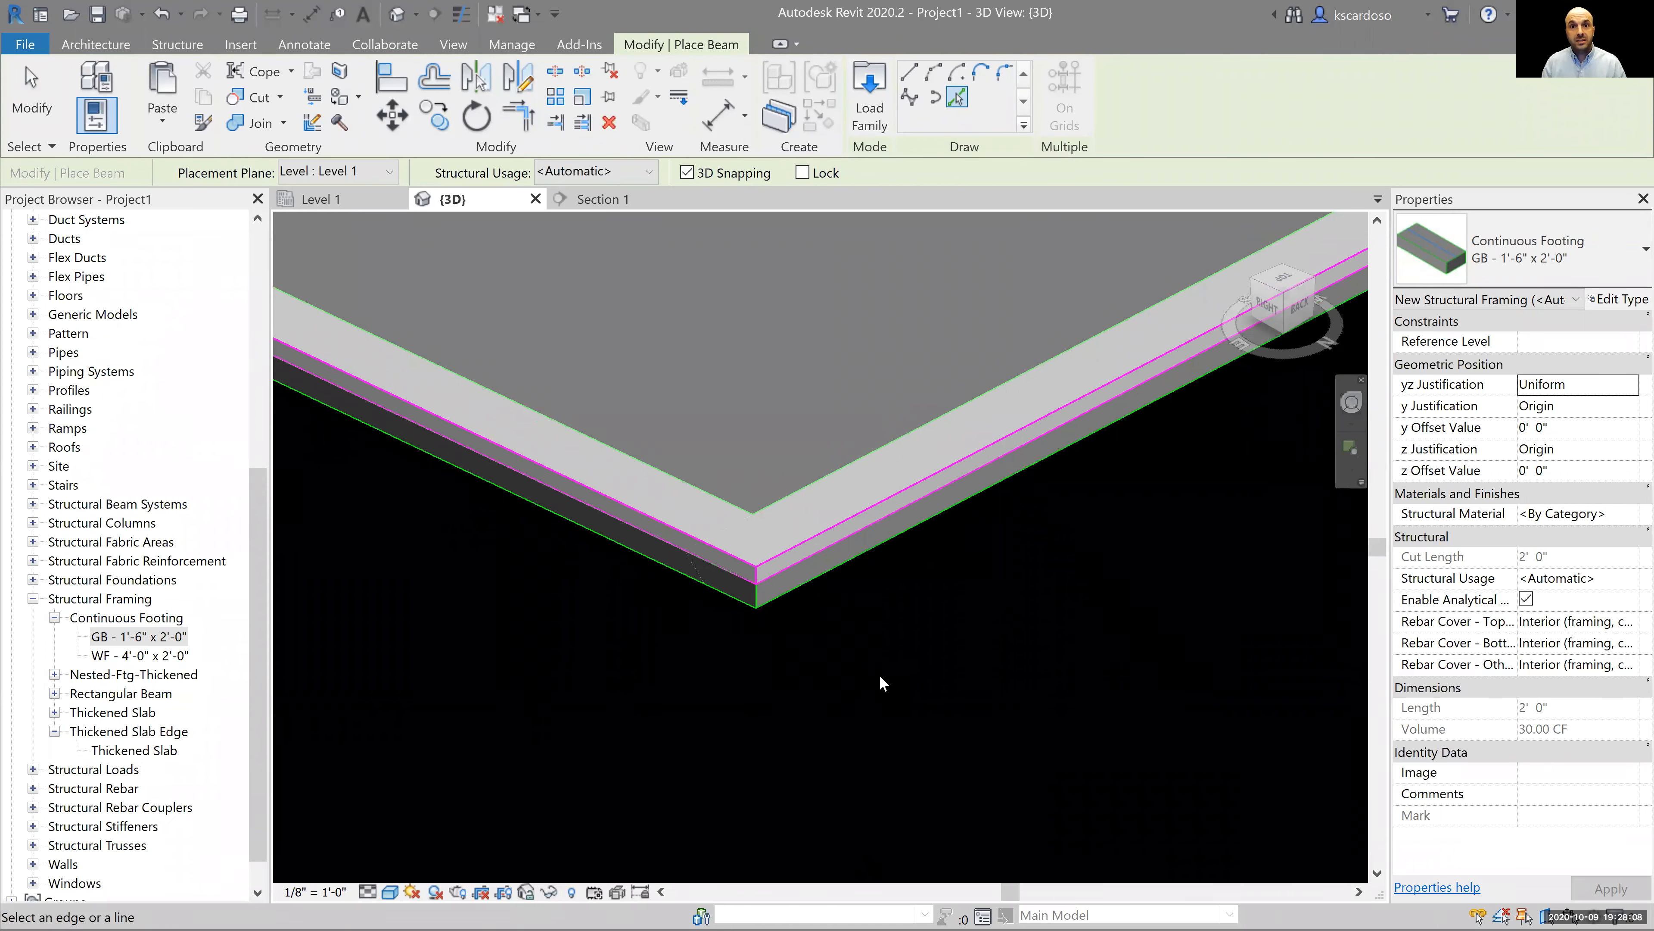
pyautogui.hotkey('alt', 'Tab')
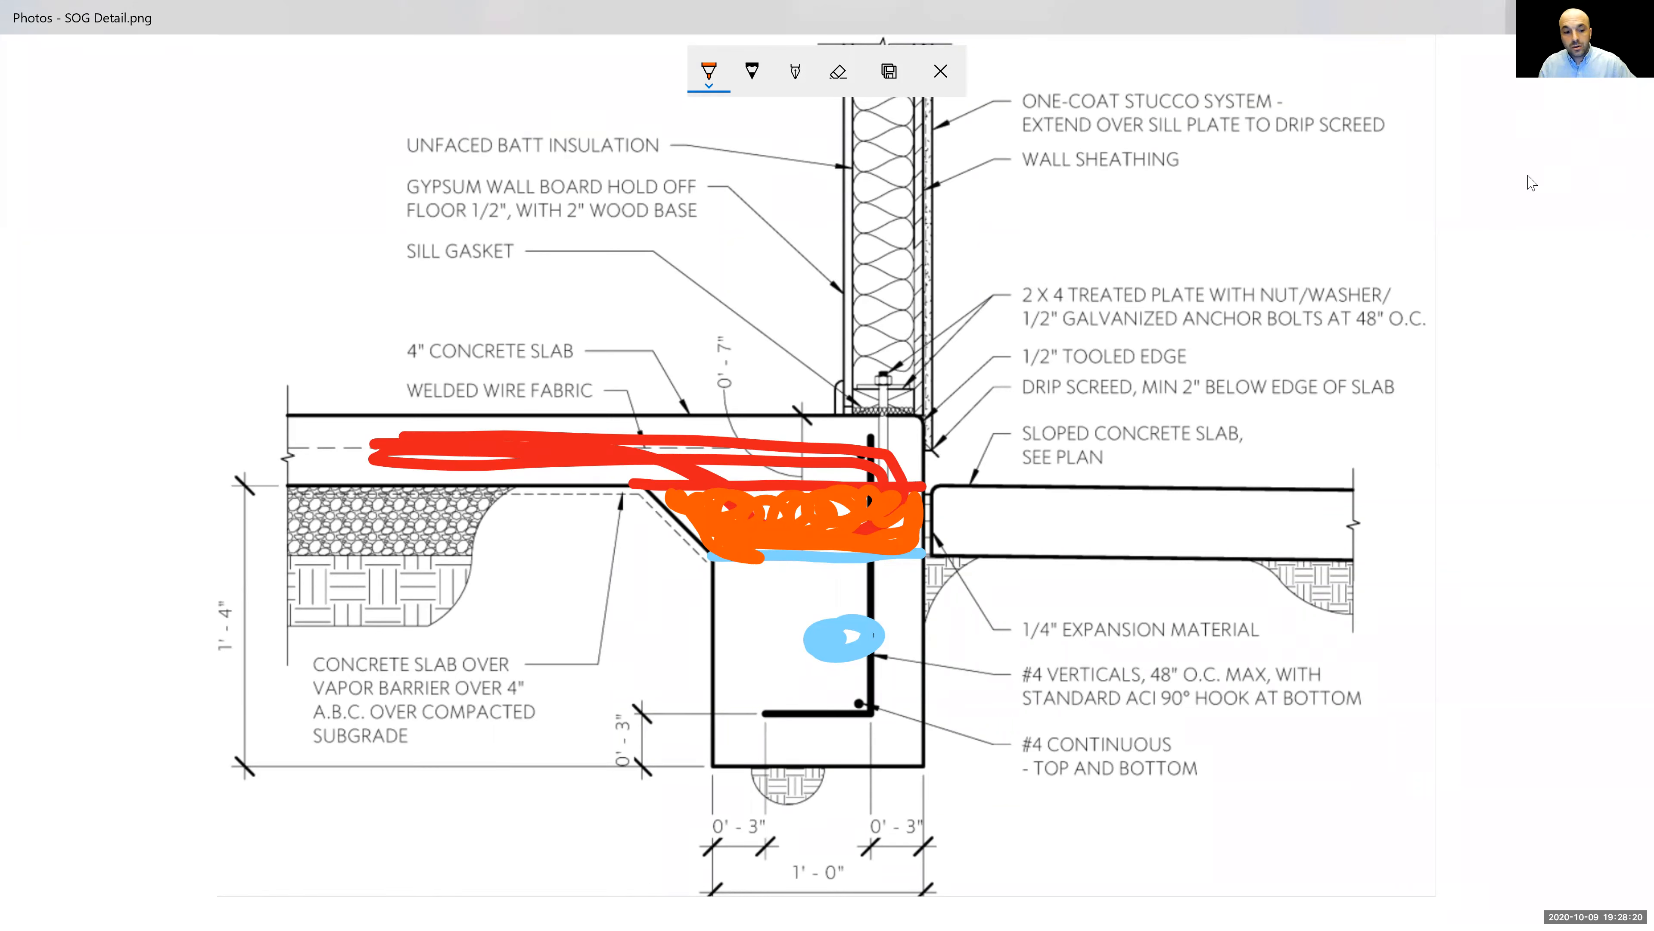
pyautogui.hotkey('alt', 'Tab')
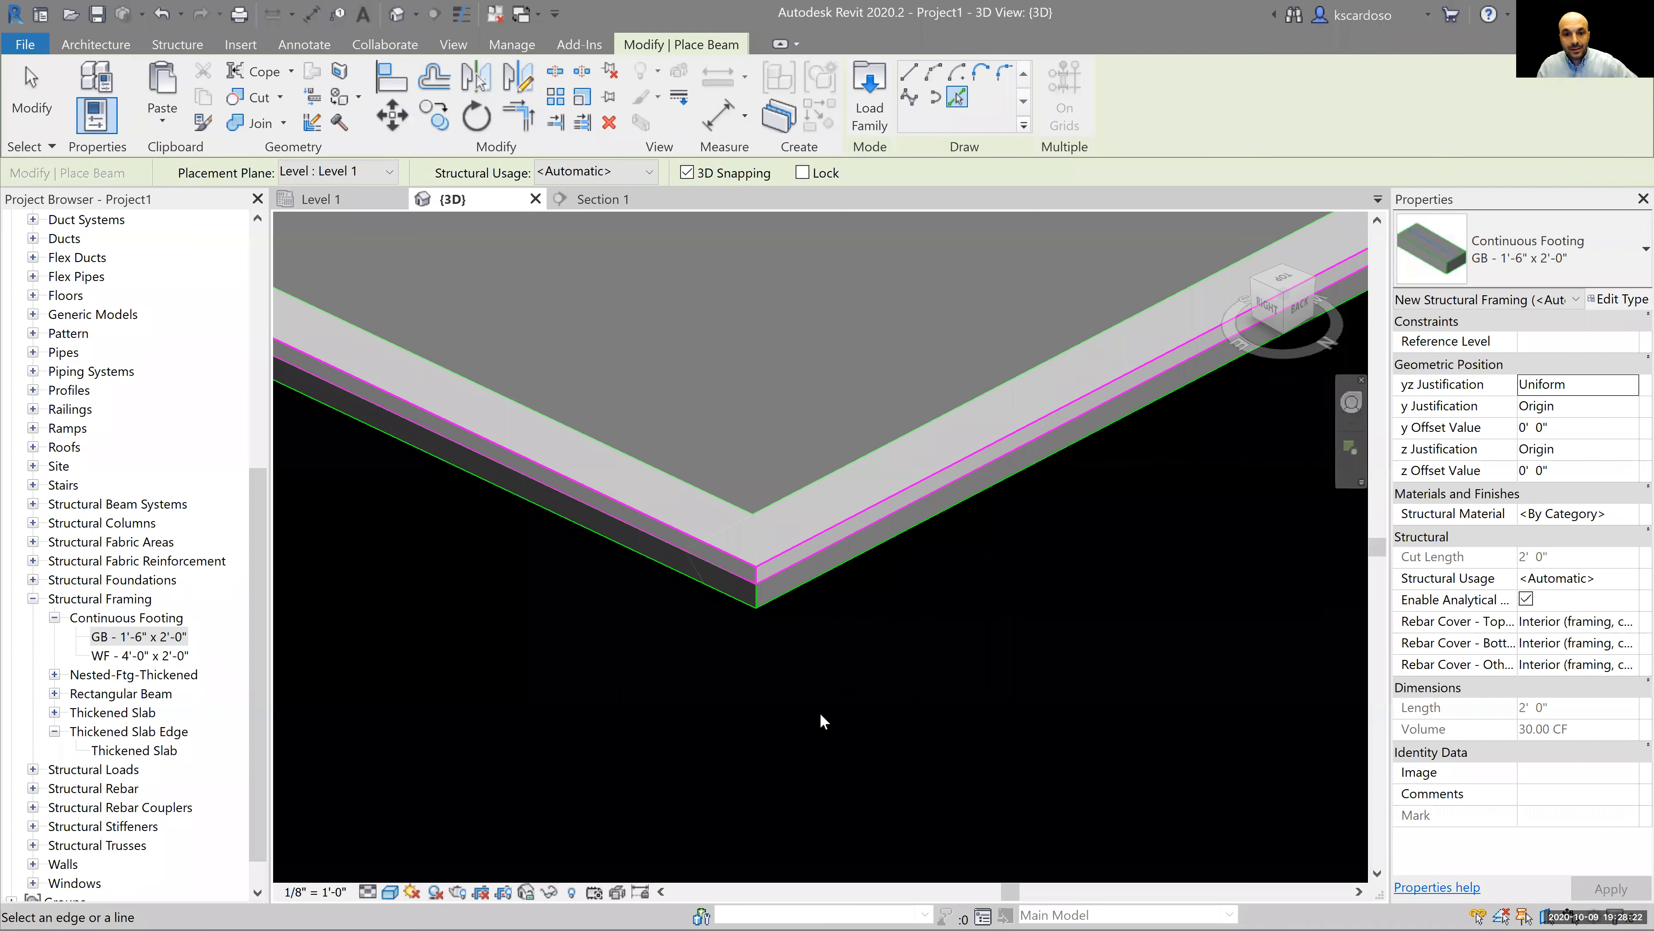
pyautogui.click(882, 542)
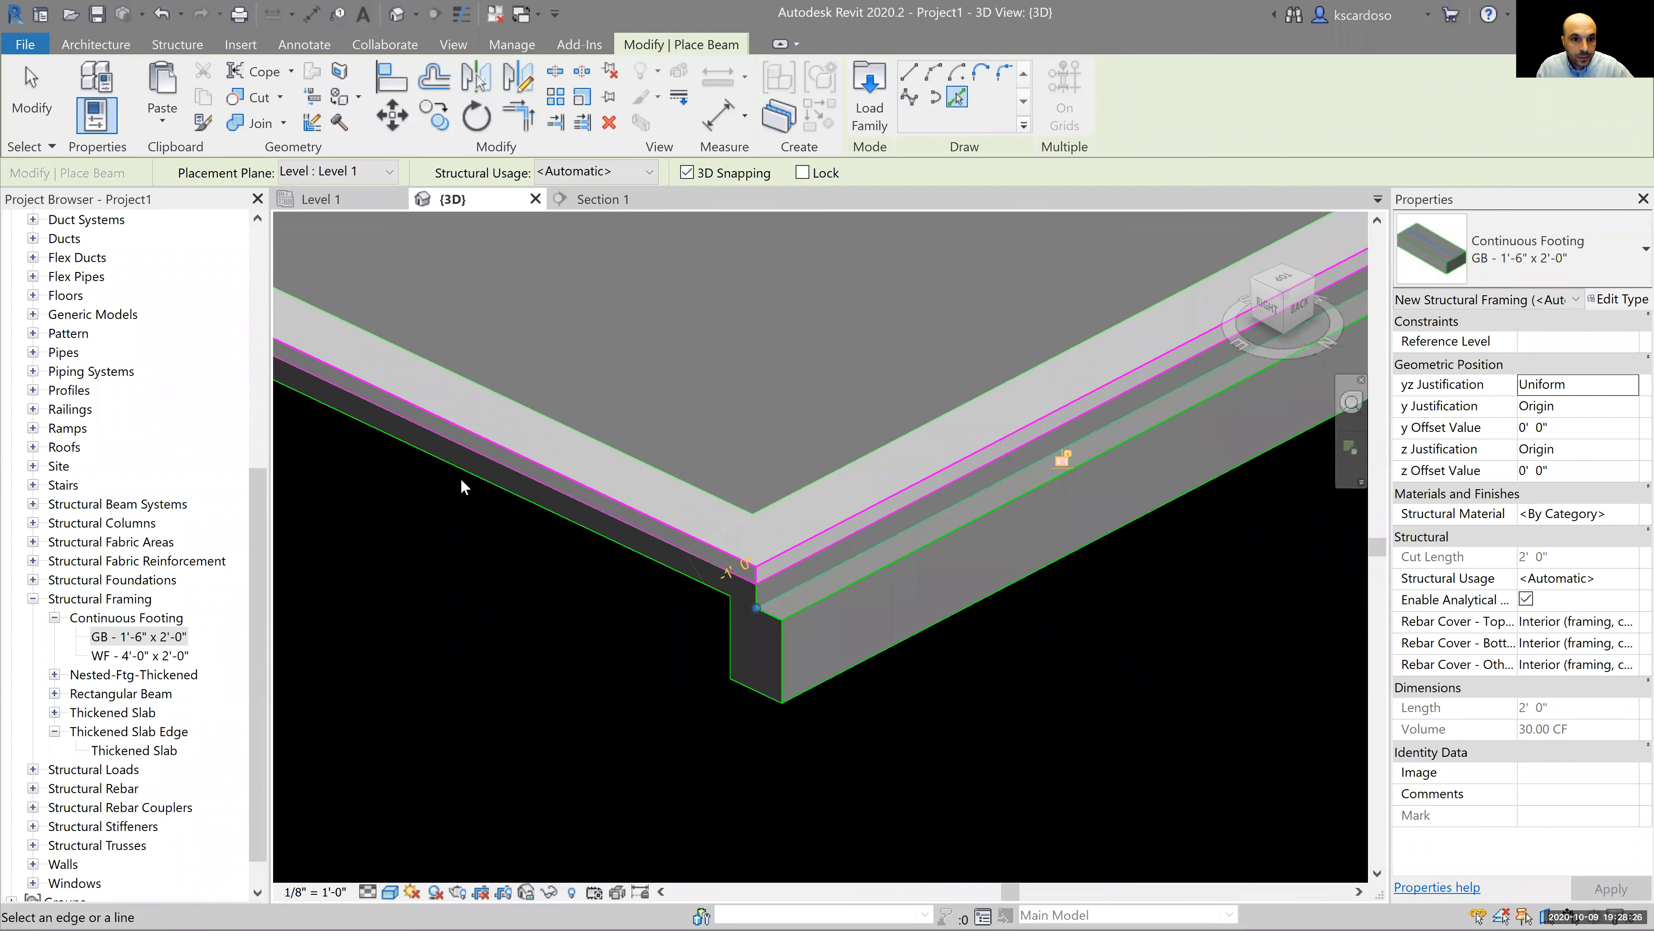
pyautogui.click(460, 520)
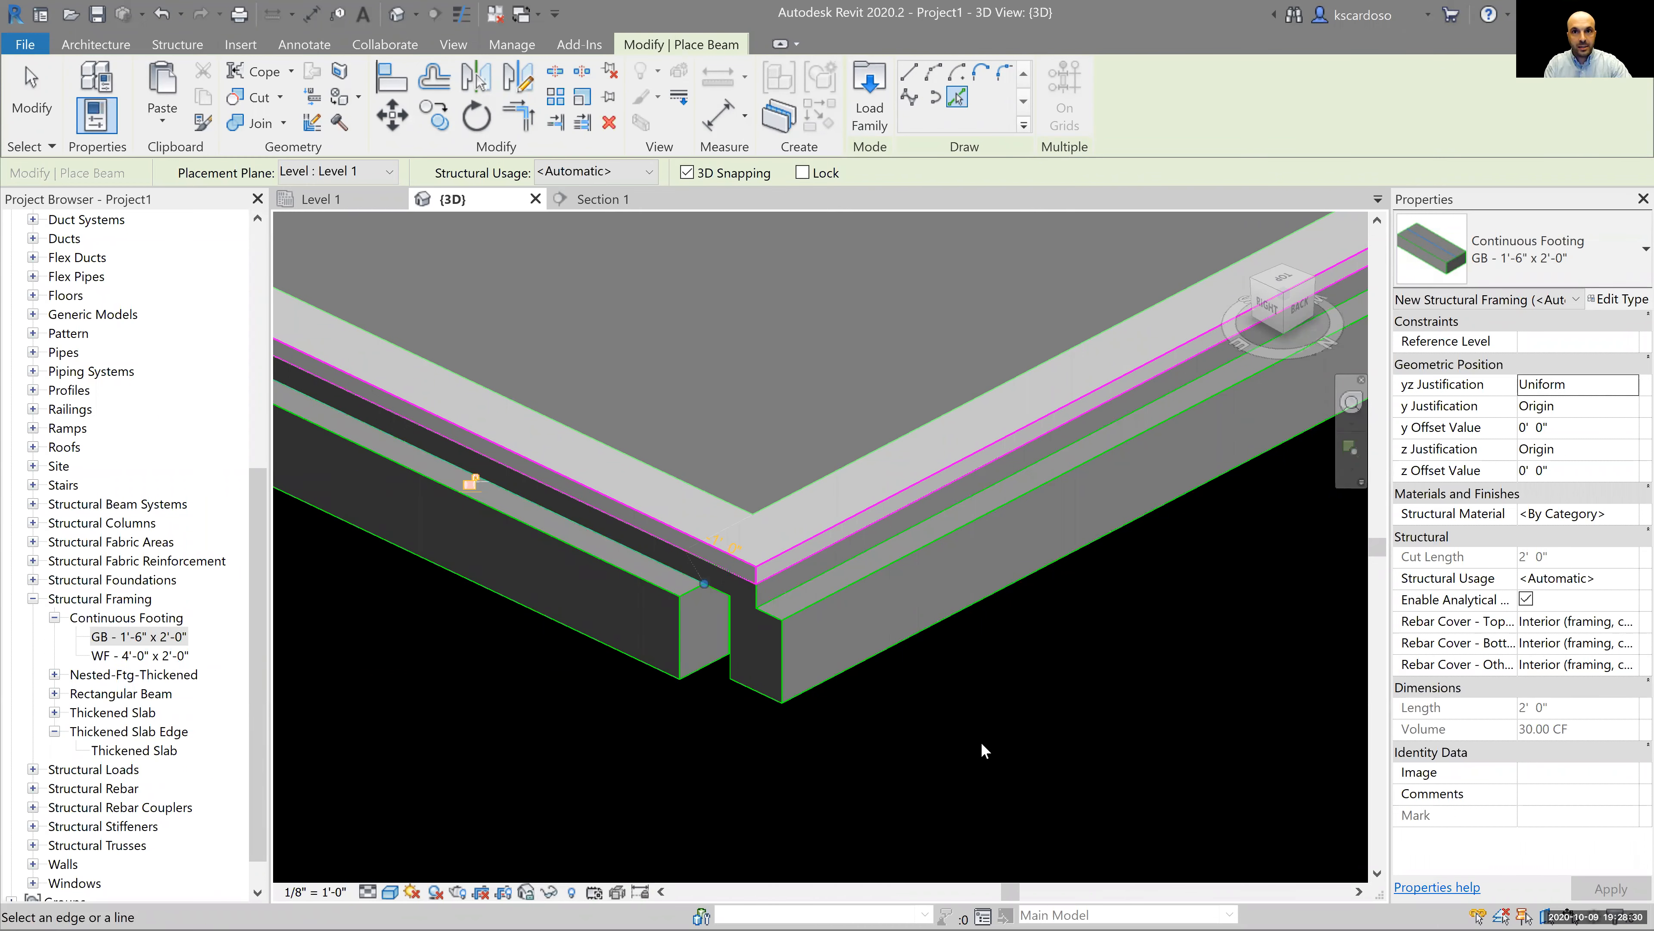
pyautogui.press('Escape')
pyautogui.press('Escape')
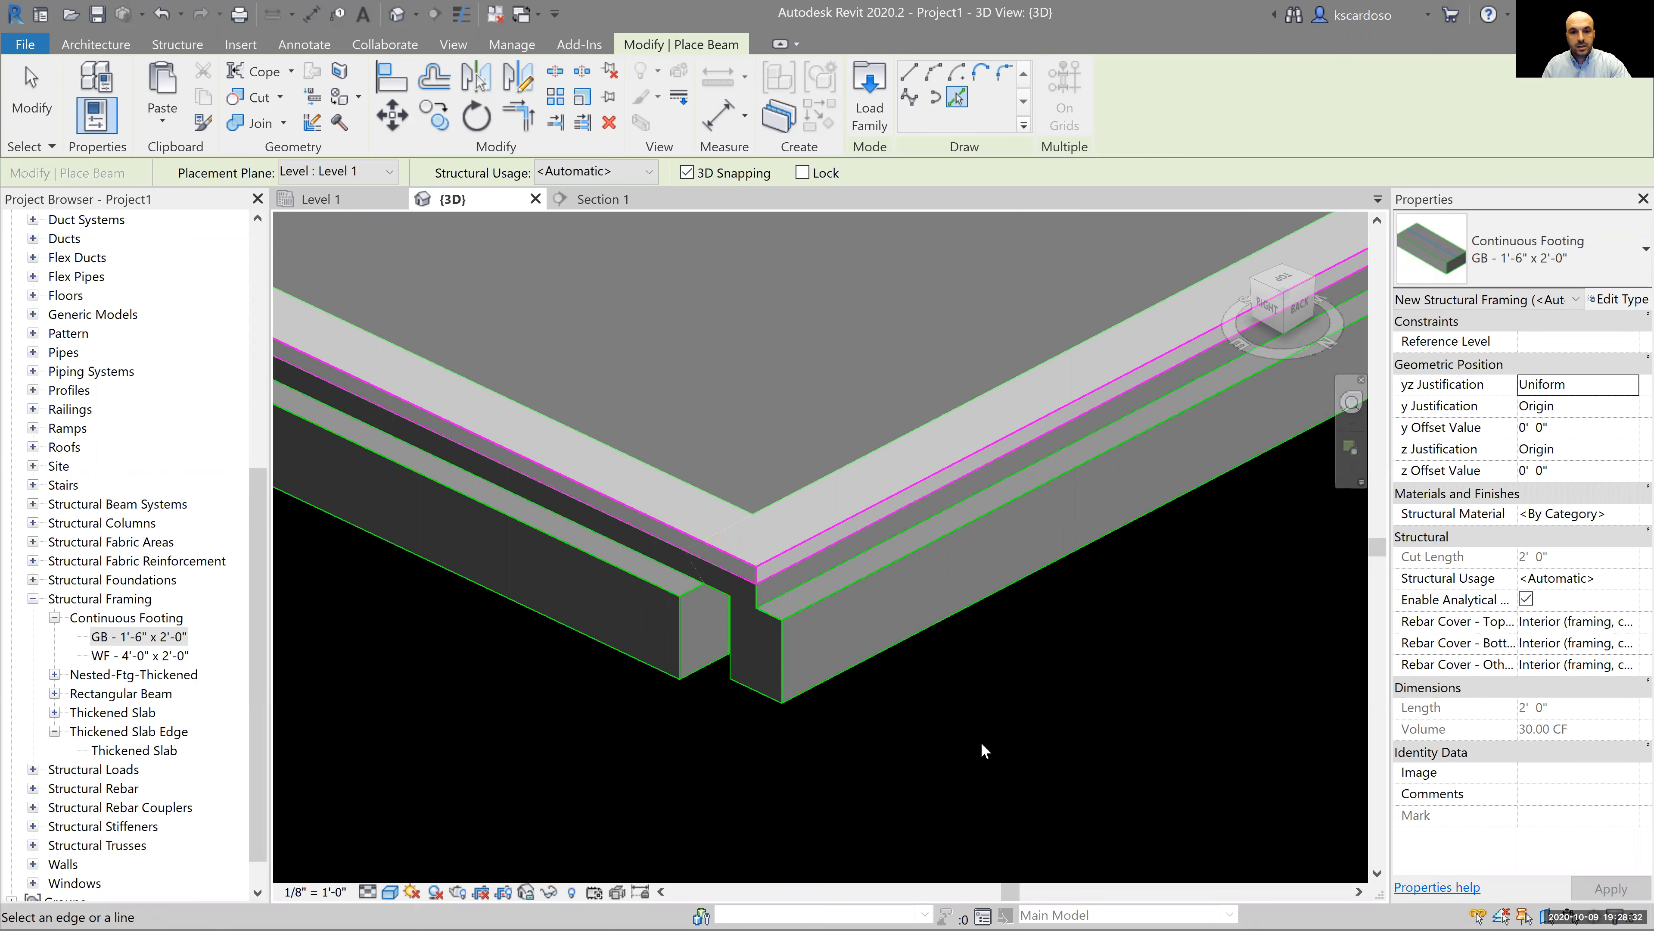
# Trim and extend the two grade beams so that they meet at the slab corner.
pyautogui.scroll(-1, 689, 734)
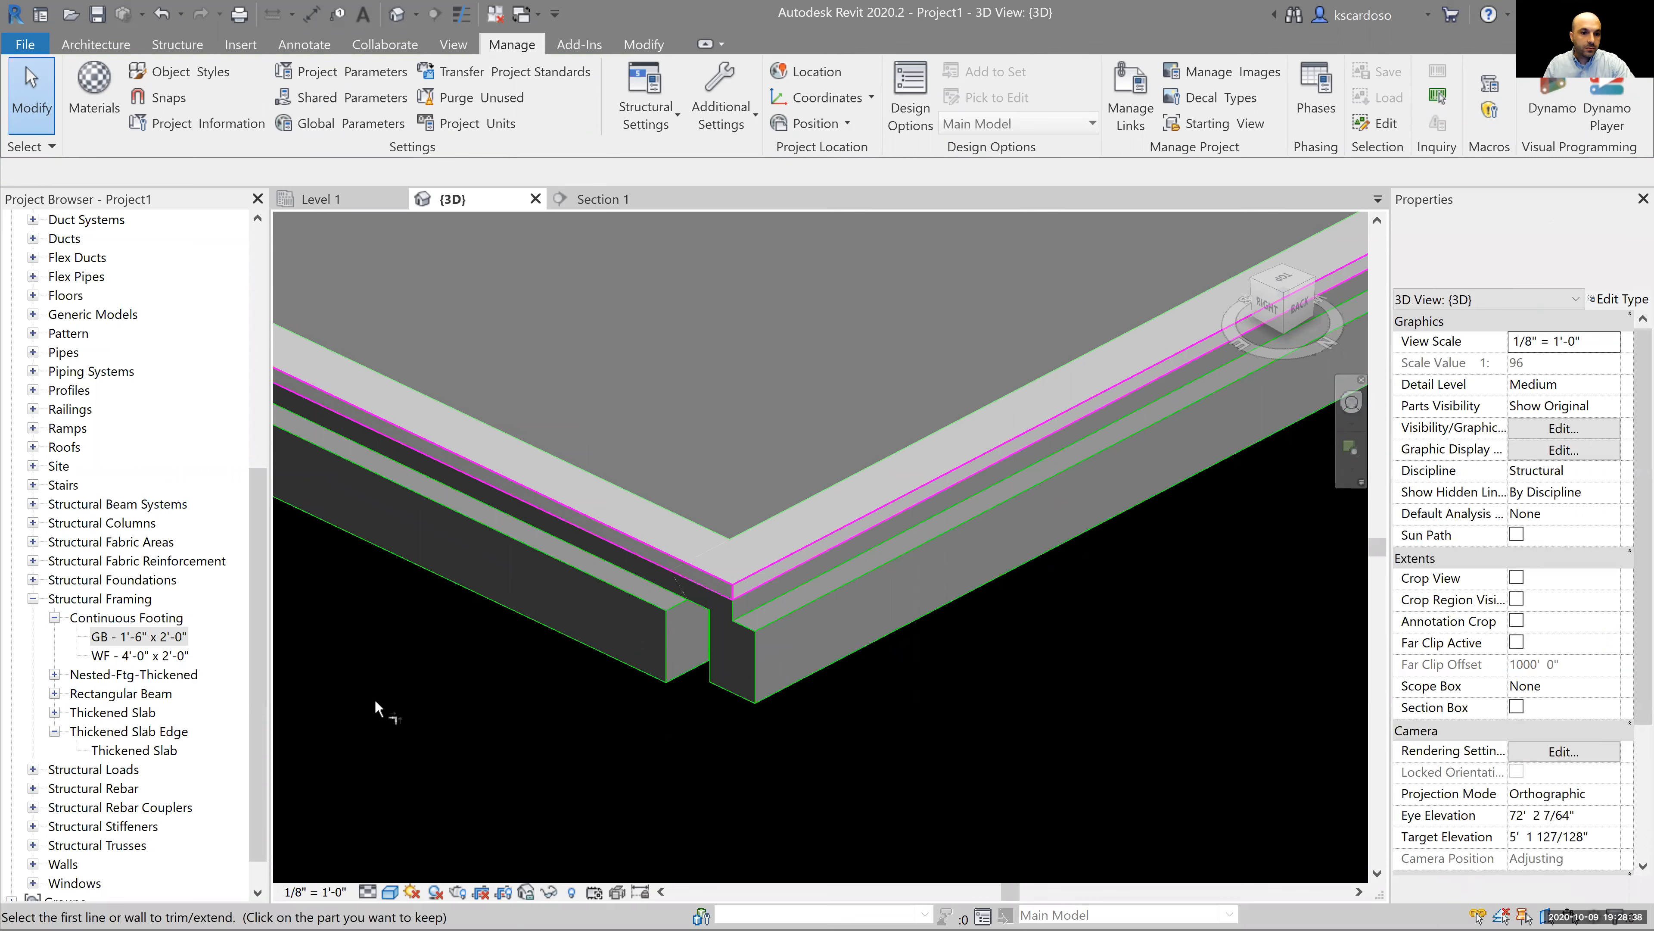
pyautogui.click(352, 544)
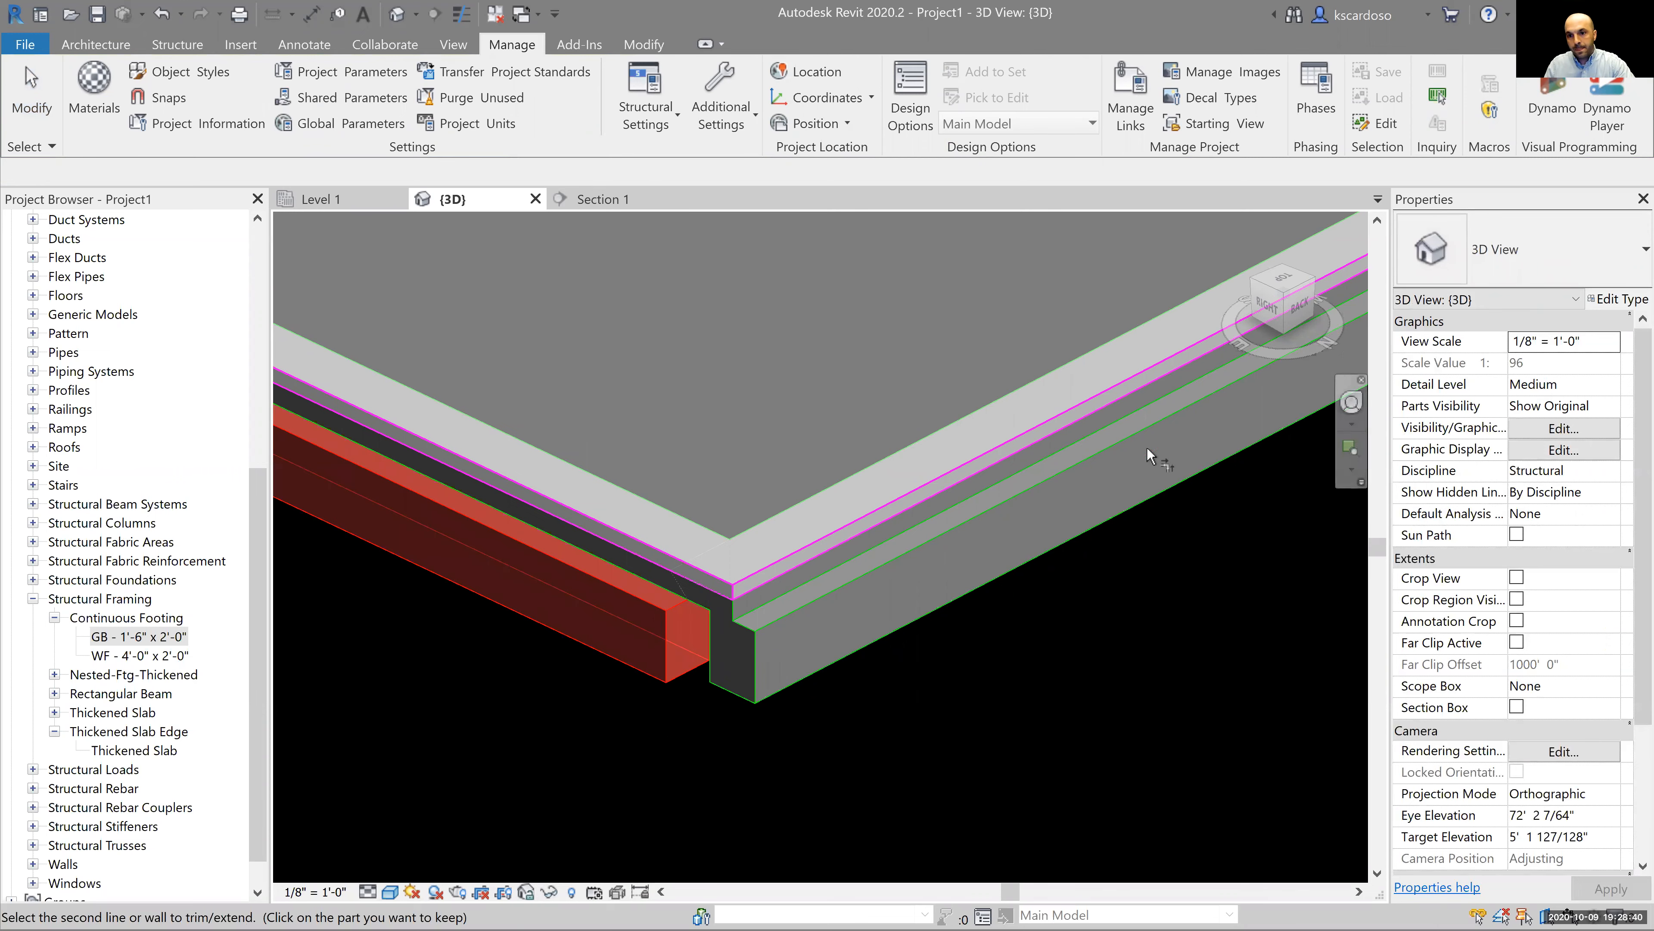
pyautogui.click(1131, 573)
pyautogui.press('Escape')
pyautogui.press('Escape')
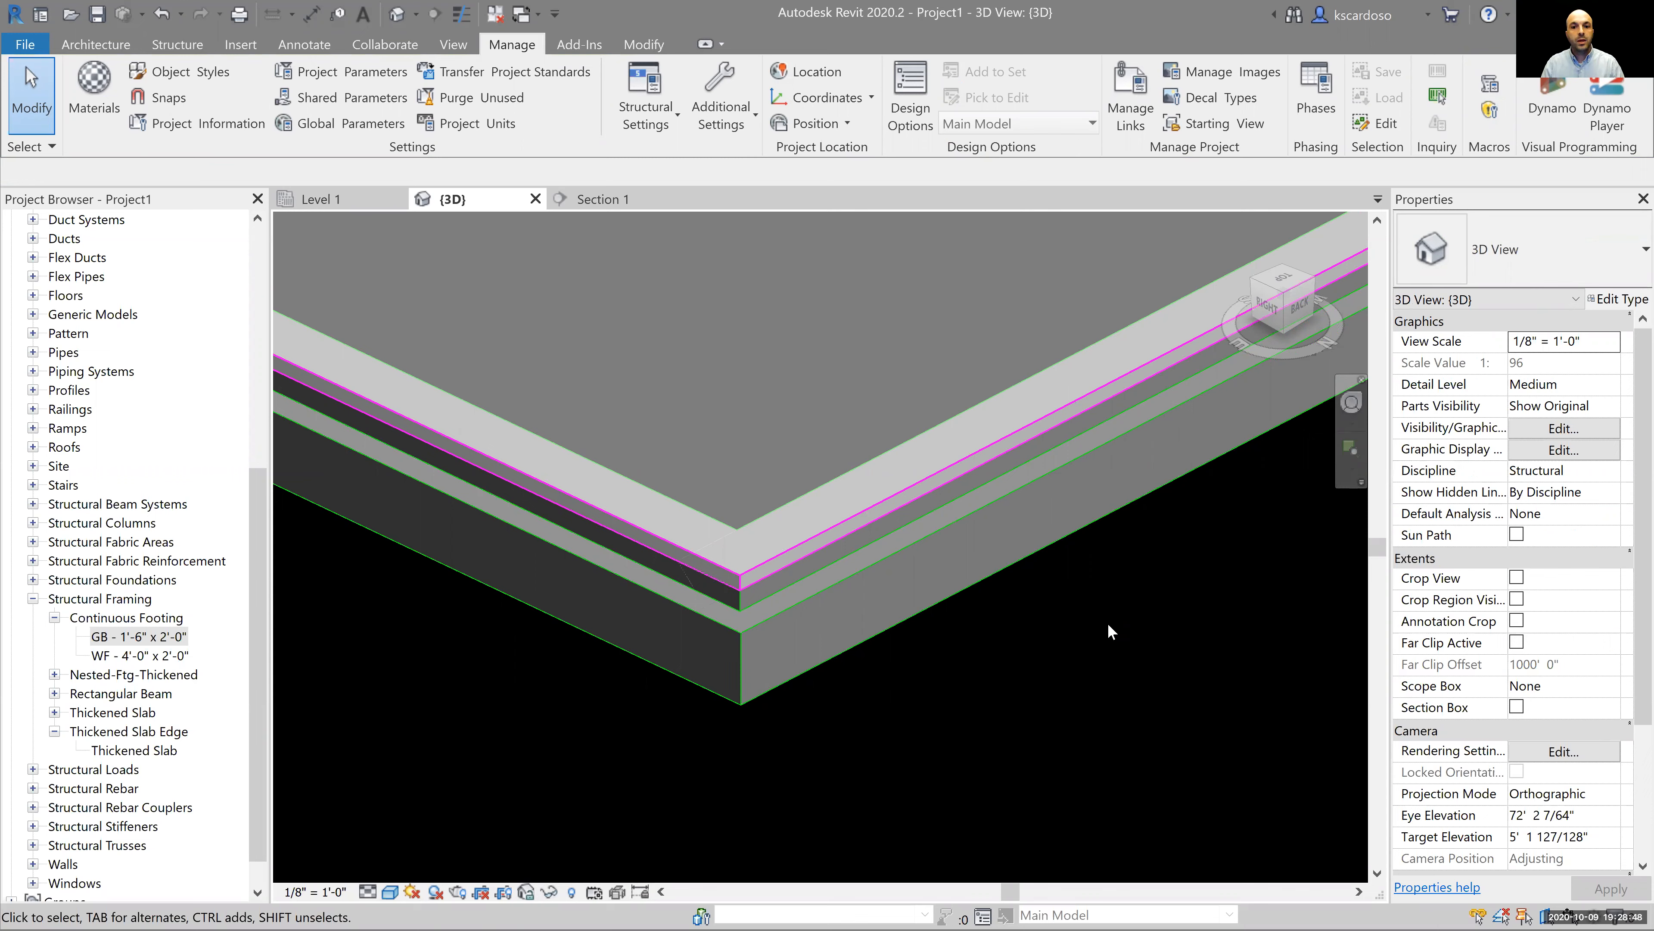
# Try to align the outer face of the back grade beam with the slab's edge face.
pyautogui.press('a')
pyautogui.press('l')
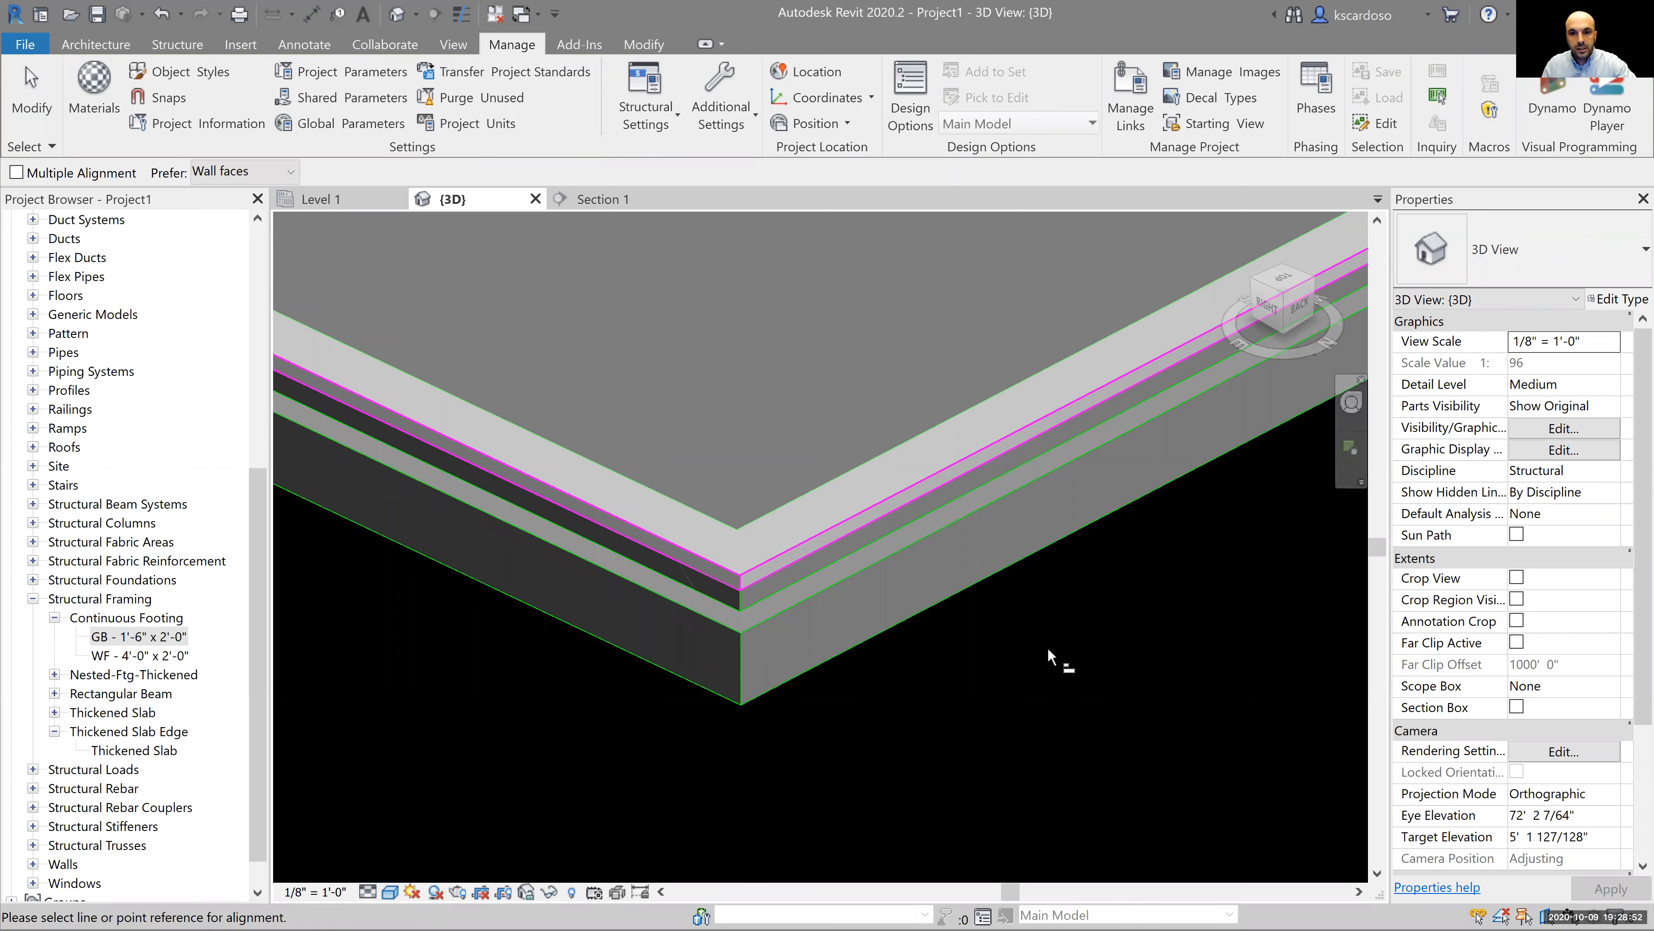
pyautogui.scroll(2, 1049, 650)
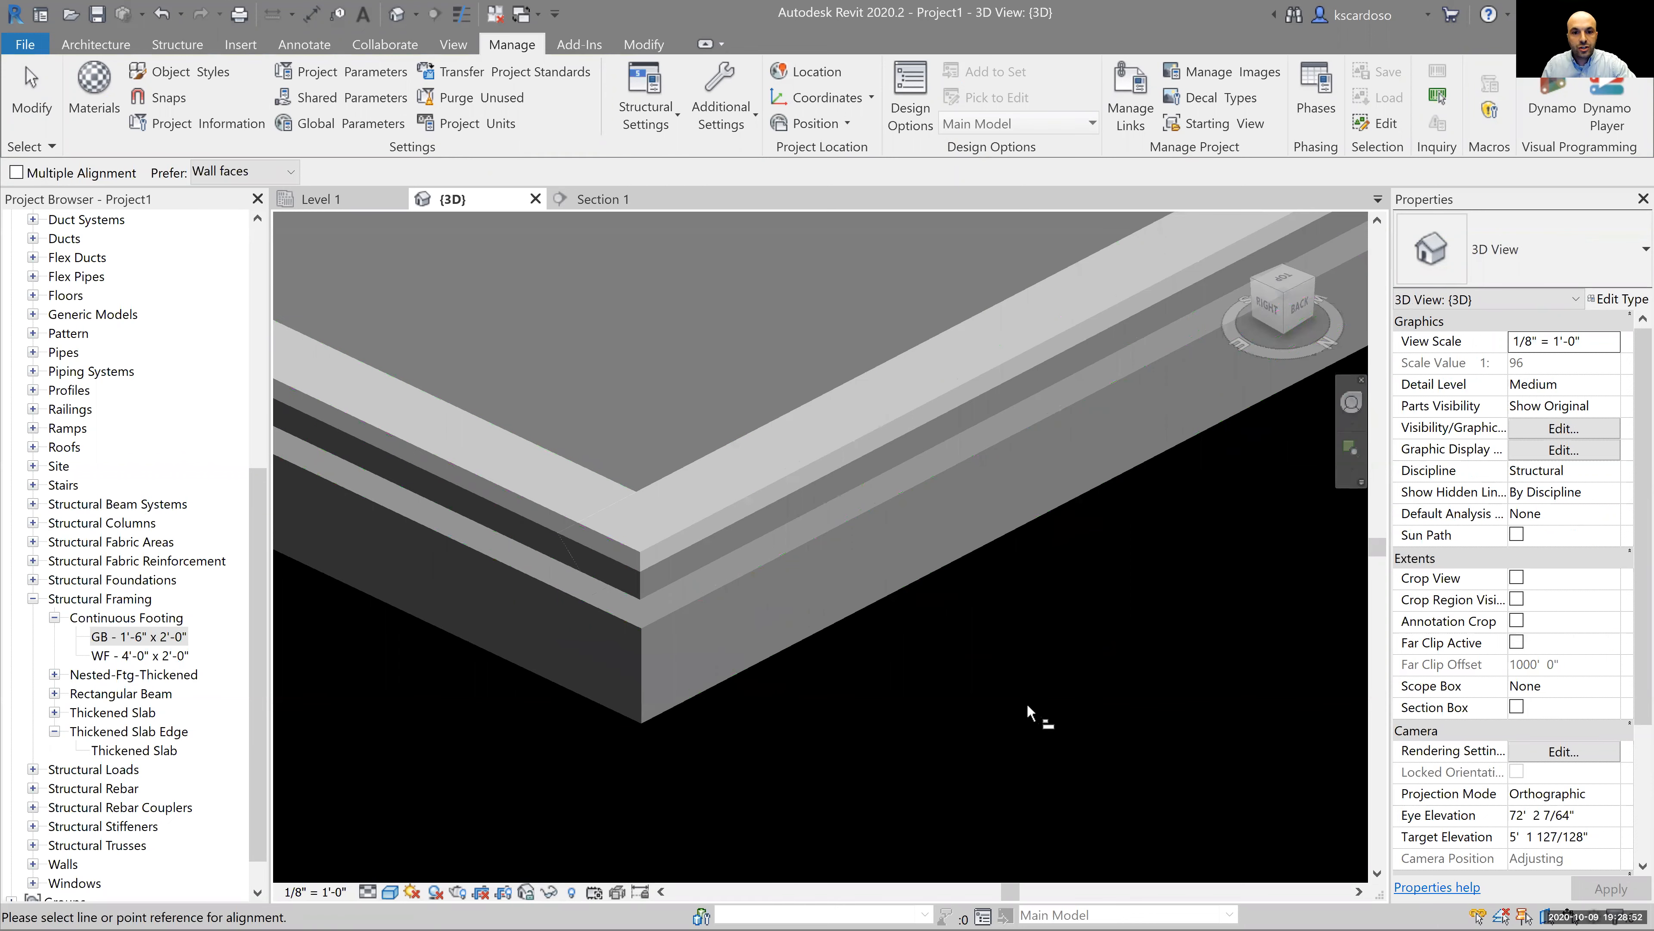
pyautogui.click(990, 371)
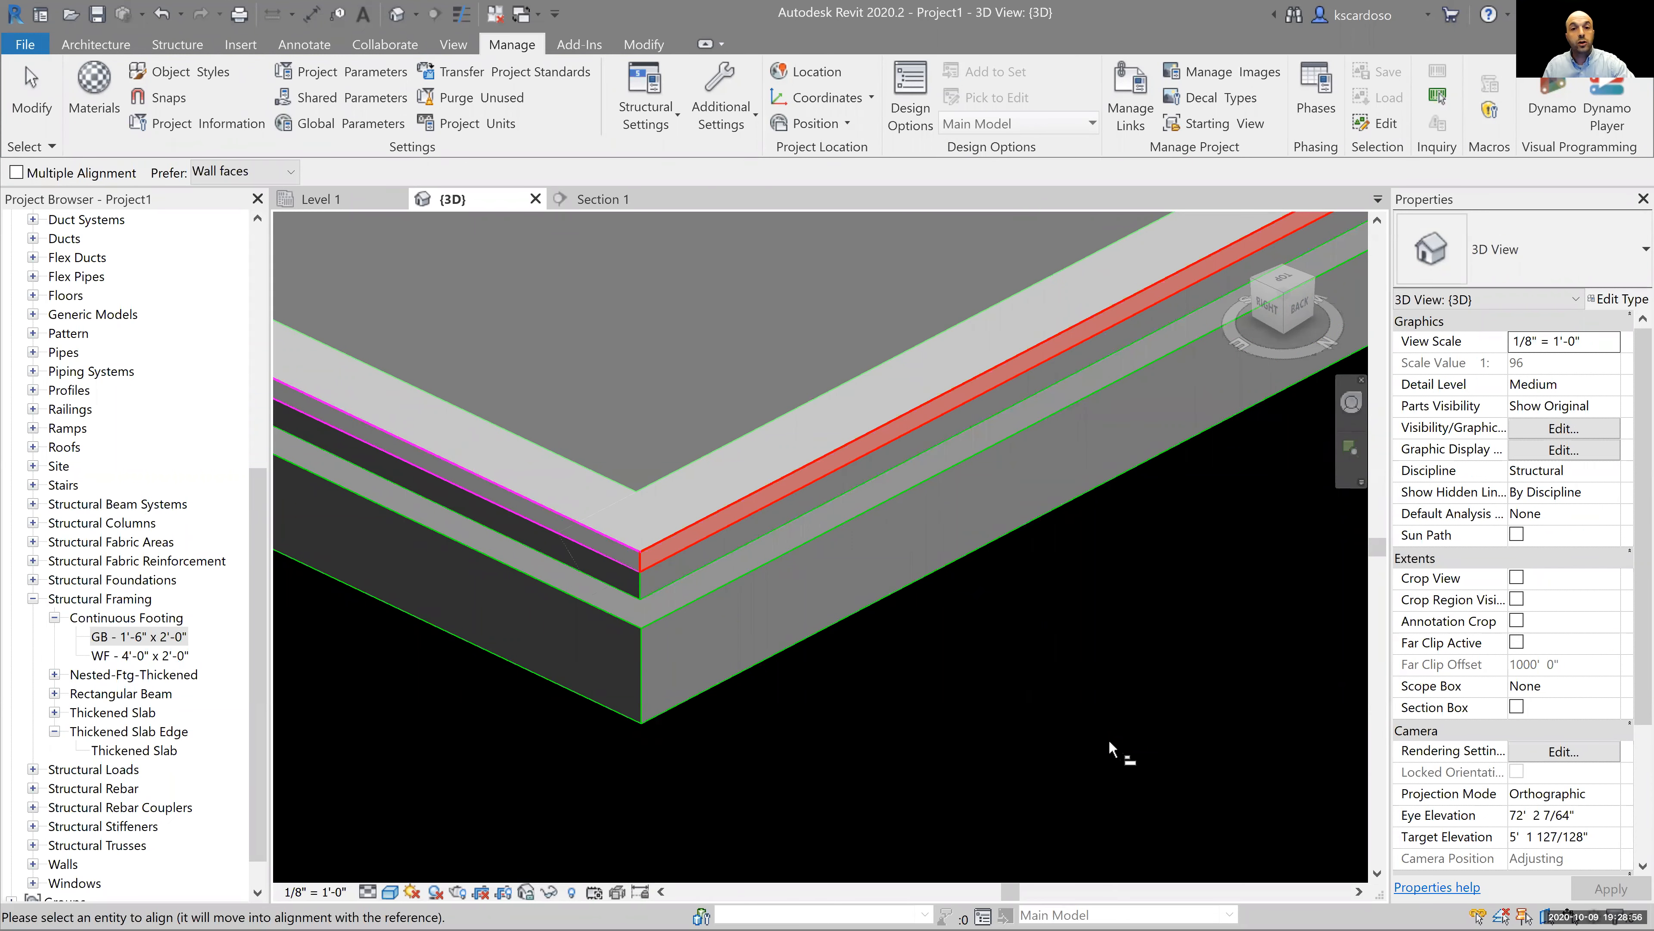
pyautogui.click(1106, 442)
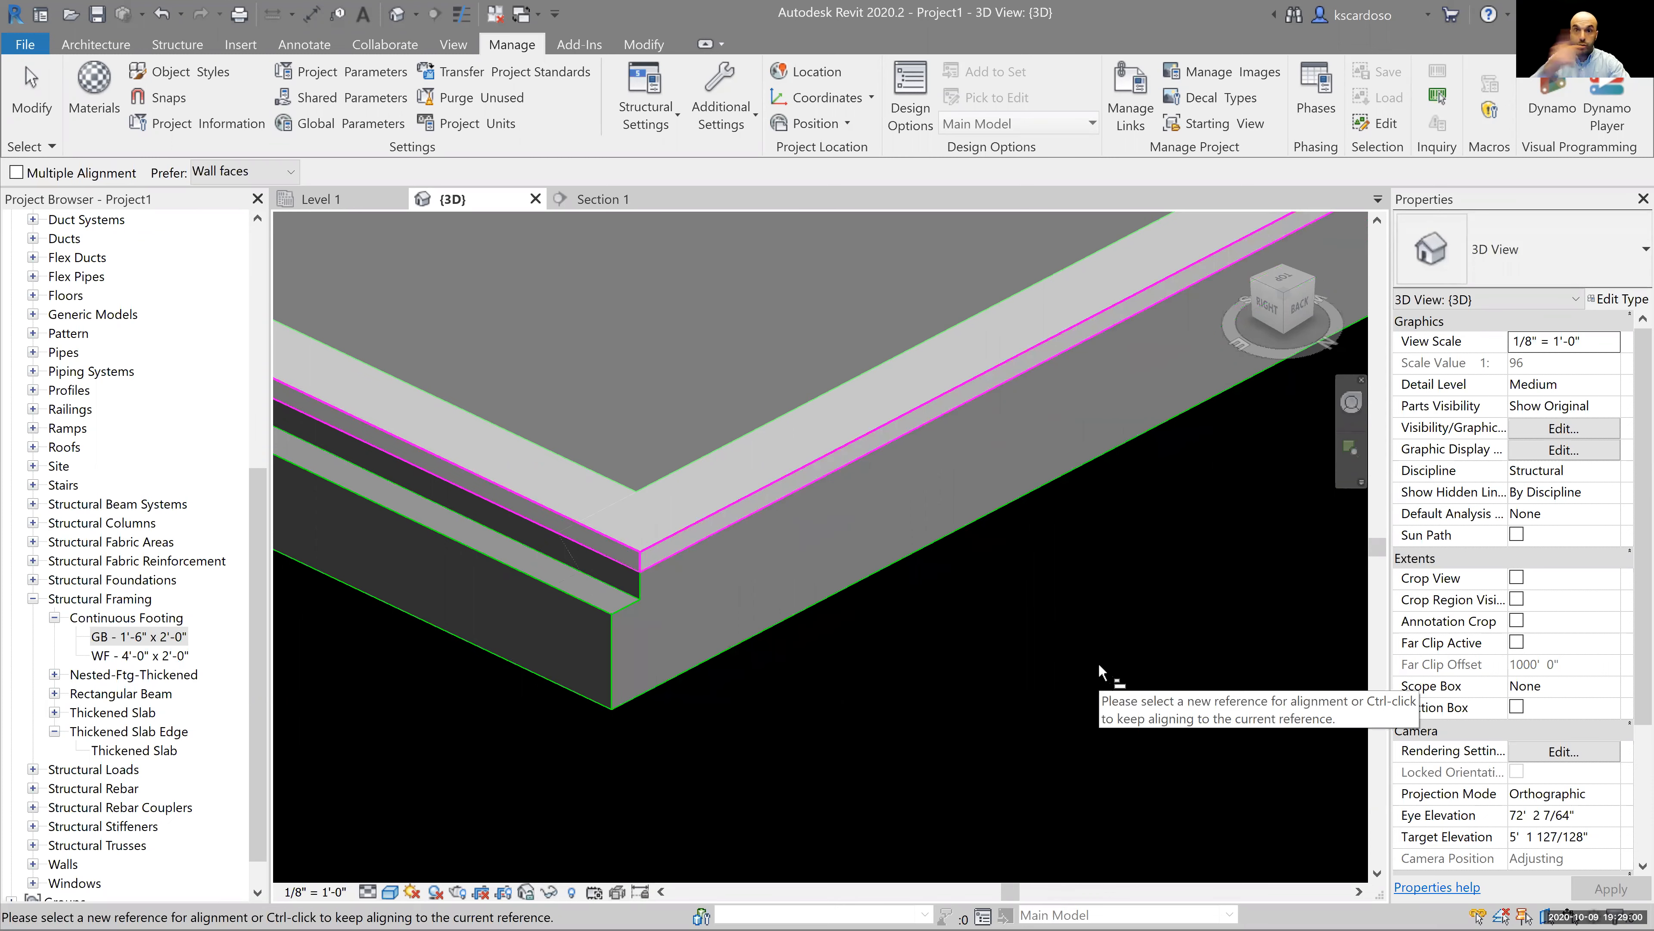
pyautogui.press('Escape')
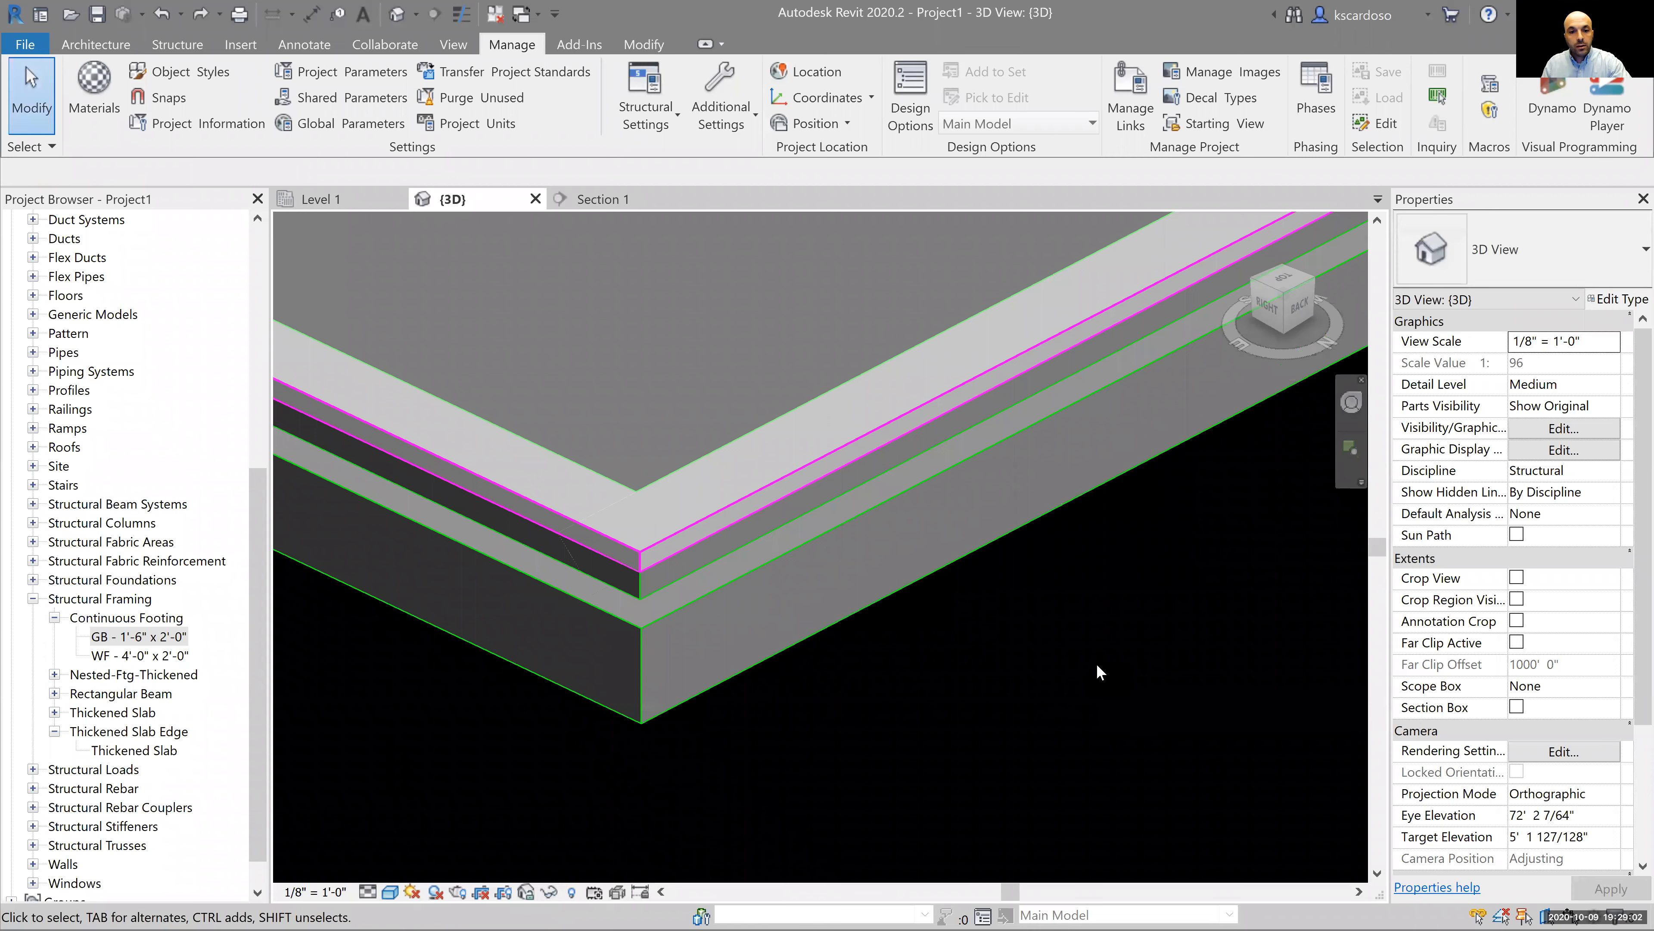
# Set the y Justification of the back grade beam to Left.
pyautogui.click(1086, 507)
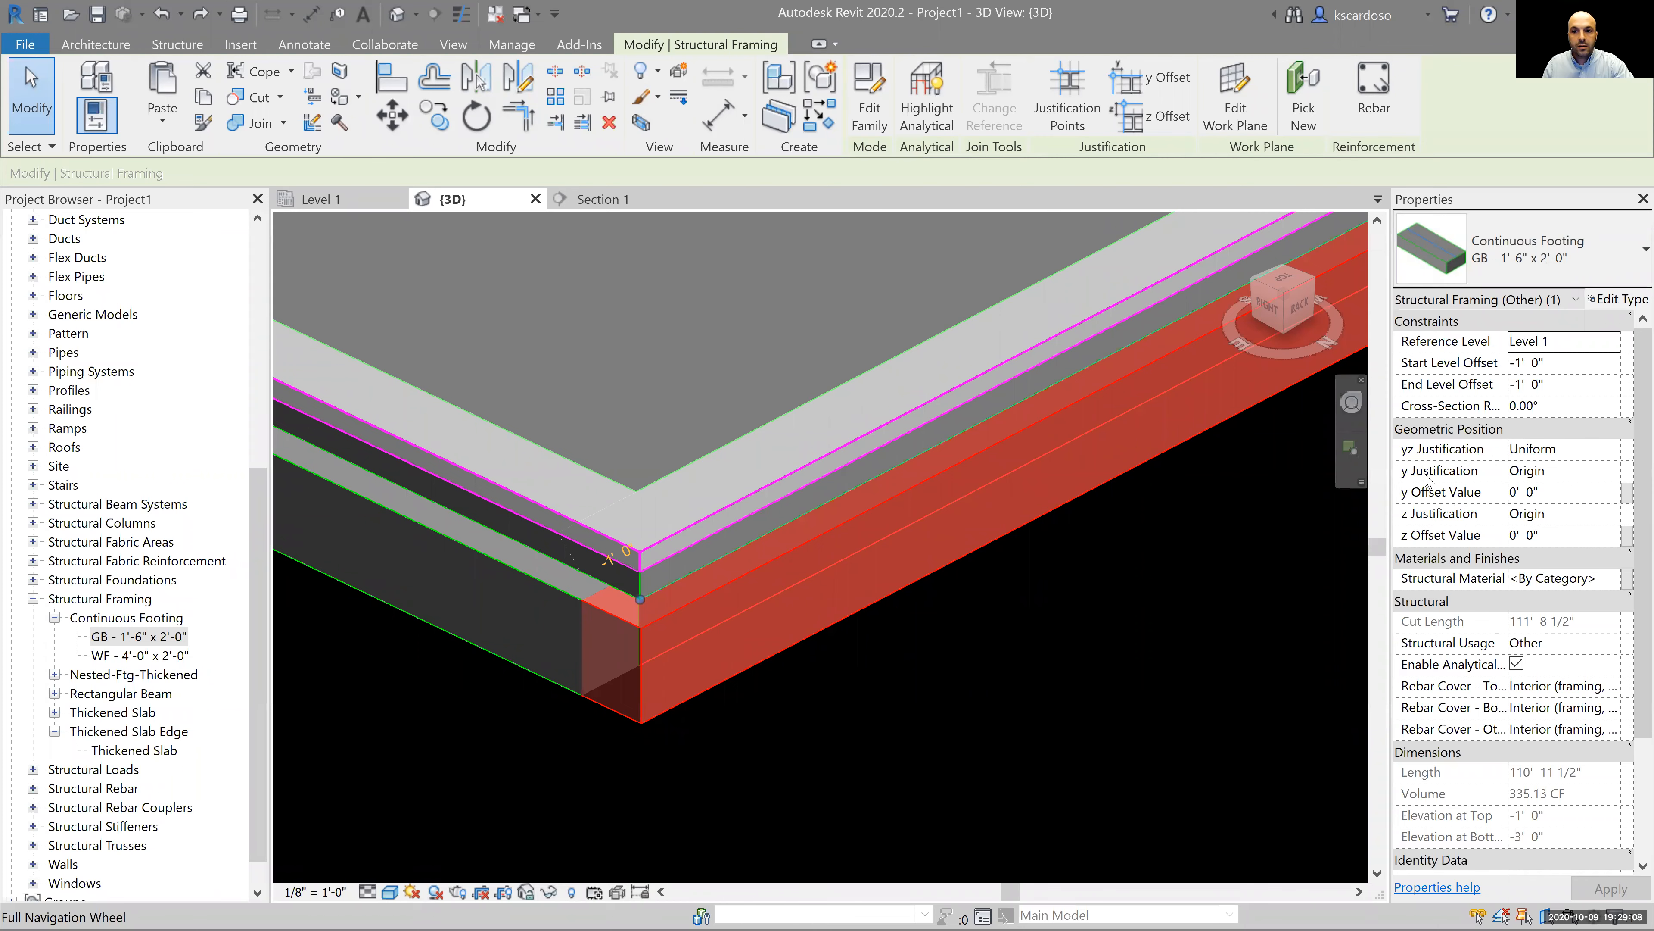
pyautogui.click(1573, 473)
pyautogui.click(1614, 470)
pyautogui.click(1530, 515)
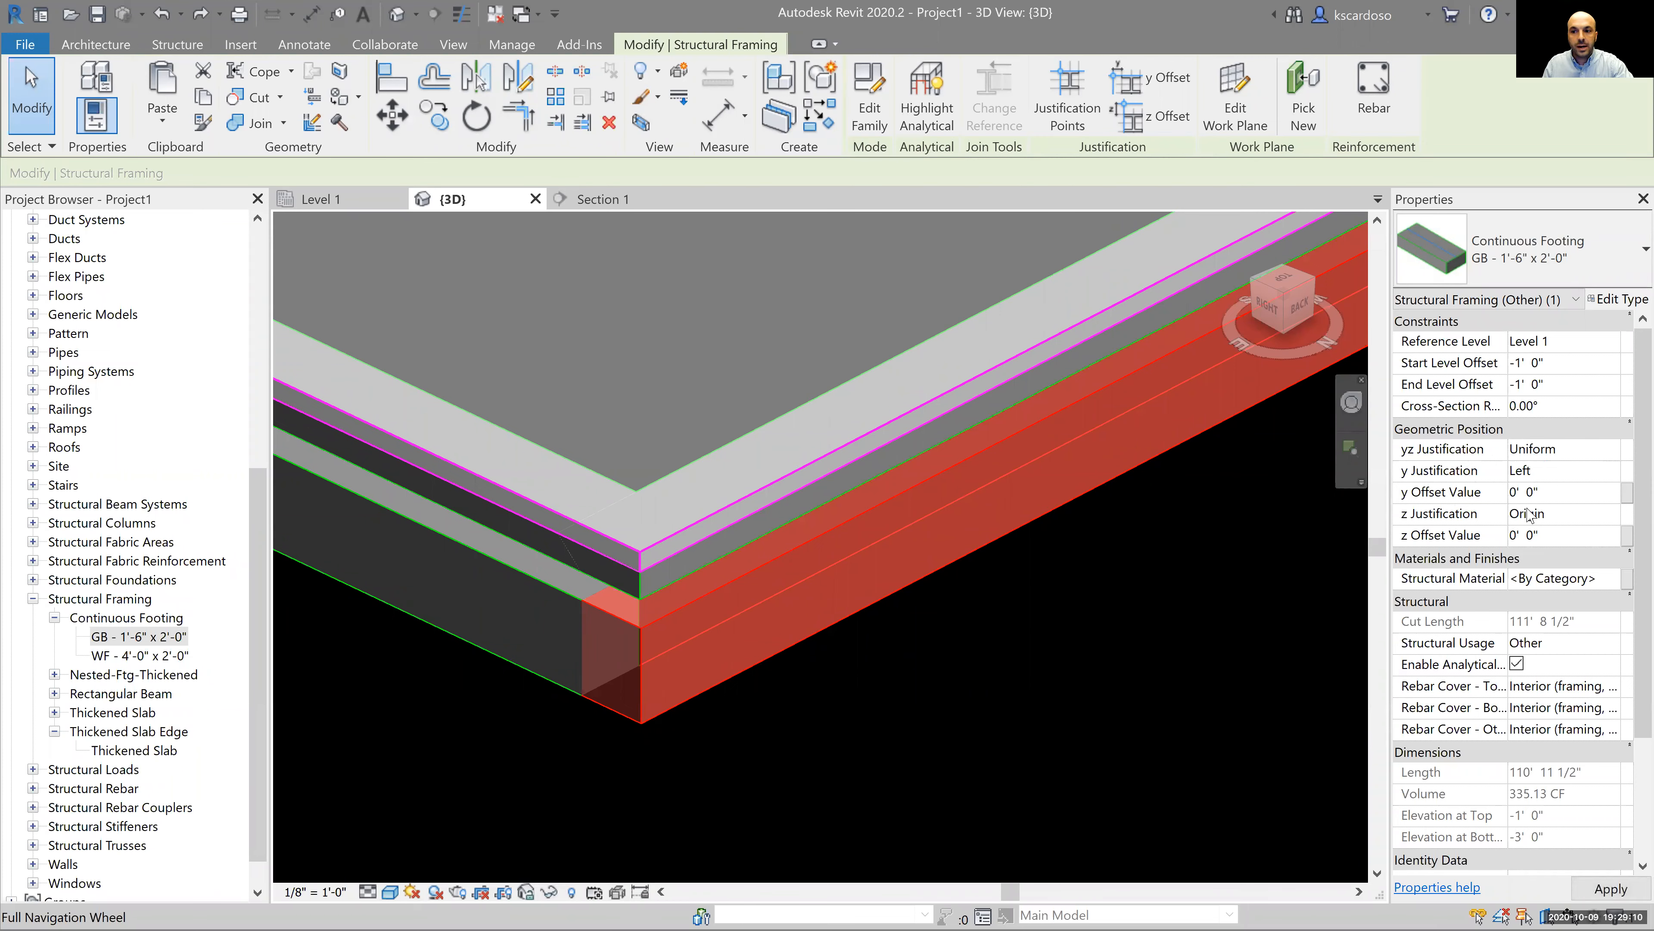
# Set the y Justification of the back grade beam to Right.
pyautogui.click(1609, 476)
pyautogui.click(1610, 473)
pyautogui.click(1563, 552)
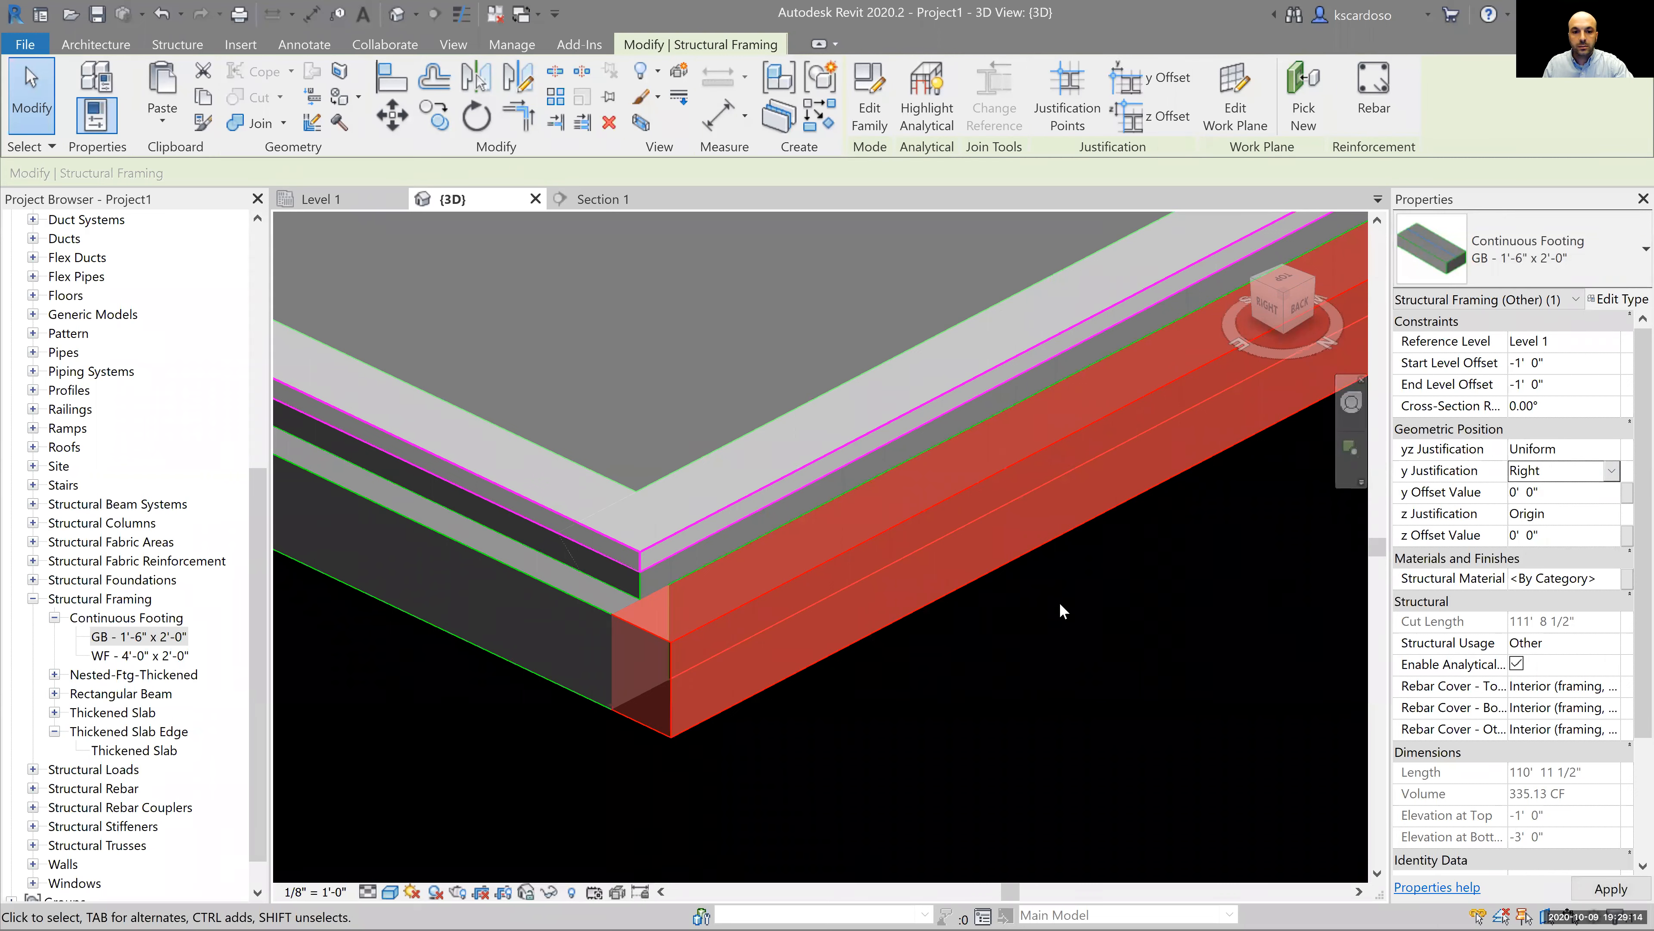
pyautogui.click(1013, 740)
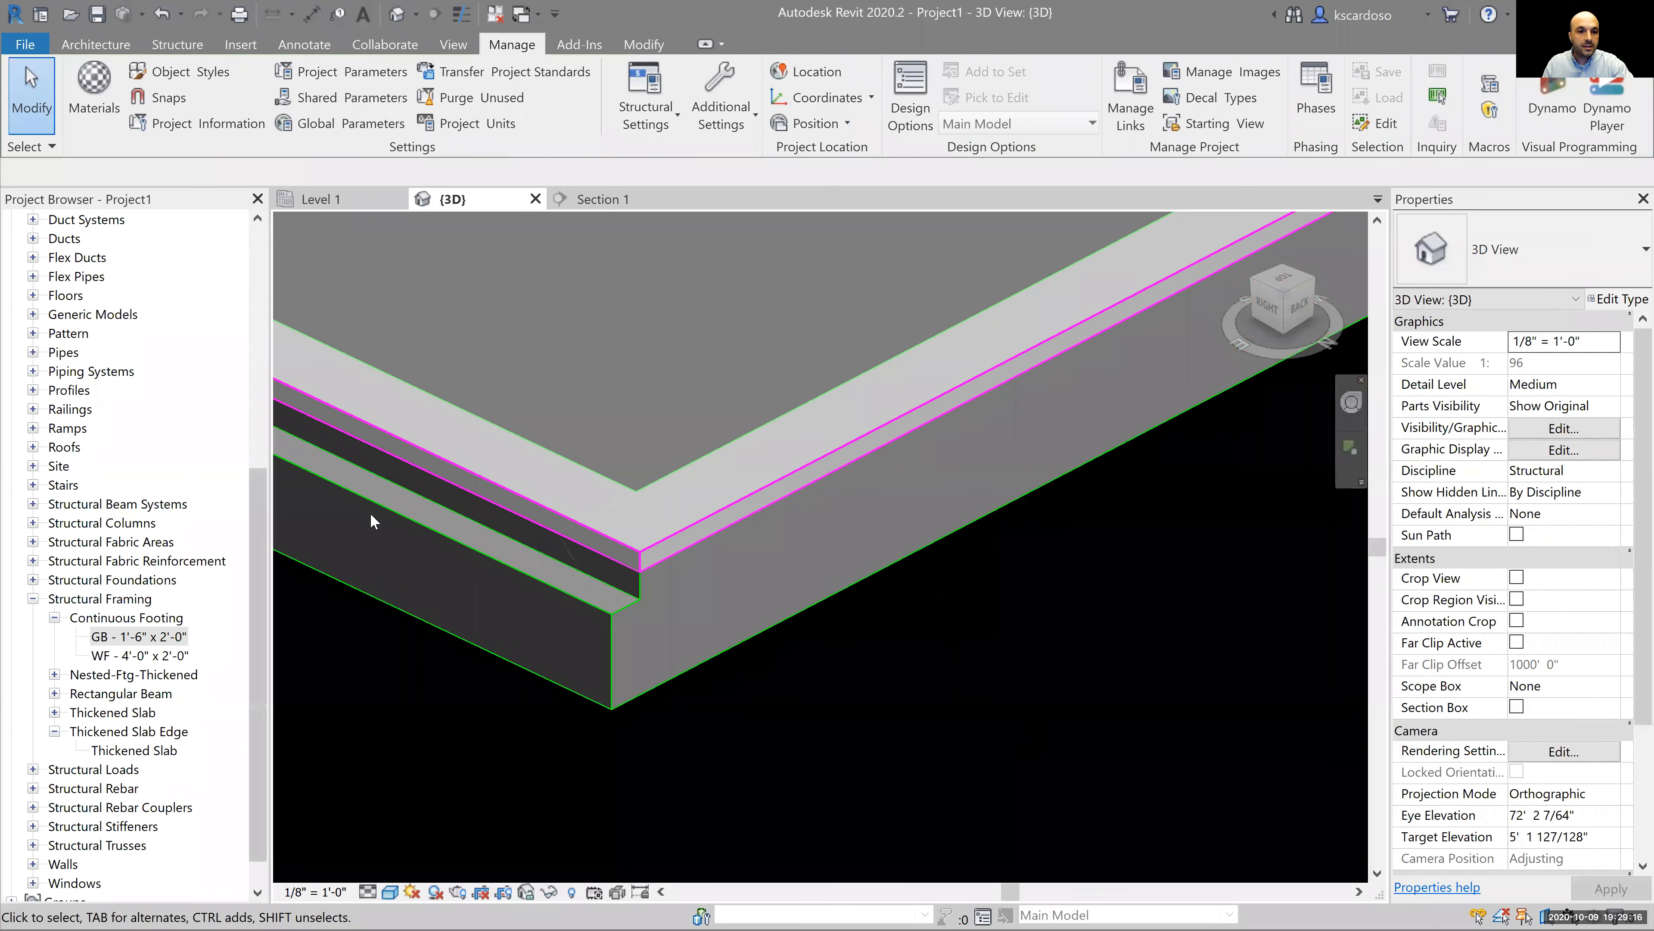
# Set the y Justification of the other grade beam meeting at the slab corner to Right.
pyautogui.click(853, 645)
pyautogui.click(1618, 473)
pyautogui.click(1612, 472)
pyautogui.click(1563, 551)
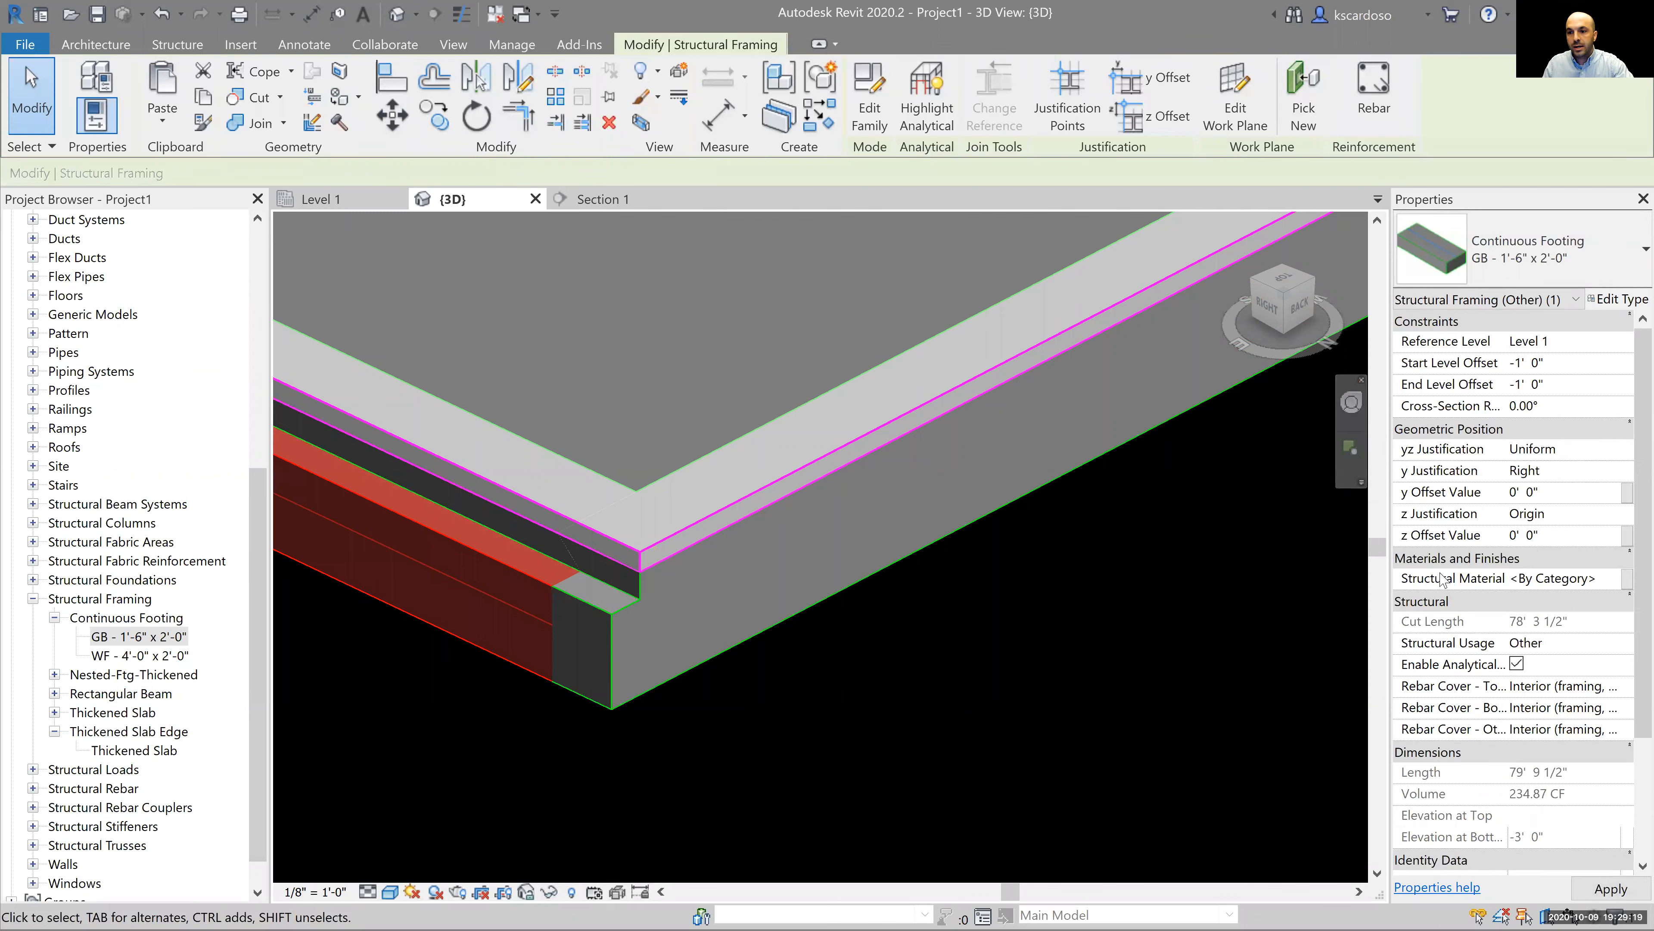
pyautogui.click(1137, 674)
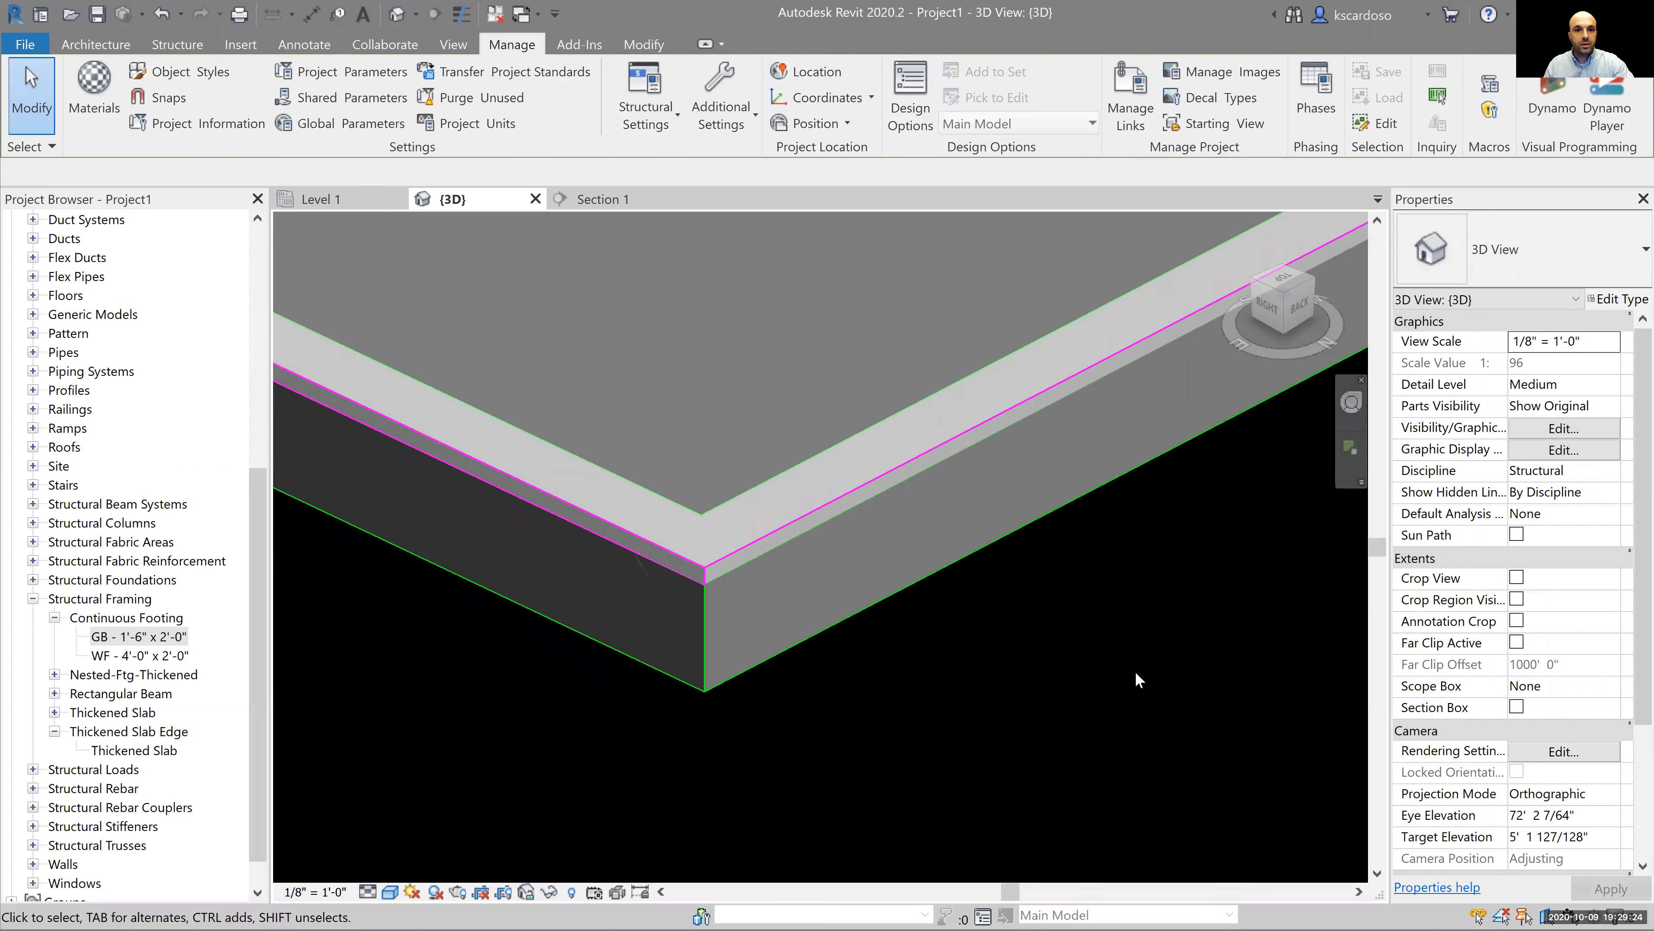
# Draw a short building section on the Level 1 plan across the slab edge at grid 16, between grids F and G.
pyautogui.click(319, 199)
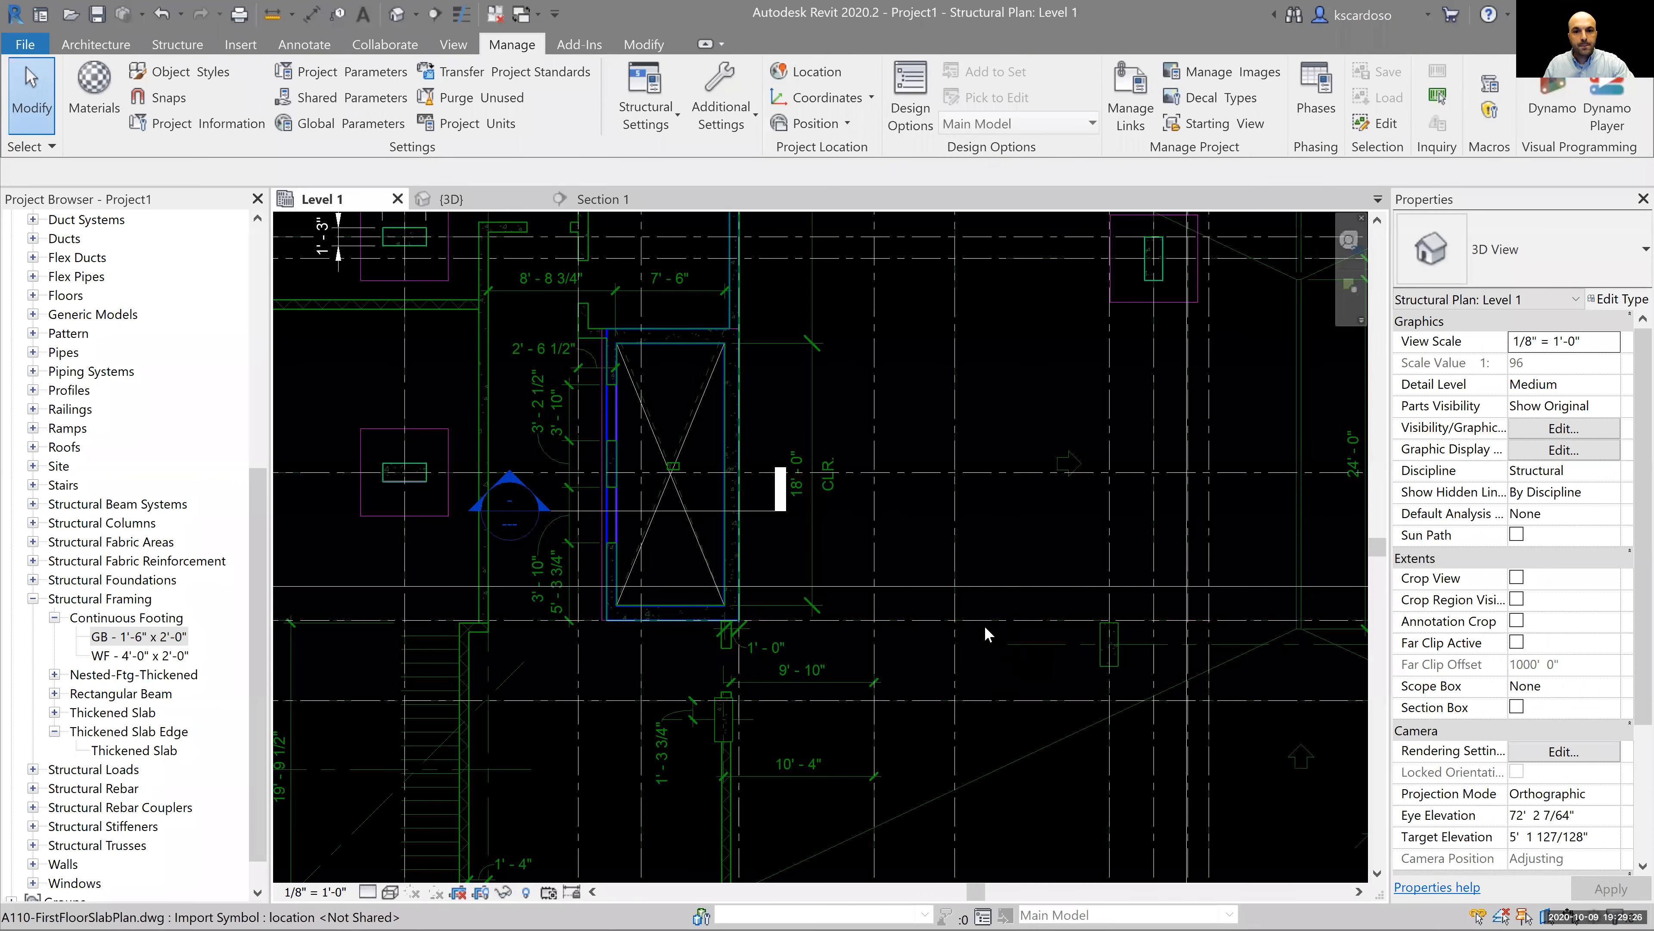
pyautogui.scroll(-5, 820, 546)
pyautogui.scroll(7, 994, 435)
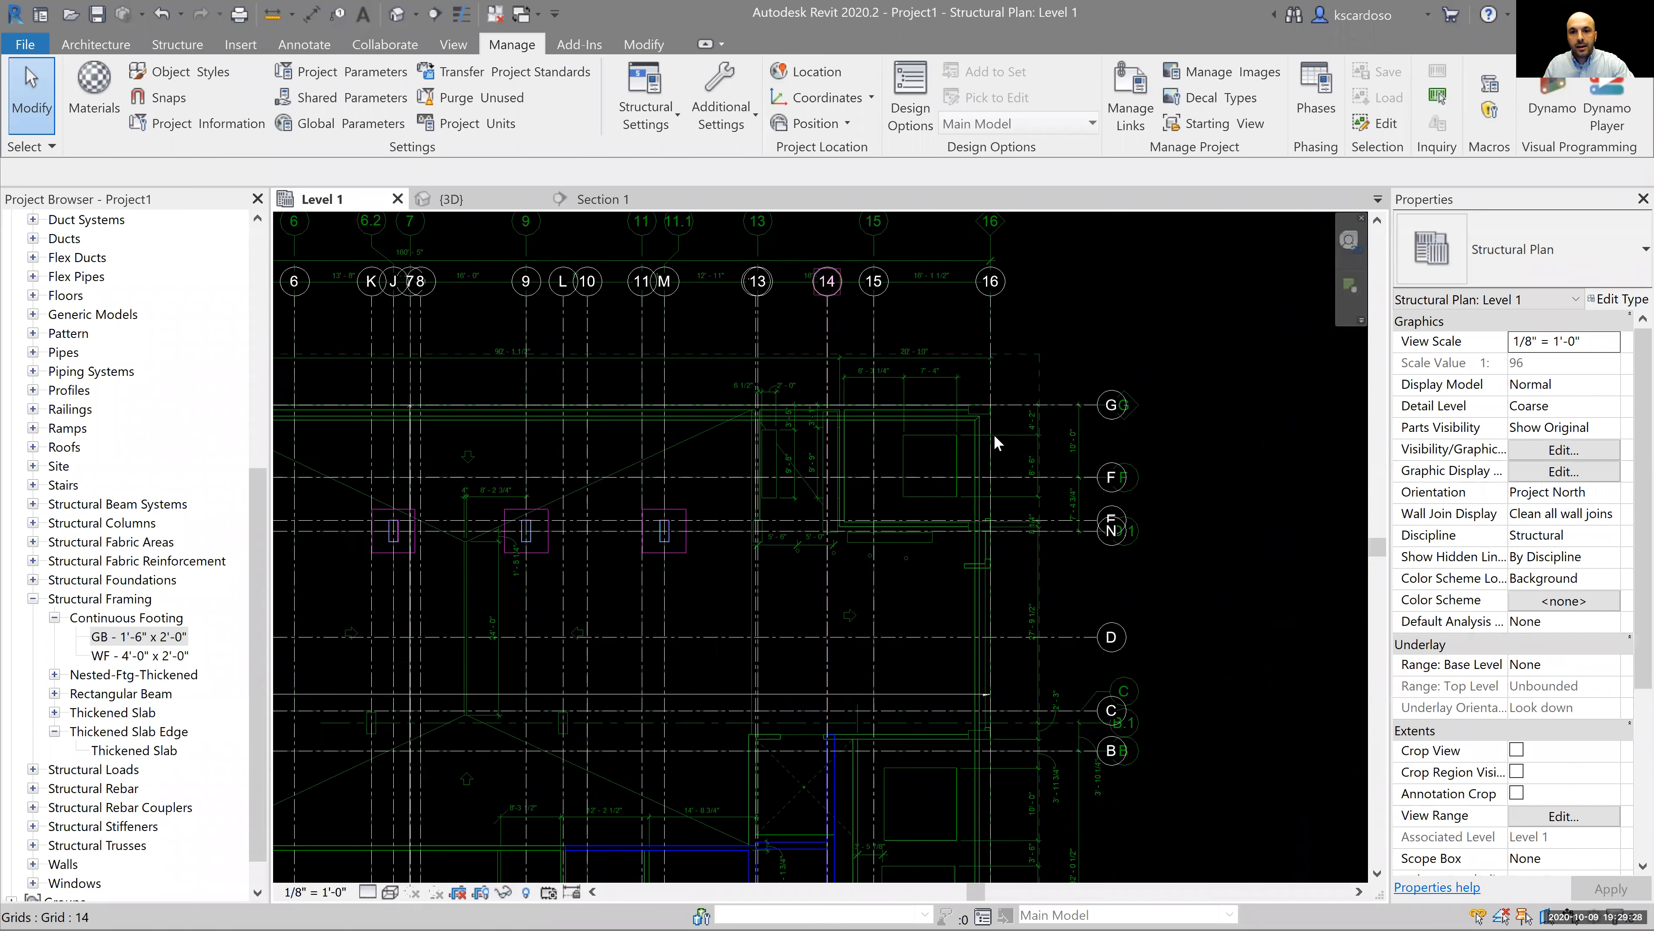
pyautogui.press('c')
pyautogui.press('s')
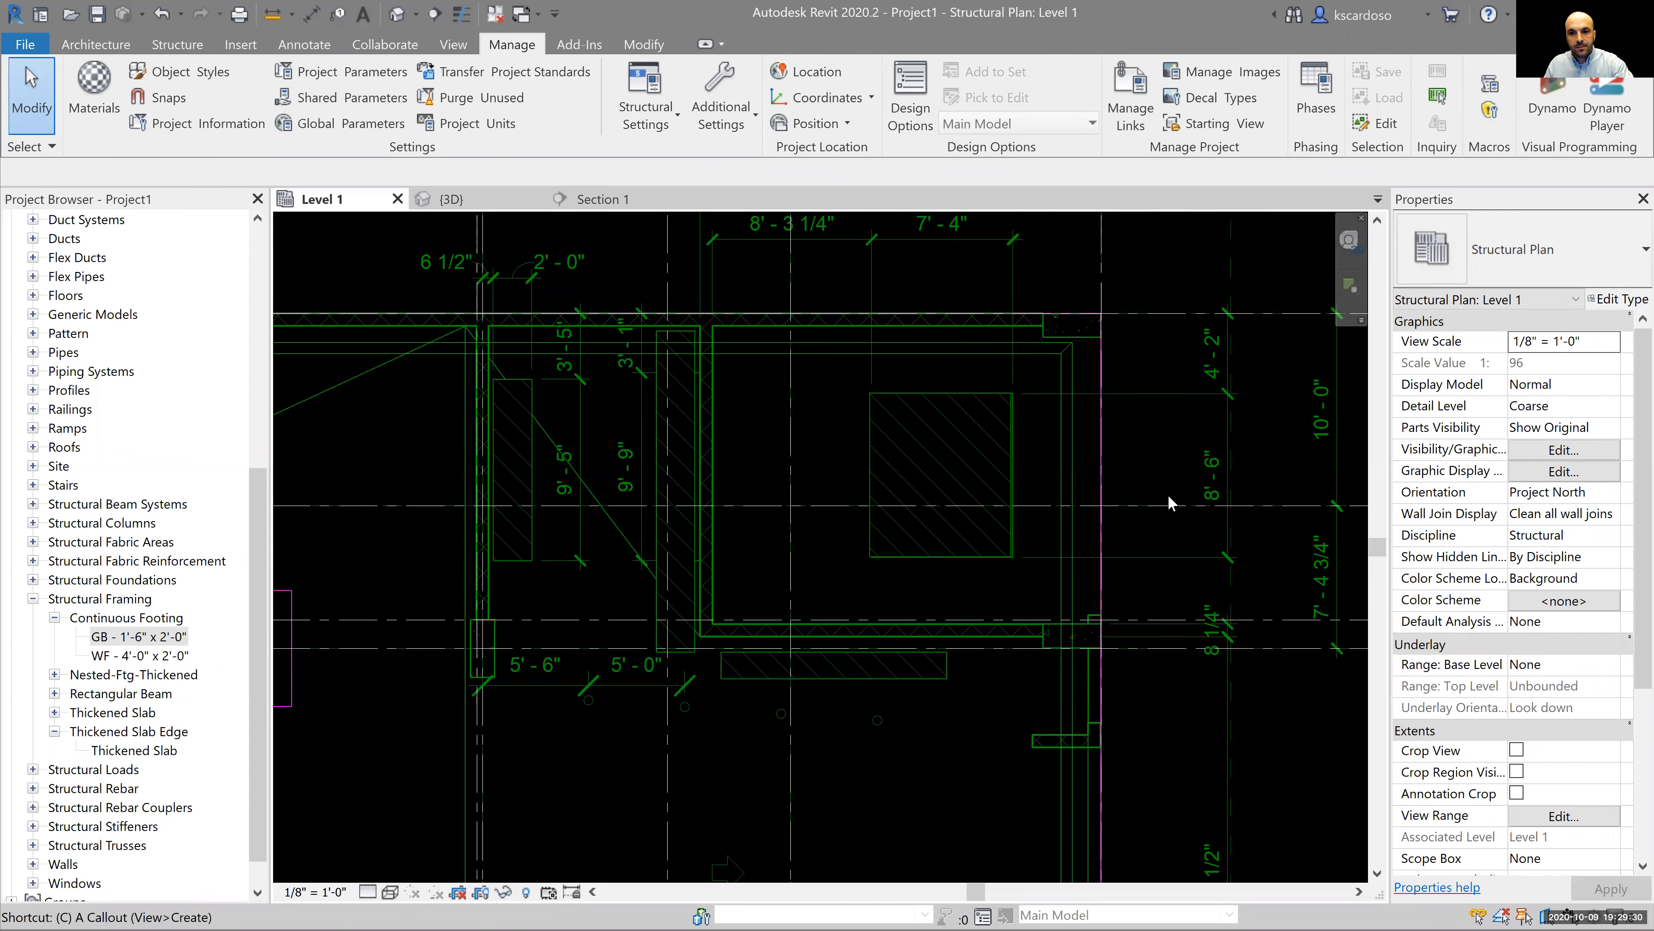
pyautogui.click(1000, 479)
pyautogui.click(1172, 479)
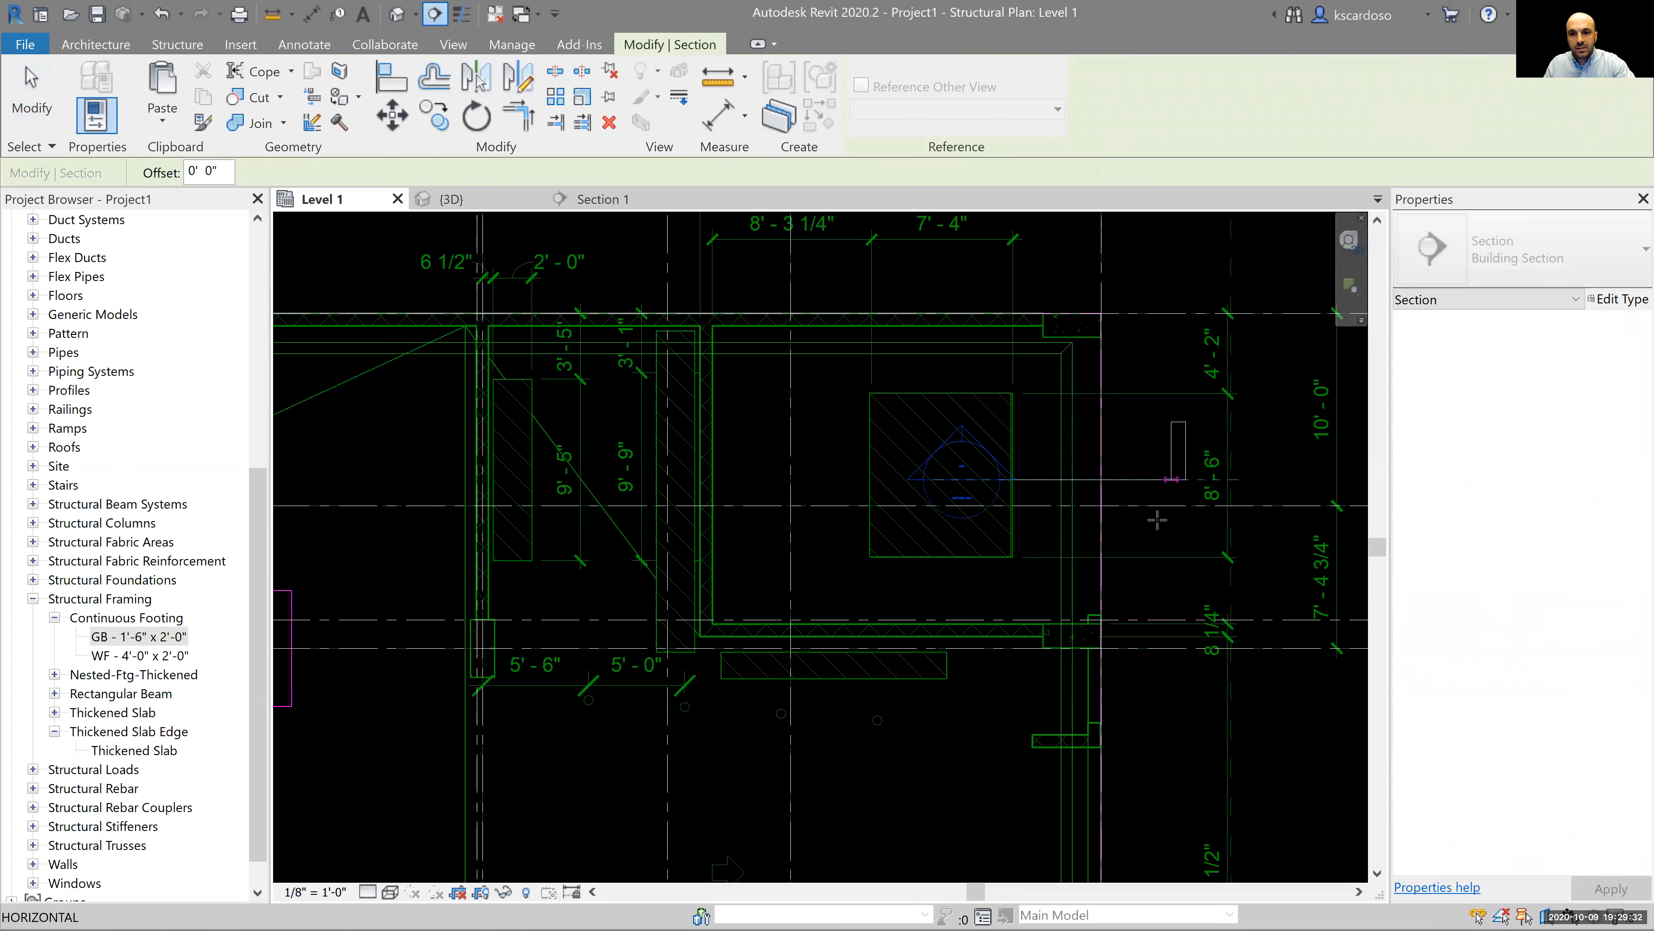
pyautogui.press('Escape')
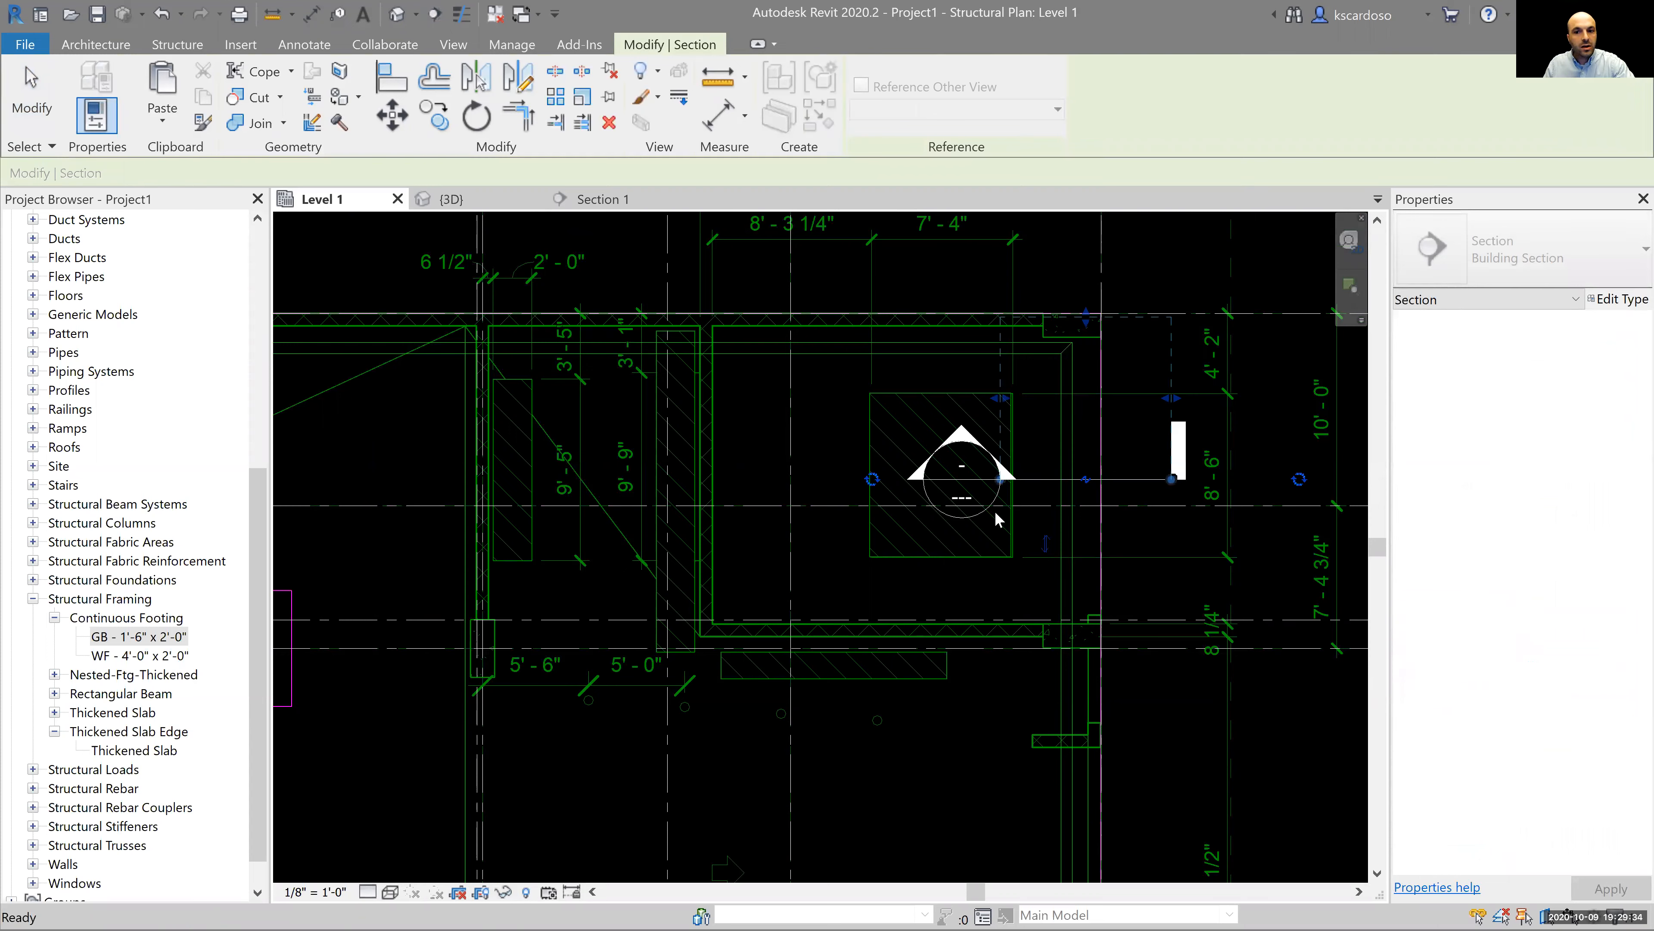
# Pull the new section's far clip boundary in to about 1/4 inch from the section line.
pyautogui.click(996, 513)
pyautogui.press('Escape')
pyautogui.click(1128, 480)
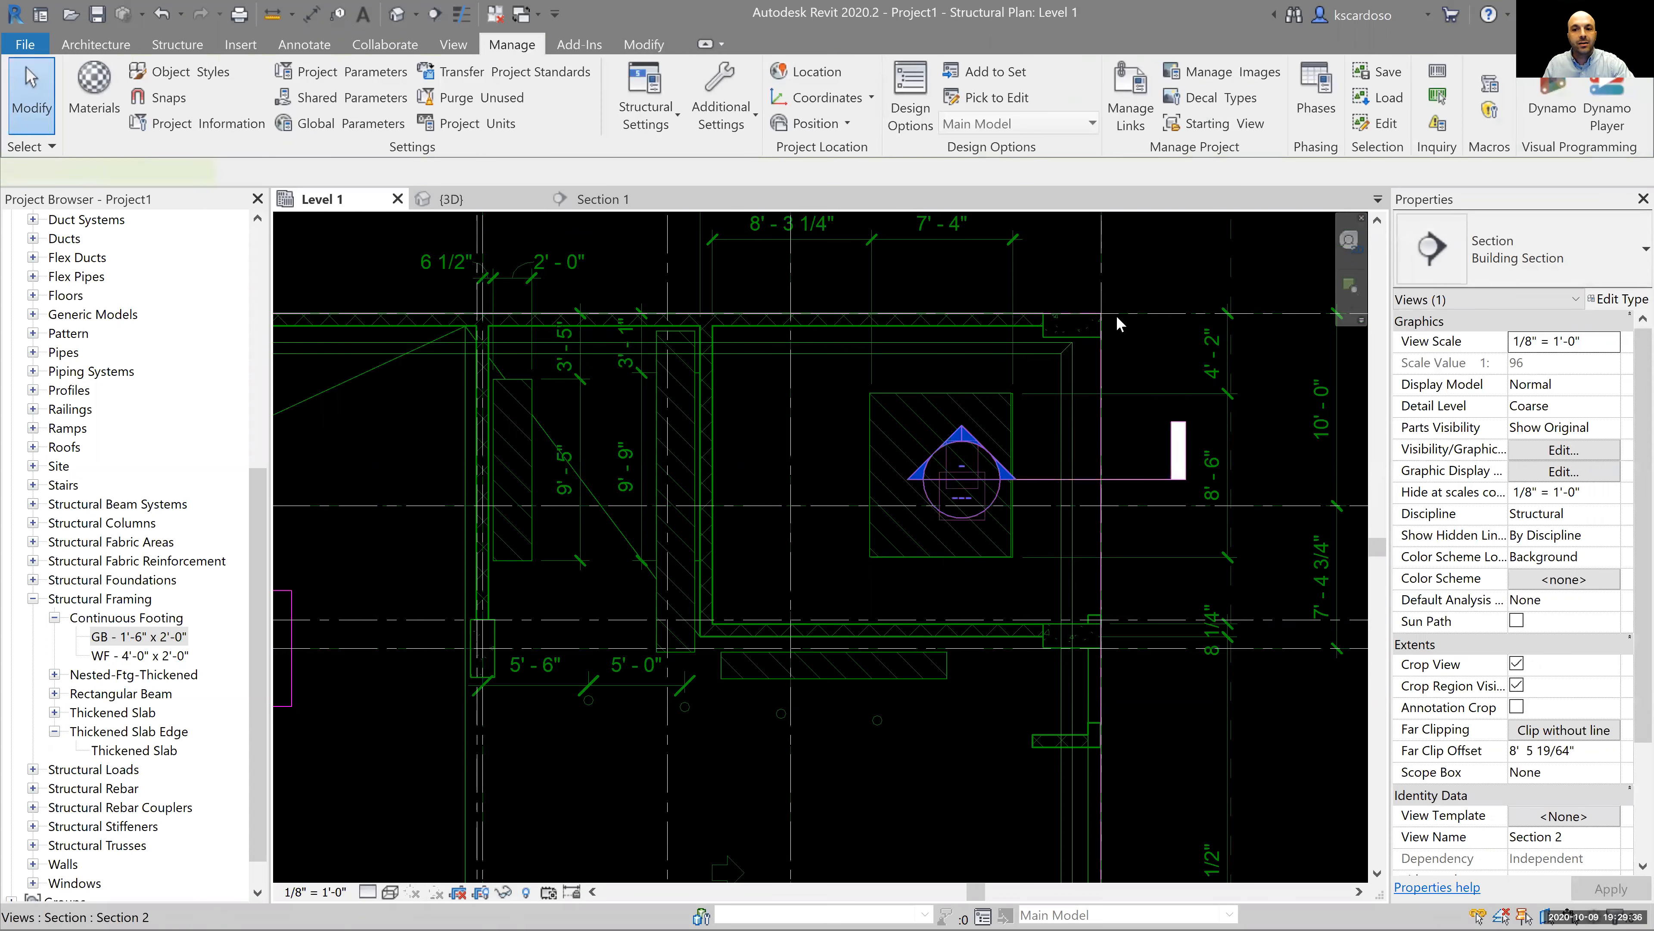
pyautogui.press('Escape')
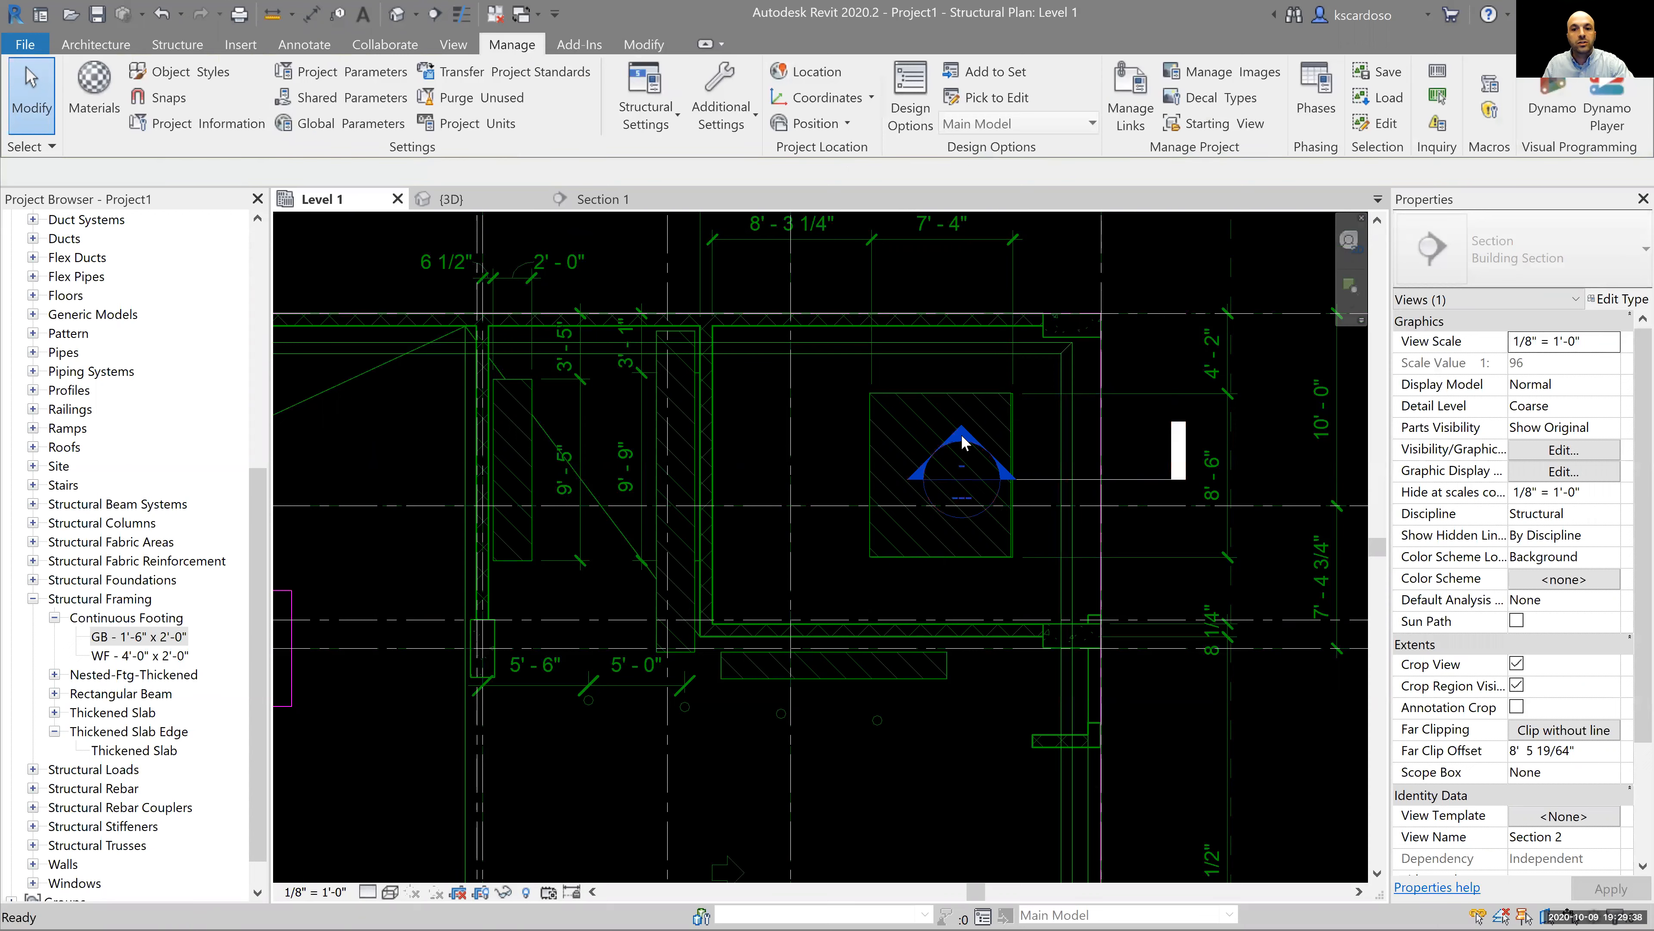
pyautogui.click(1008, 468)
pyautogui.press('Escape')
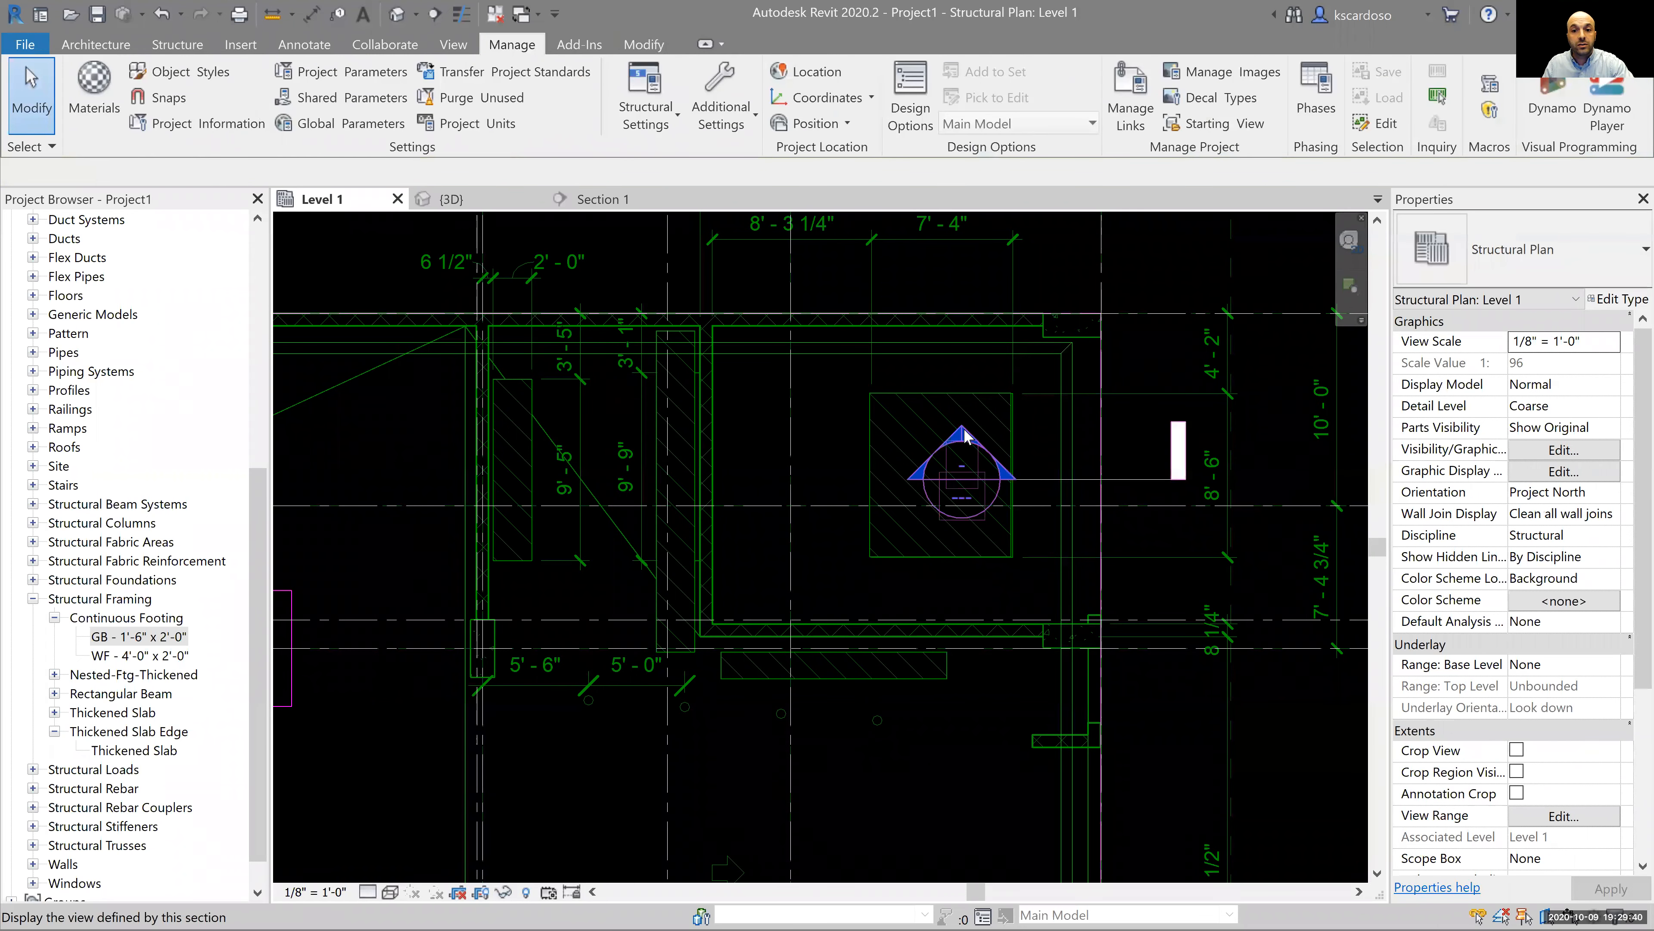
# Open the new section's view and set its scale to 1/2" = 1'-0" and its detail level to Fine.
pyautogui.doubleClick(964, 434)
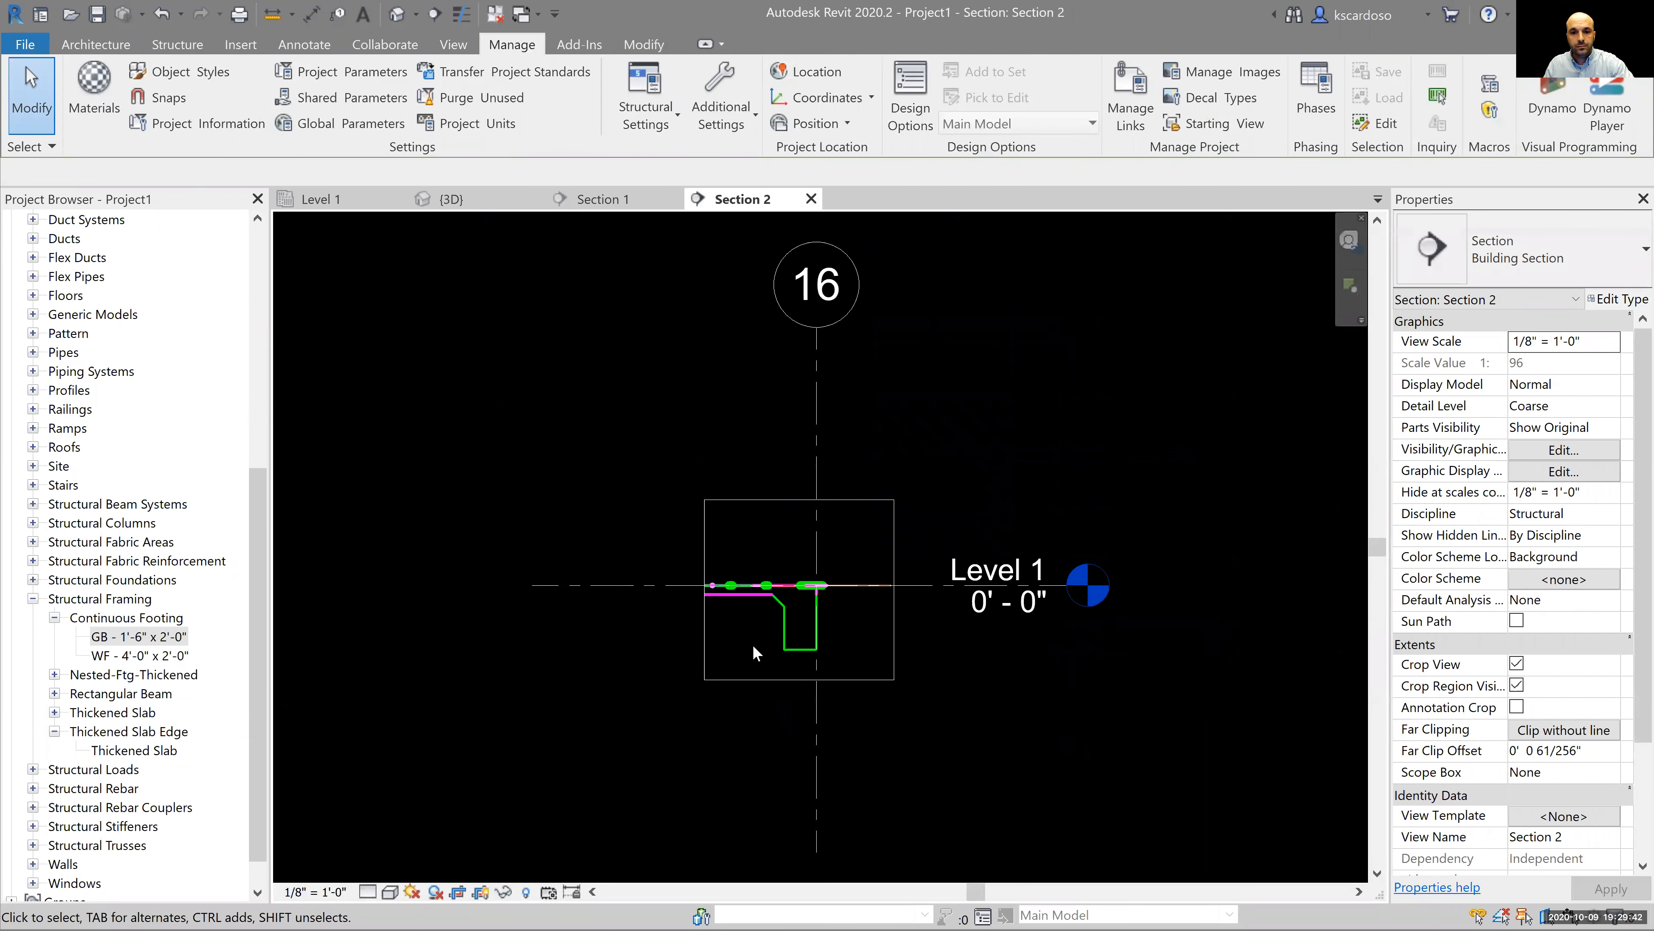
pyautogui.scroll(3, 775, 649)
pyautogui.click(316, 891)
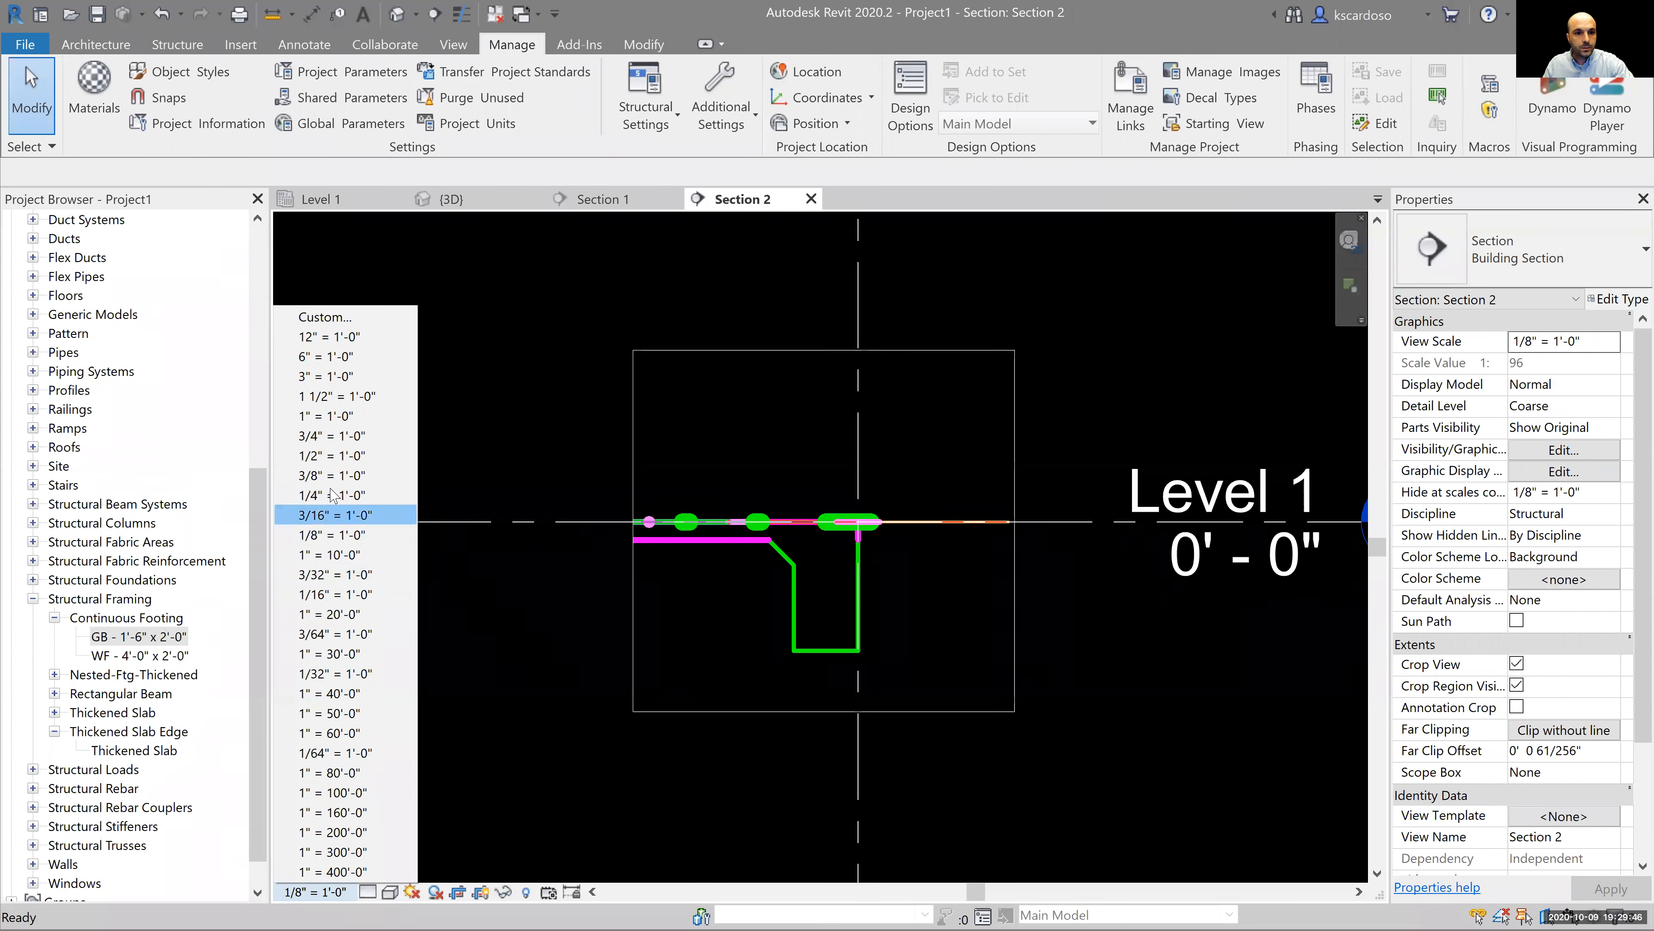
pyautogui.click(337, 457)
pyautogui.scroll(1, 840, 603)
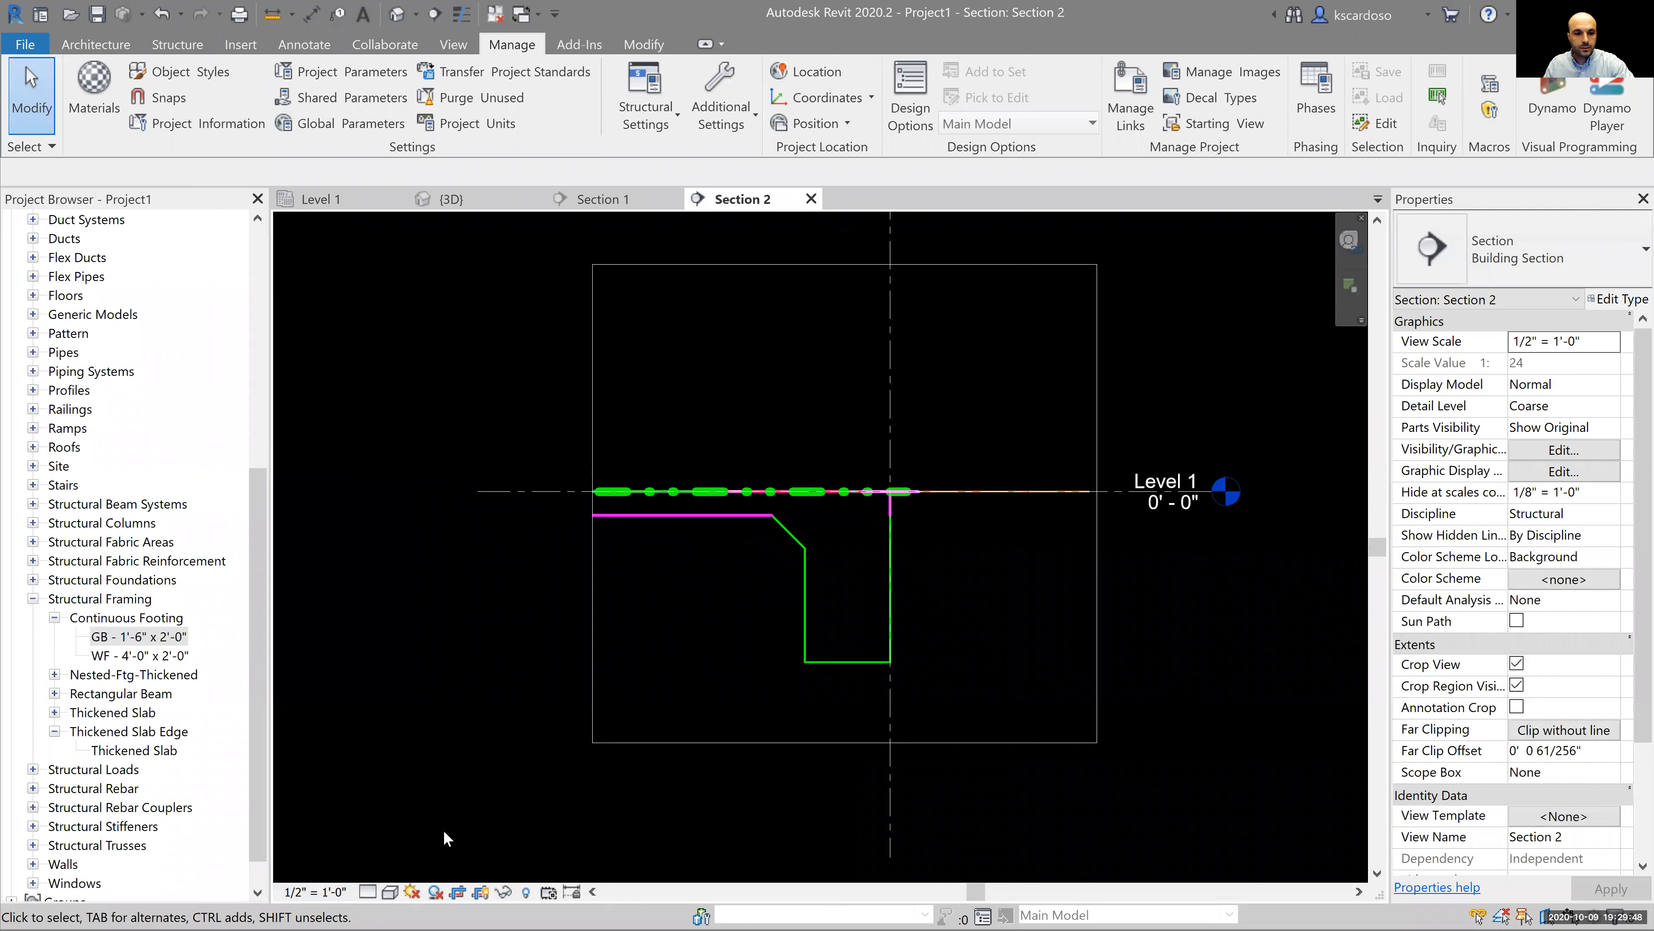
pyautogui.click(367, 891)
pyautogui.click(386, 876)
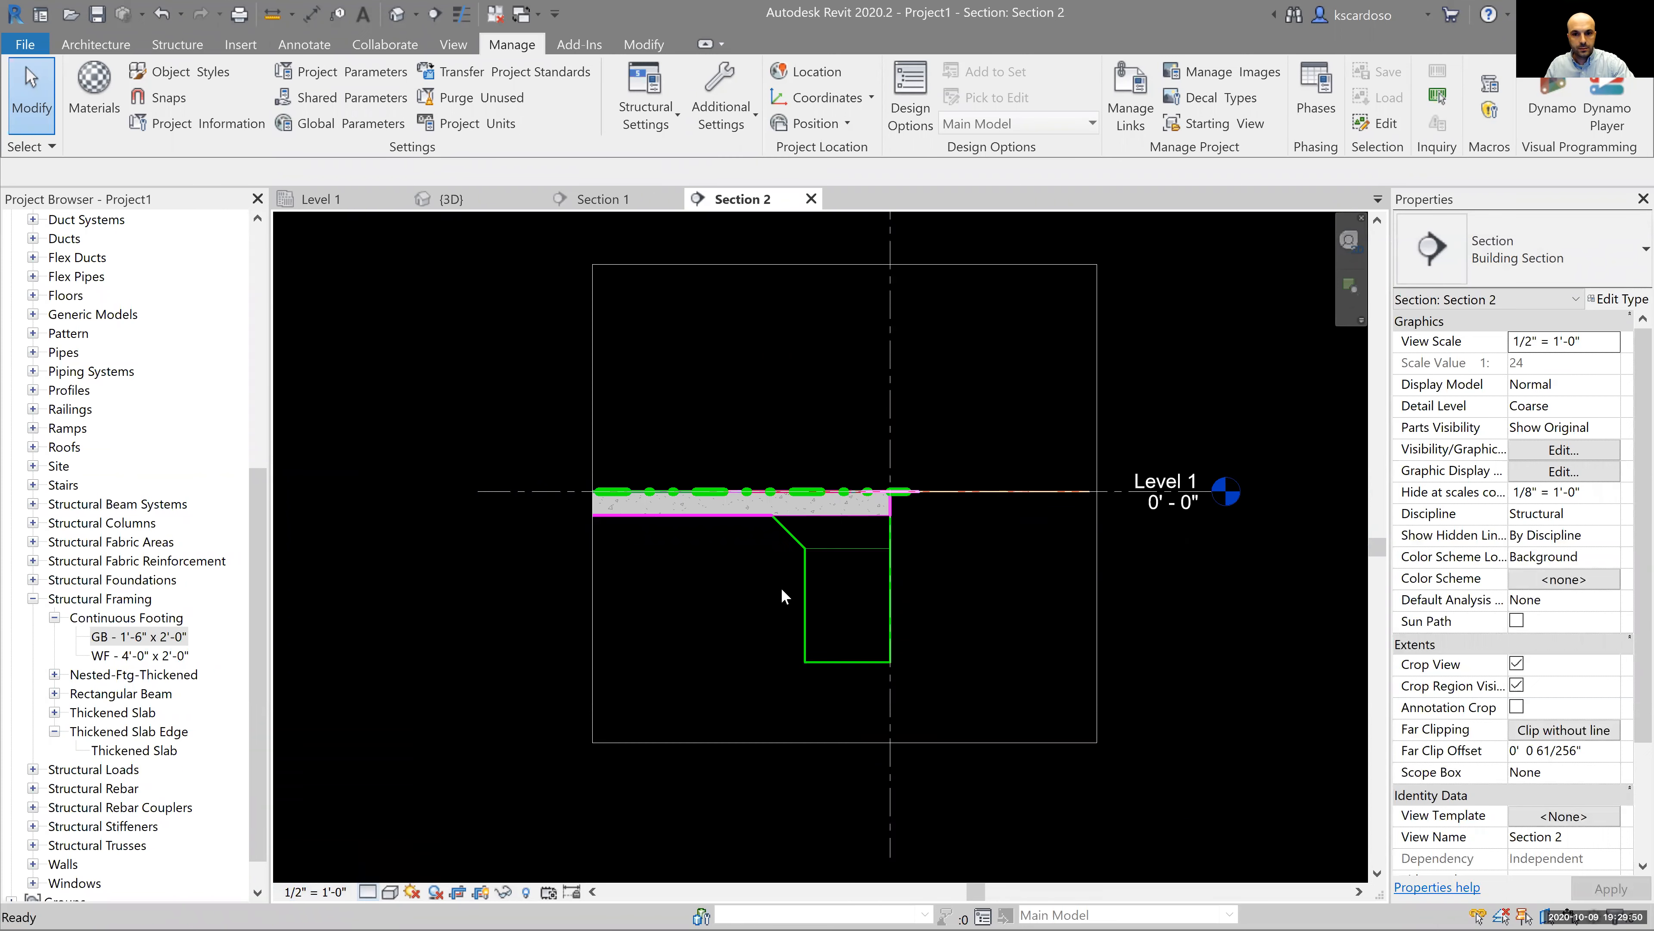
pyautogui.scroll(1, 781, 587)
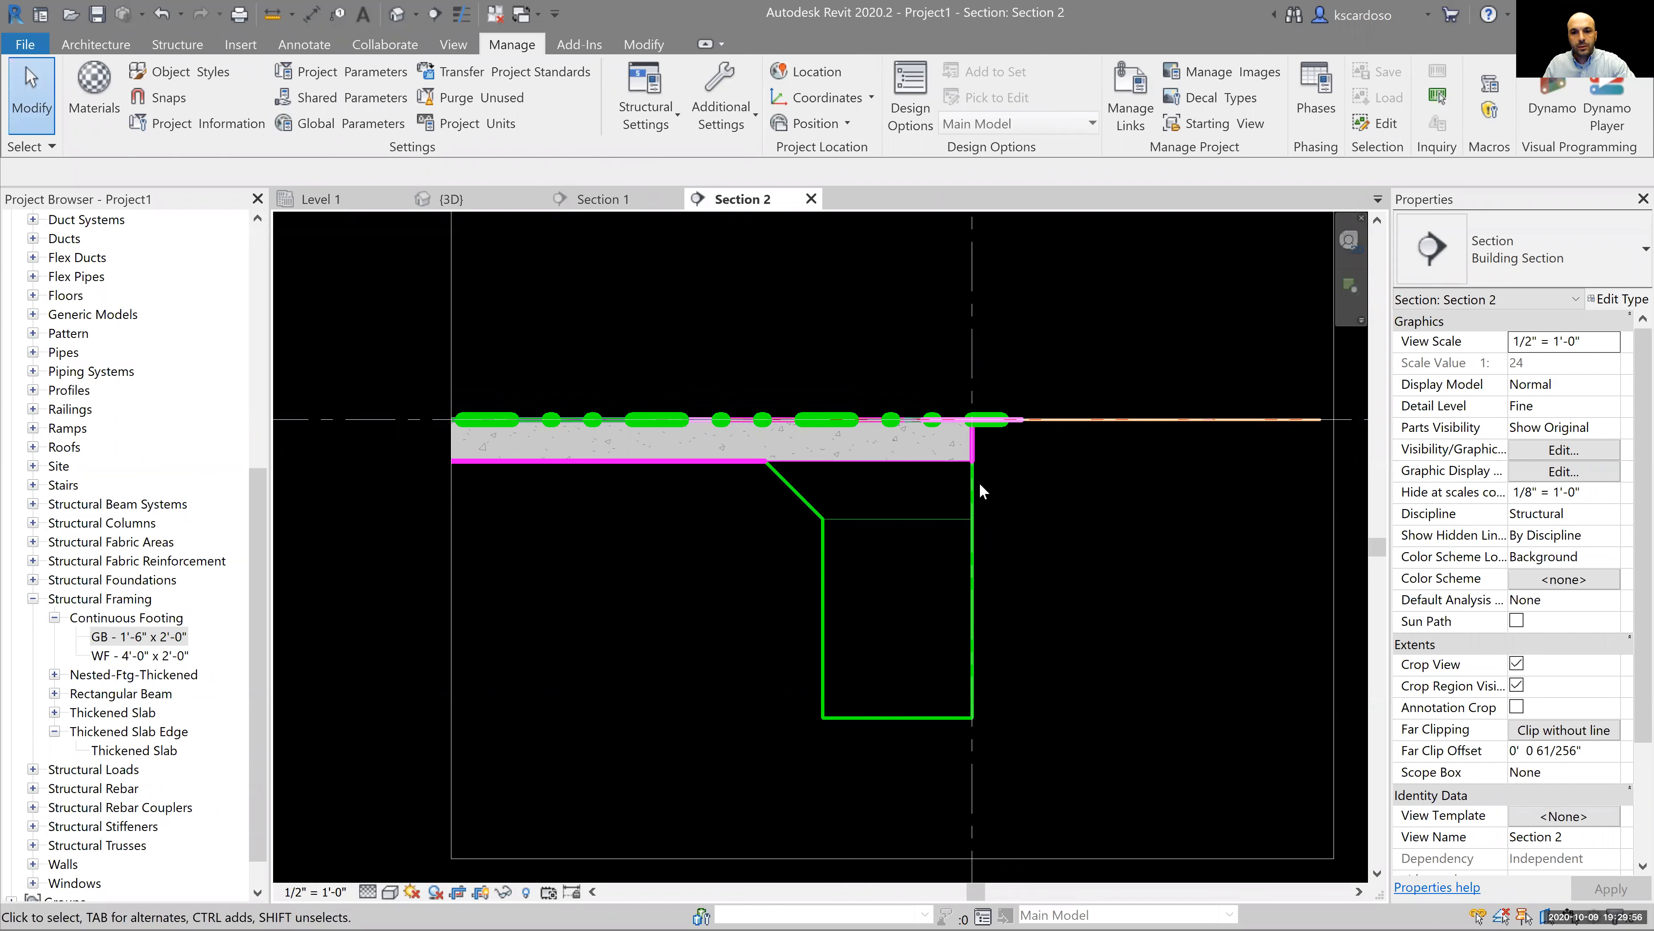
# Open the Structural Material setting of the Thickened Slab type and search the project materials for "concrete".
pyautogui.click(1111, 576)
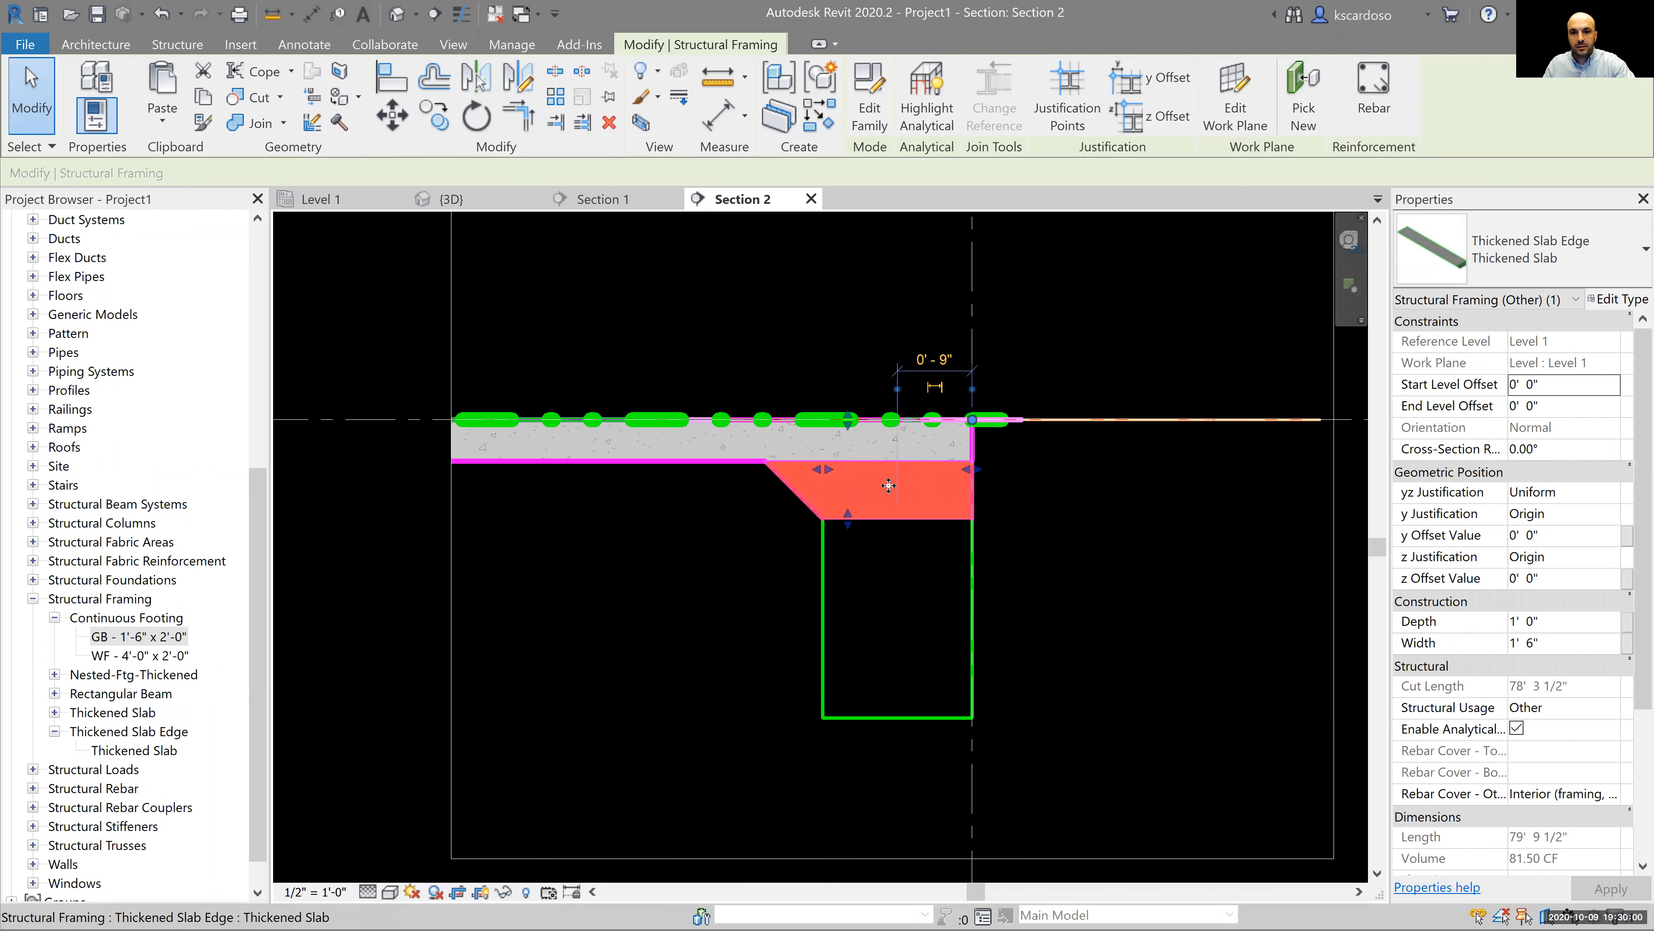
pyautogui.click(1621, 299)
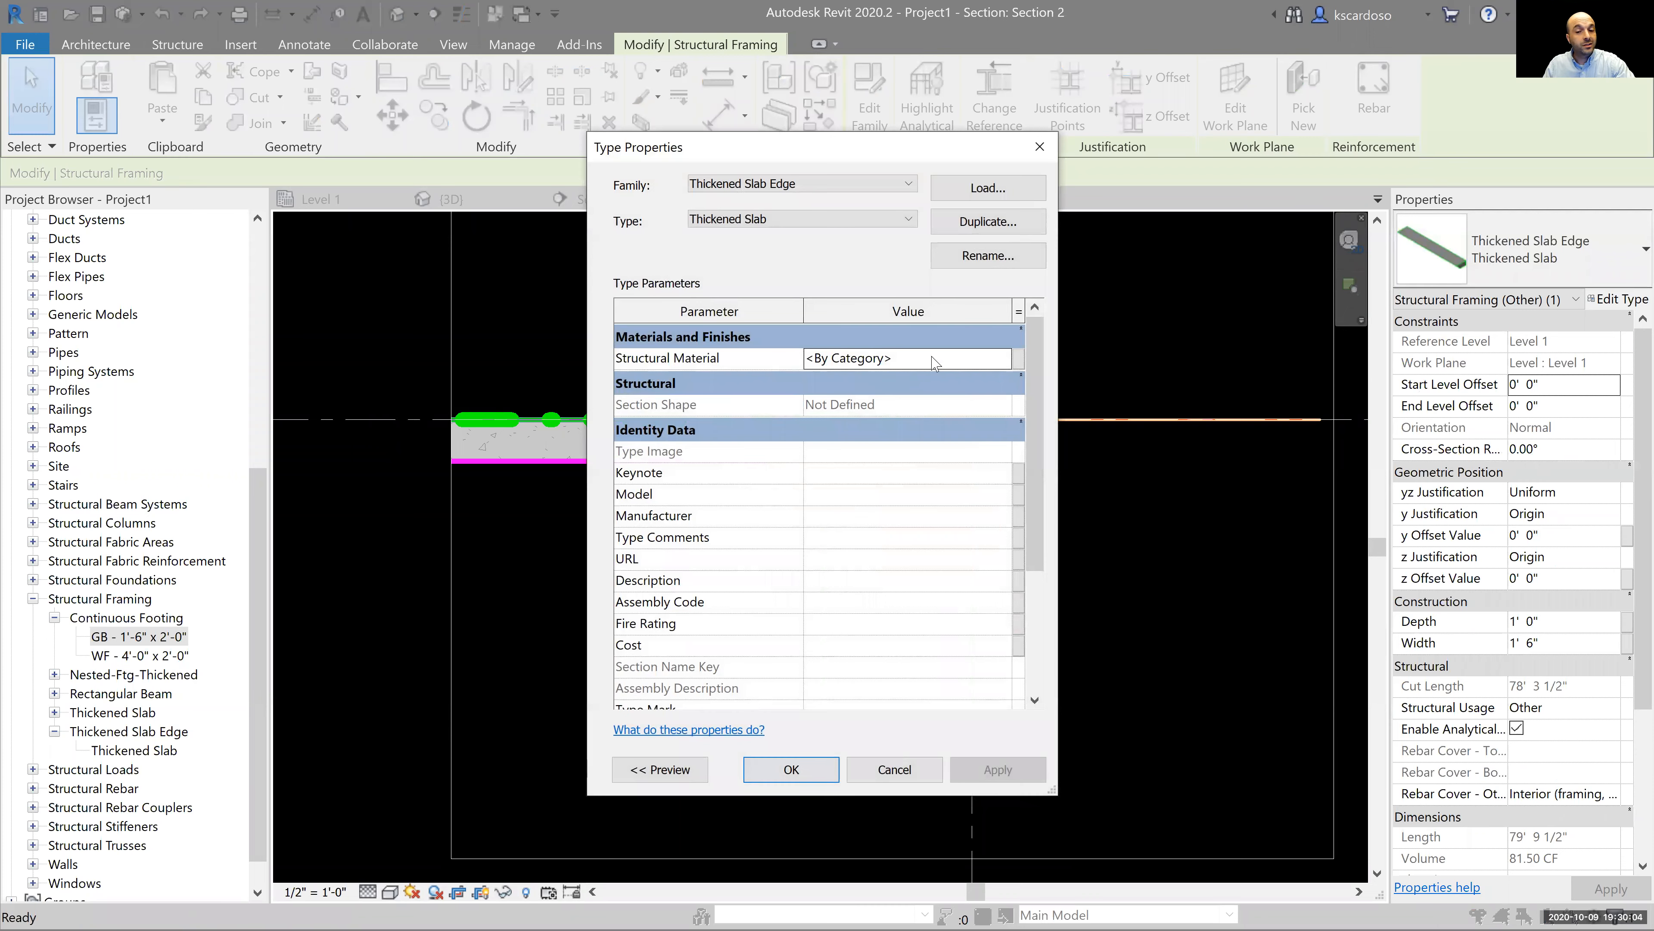
pyautogui.click(1001, 366)
pyautogui.click(1005, 358)
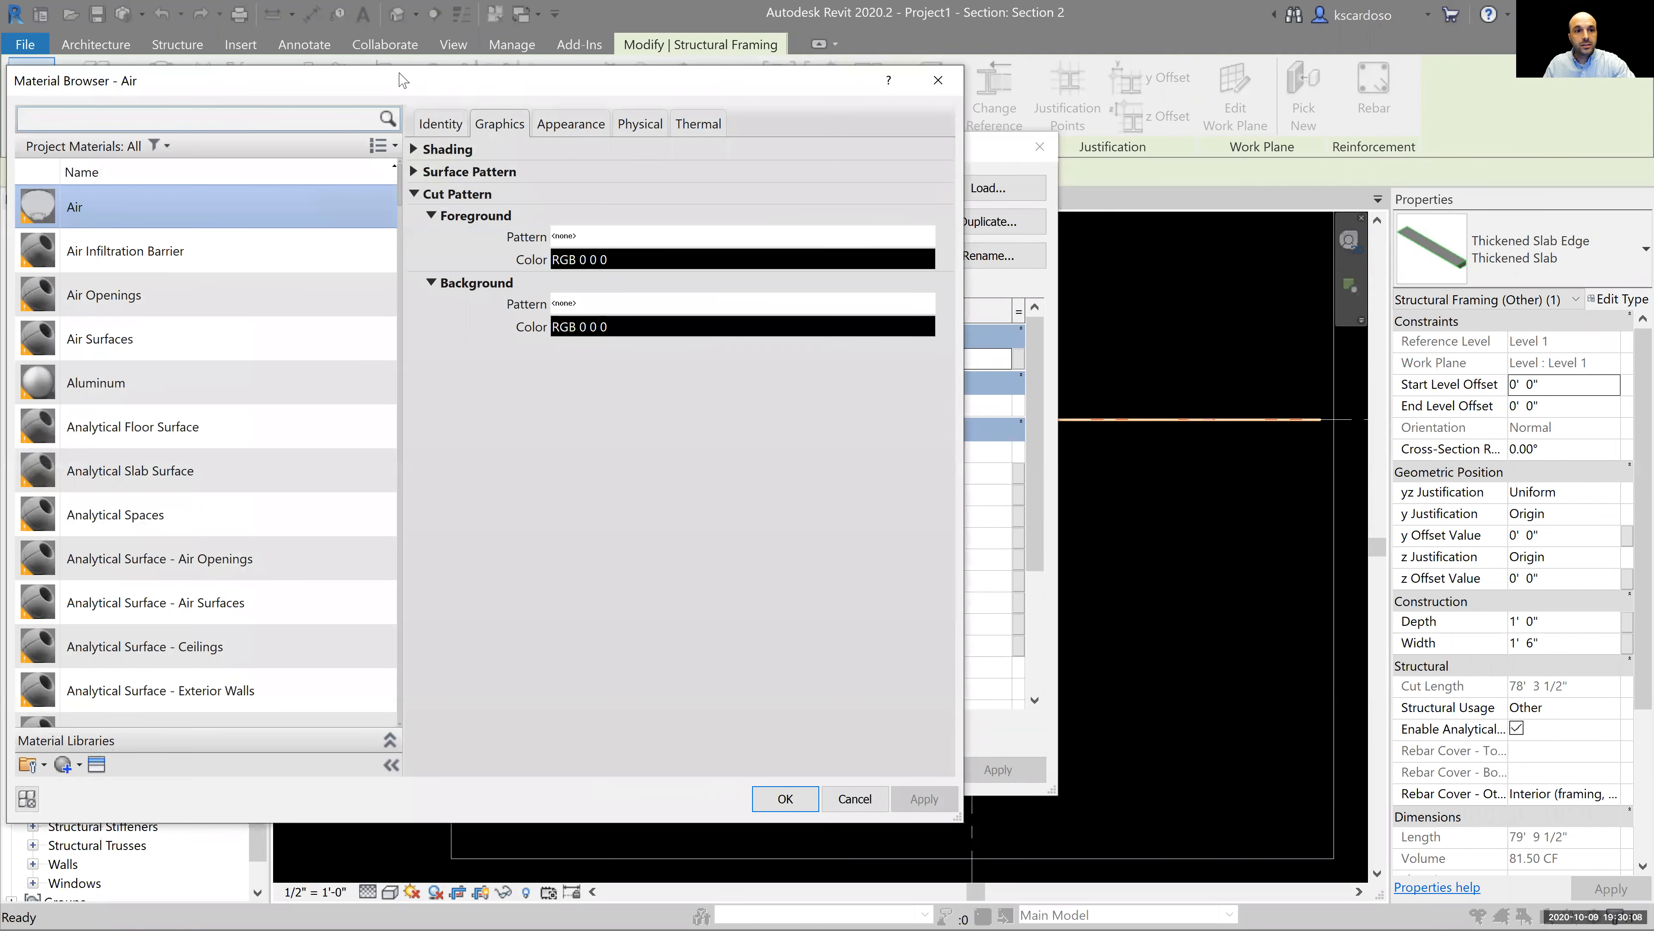
pyautogui.moveTo(405, 82); pyautogui.dragTo(472, 82)
pyautogui.click(169, 119)
pyautogui.write('concrete')
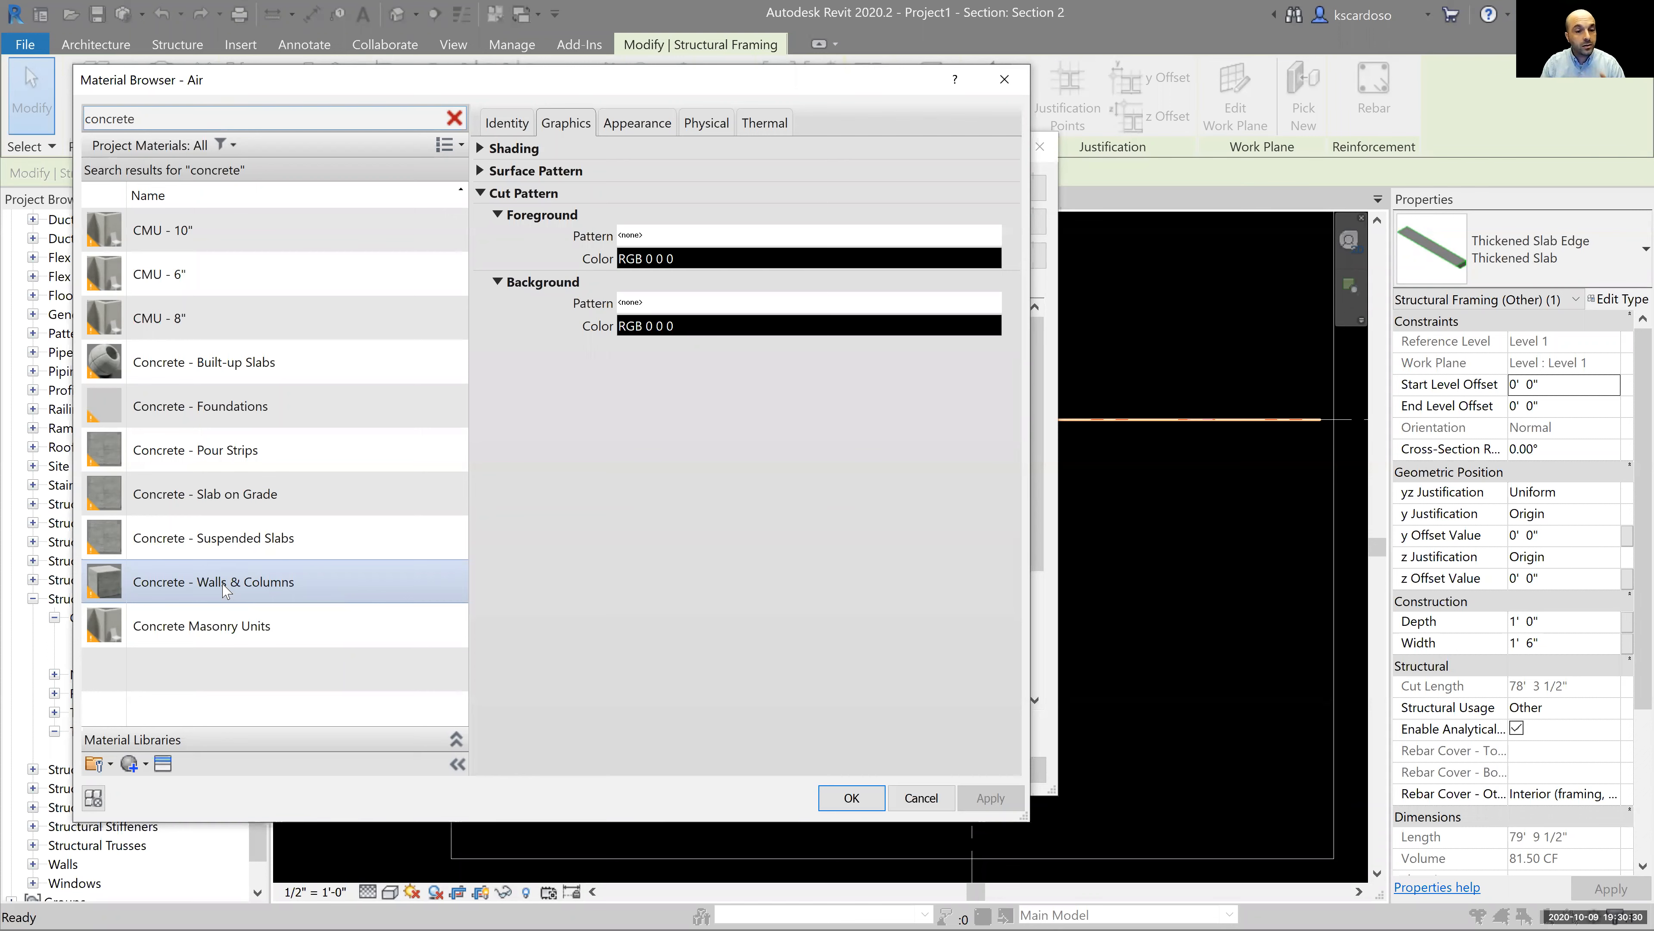
# Assign Concrete - Slab on Grade as the Thickened Slab type's structural material.
pyautogui.click(268, 451)
pyautogui.click(257, 407)
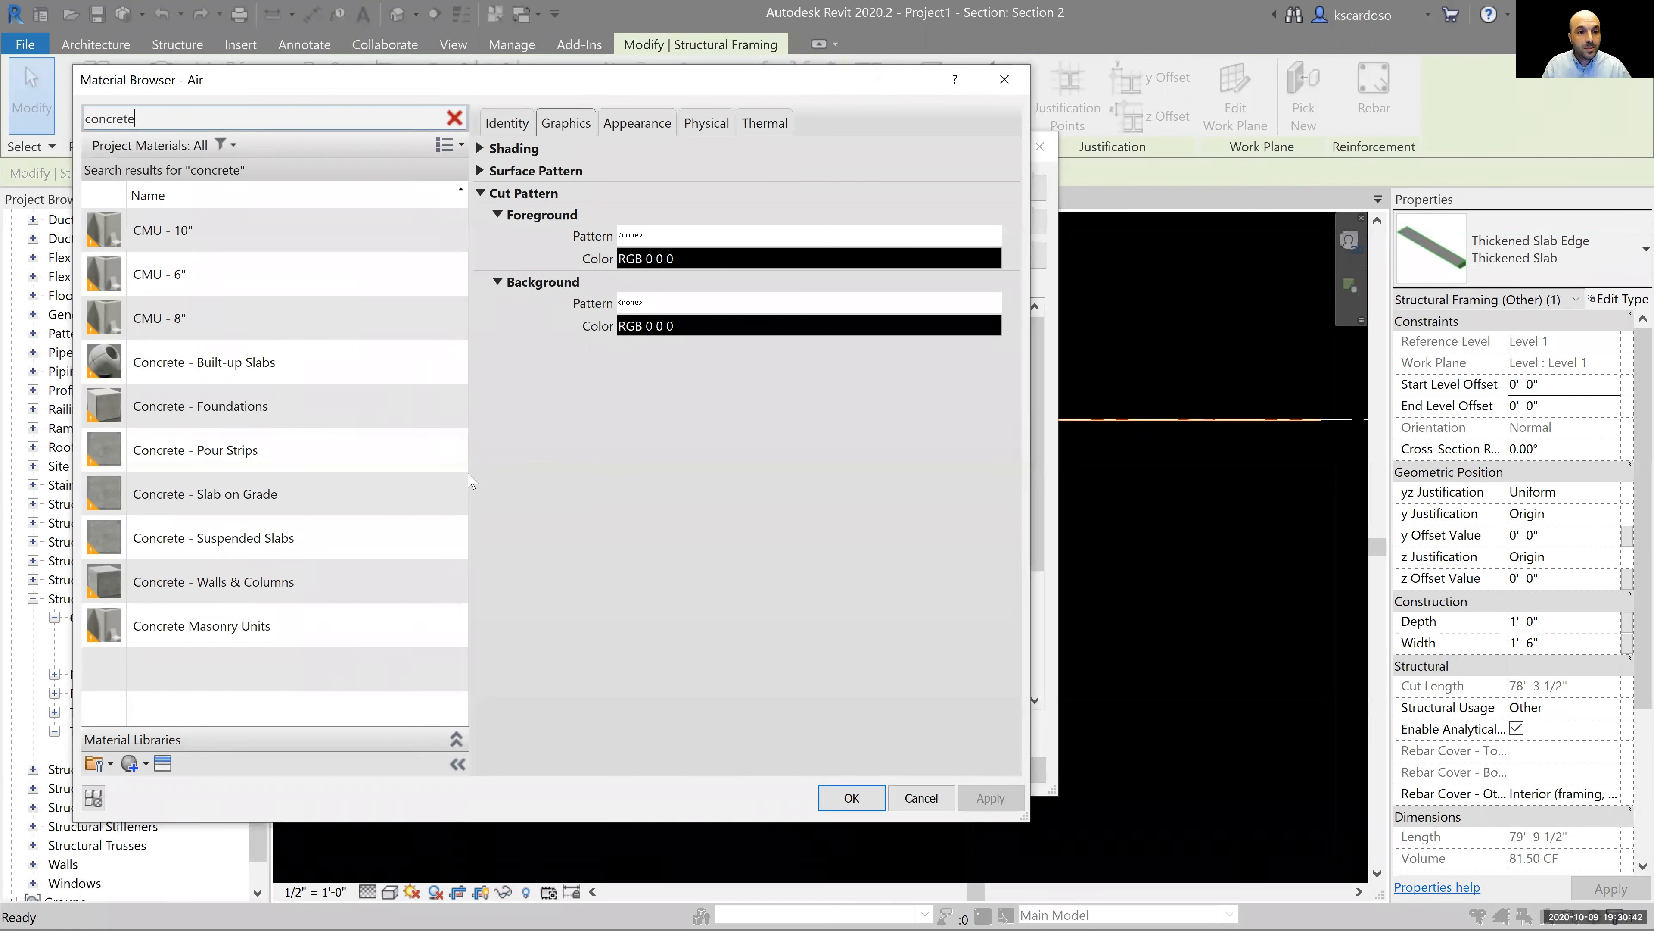
pyautogui.click(257, 495)
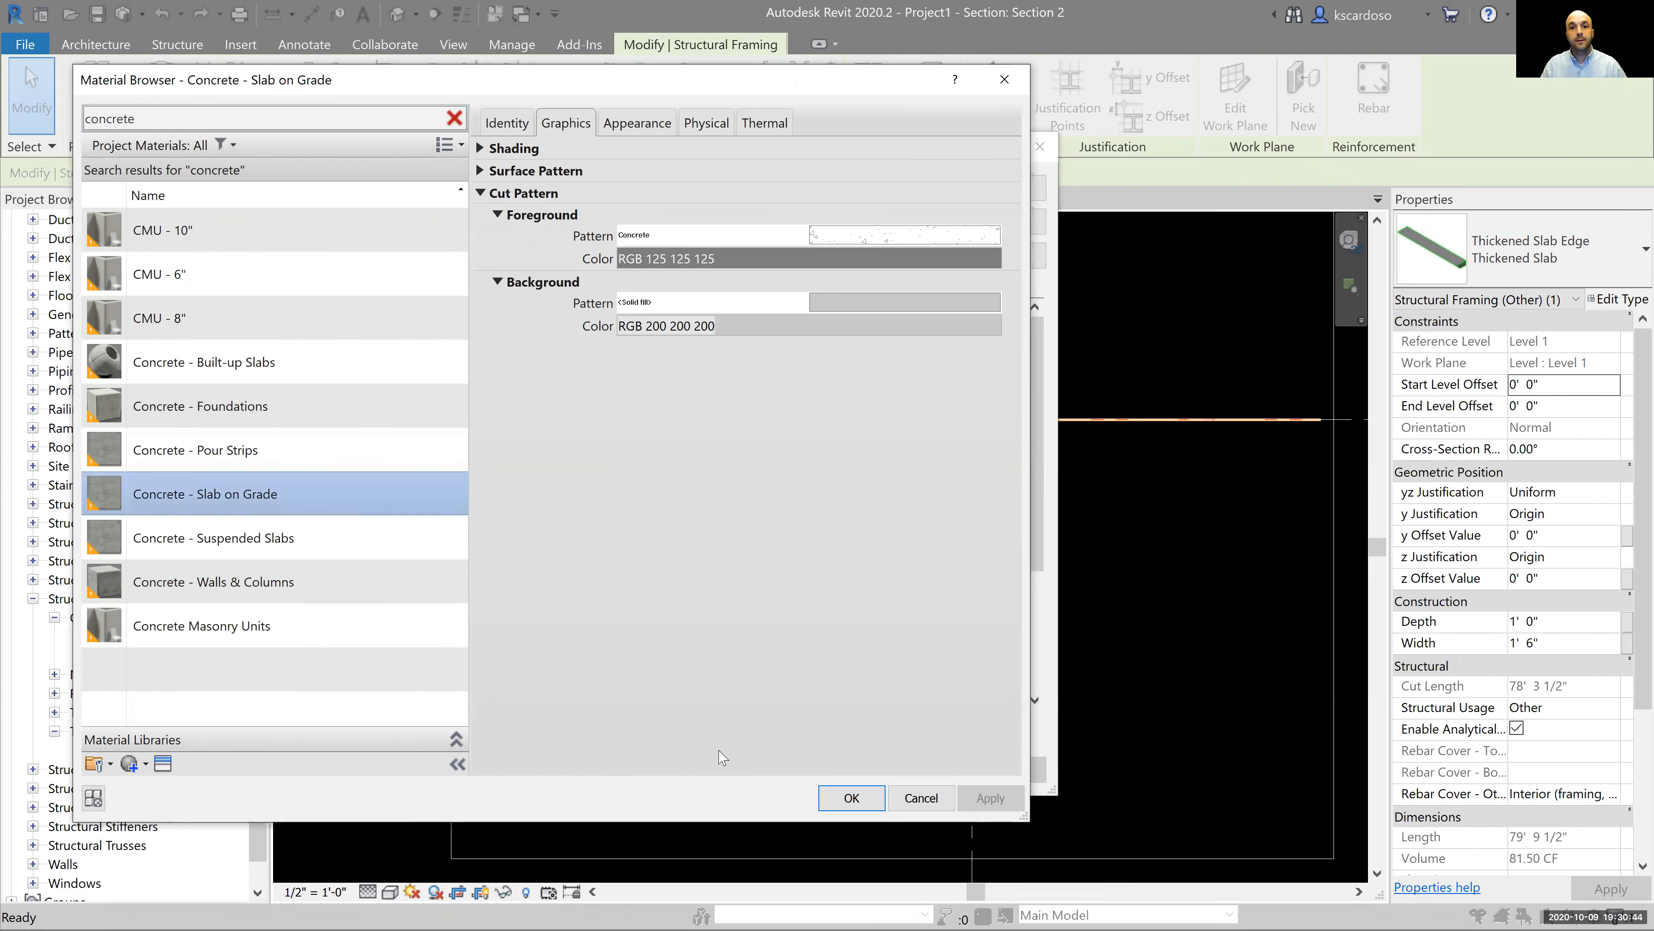
pyautogui.click(844, 795)
pyautogui.click(822, 774)
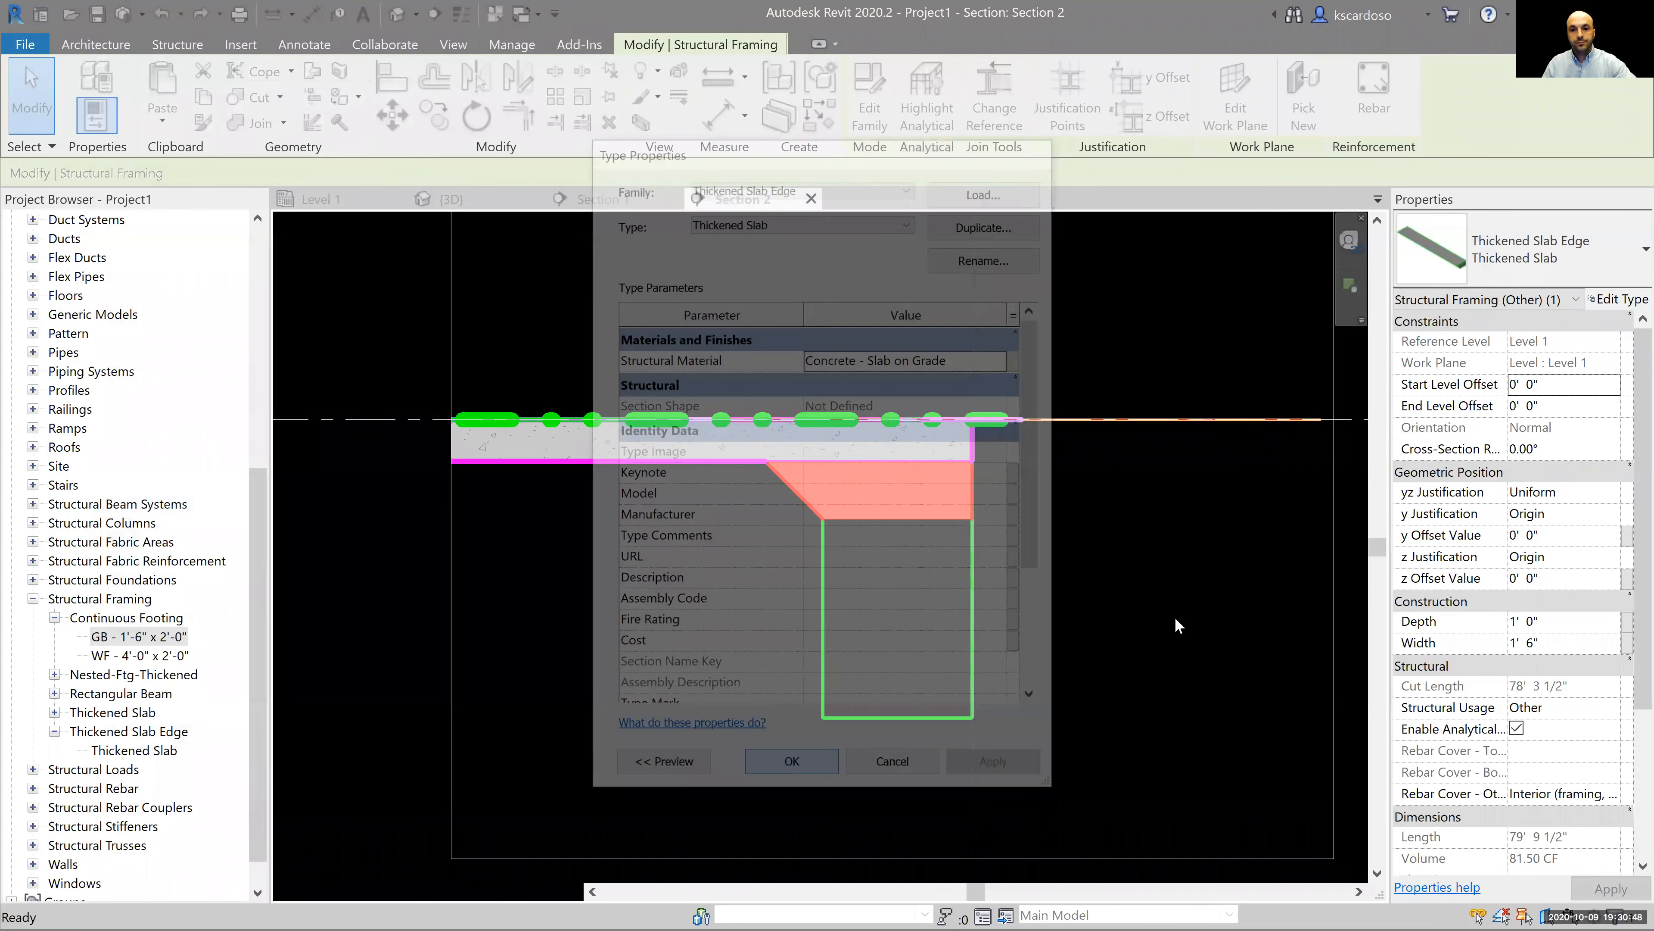
pyautogui.click(1168, 620)
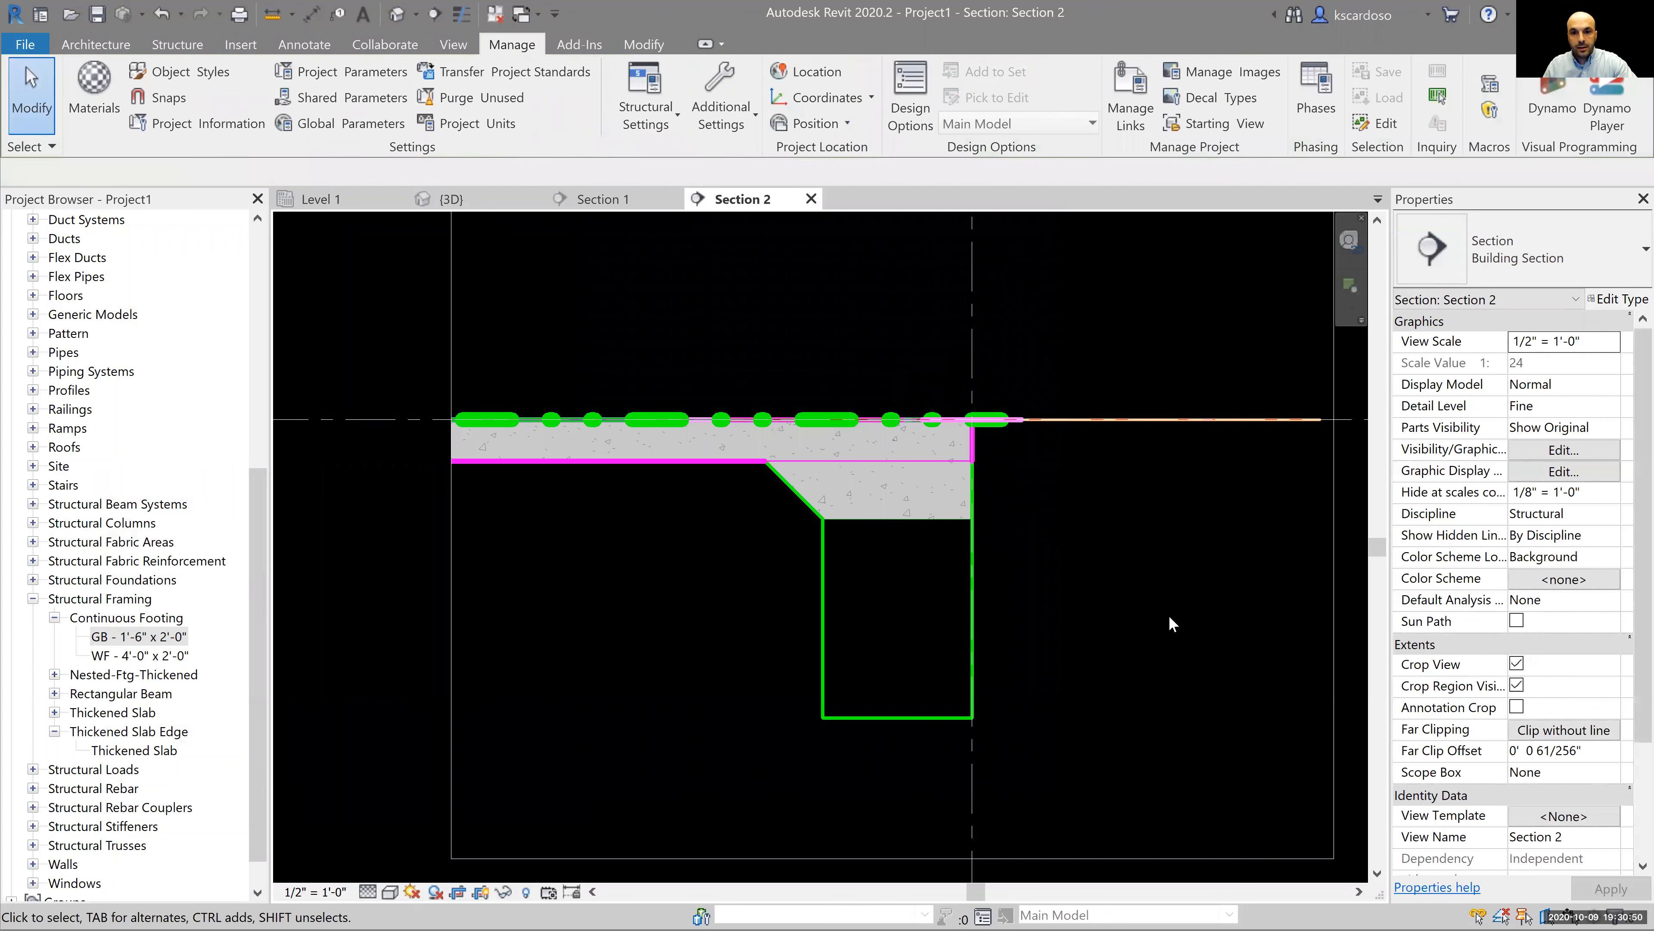
# Check the structural material in the type properties of the Slab on Grade - 5" floor.
pyautogui.click(688, 460)
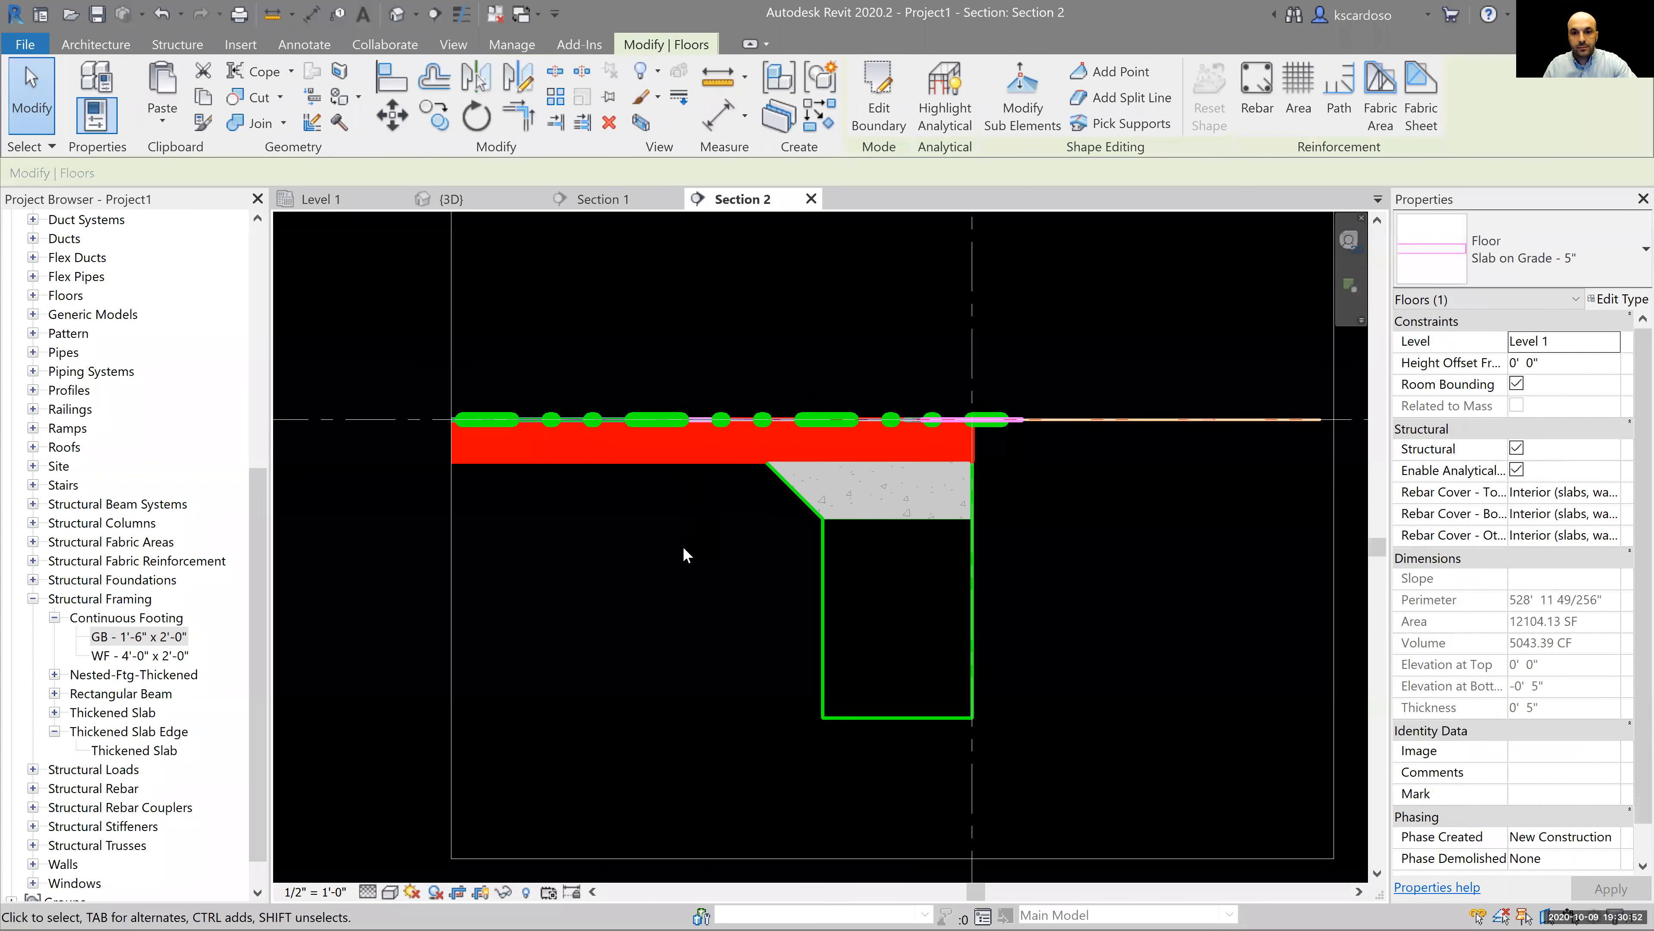
pyautogui.click(1623, 300)
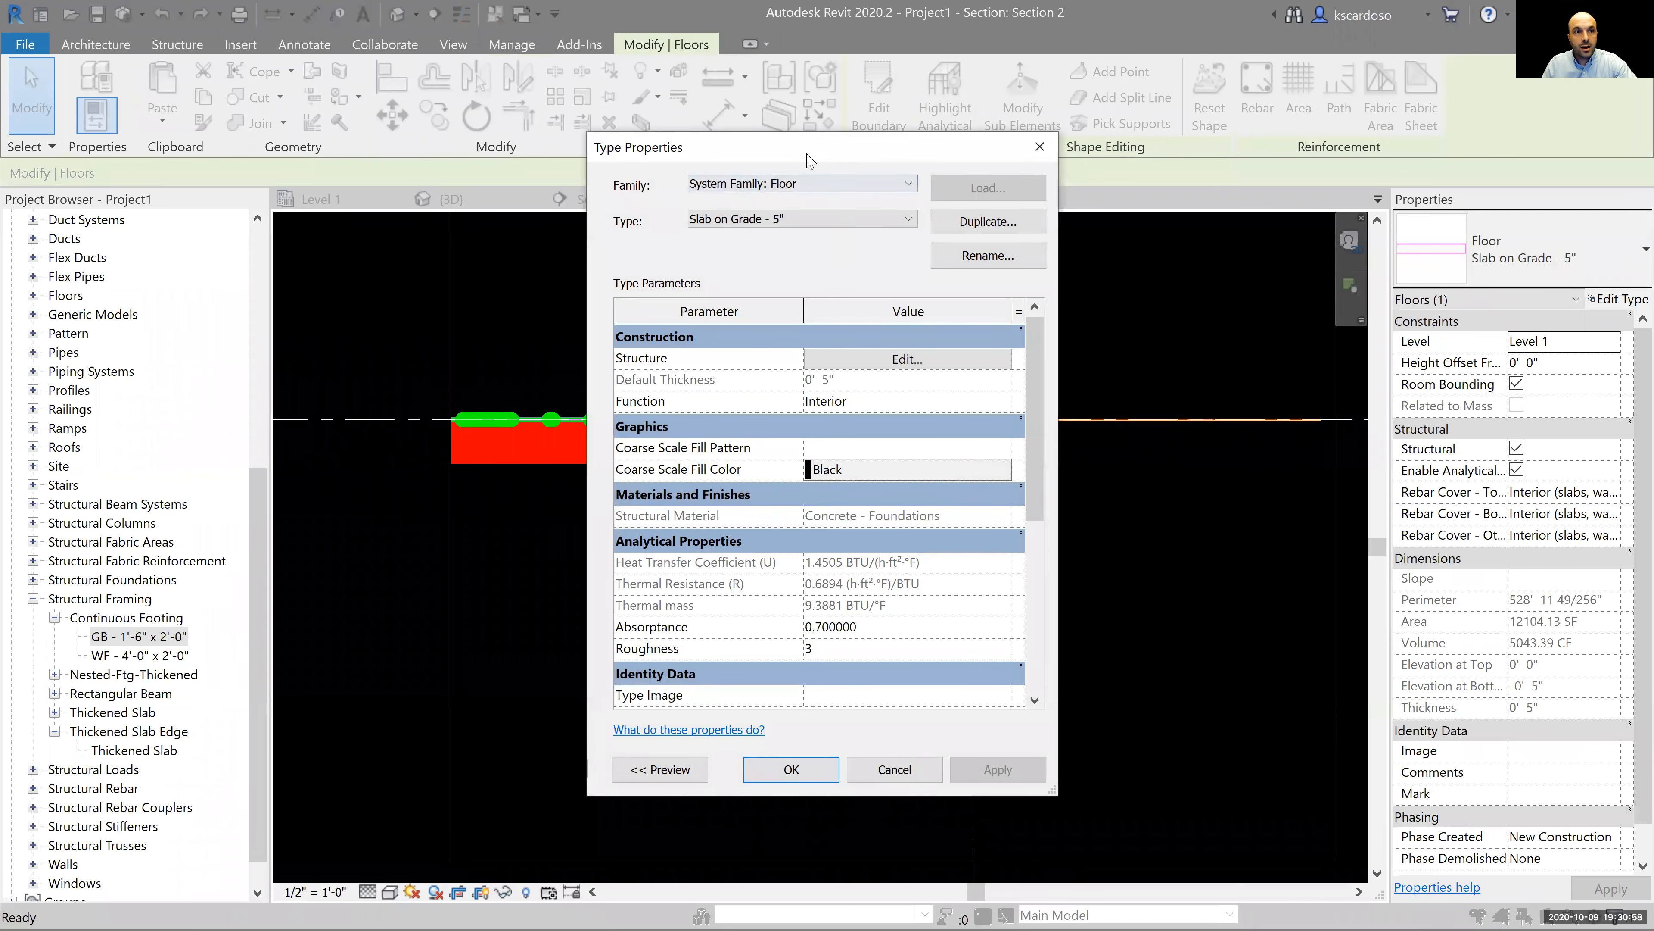
pyautogui.moveTo(809, 160); pyautogui.dragTo(272, 88)
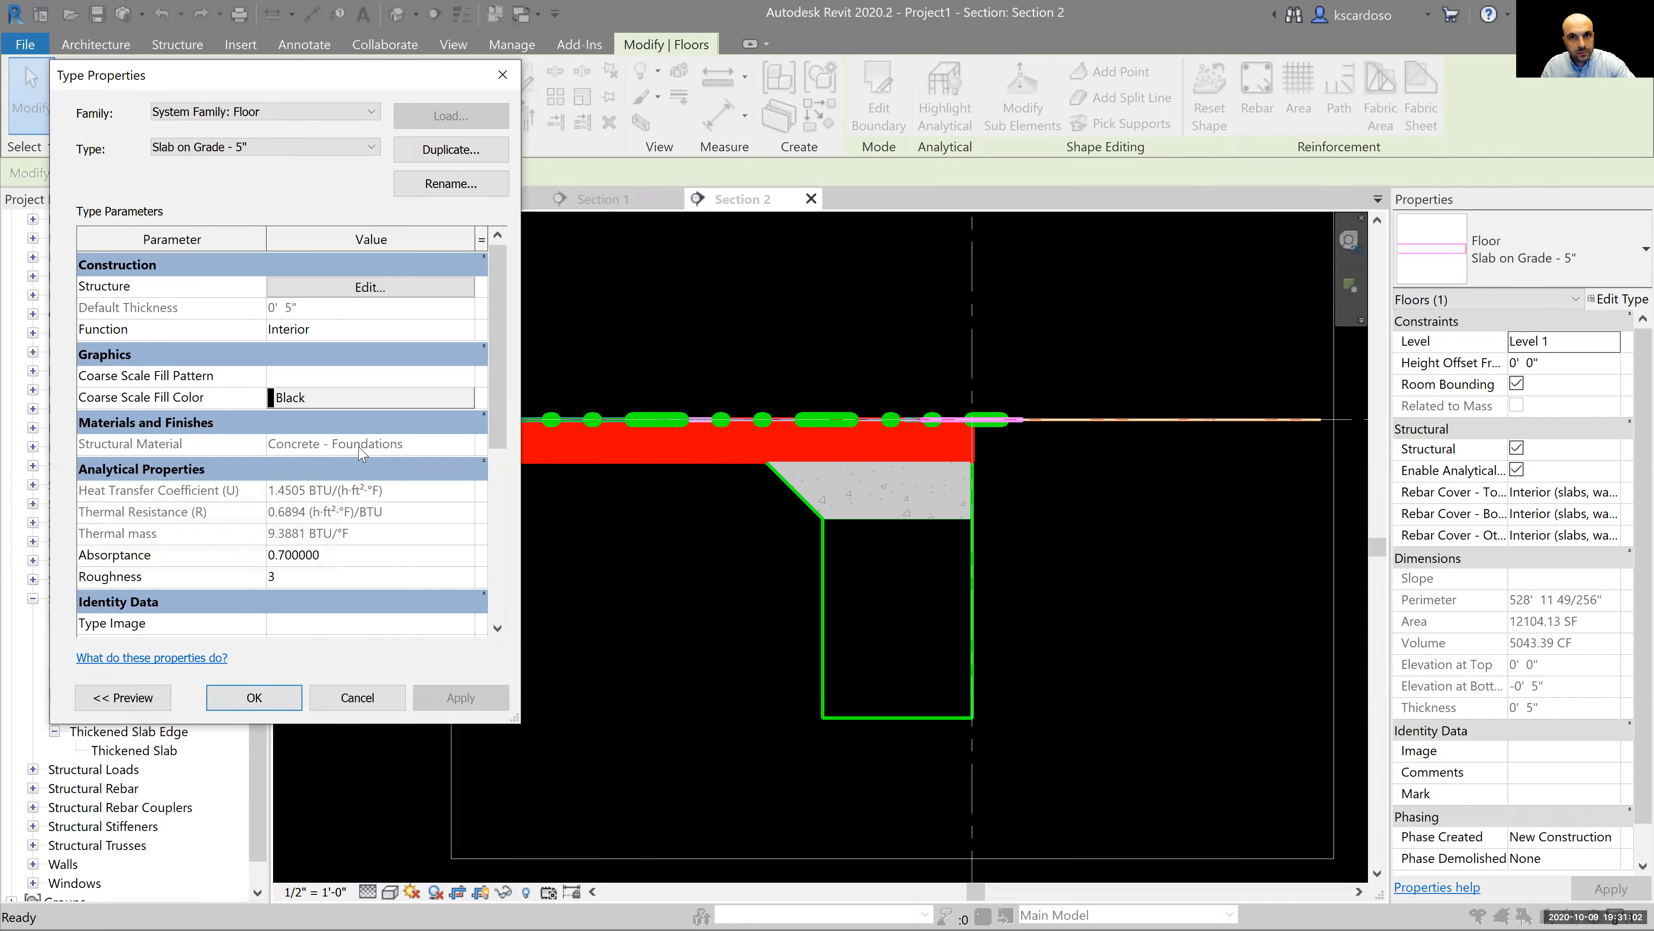
pyautogui.press('Escape')
pyautogui.press('Escape')
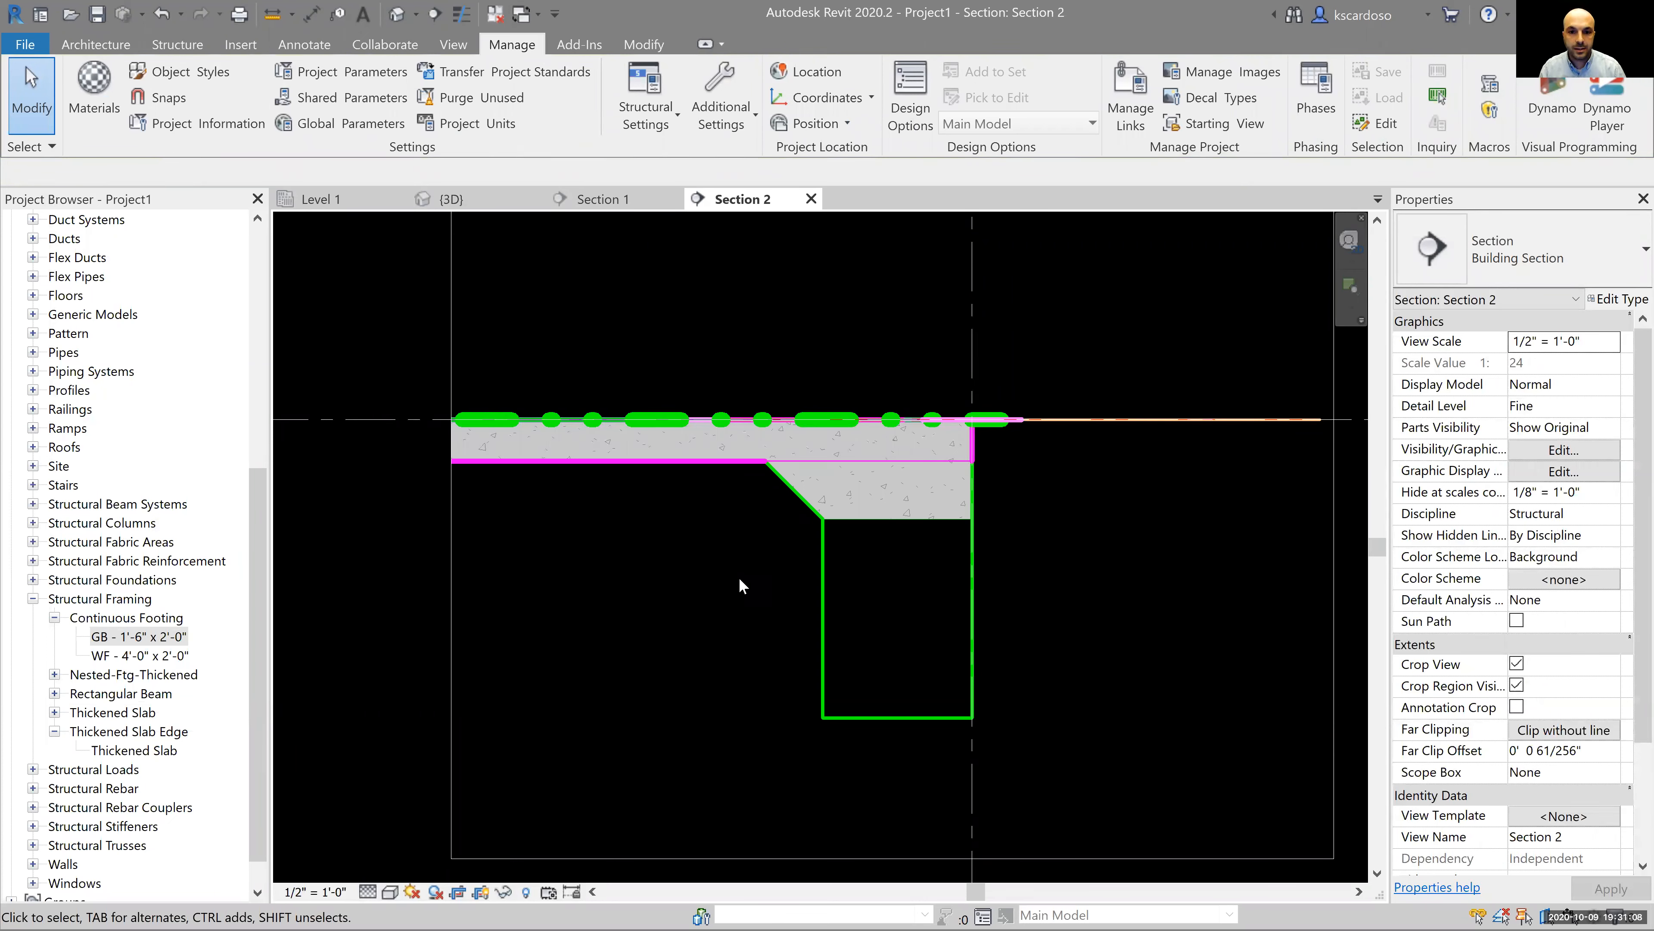
# Set the structure layer material of the Slab on Grade - 5" floor type to Concrete - Slab on Grade.
pyautogui.scroll(1, 930, 453)
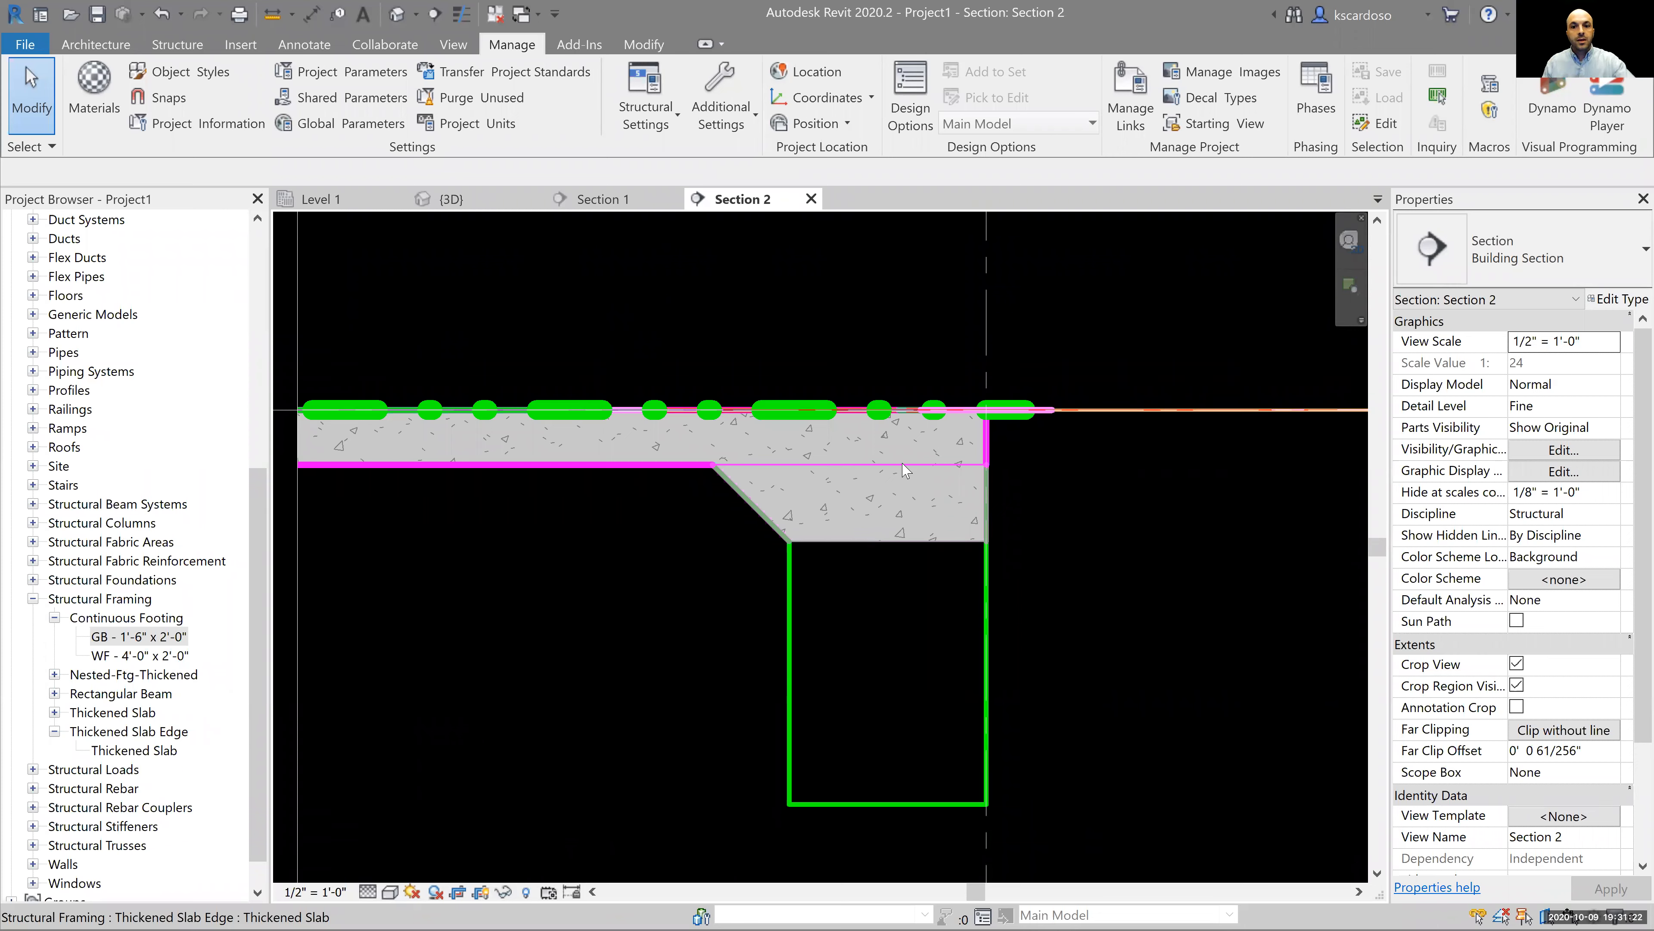
pyautogui.click(555, 464)
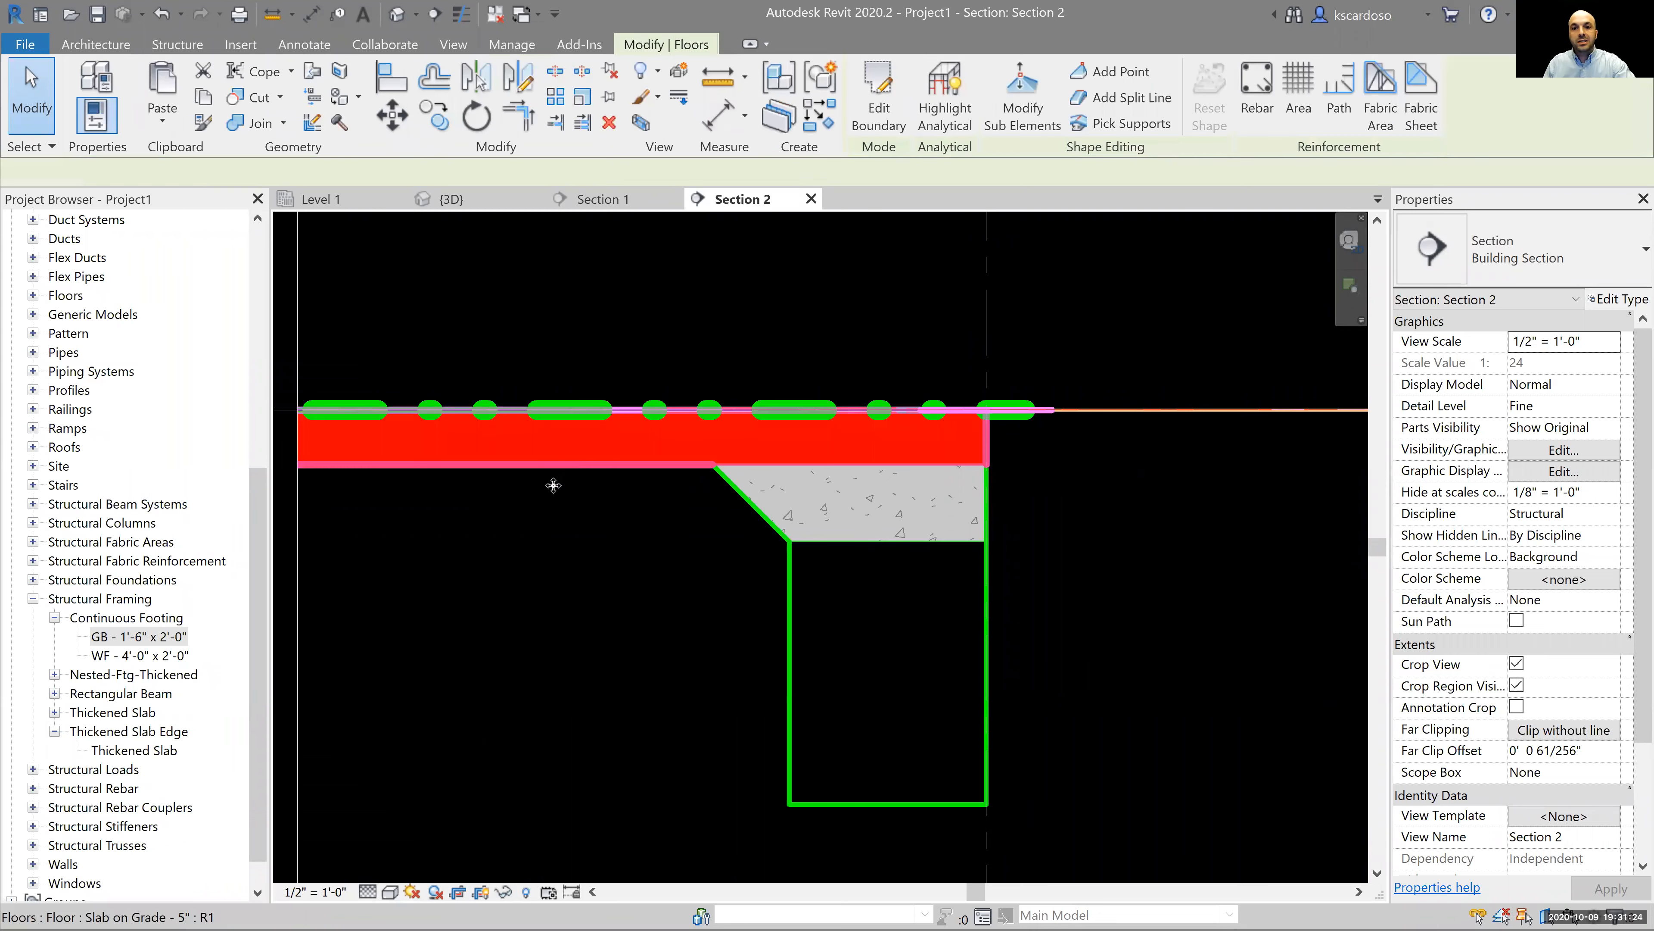
pyautogui.click(1612, 301)
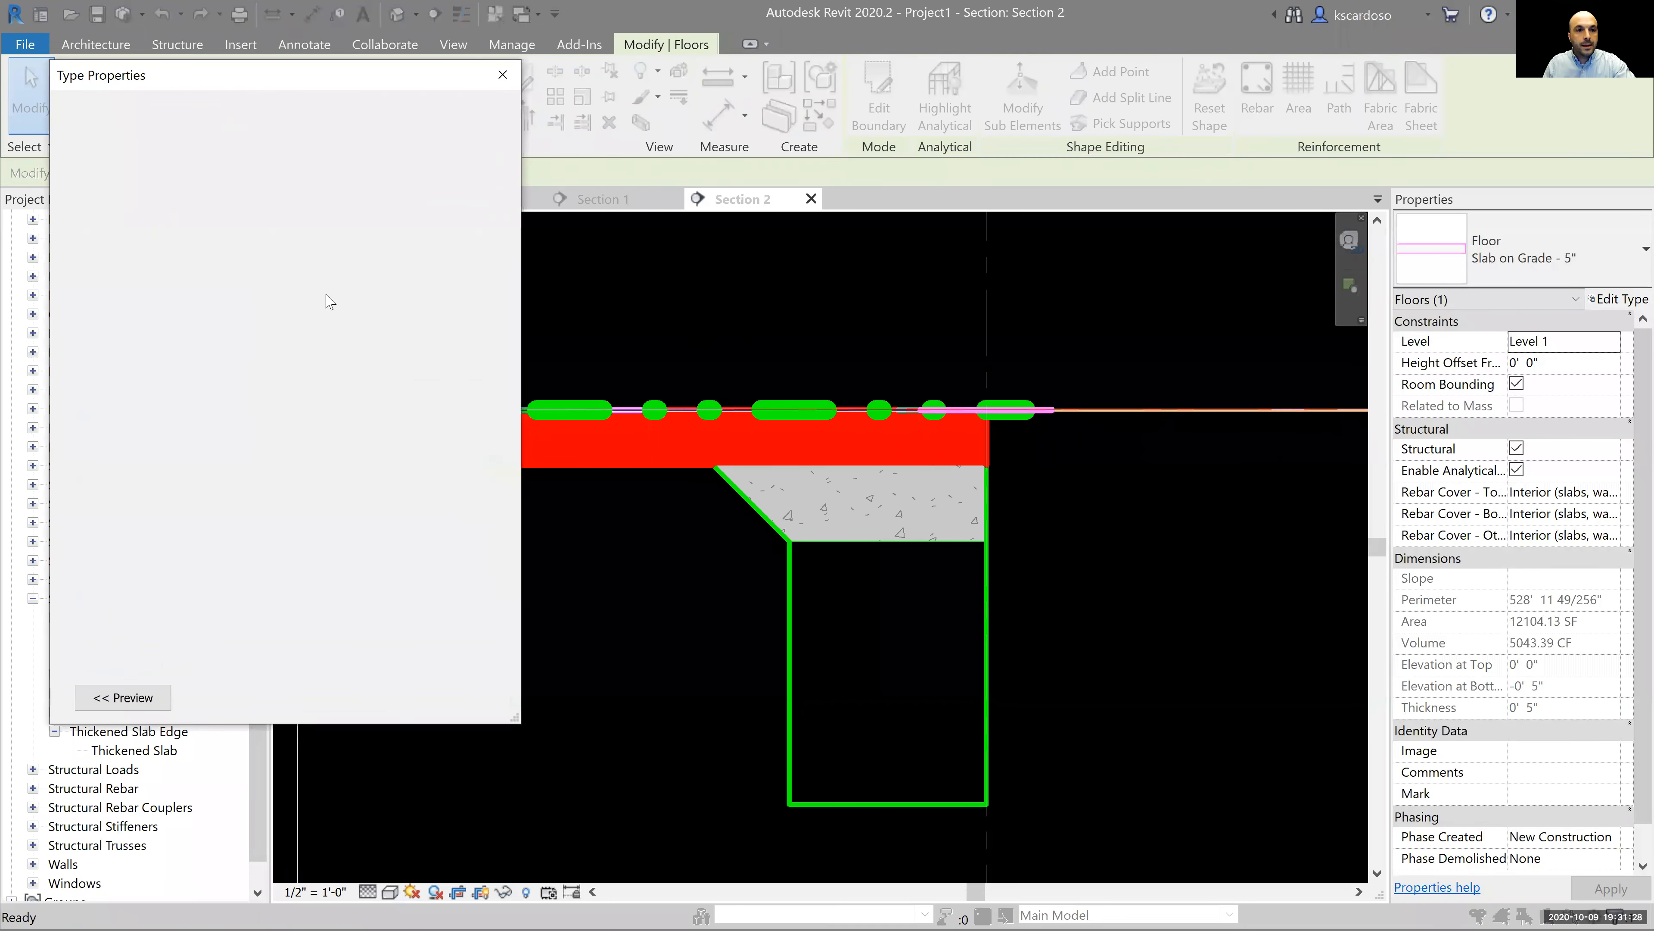
pyautogui.click(213, 303)
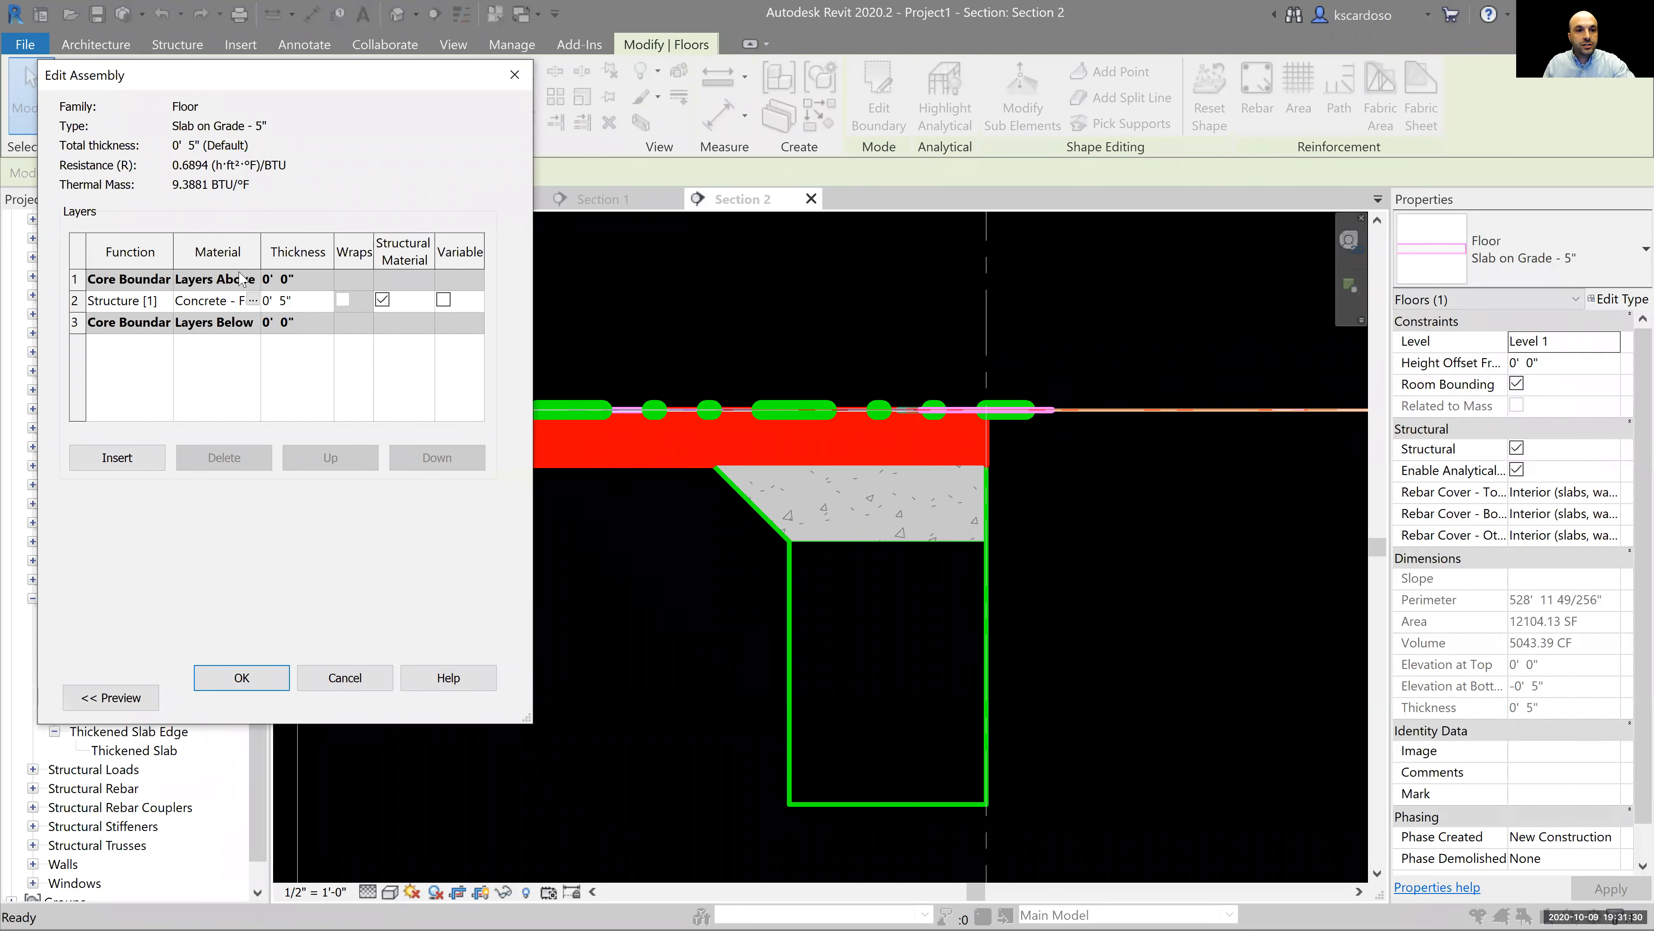
pyautogui.click(253, 301)
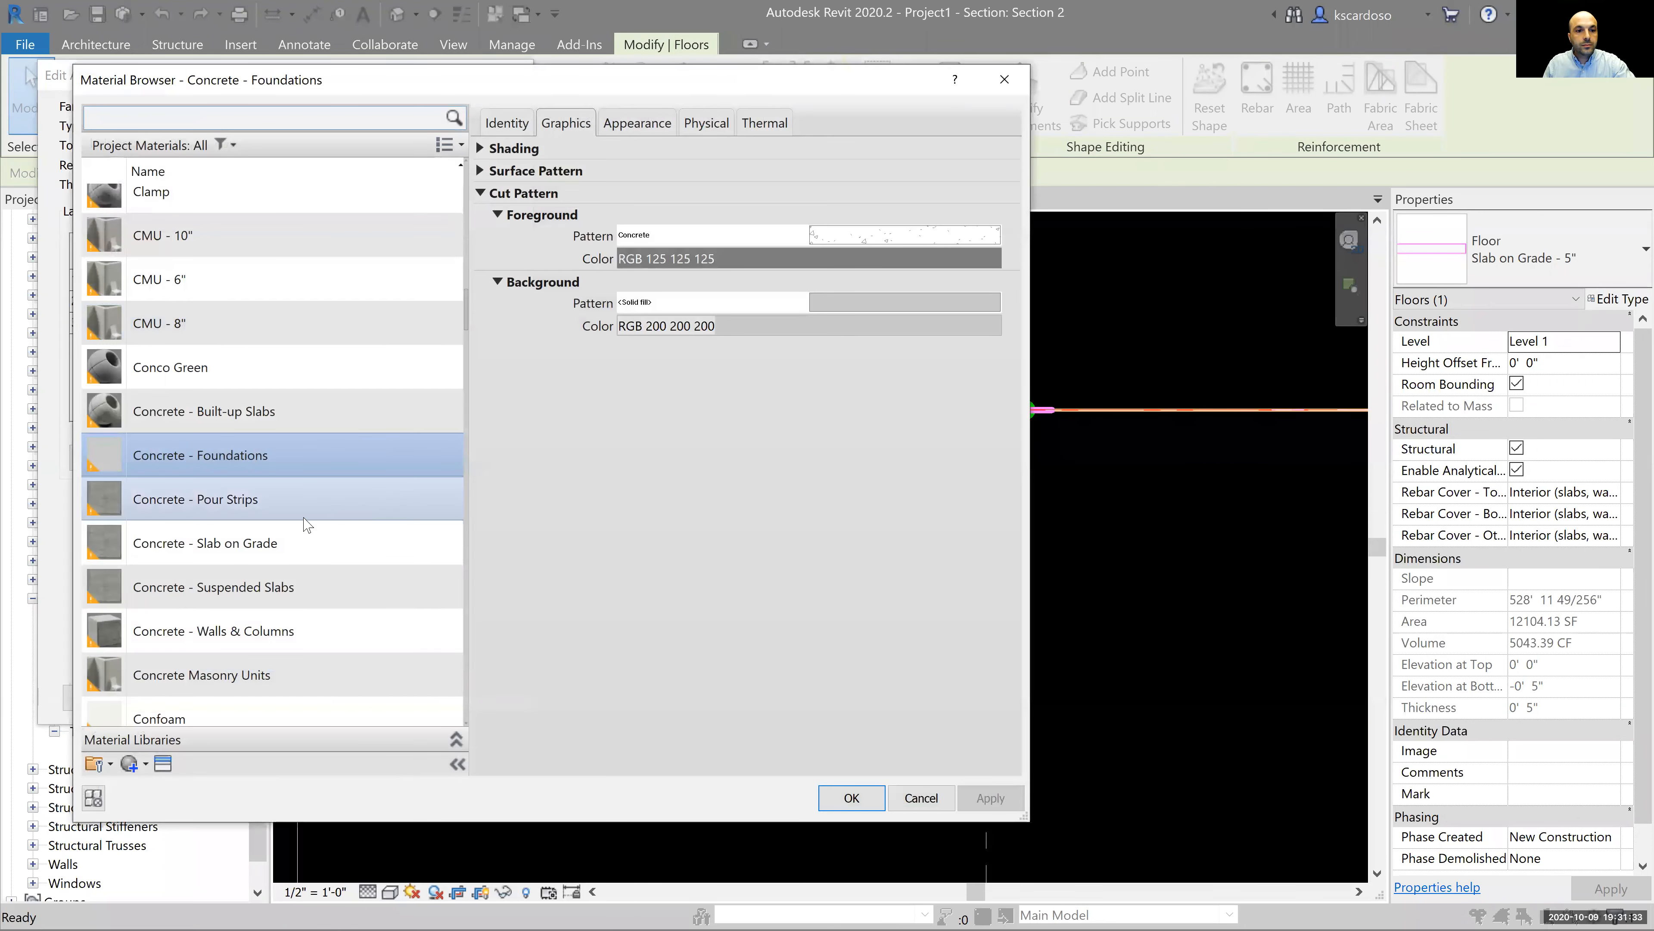
pyautogui.click(274, 544)
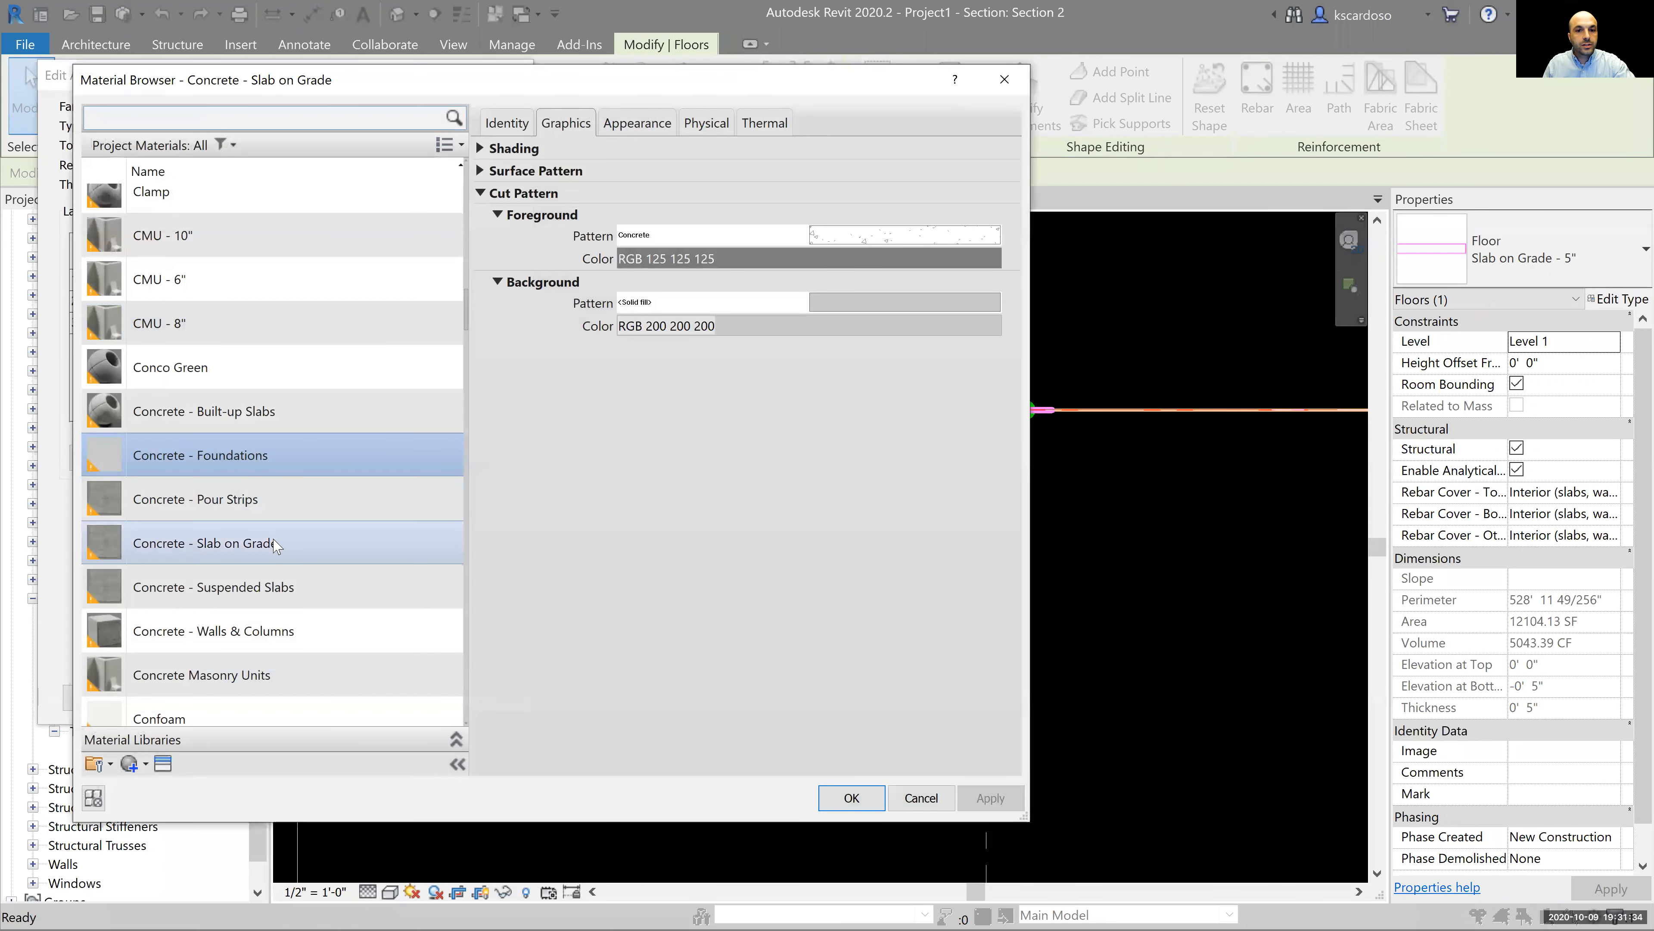
pyautogui.click(851, 798)
pyautogui.click(242, 678)
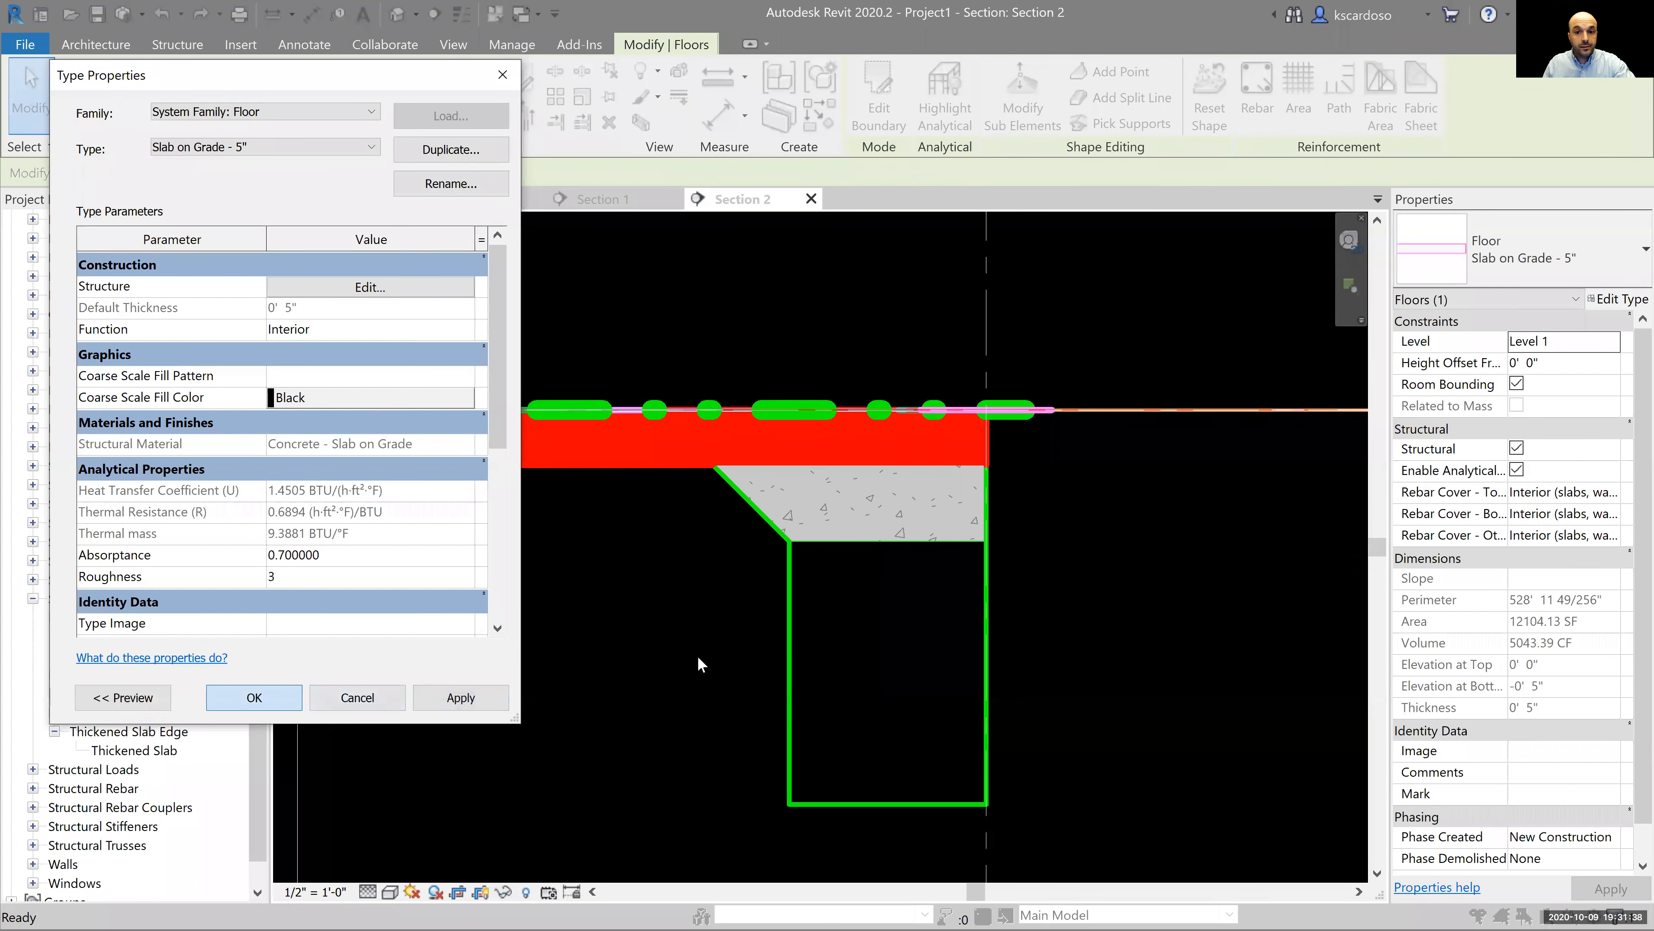
pyautogui.press('Return')
pyautogui.click(685, 652)
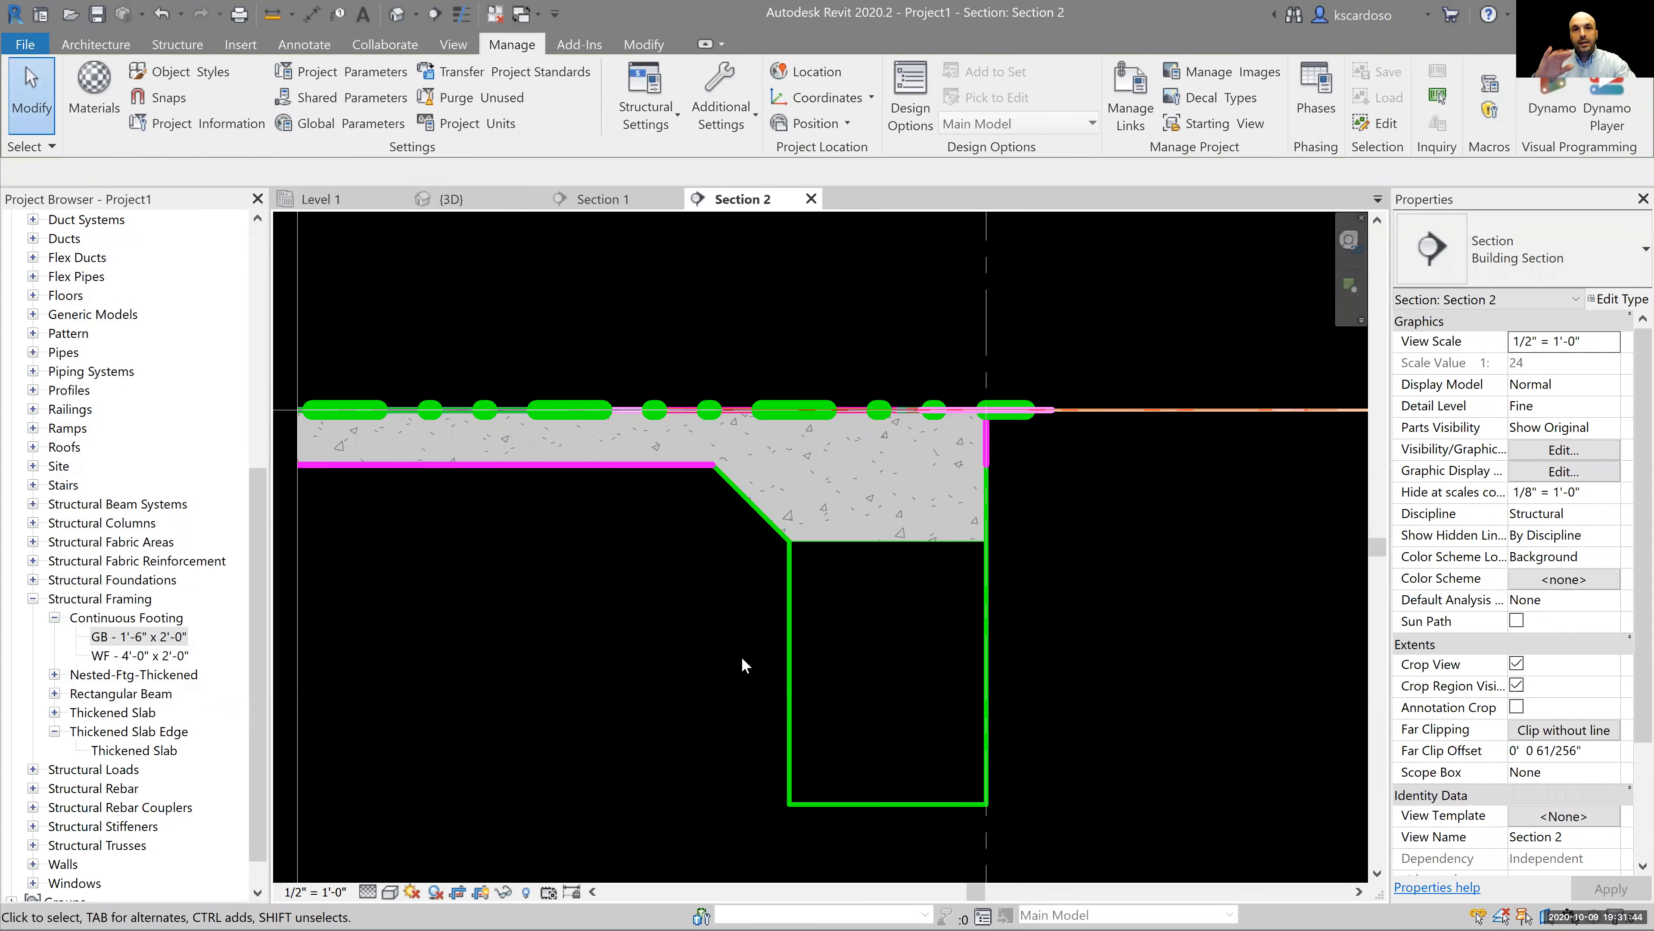
# Assign a project concrete material as the structural material of the GB - 1'-6" x 2'-0" grade beam below the thickened slab edge.
pyautogui.moveTo(756, 653); pyautogui.dragTo(779, 637, button='middle')
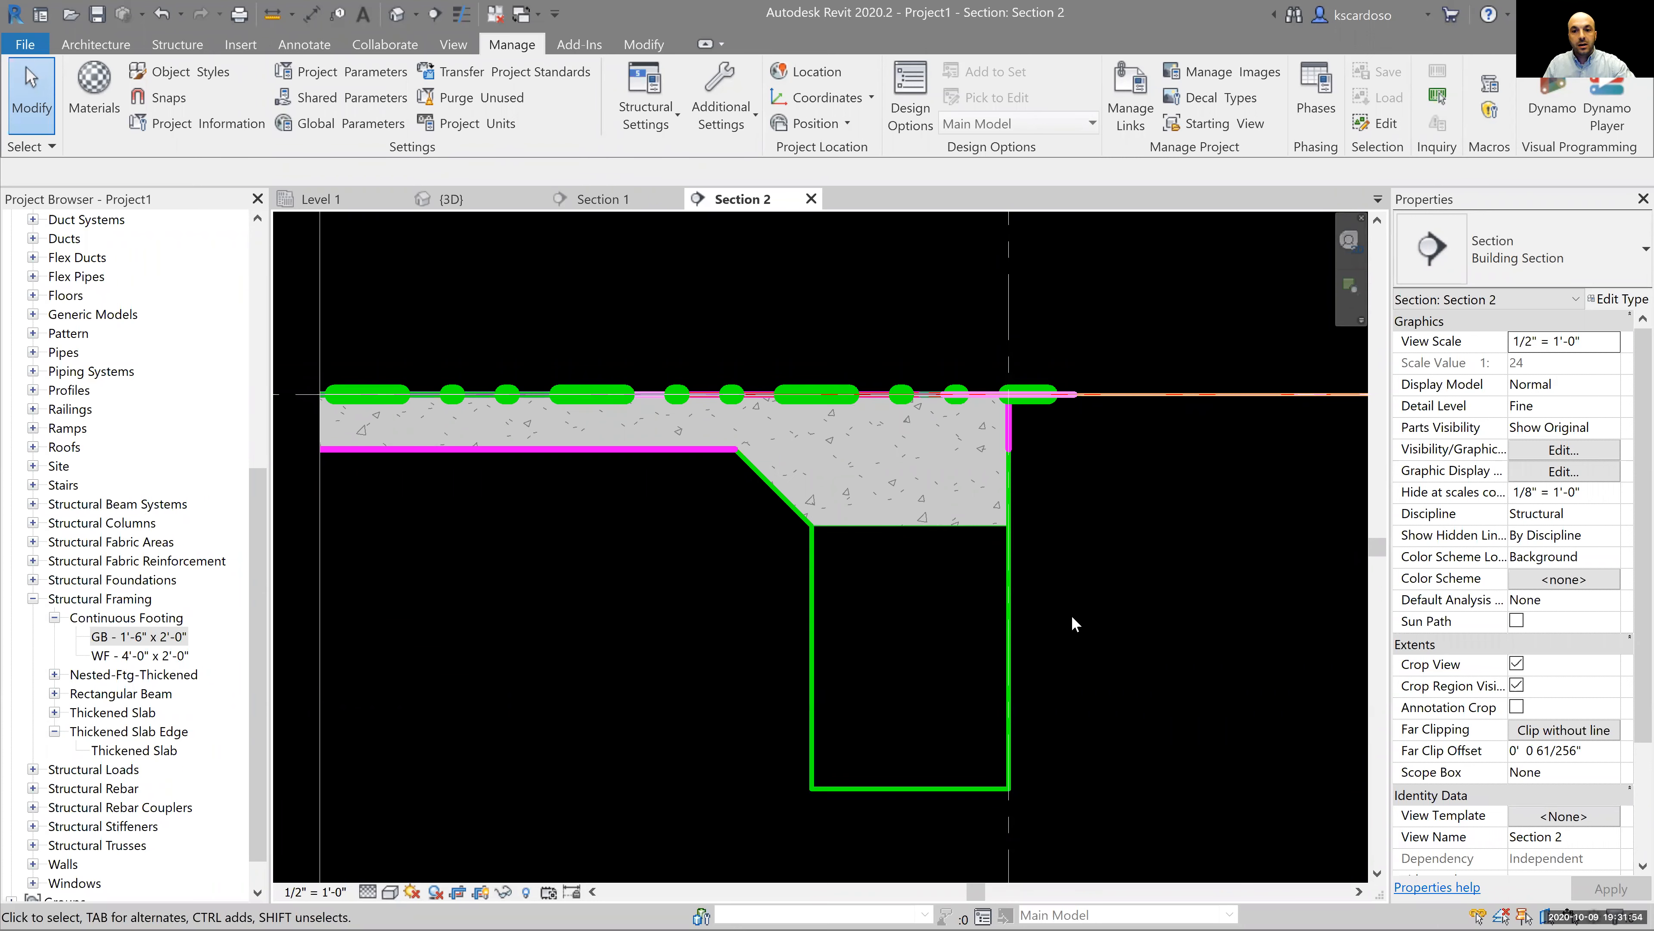
pyautogui.moveTo(1155, 639); pyautogui.dragTo(1312, 638, button='middle')
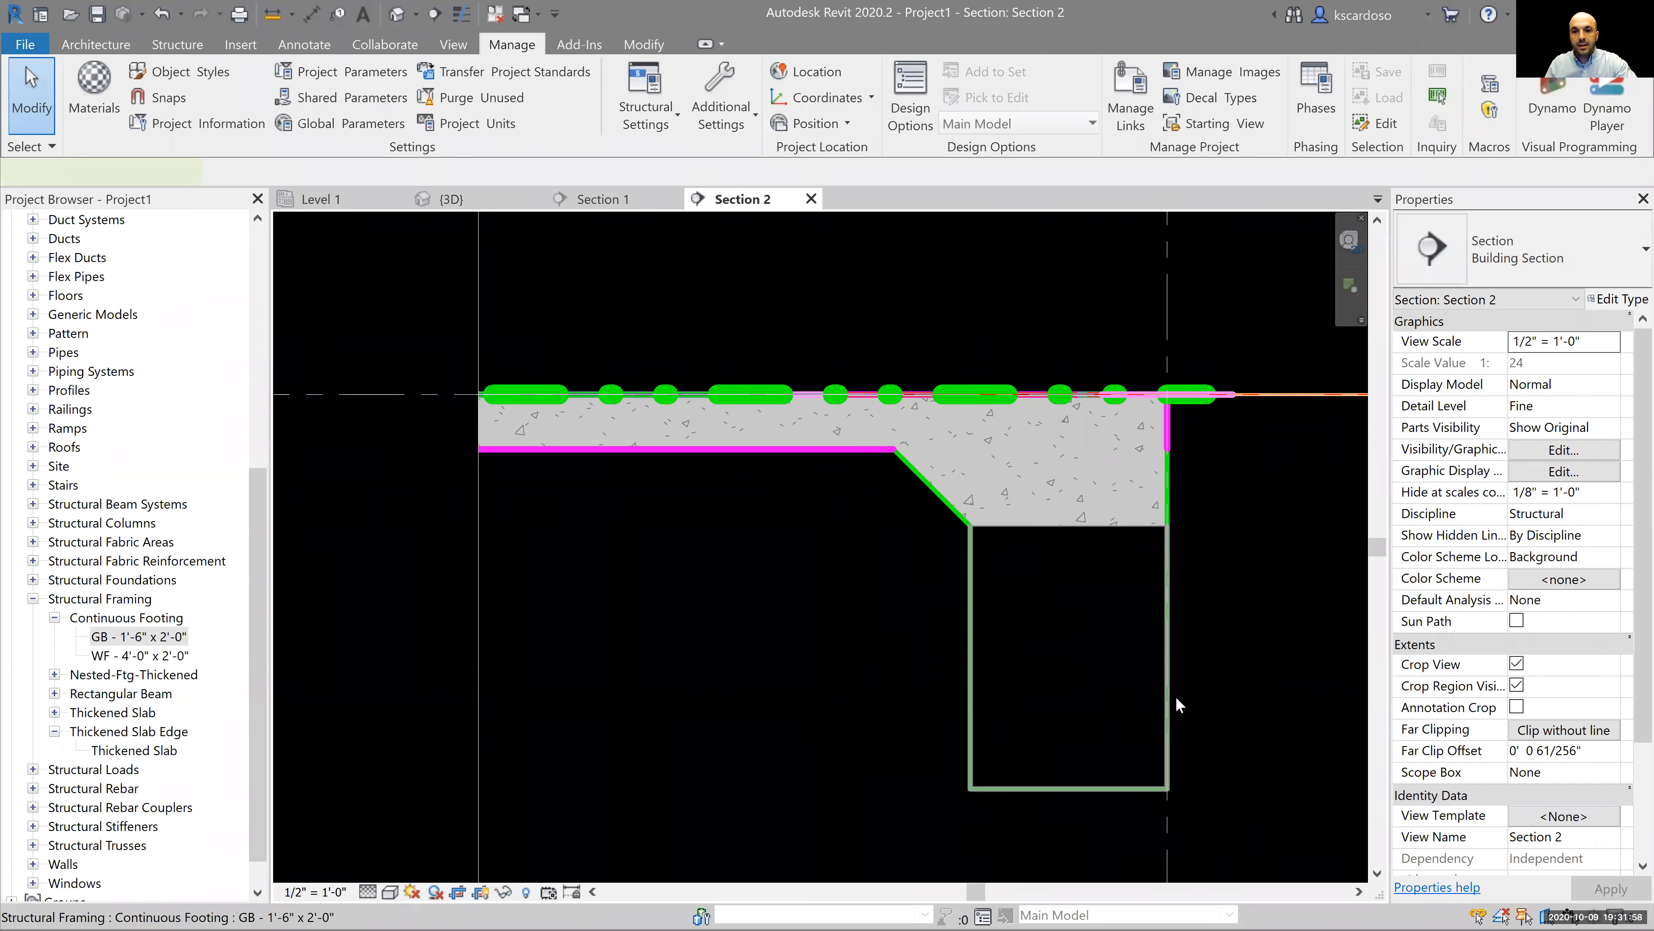
pyautogui.click(1164, 703)
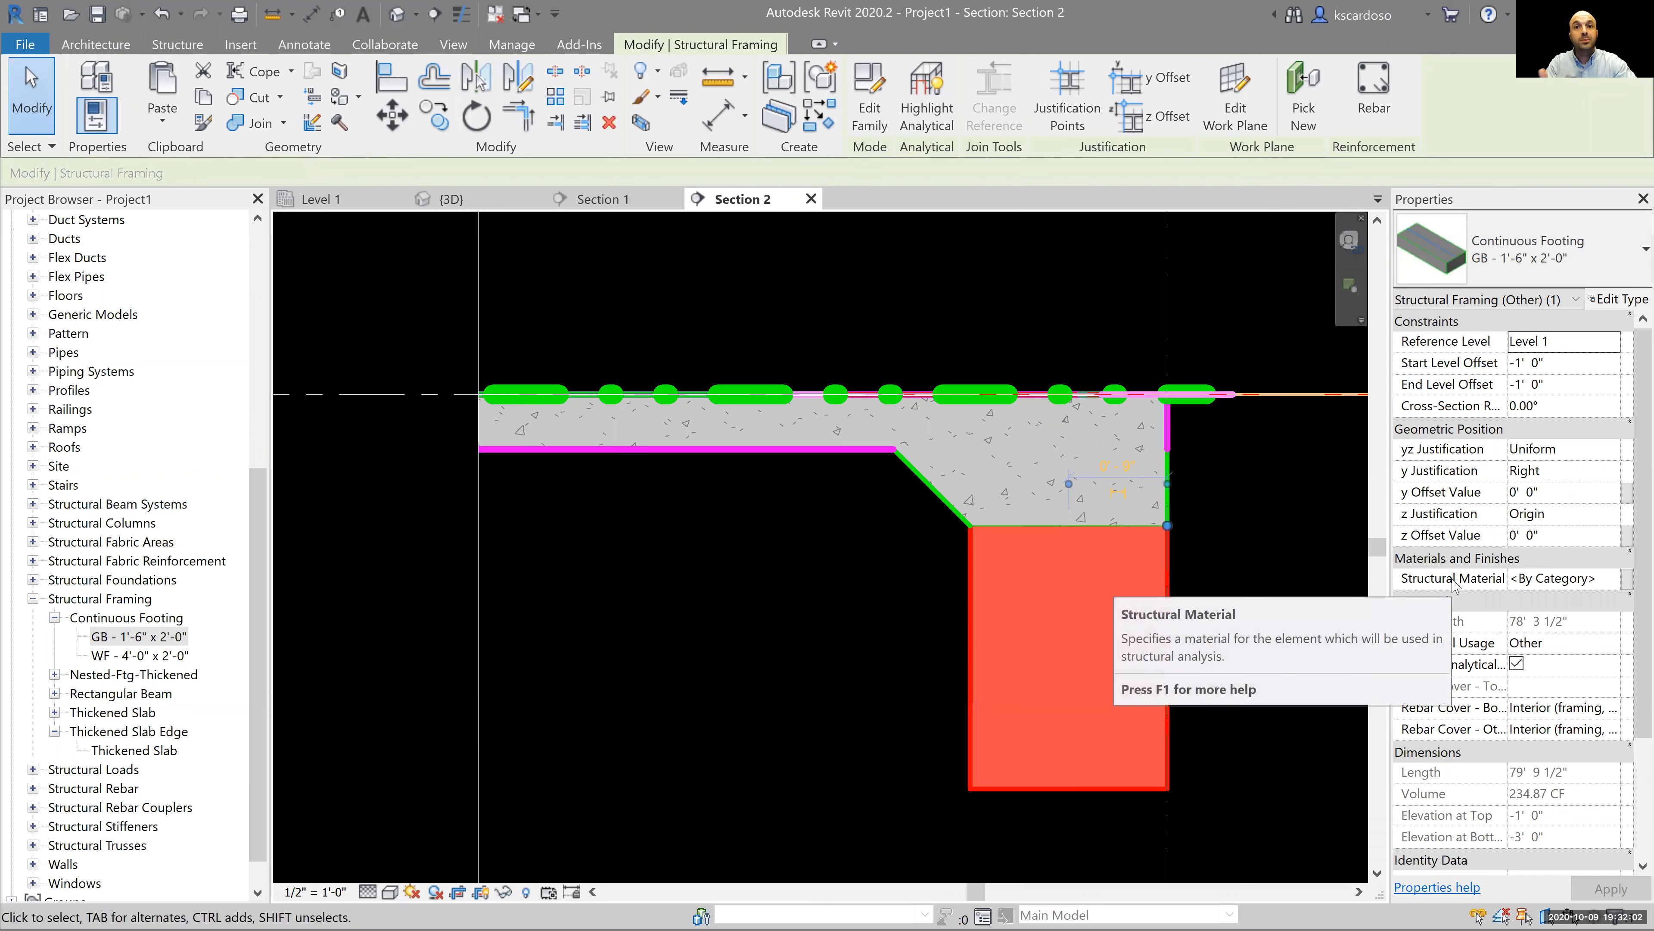
pyautogui.click(1609, 585)
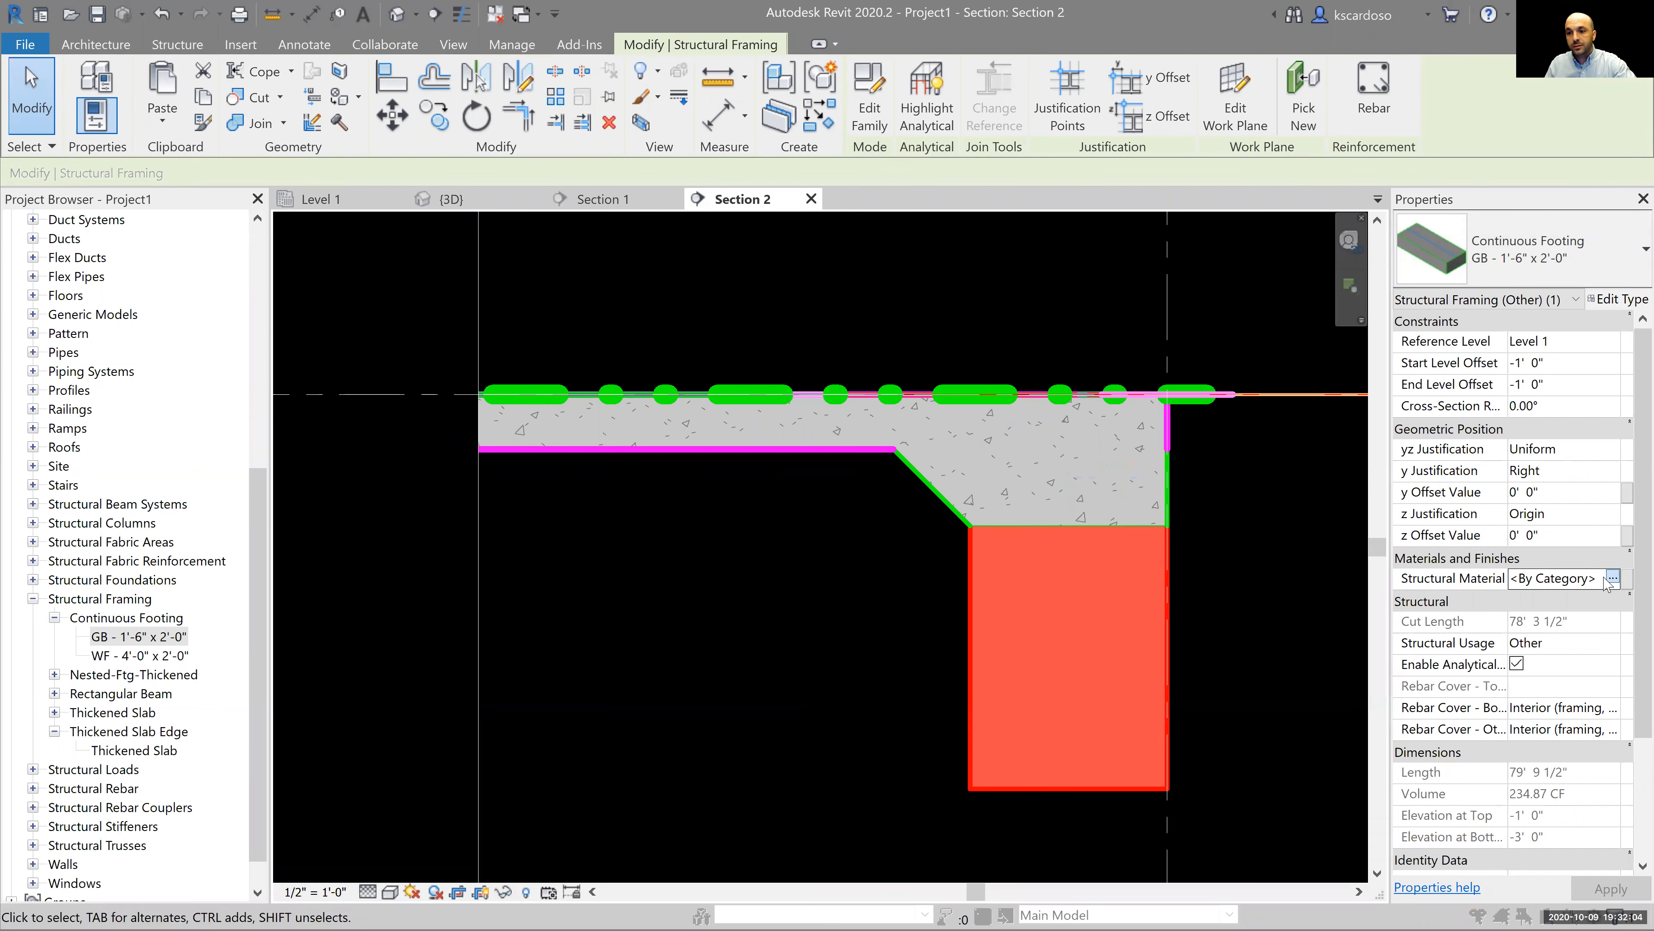
pyautogui.click(1612, 577)
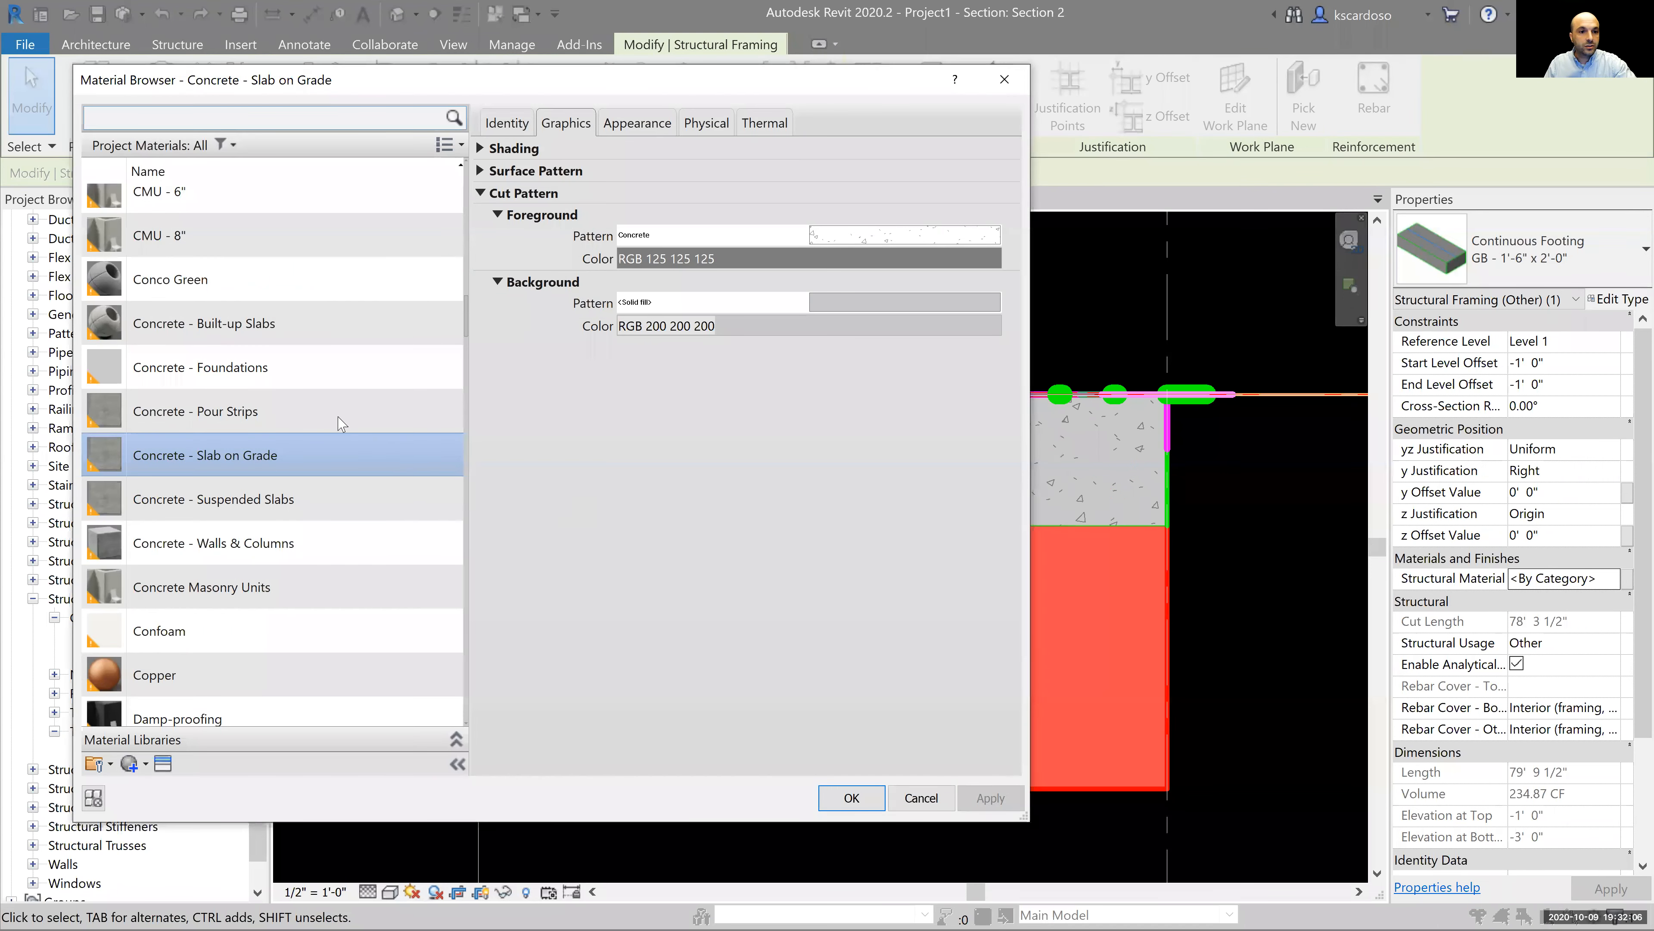
pyautogui.click(851, 798)
pyautogui.press('Escape')
pyautogui.scroll(2, 1151, 526)
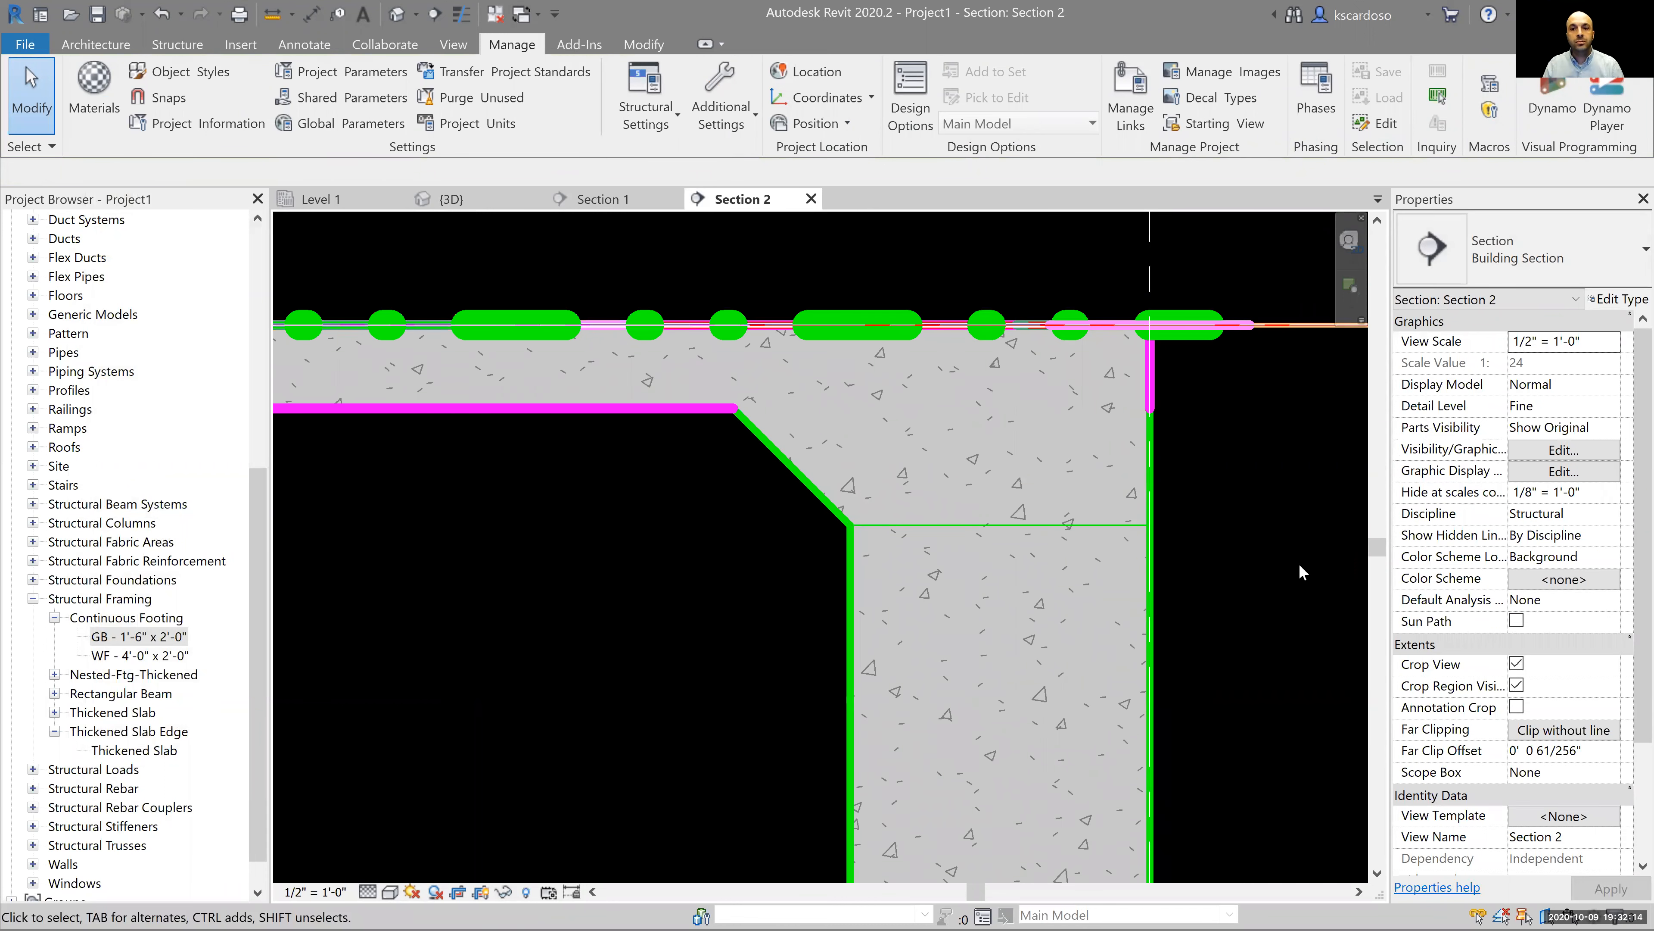
pyautogui.scroll(-1, 1264, 569)
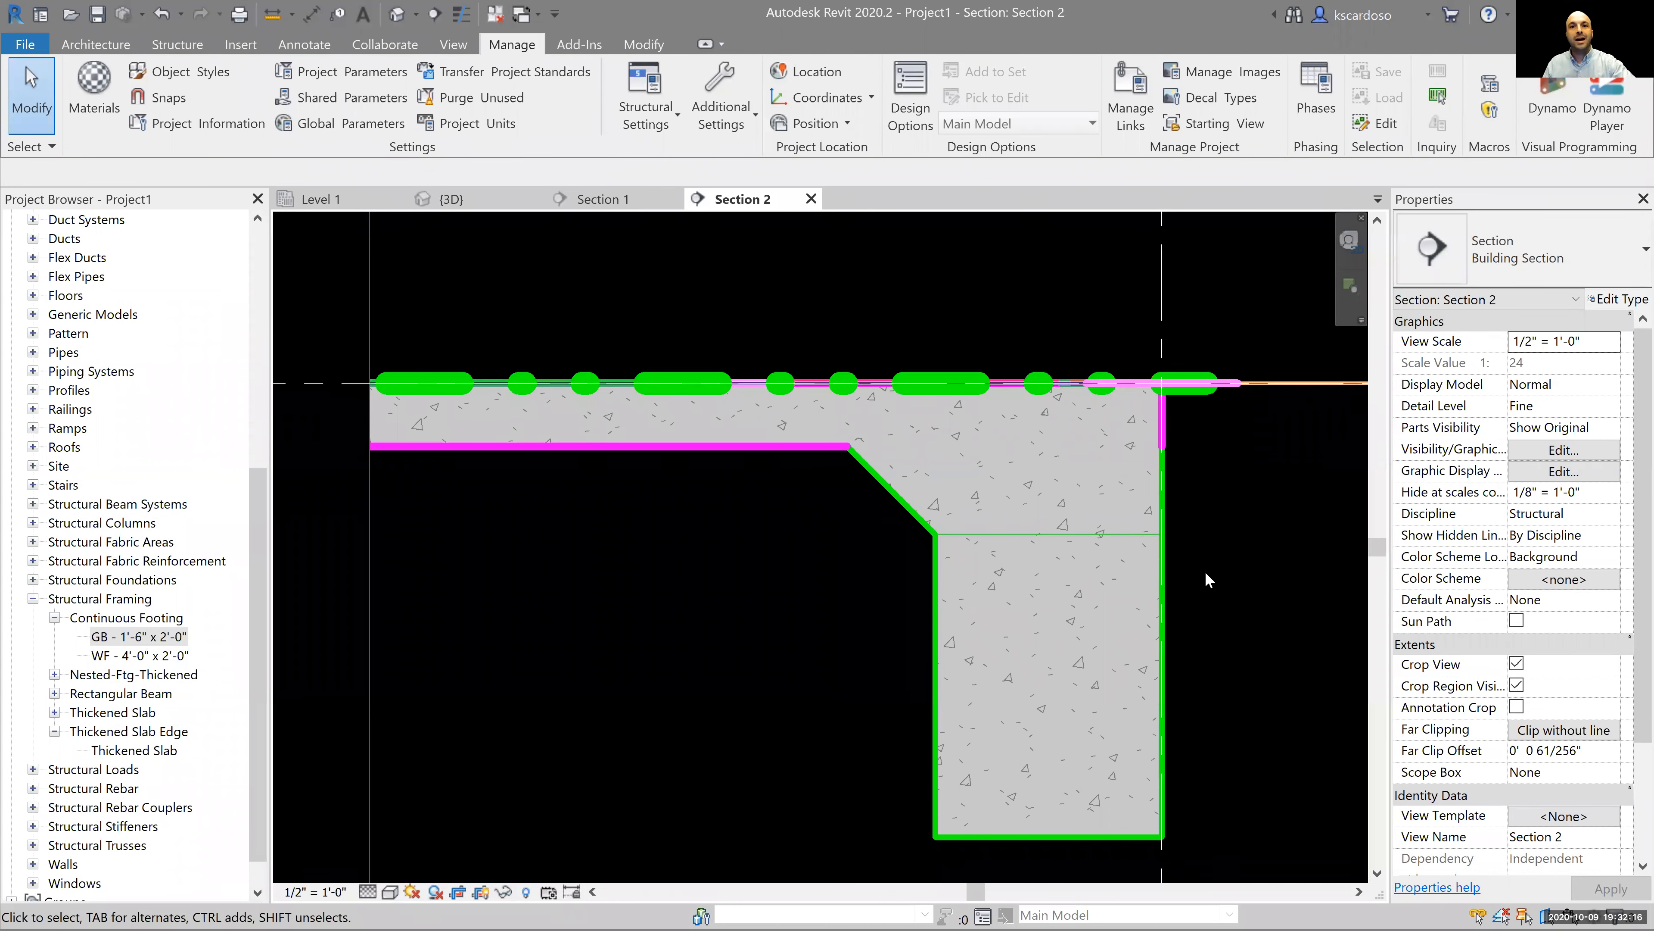
pyautogui.moveTo(1209, 562); pyautogui.dragTo(1187, 563, button='middle')
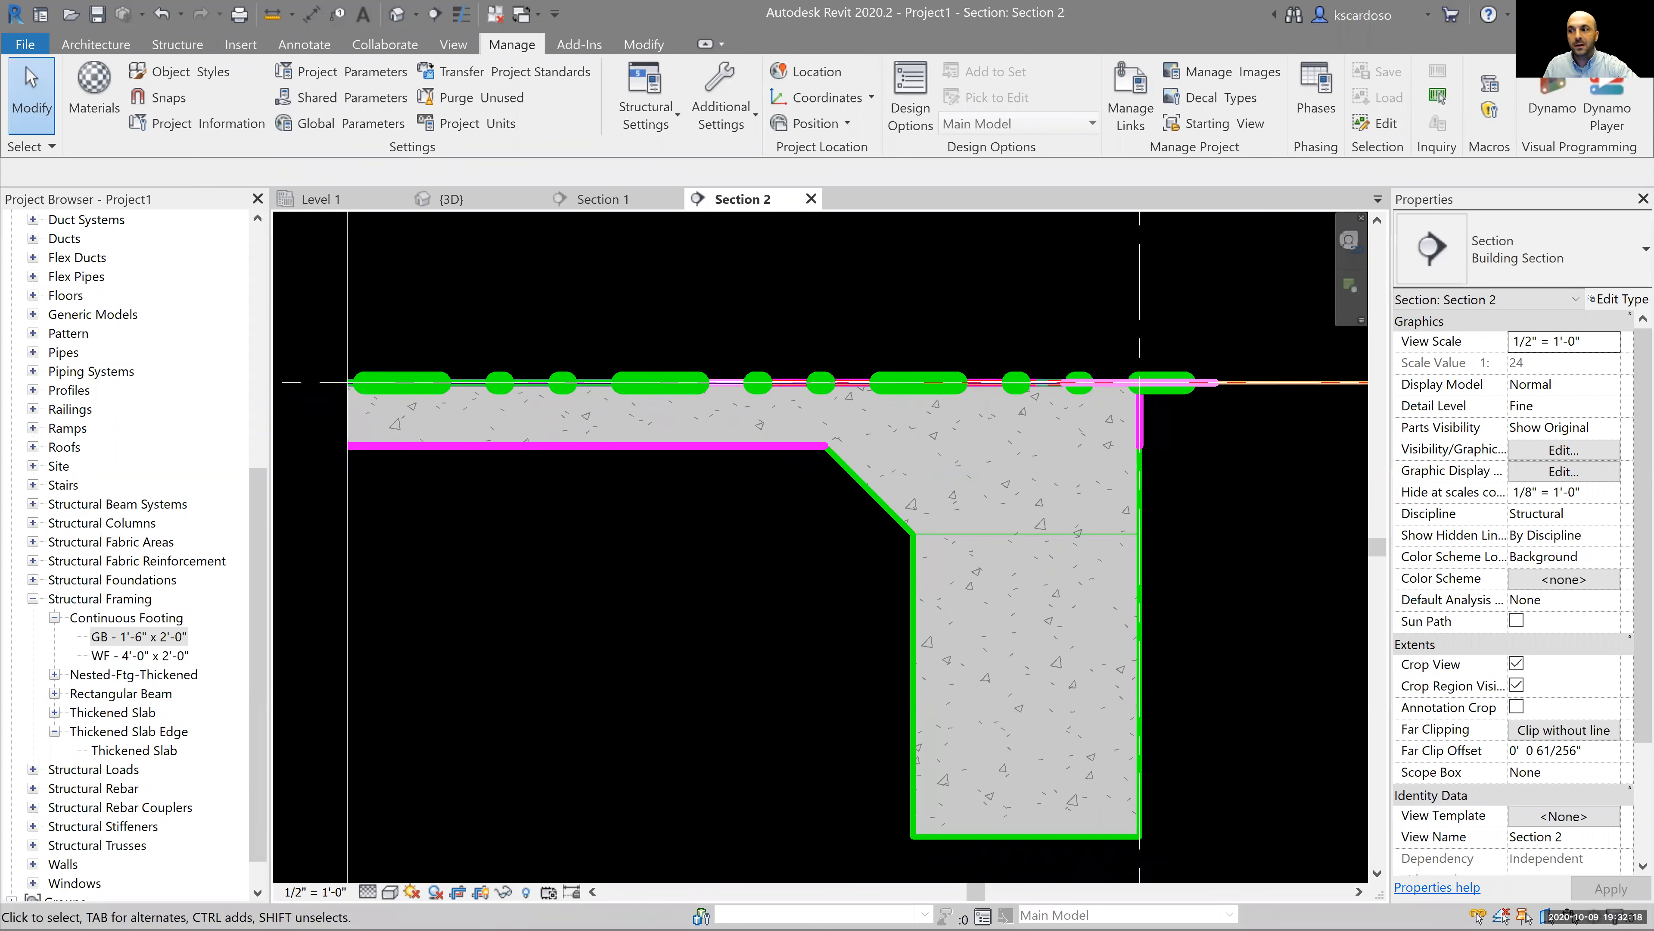